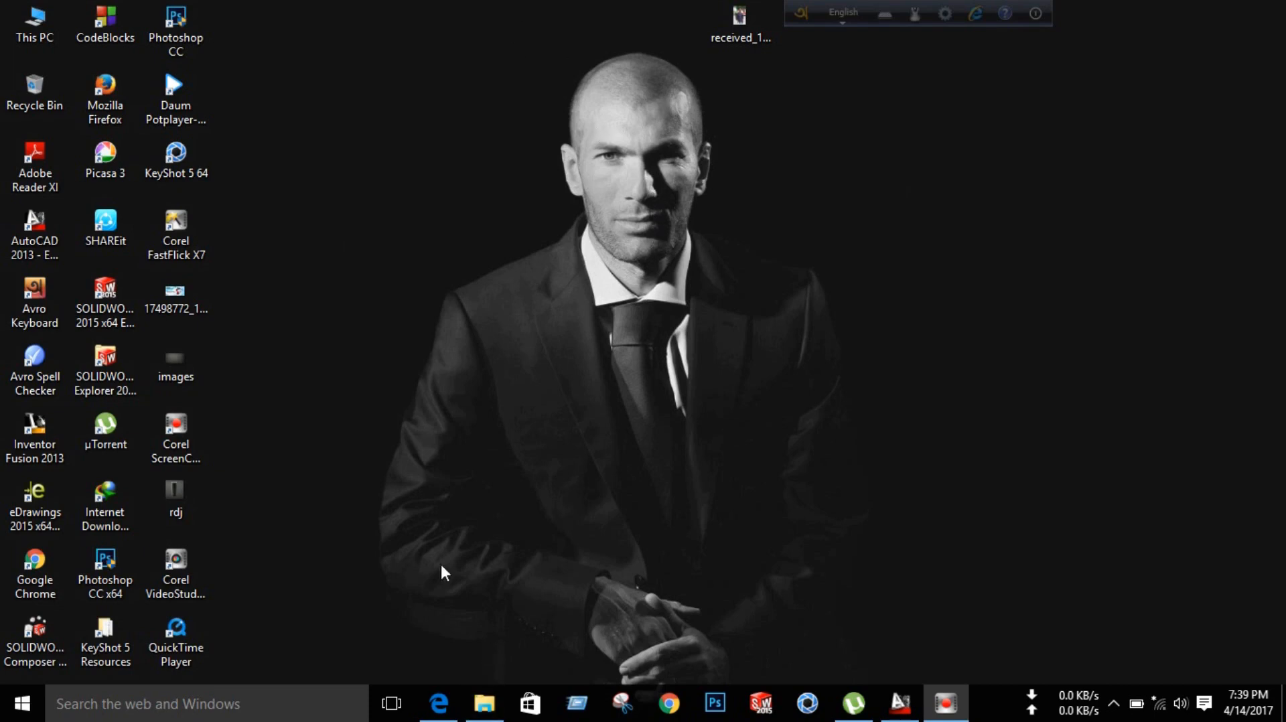
# Step: Switch to Day 4.pdf in the browser and examine the dimensioned views in Figure-01
pyautogui.click(441, 702)
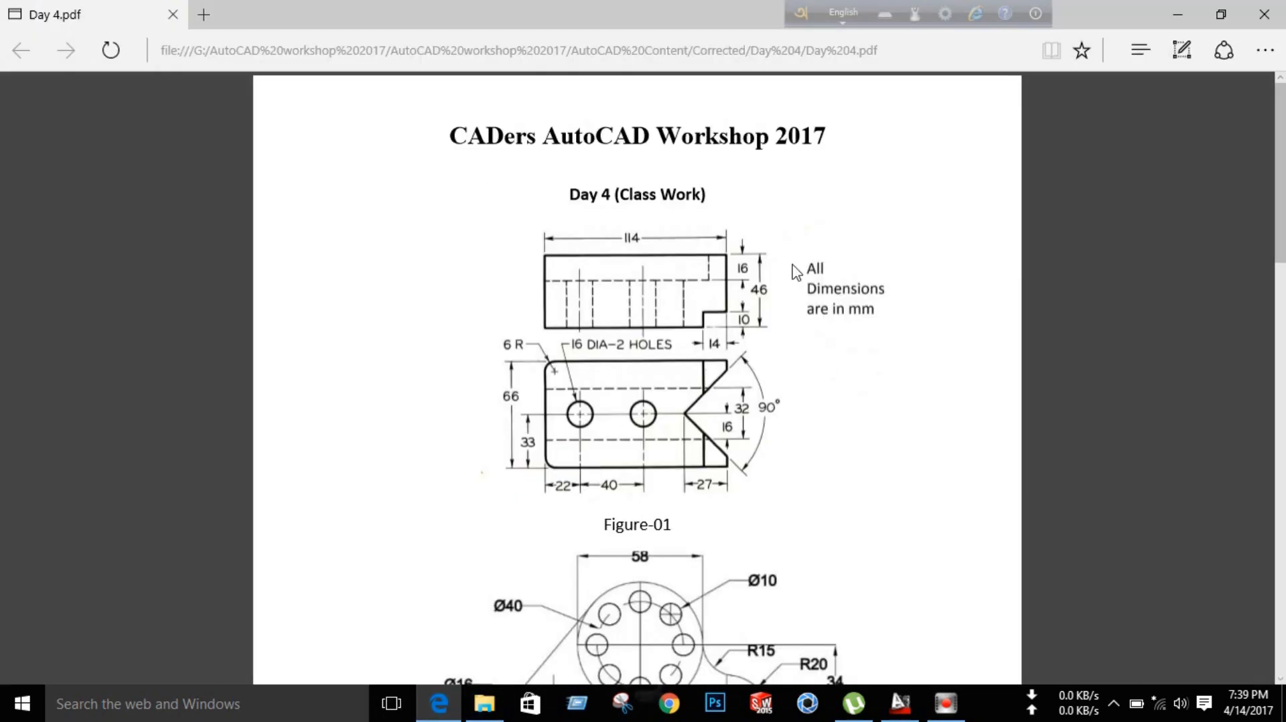
pyautogui.click(1177, 16)
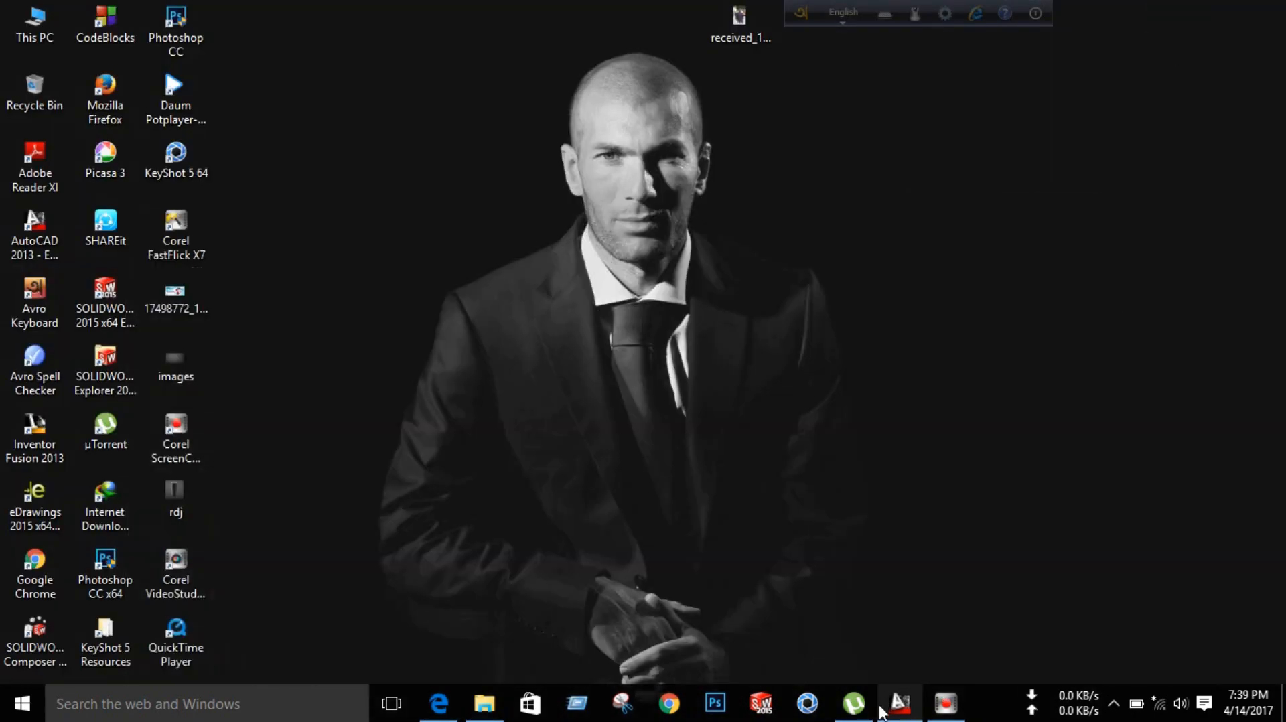
pyautogui.click(900, 702)
pyautogui.click(1168, 8)
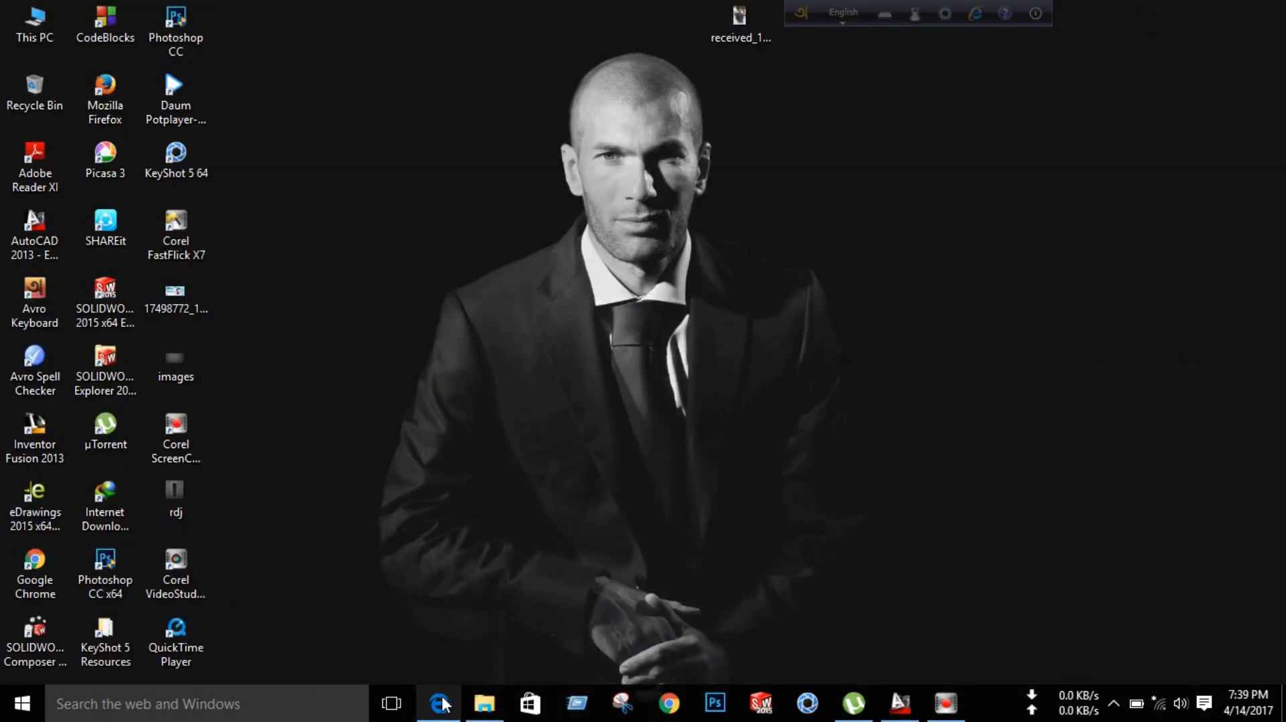
pyautogui.click(459, 712)
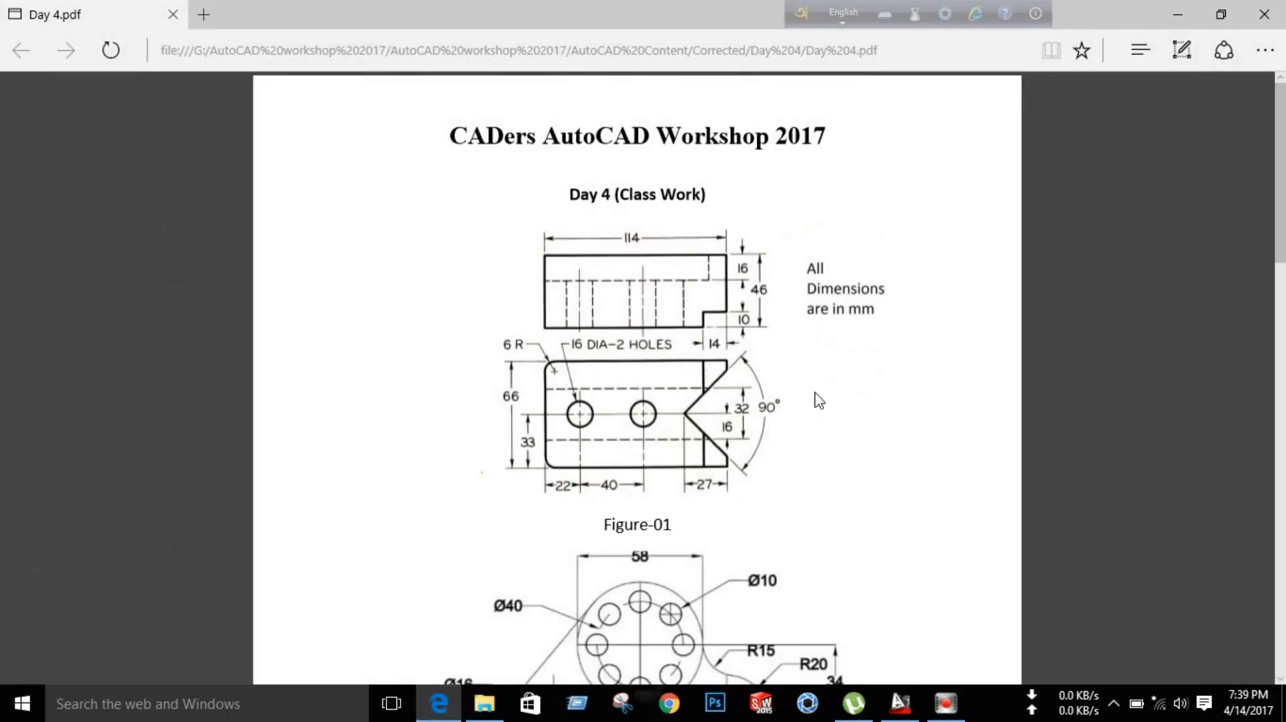
# Step: Switch to AutoCAD and set the drawing's insertion scale units to Millimeters with the UNITS command
pyautogui.click(901, 703)
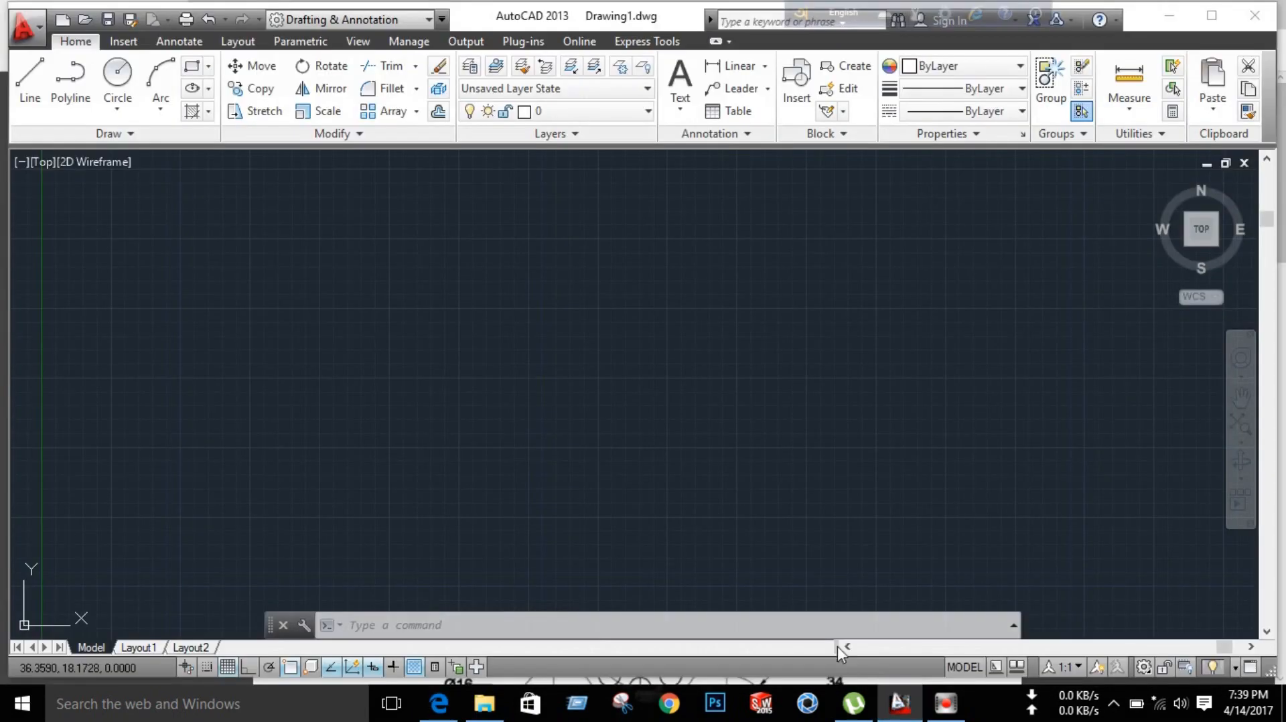
pyautogui.click(411, 625)
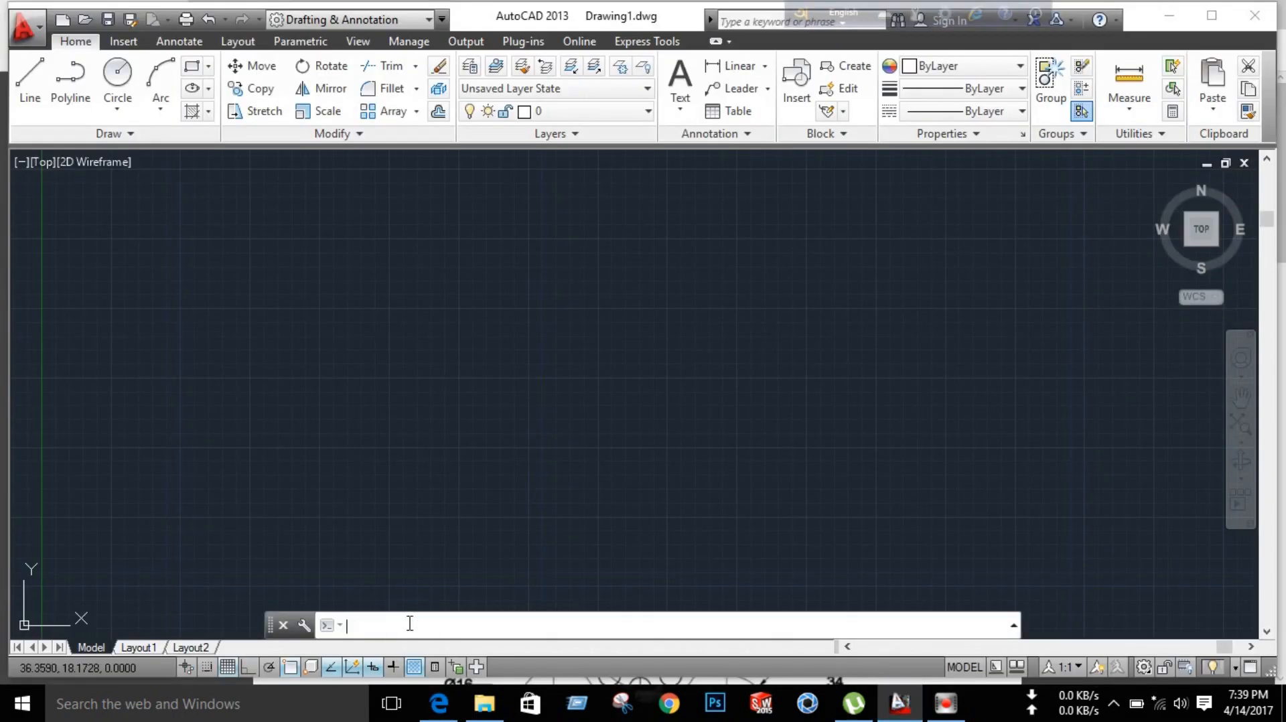
pyautogui.write('units')
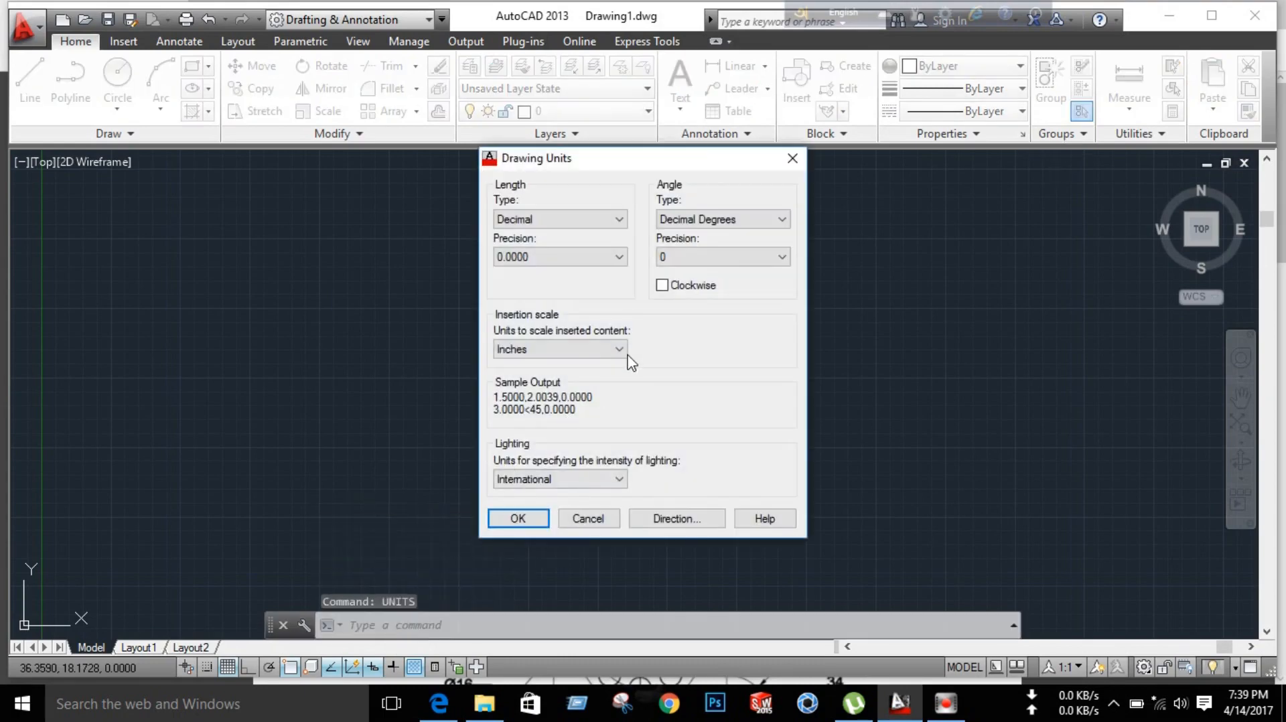
pyautogui.click(598, 351)
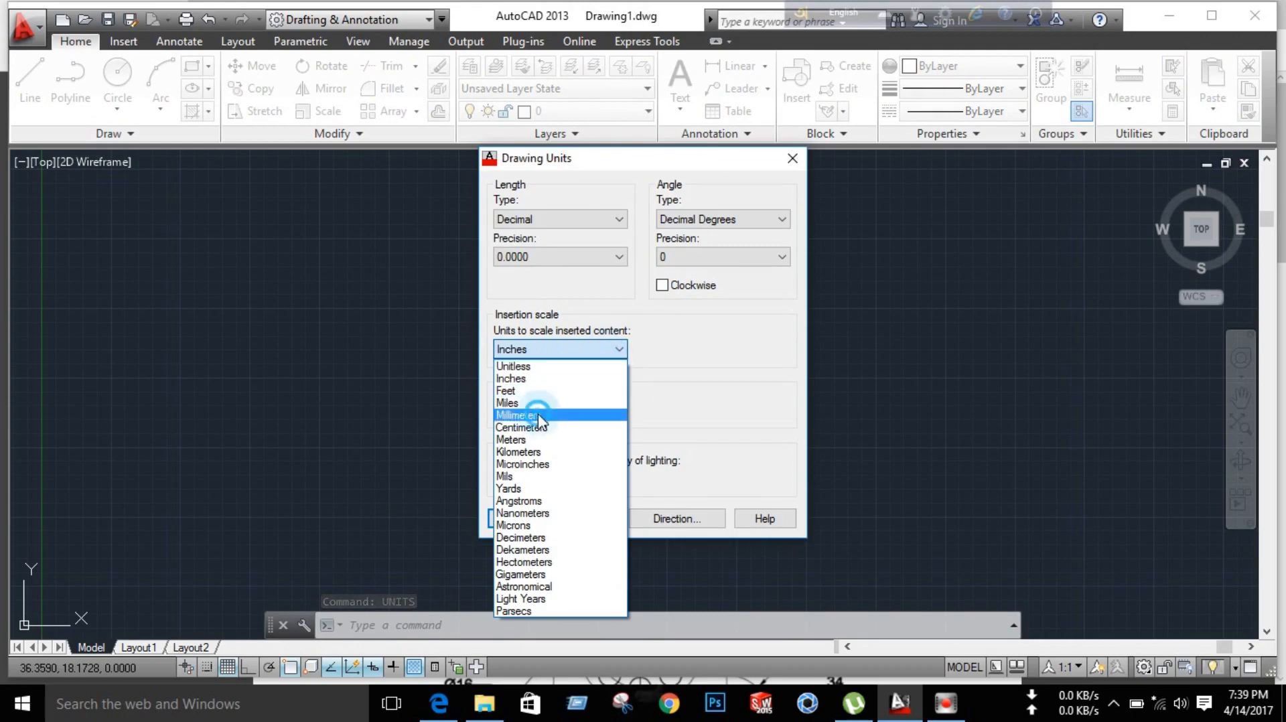
pyautogui.click(532, 416)
pyautogui.click(521, 514)
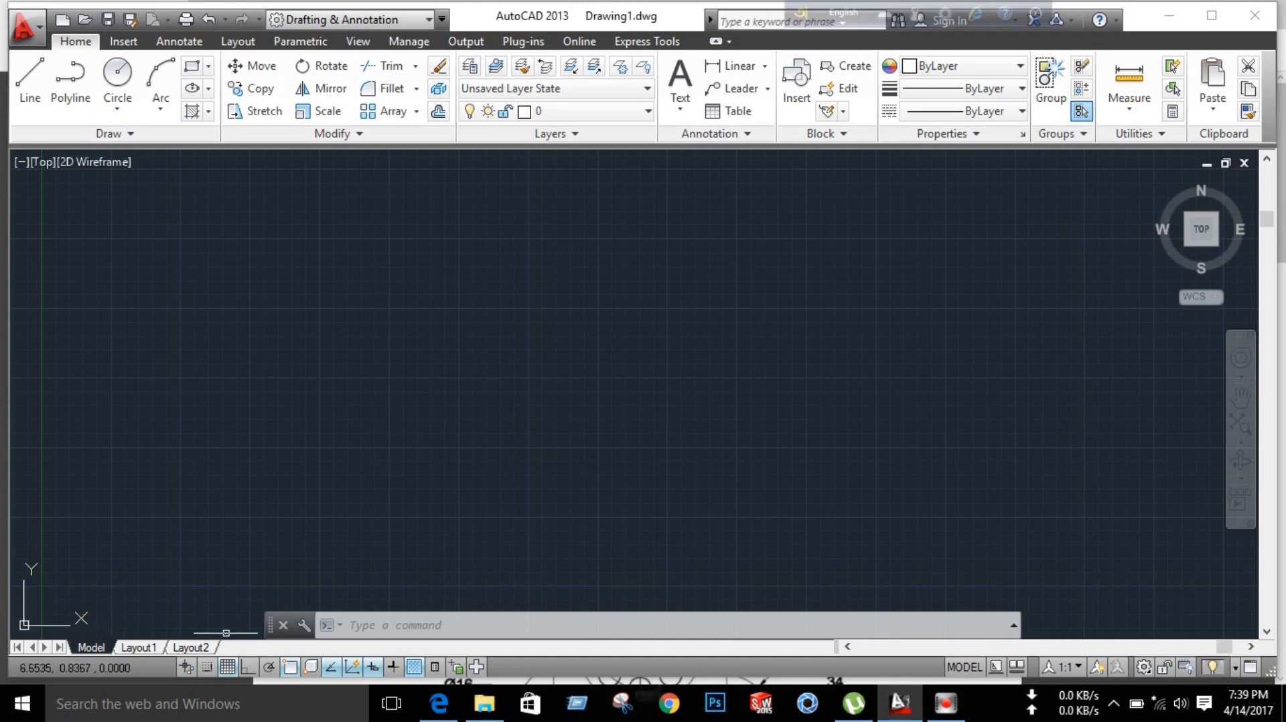
# Step: Turn off the coordinate system icon with the UCSICON command
pyautogui.click(374, 623)
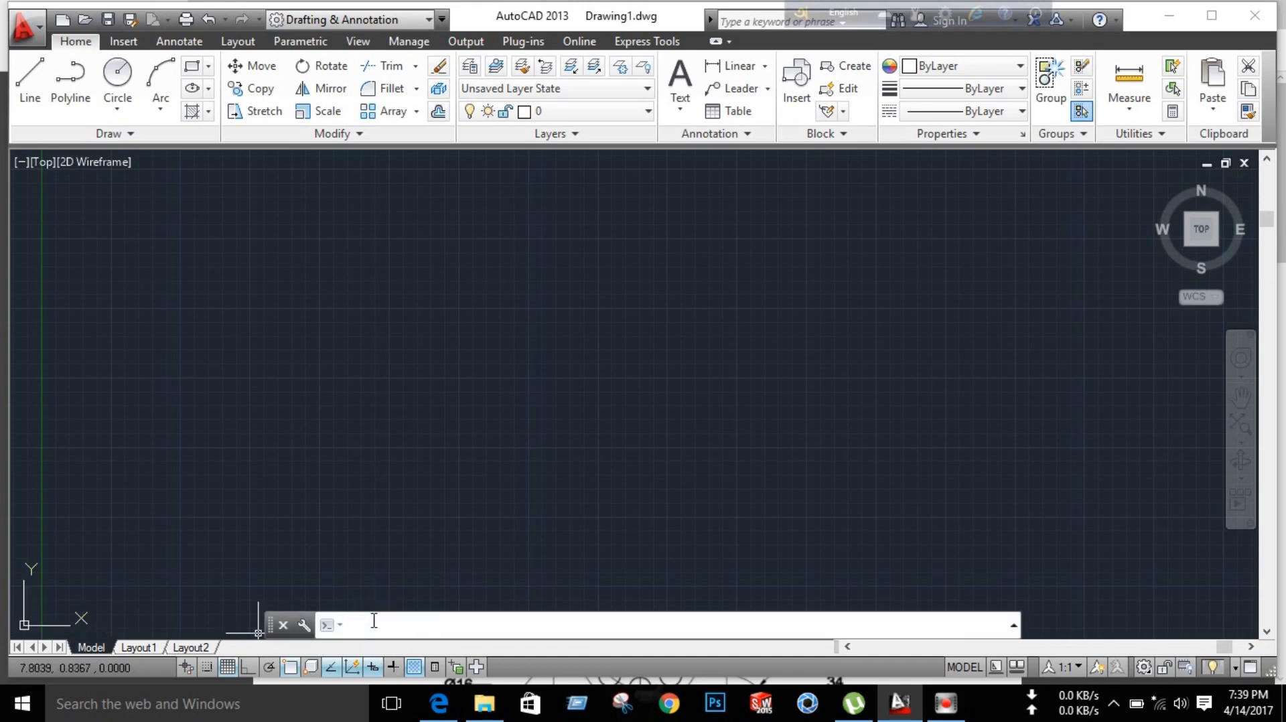
pyautogui.write('ucsi')
pyautogui.press('Return')
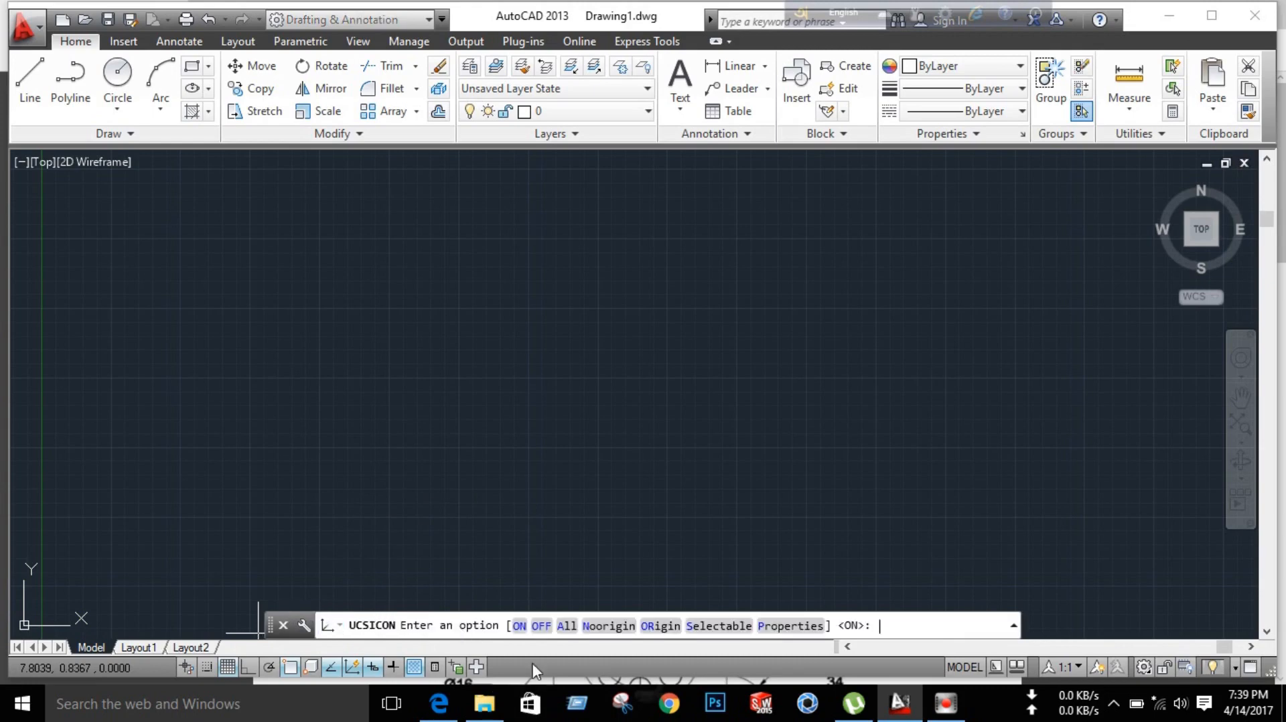
pyautogui.click(539, 626)
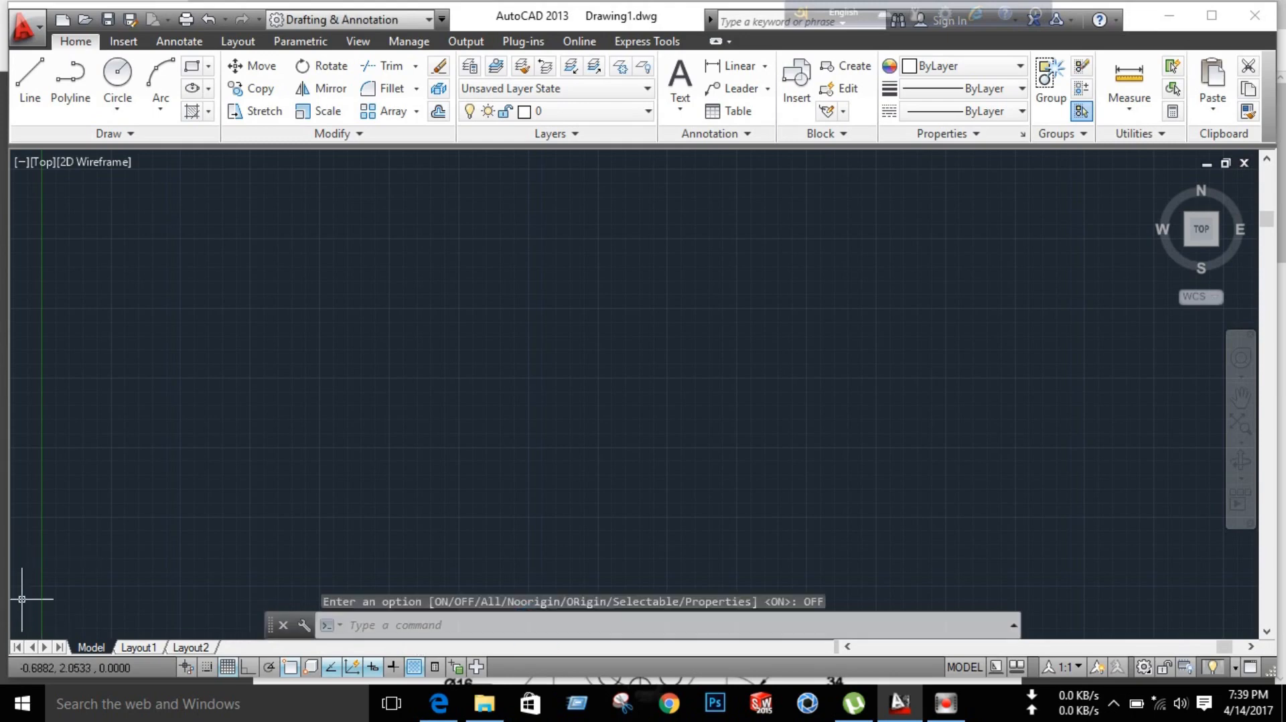
# Step: Check Figure-01 in Day 4.pdf, and with Ortho on draw the front view's top edge in AutoCAD as a 114 mm horizontal line
pyautogui.click(1165, 16)
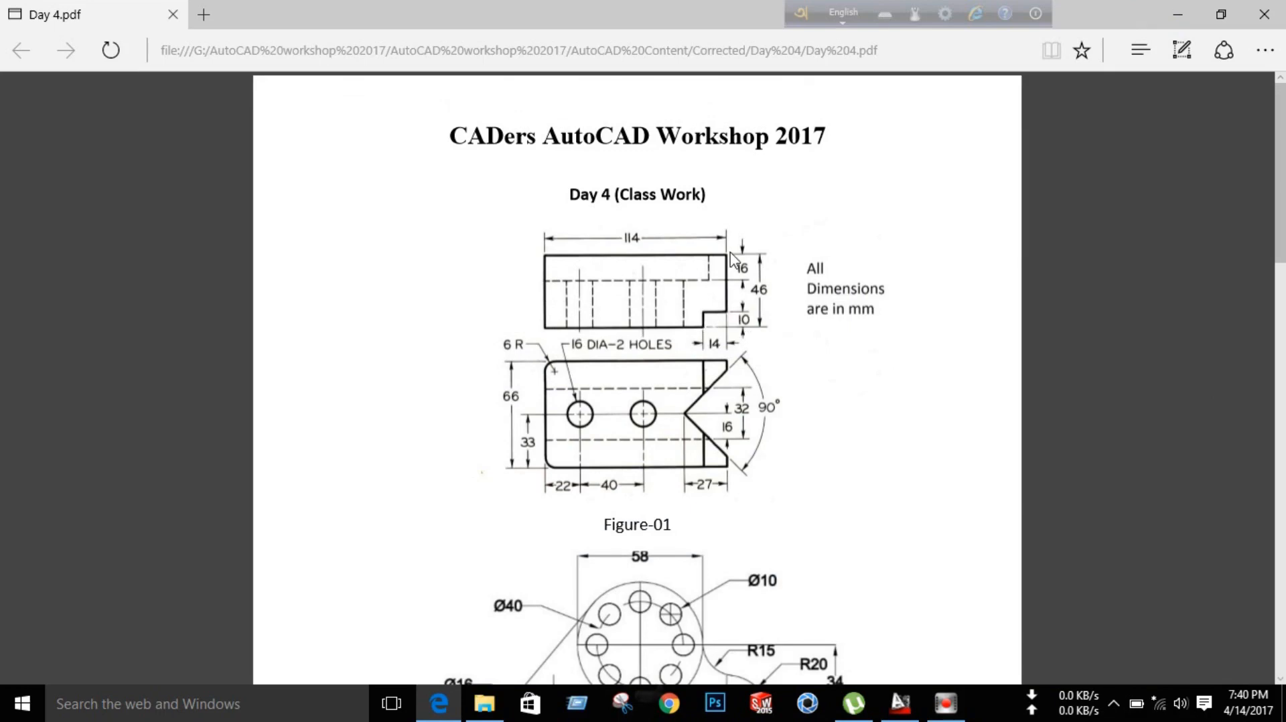
pyautogui.click(899, 705)
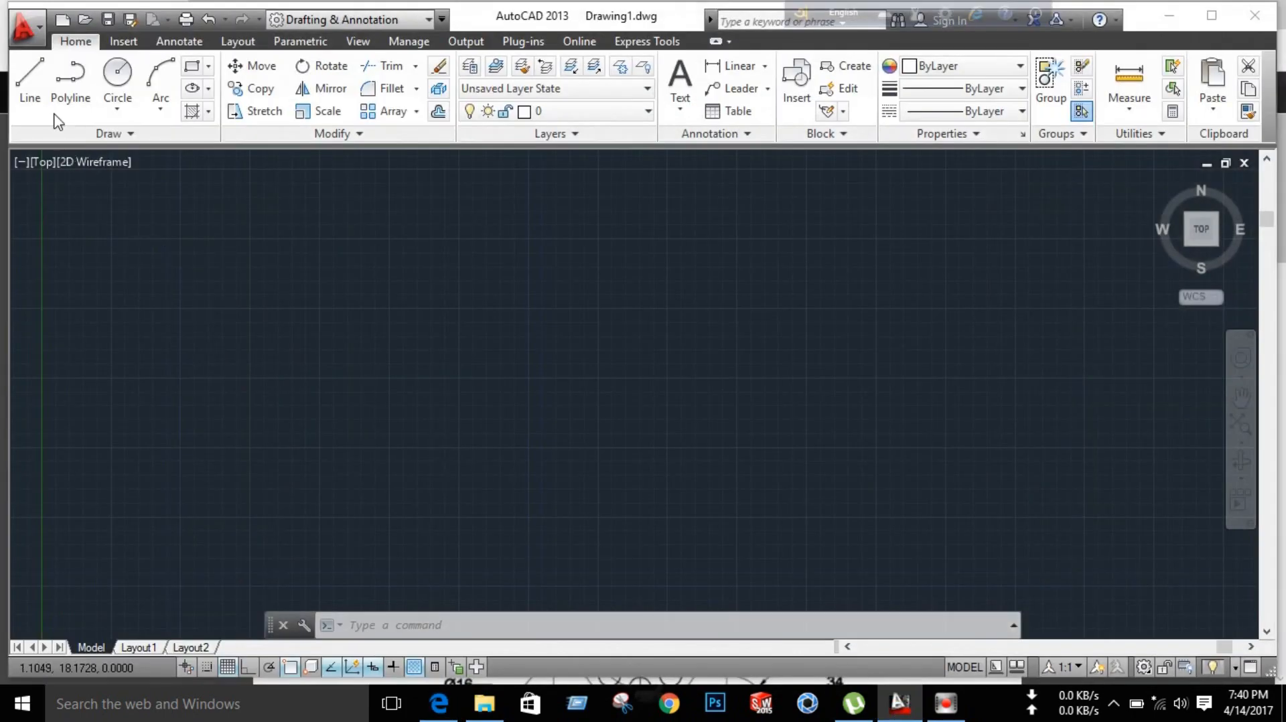
pyautogui.click(30, 79)
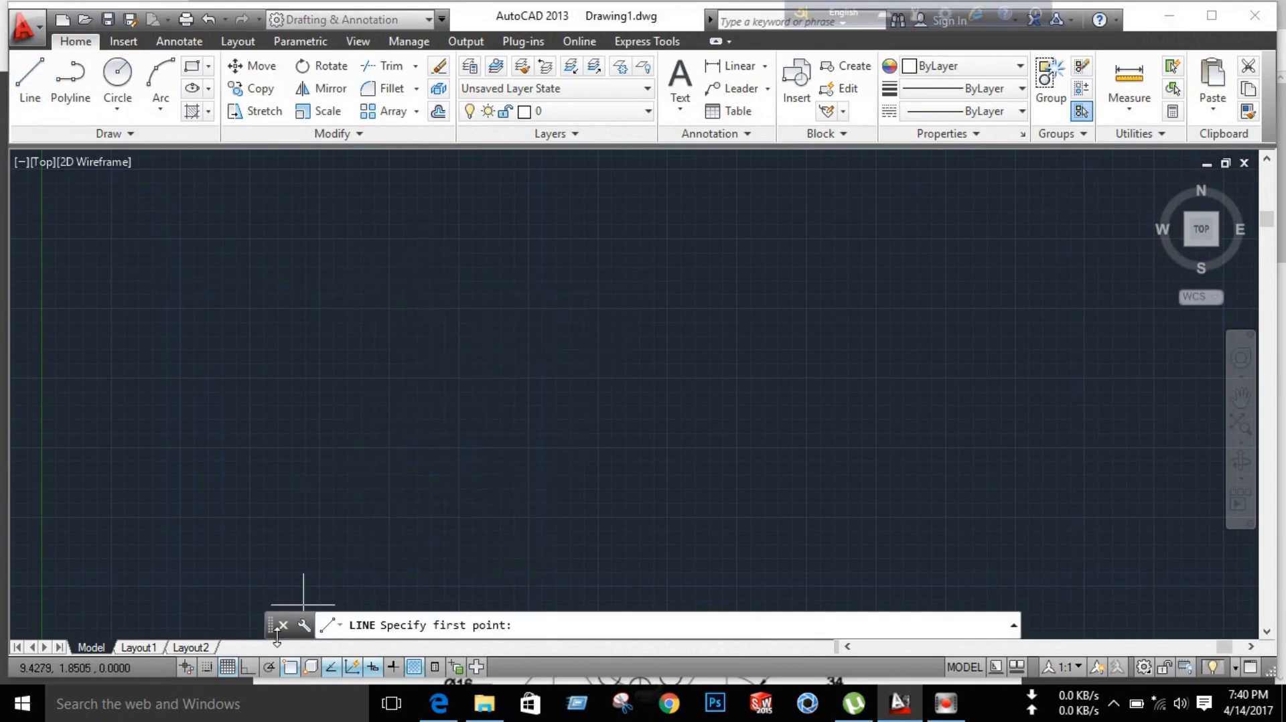
pyautogui.click(257, 670)
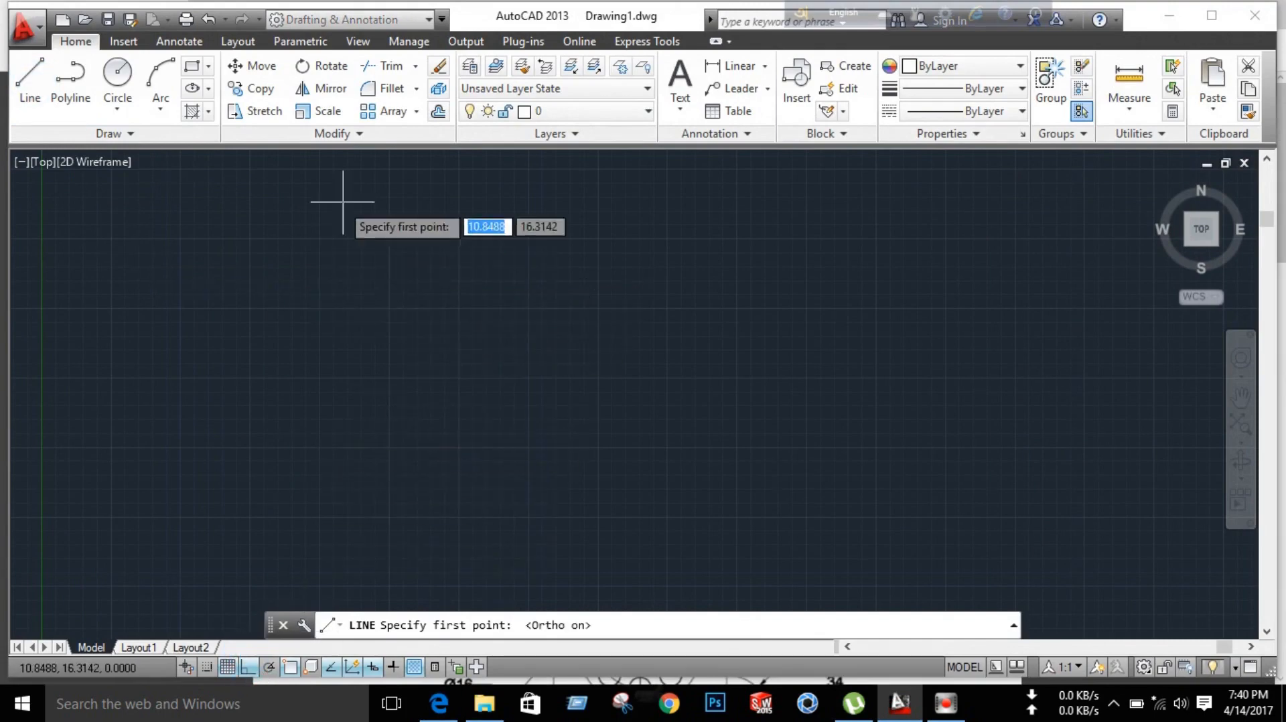
pyautogui.click(448, 294)
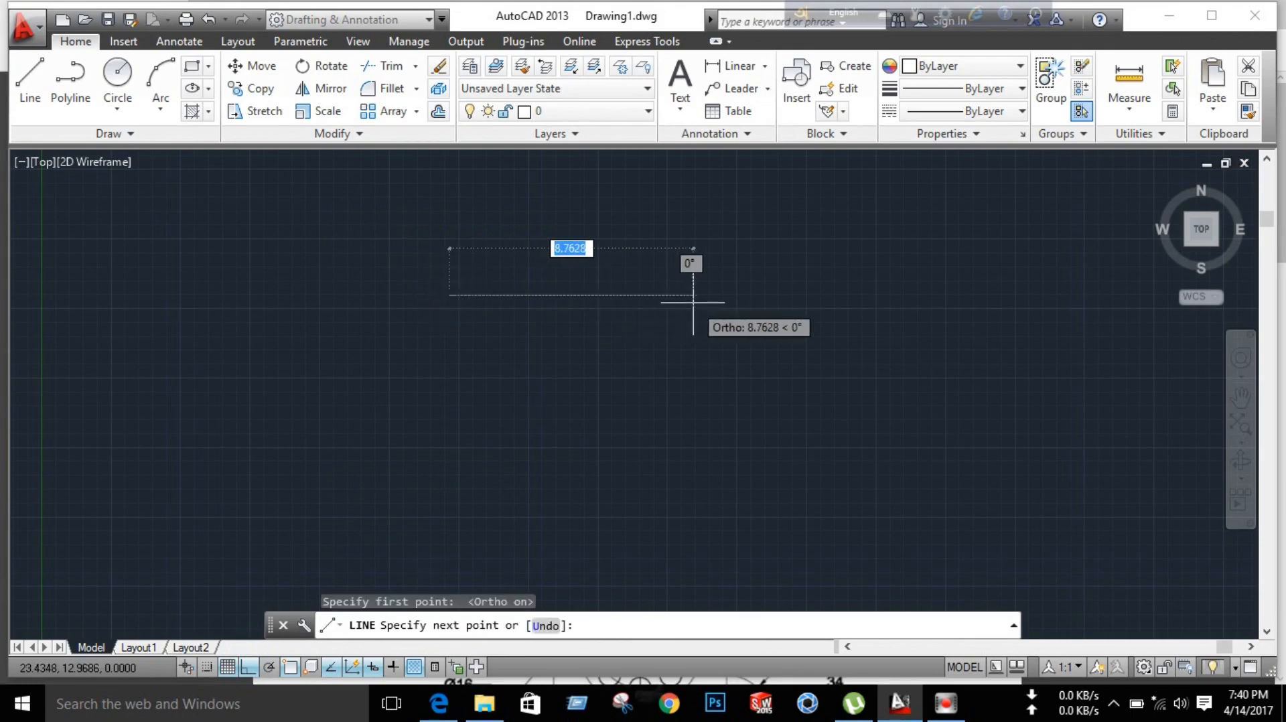
pyautogui.write('114')
pyautogui.press('Return')
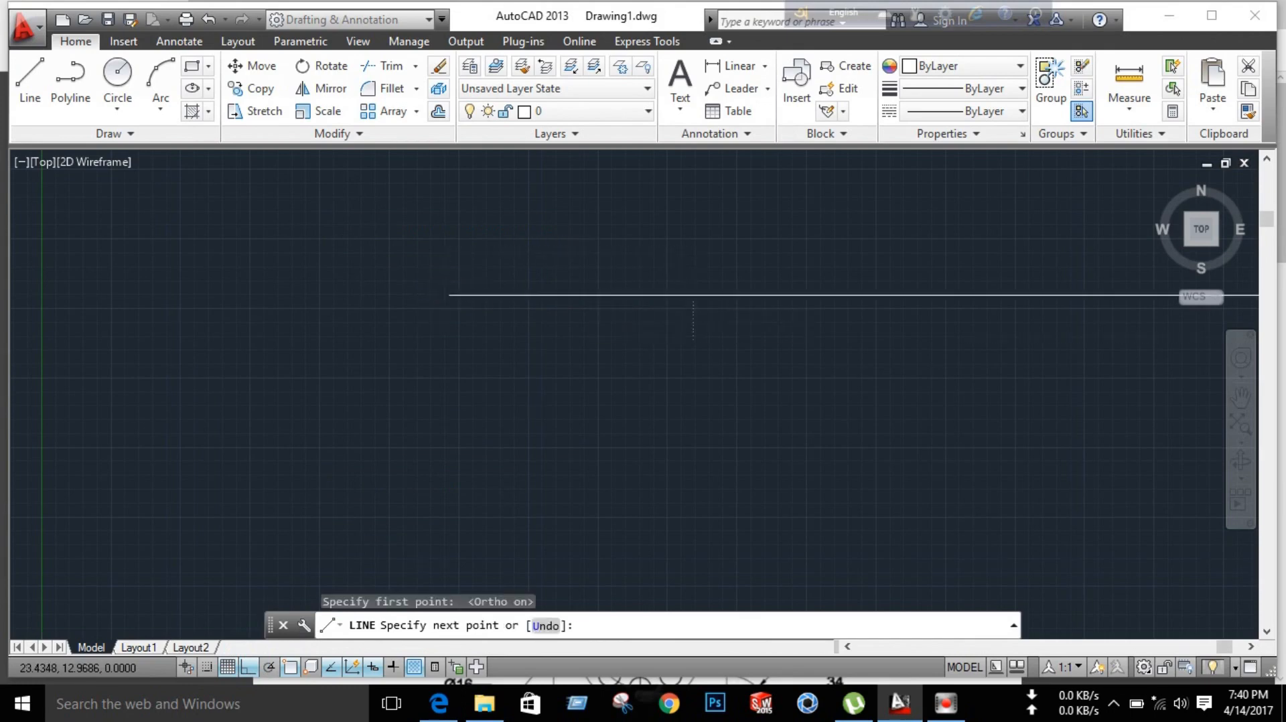
pyautogui.rightClick(366, 348)
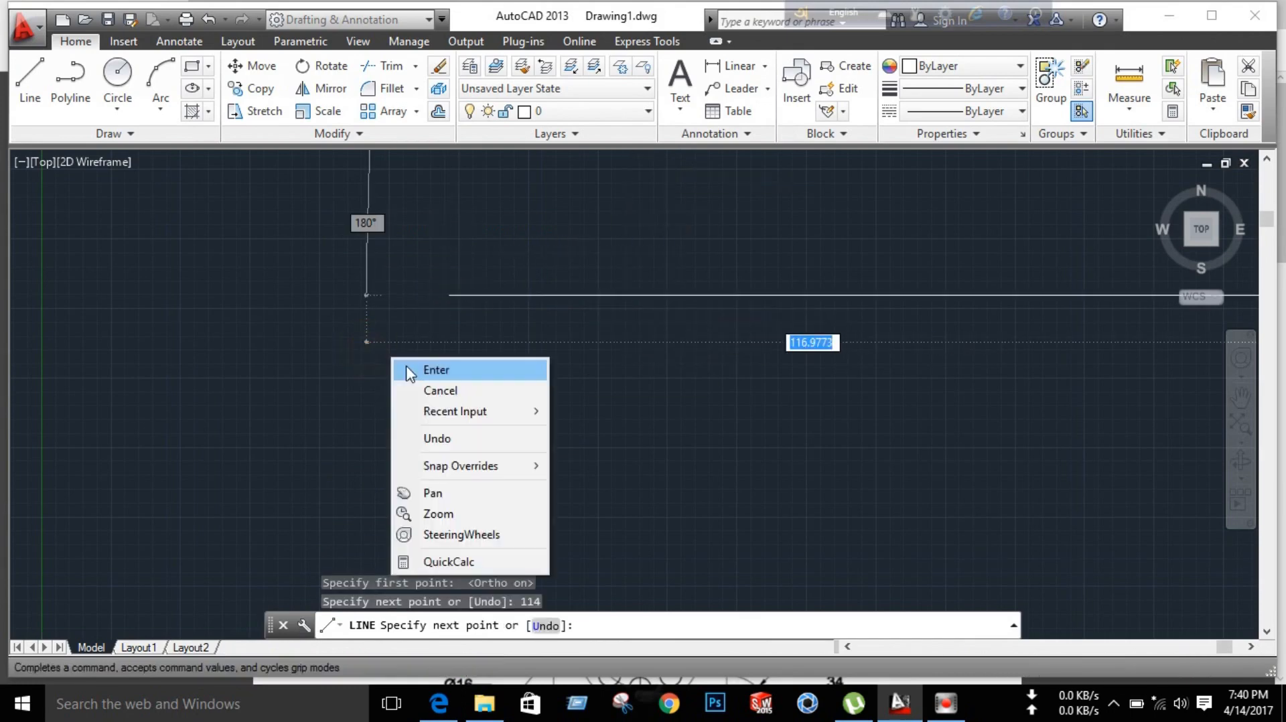
pyautogui.click(402, 364)
pyautogui.scroll(-2, 817, 374)
pyautogui.moveTo(817, 373); pyautogui.dragTo(701, 383, button='middle')
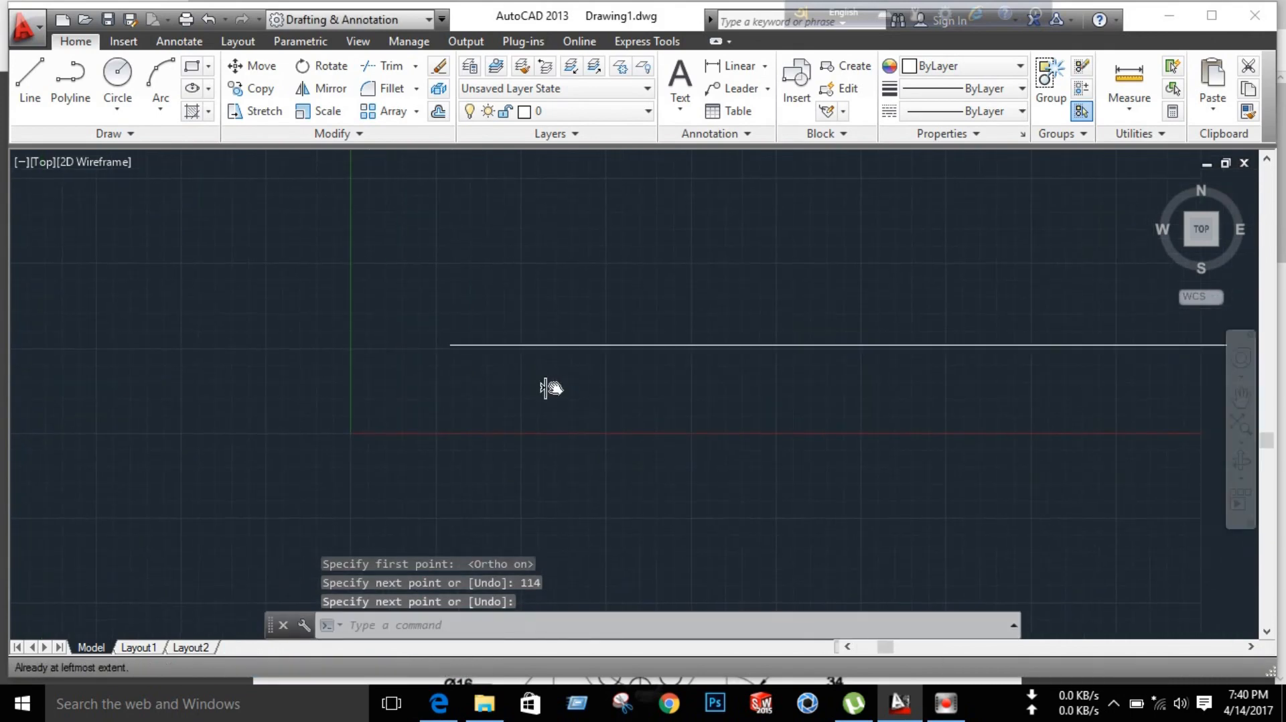
# Step: From the top line's left end, draw the front view's left edge 46 mm down and the bottom edge 100 mm to the right
pyautogui.click(359, 42)
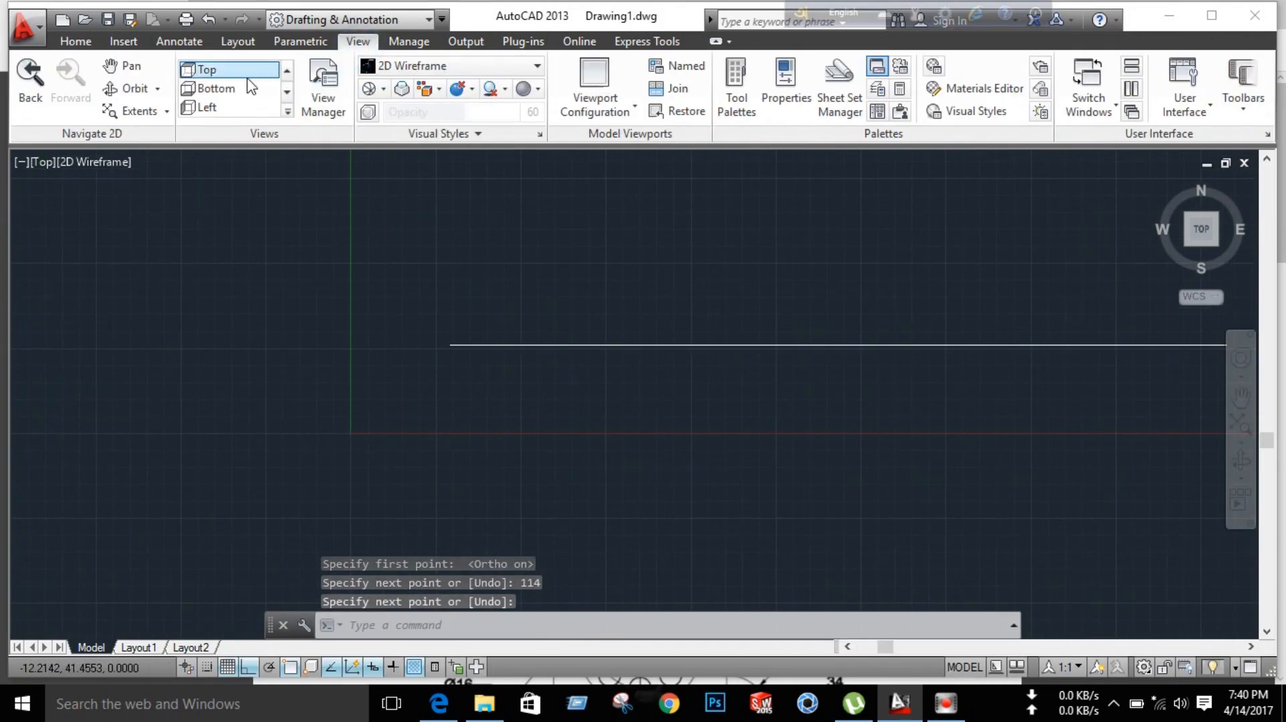
pyautogui.click(166, 112)
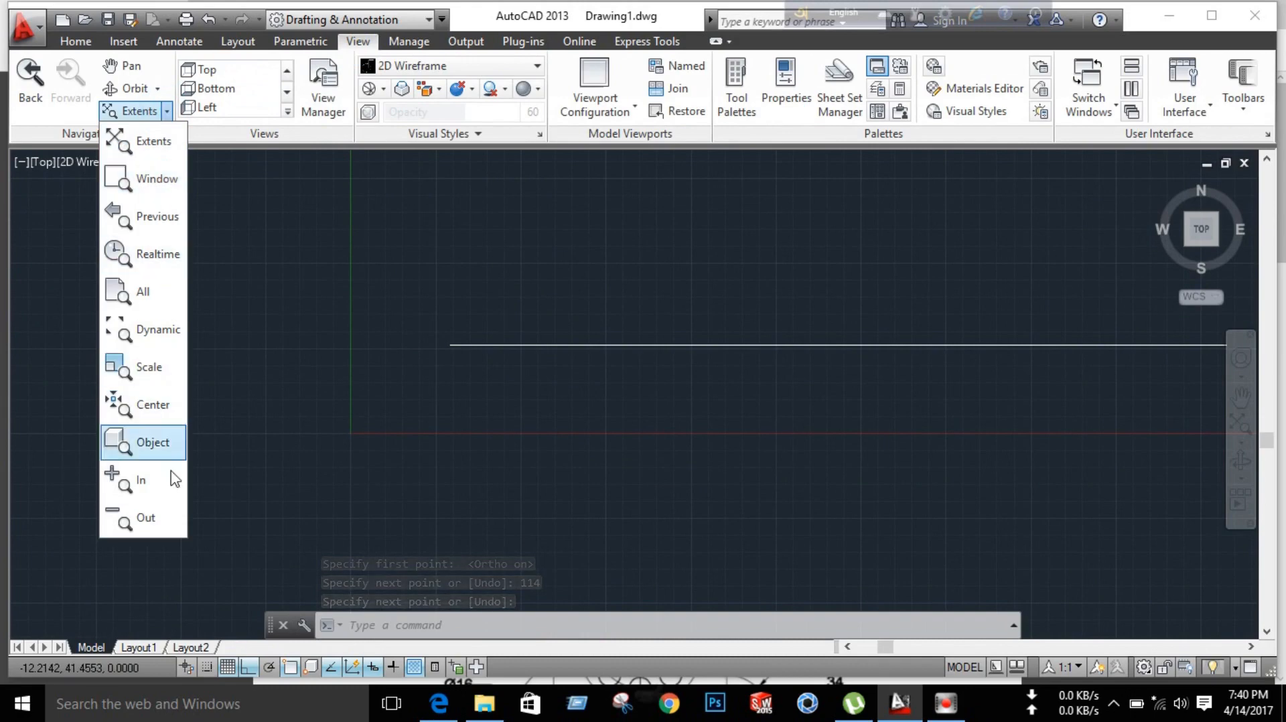
pyautogui.click(131, 517)
pyautogui.scroll(6, 830, 449)
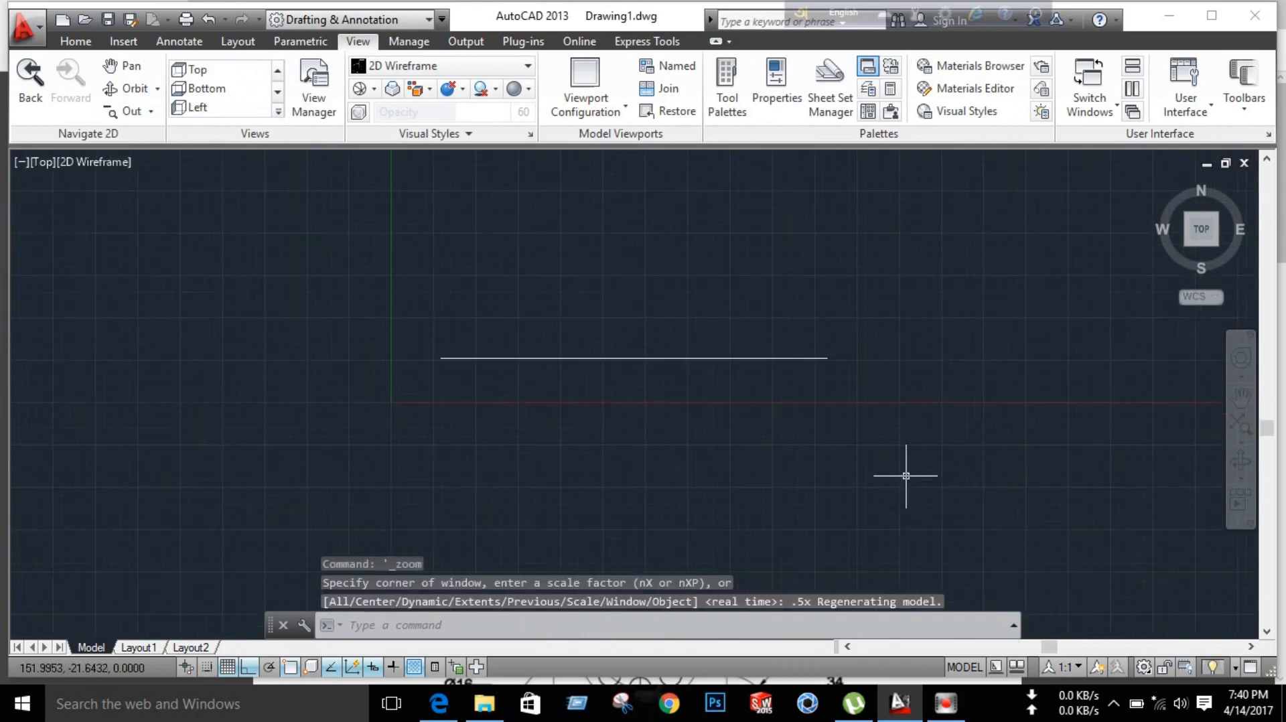
pyautogui.click(75, 41)
pyautogui.click(29, 93)
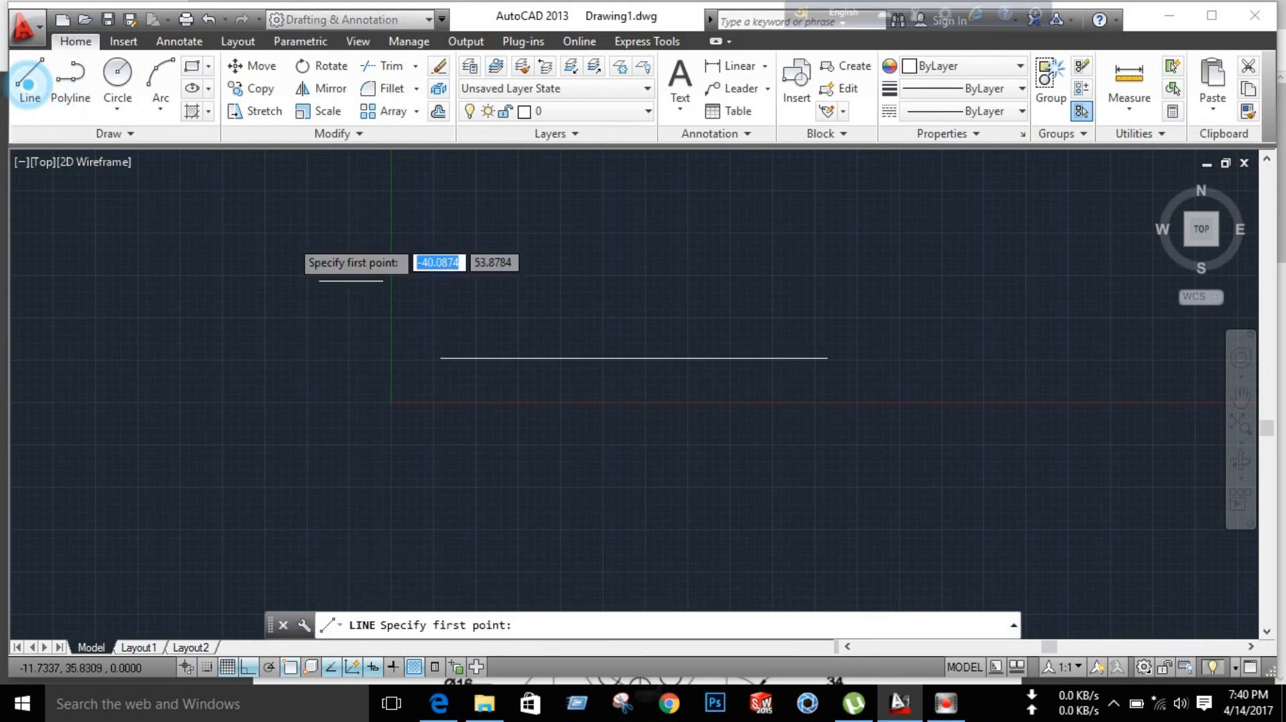
pyautogui.click(438, 358)
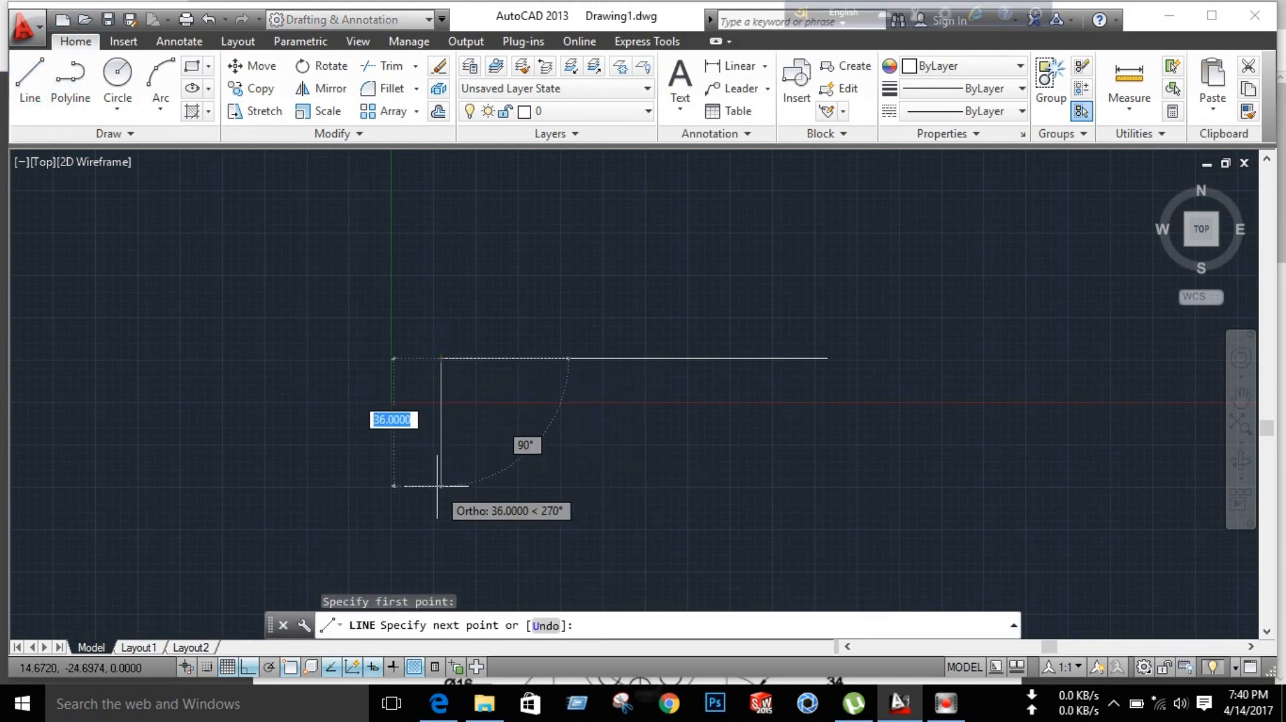
pyautogui.write('46')
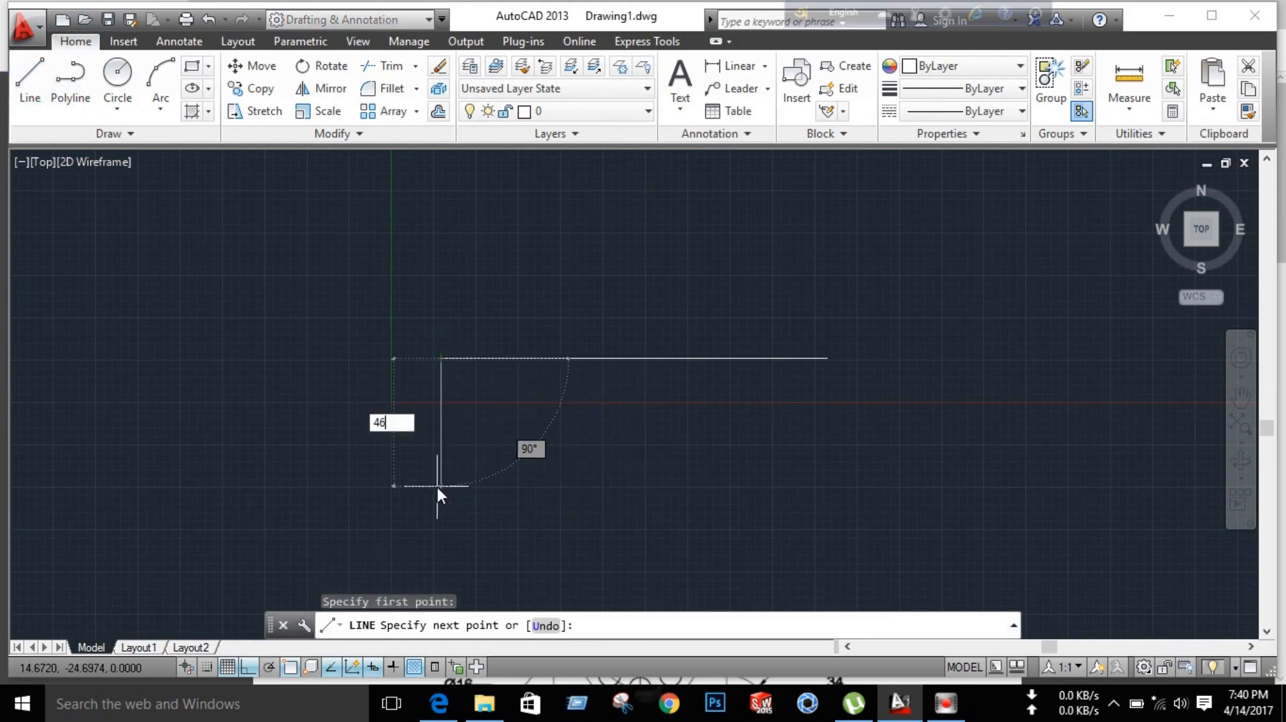
pyautogui.press('Return')
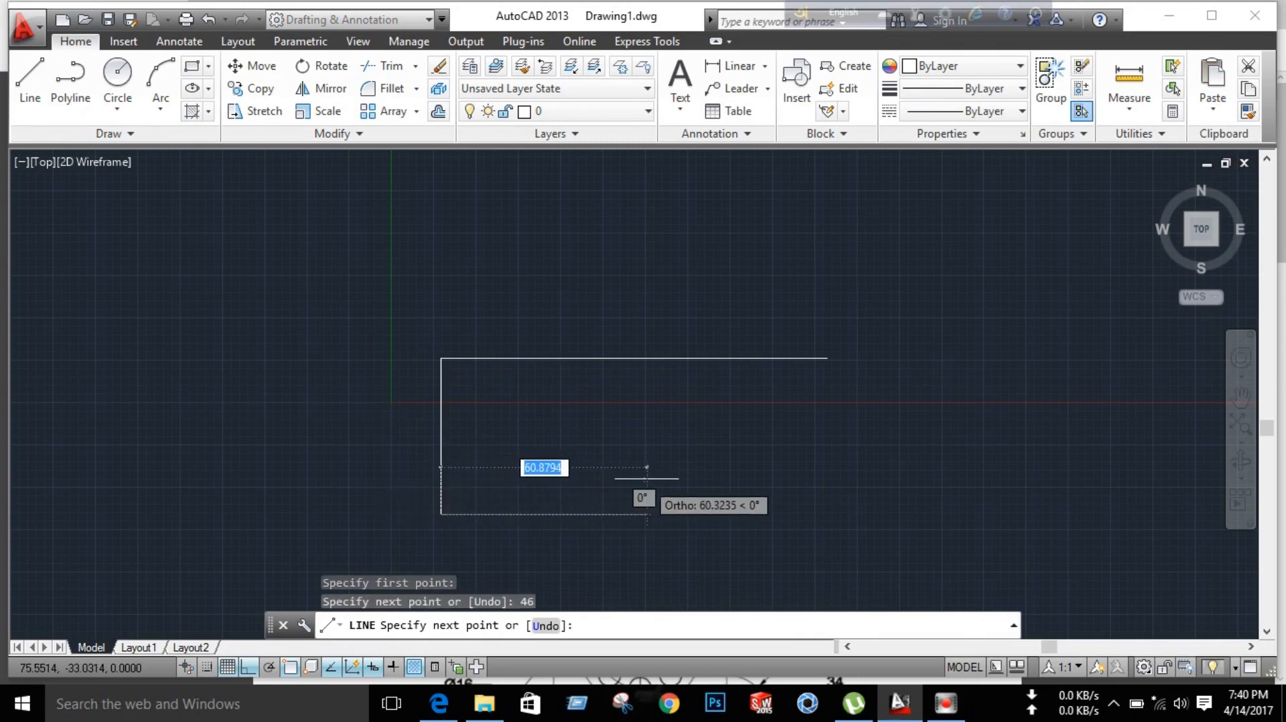
pyautogui.write('100')
pyautogui.press('Return')
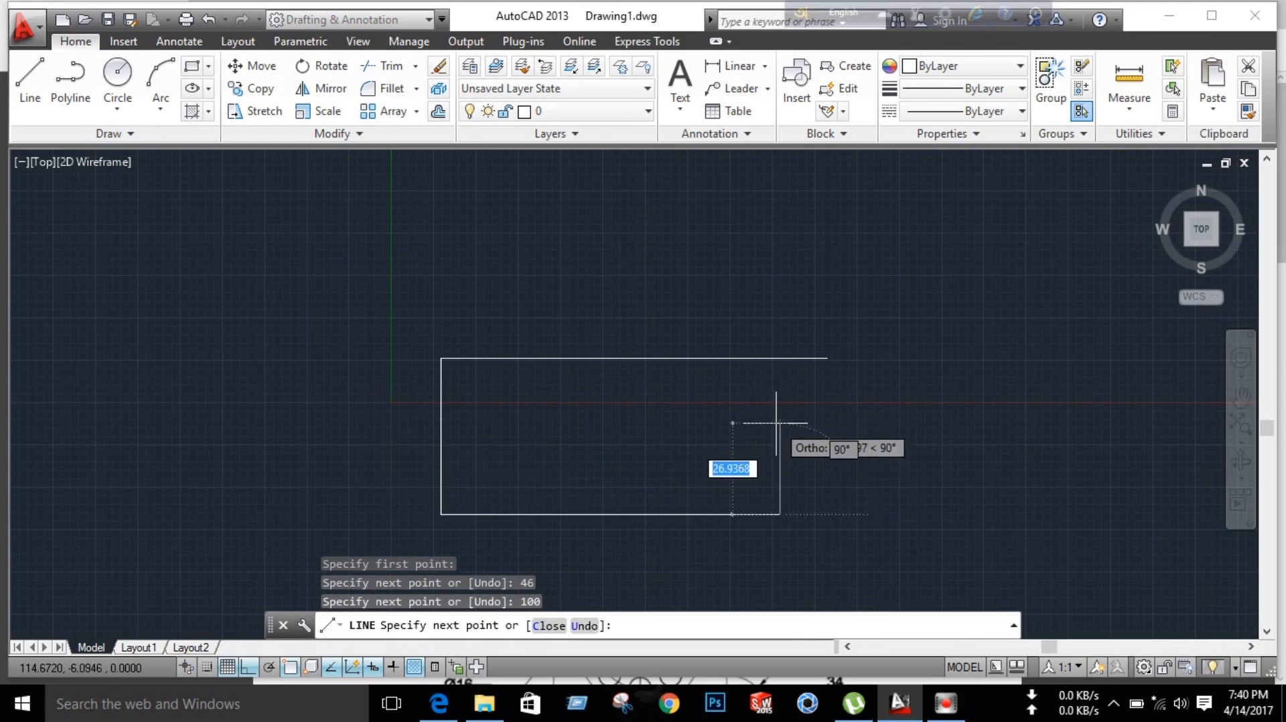
# Step: Close the front view outline with the corner notch, drawing 10 mm up, 14 mm right and 36 mm up to the top line's end
pyautogui.write('10')
pyautogui.press('Return')
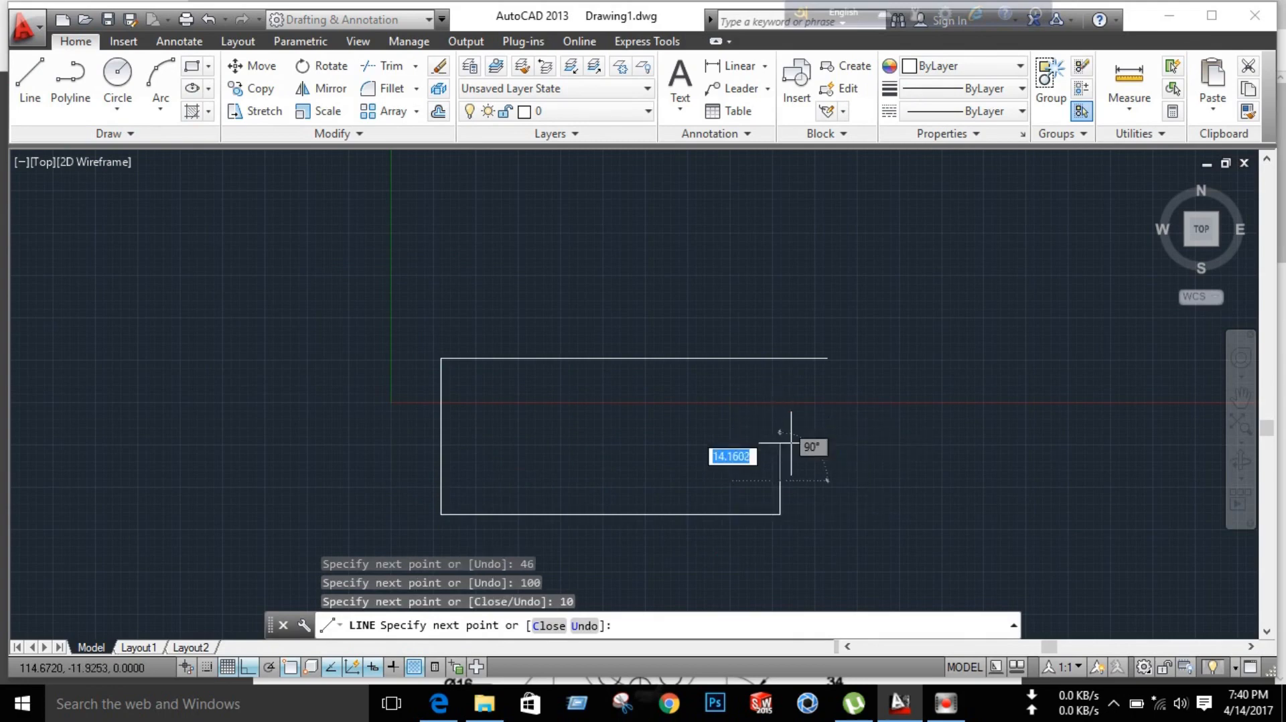
pyautogui.write('14')
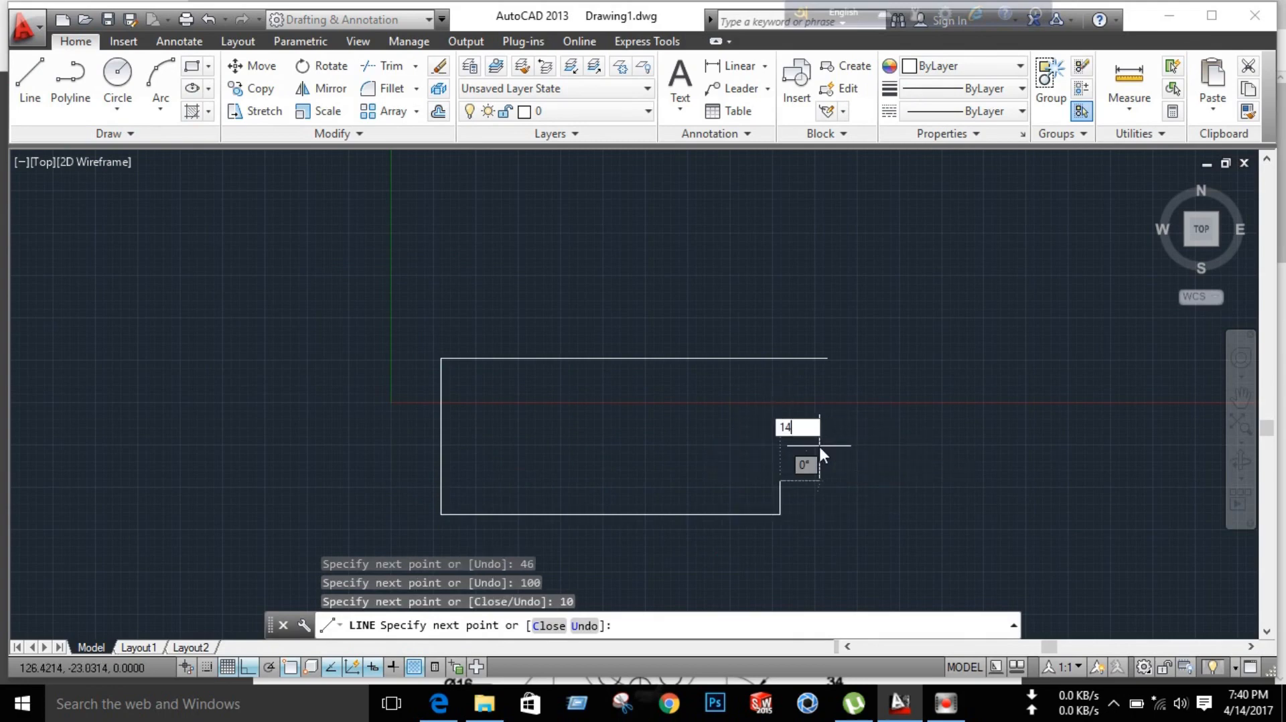
pyautogui.press('Return')
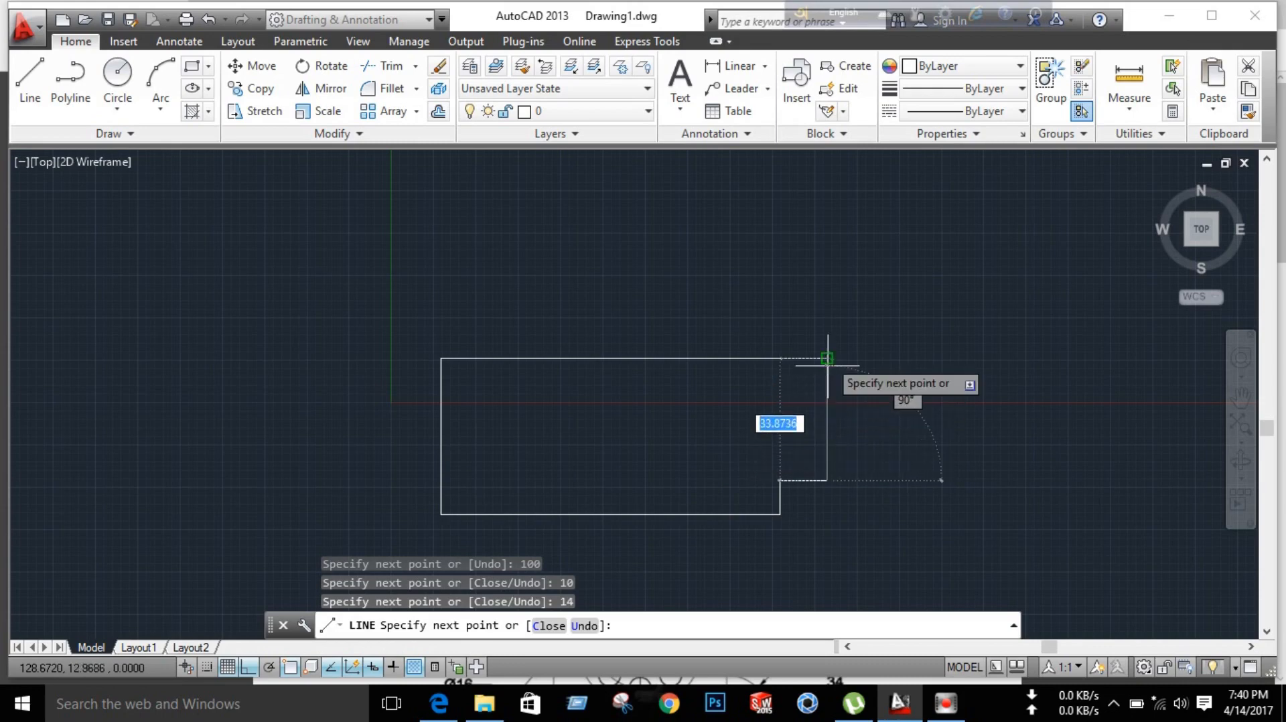
pyautogui.write('36')
pyautogui.press('Return')
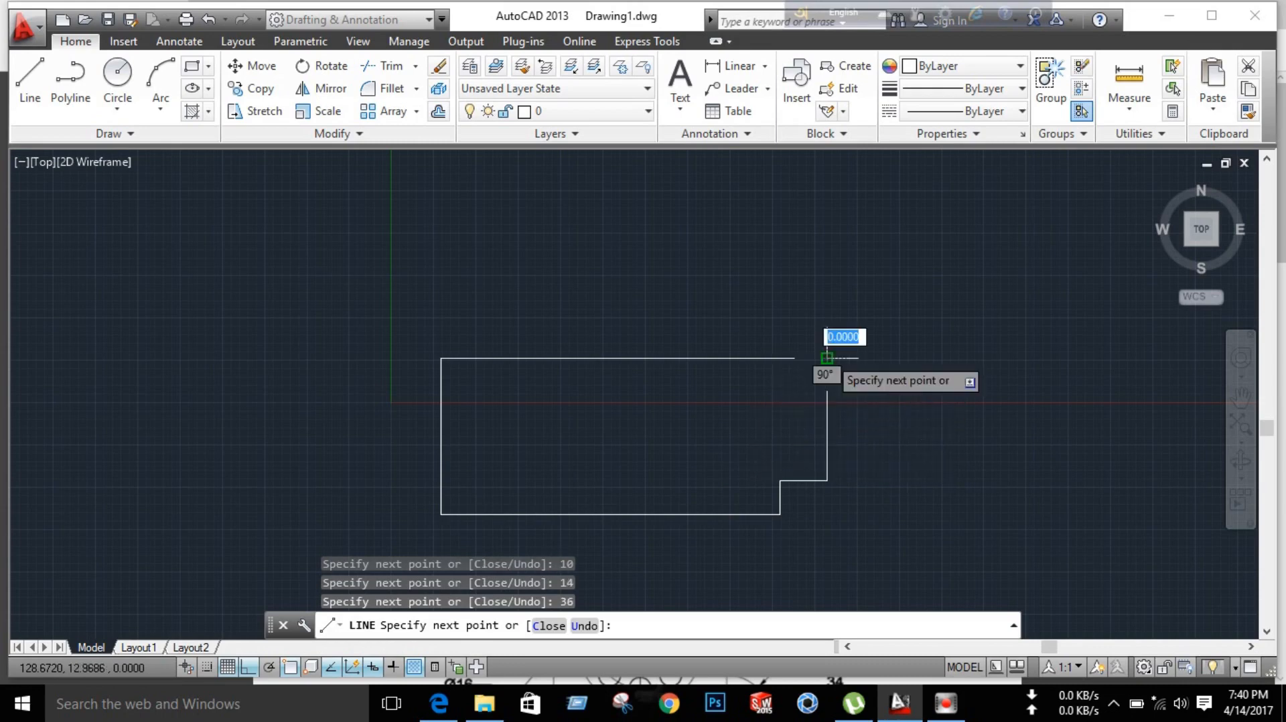
pyautogui.rightClick(894, 343)
pyautogui.click(911, 355)
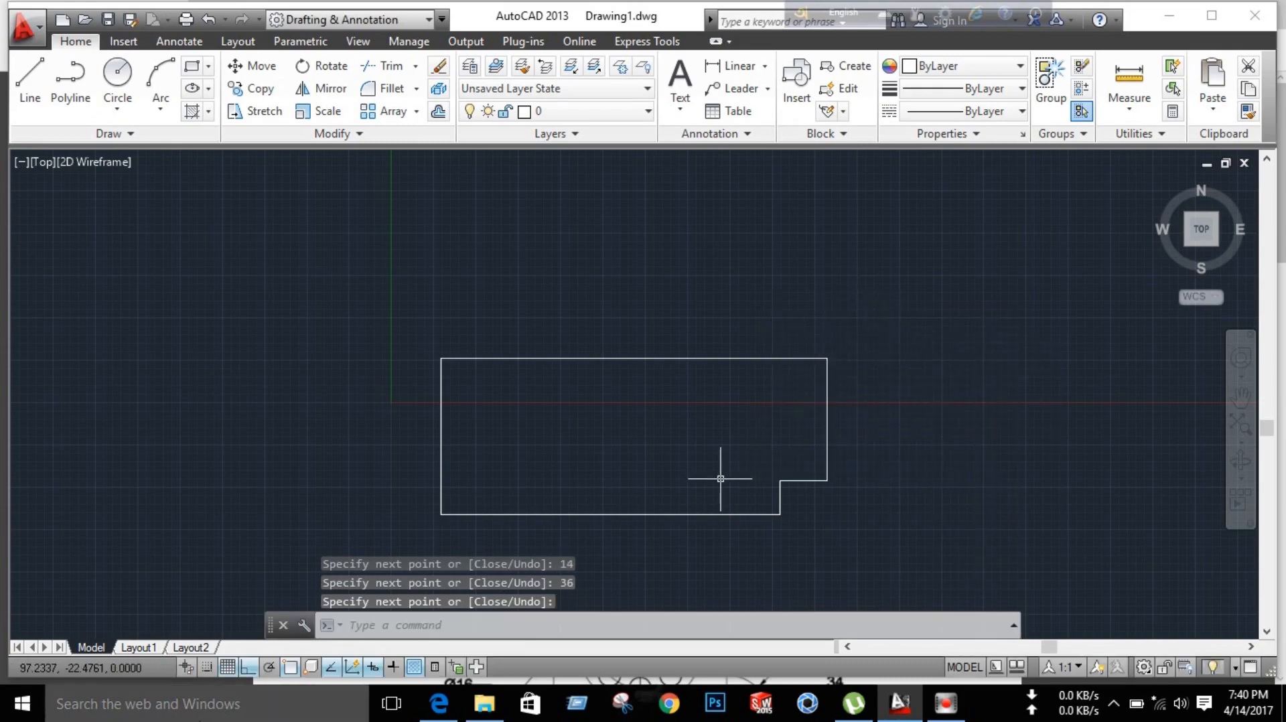
# Step: Review Figure-01 in Day 4.pdf again and return to the front view outline in AutoCAD
pyautogui.click(444, 715)
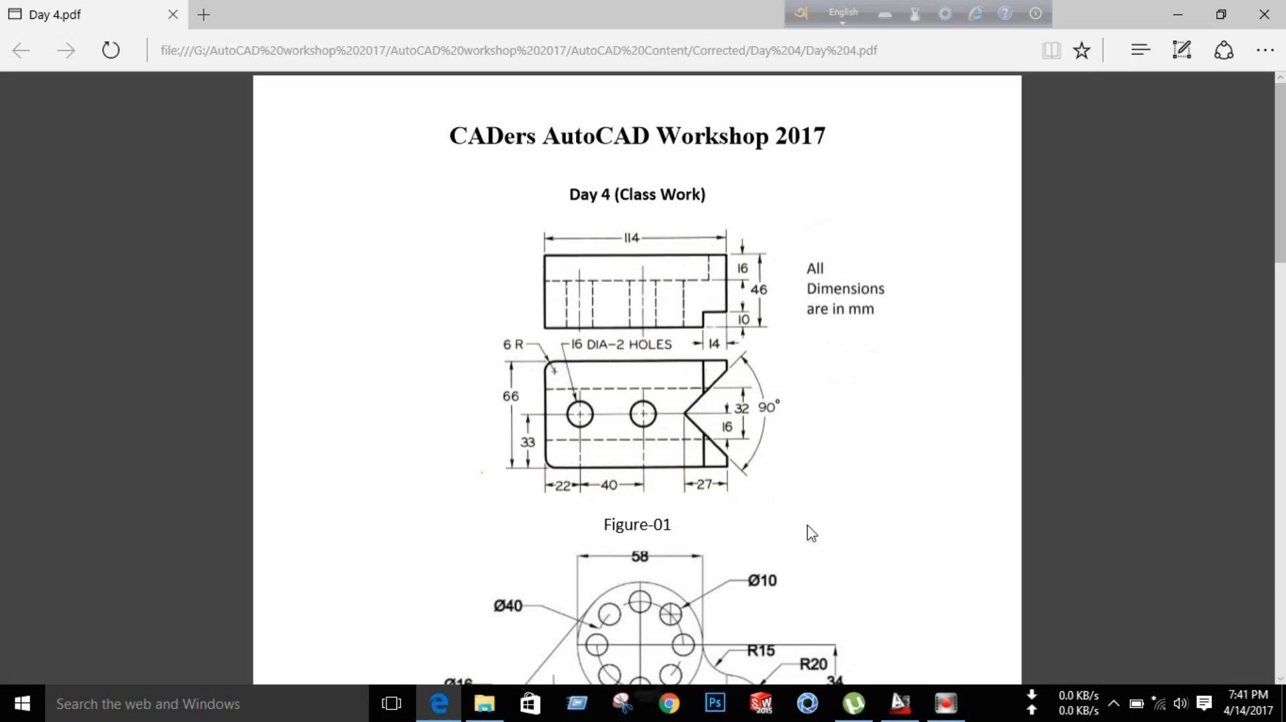
pyautogui.click(902, 715)
pyautogui.scroll(-5, 495, 442)
pyautogui.moveTo(670, 480); pyautogui.dragTo(680, 386, button='middle')
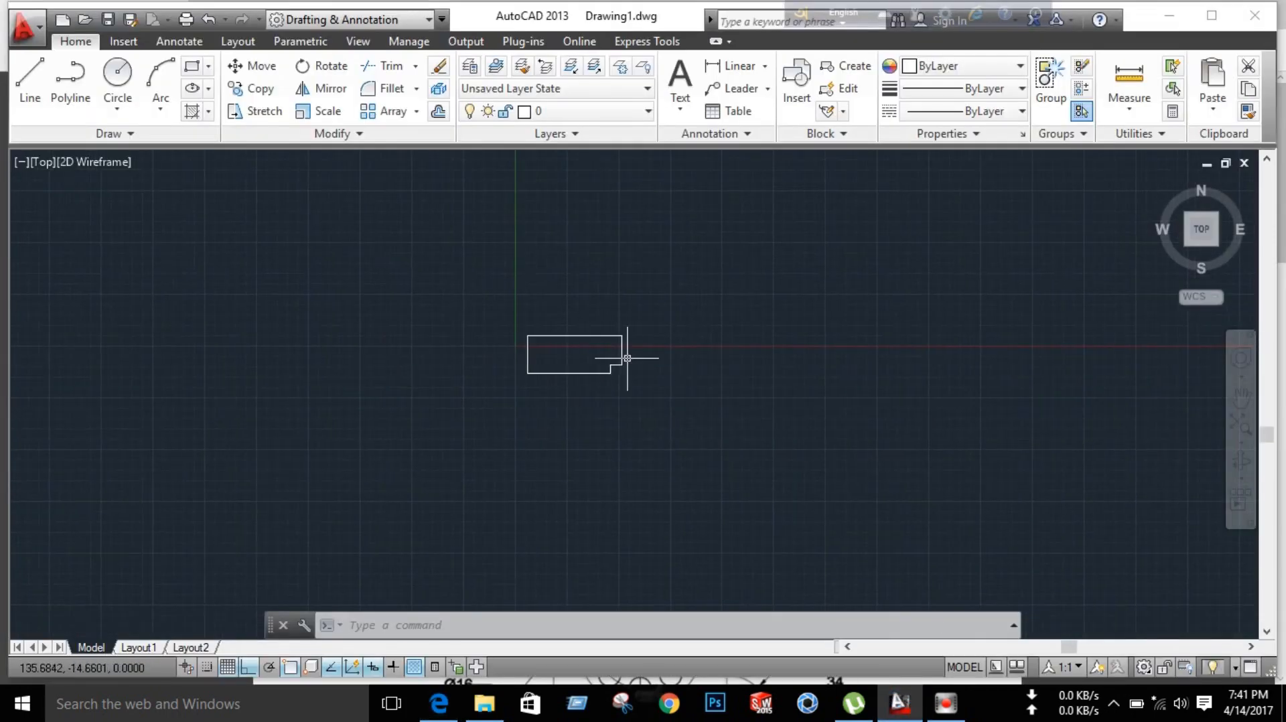
# Step: Draw the top view's upper edge as a 114 mm horizontal line about 50 mm below the front view, aligned with its left edge
pyautogui.scroll(2, 91, 156)
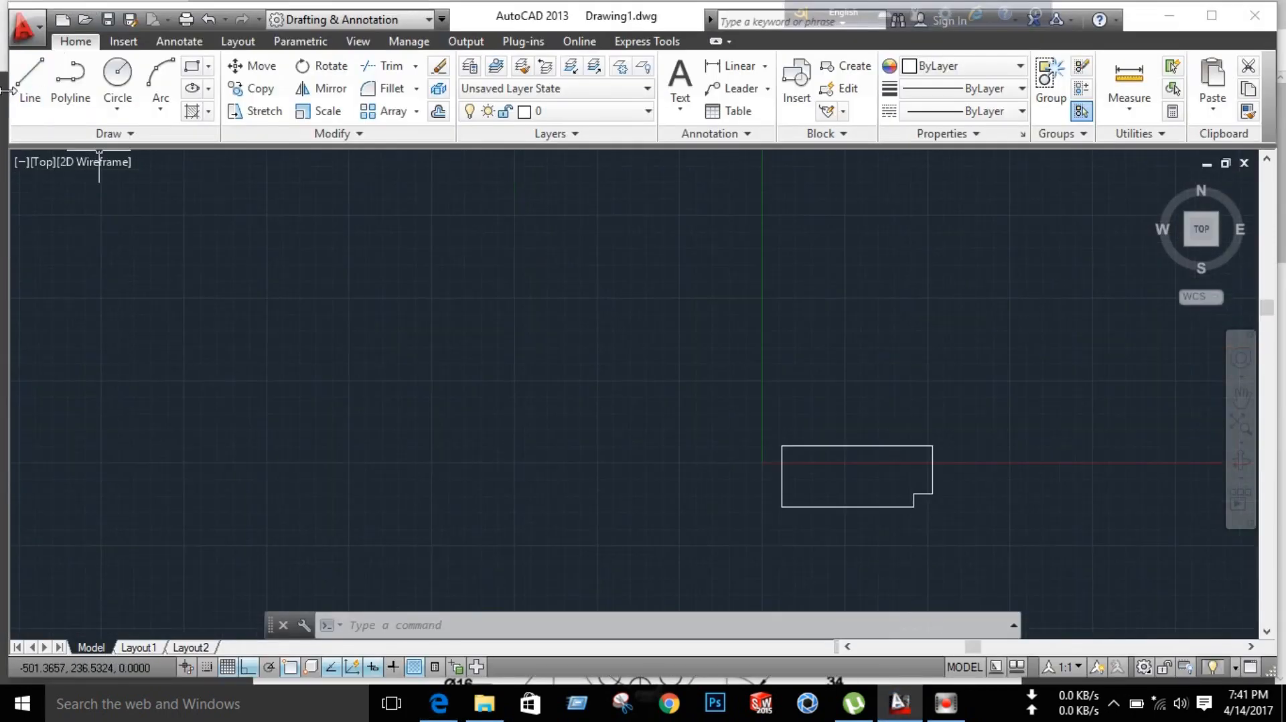
pyautogui.click(42, 83)
pyautogui.scroll(-3, 961, 496)
pyautogui.scroll(6, 737, 462)
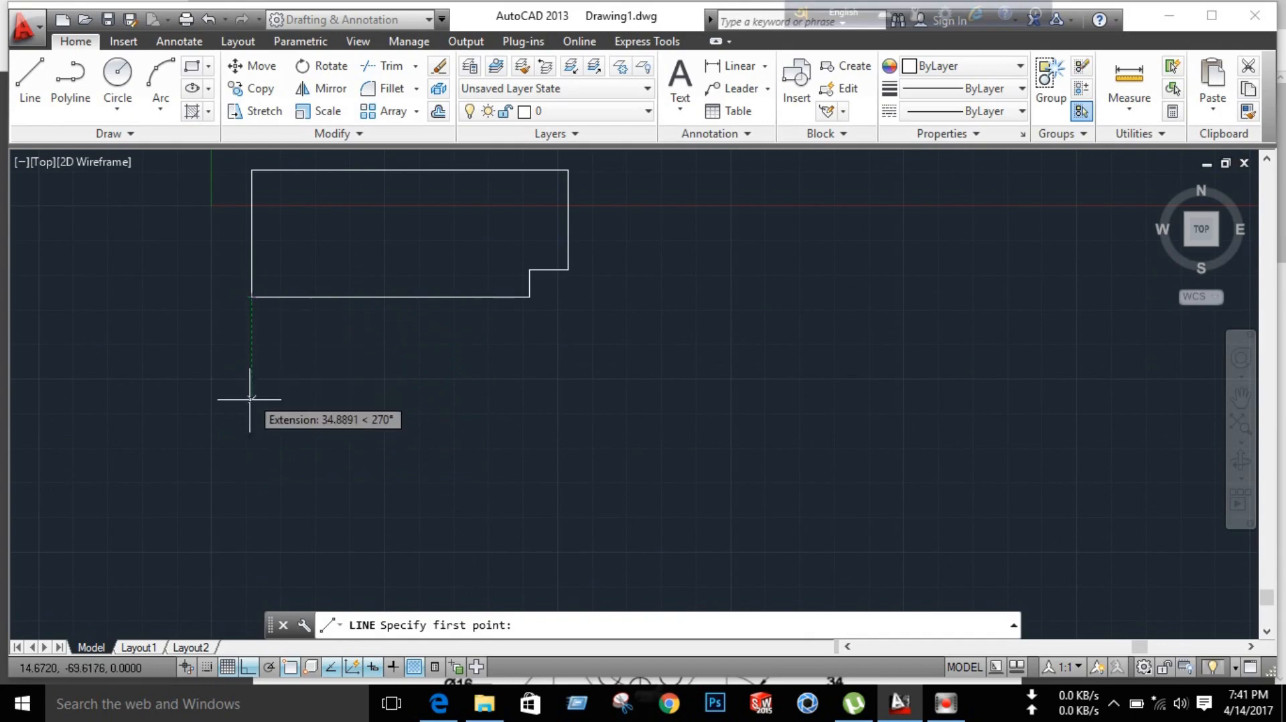
pyautogui.click(252, 440)
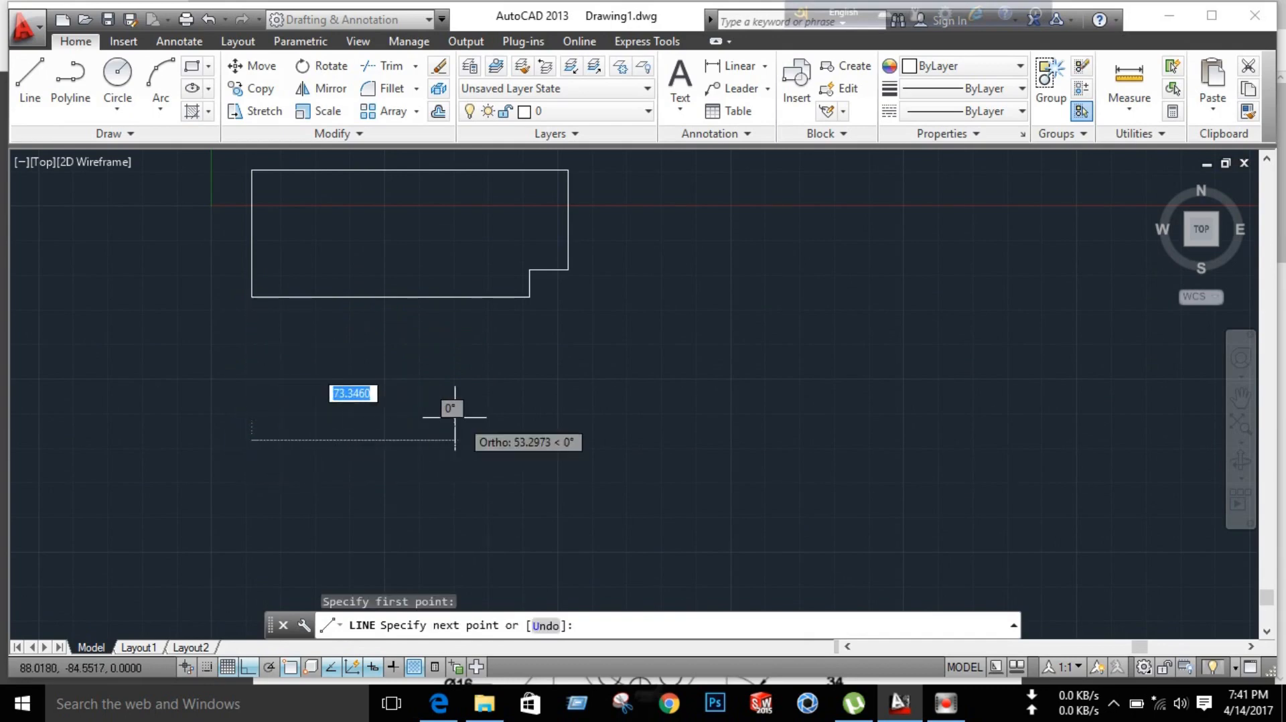
pyautogui.write('1')
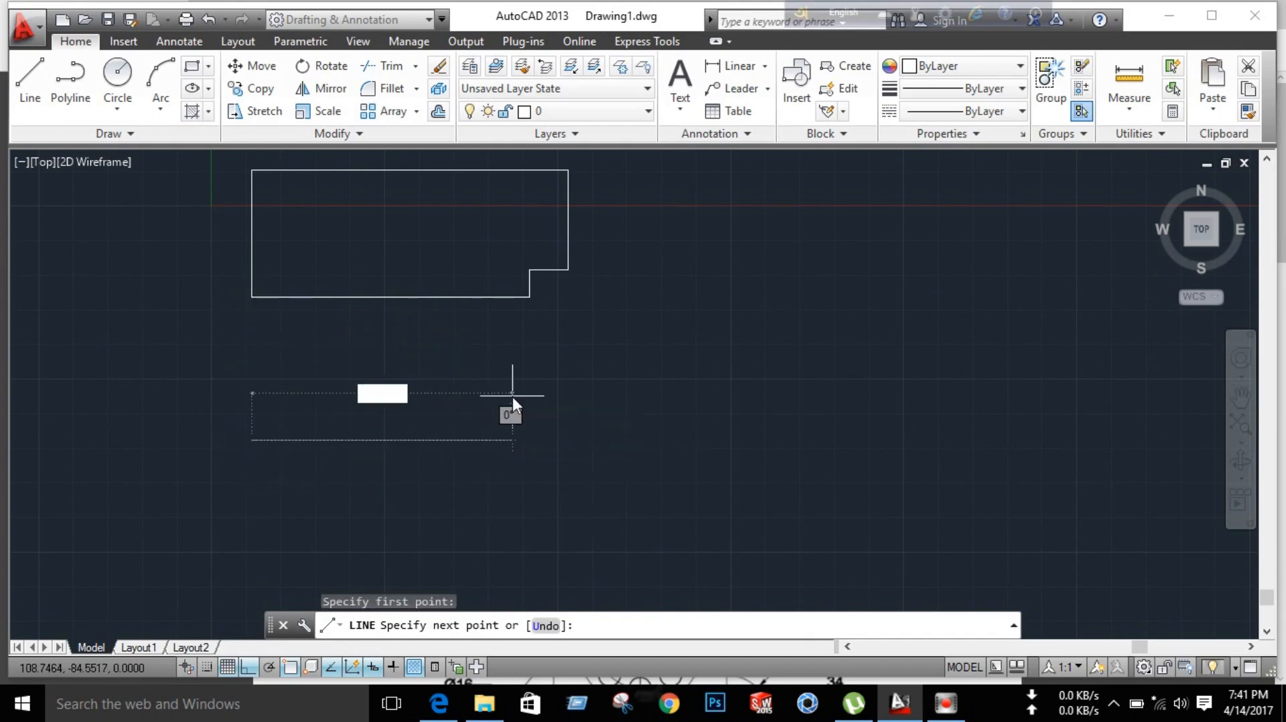
pyautogui.write('14')
pyautogui.press('Return')
pyautogui.rightClick(622, 378)
pyautogui.click(643, 391)
pyautogui.scroll(-2, 279, 494)
pyautogui.scroll(2, 268, 500)
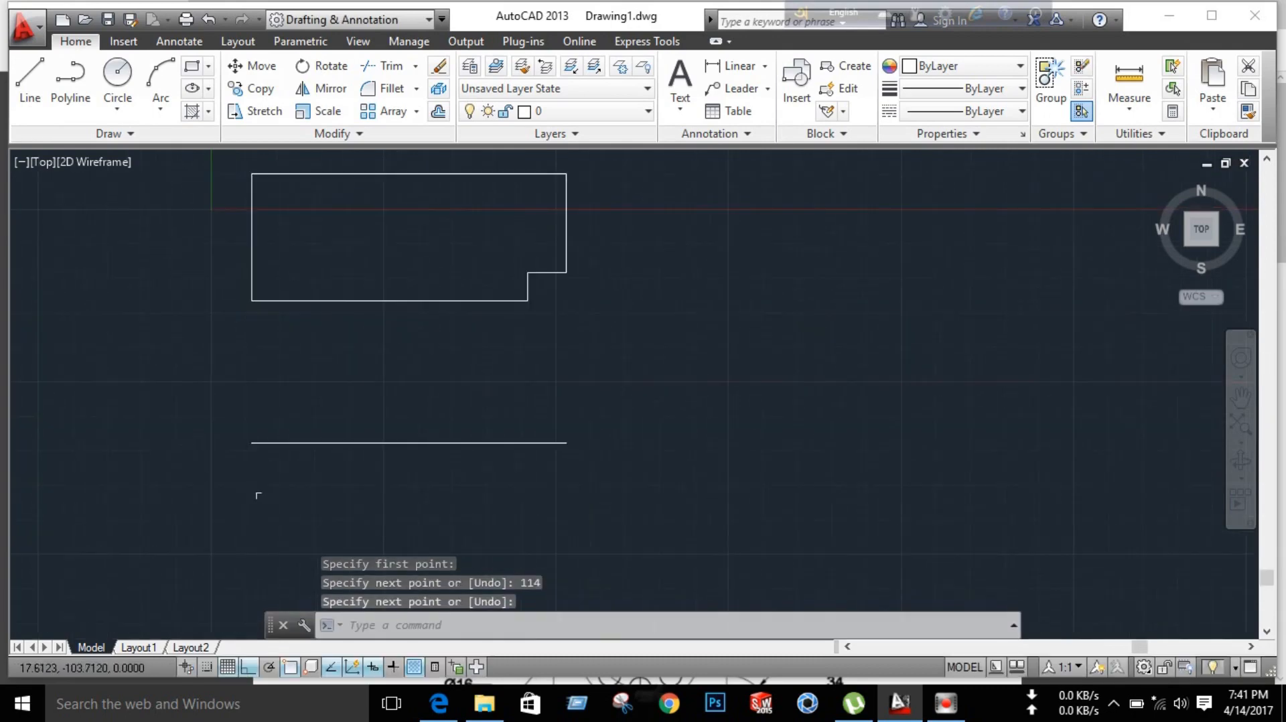
# Step: From the left end of the 114 mm line, draw the top view's left edge 66 mm straight down
pyautogui.click(30, 79)
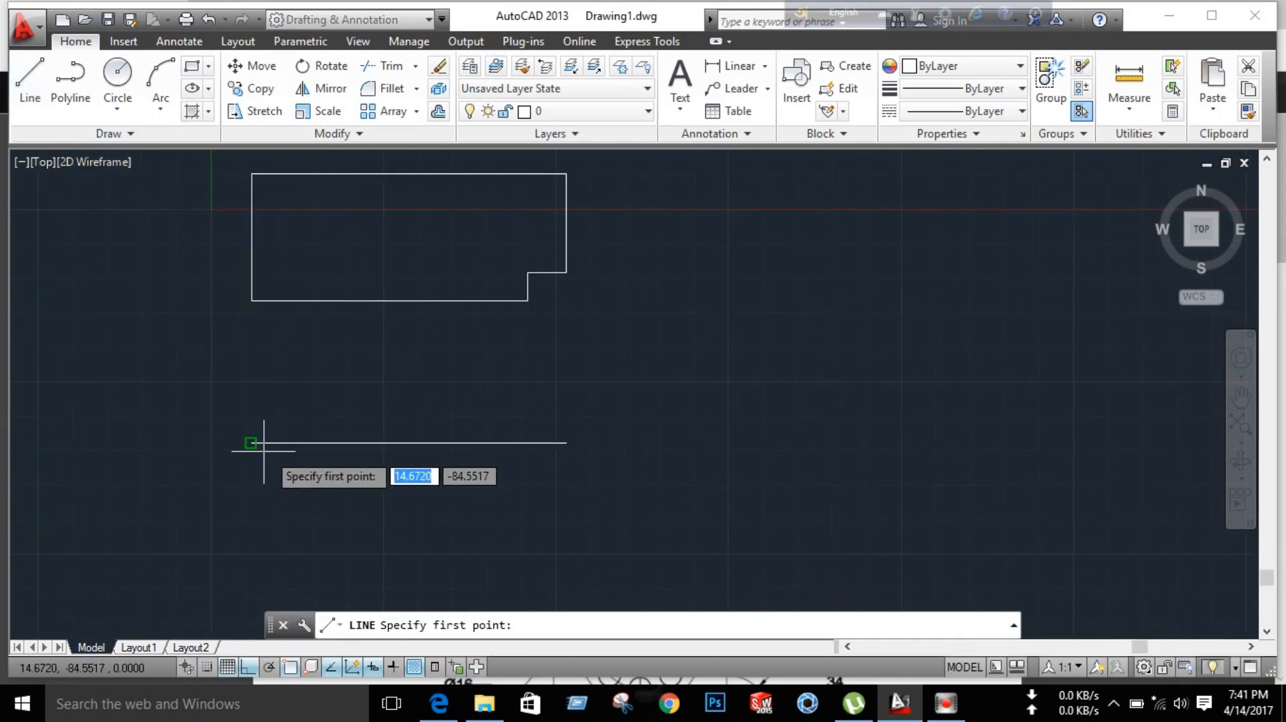
pyautogui.click(250, 443)
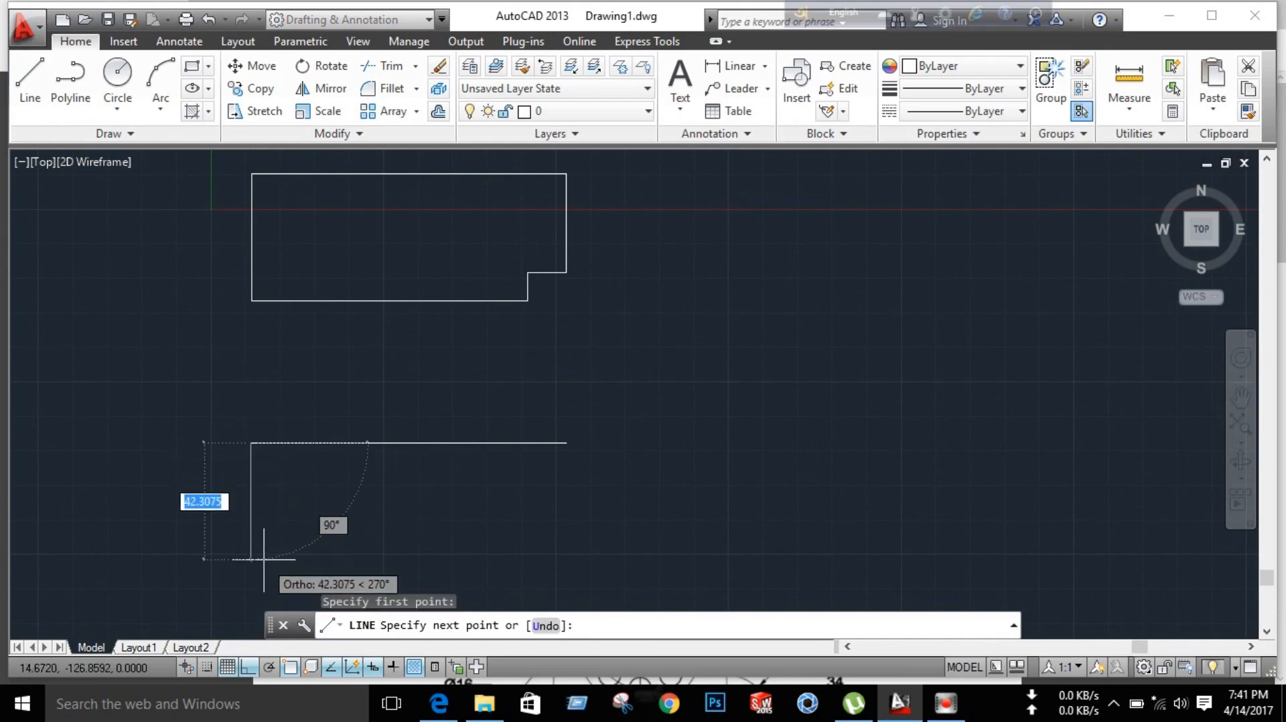
pyautogui.write('66')
pyautogui.press('Return')
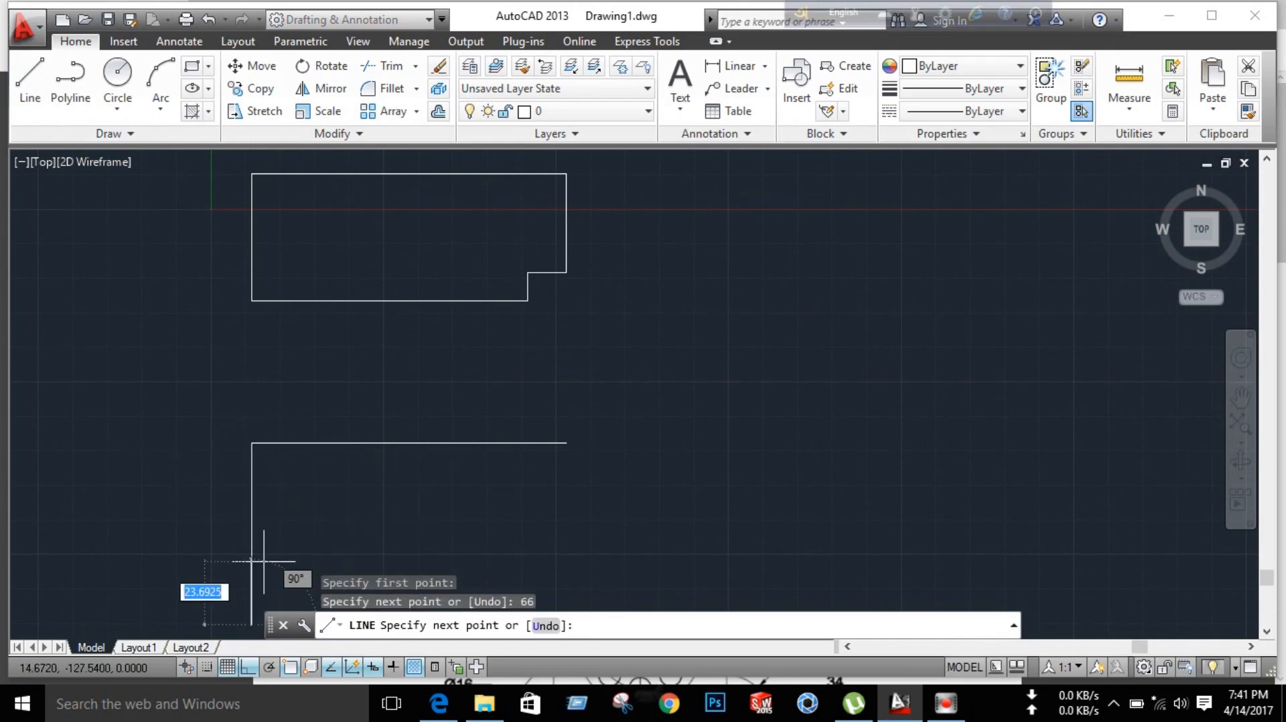
pyautogui.rightClick(631, 521)
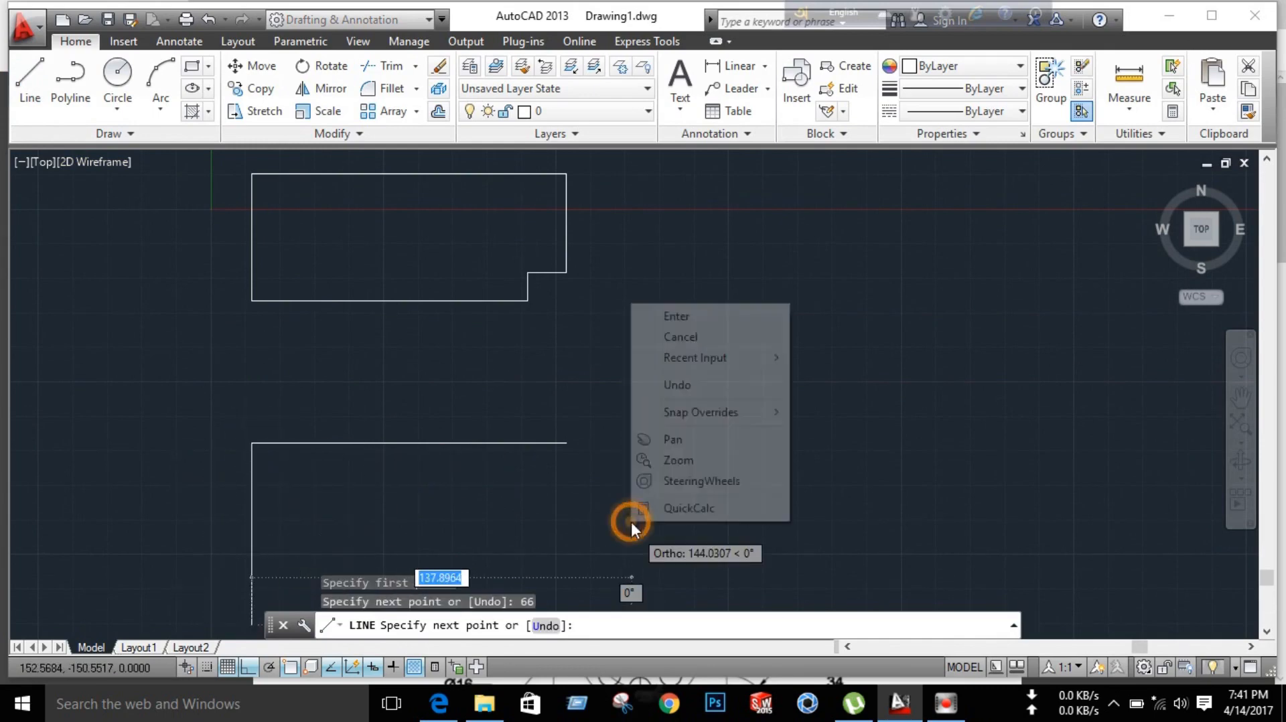
pyautogui.click(669, 316)
pyautogui.scroll(-2, 176, 480)
pyautogui.moveTo(207, 502)
pyautogui.mouseDown(button='middle')
pyautogui.moveTo(419, 428)
pyautogui.moveTo(474, 446)
pyautogui.mouseUp(button='middle')
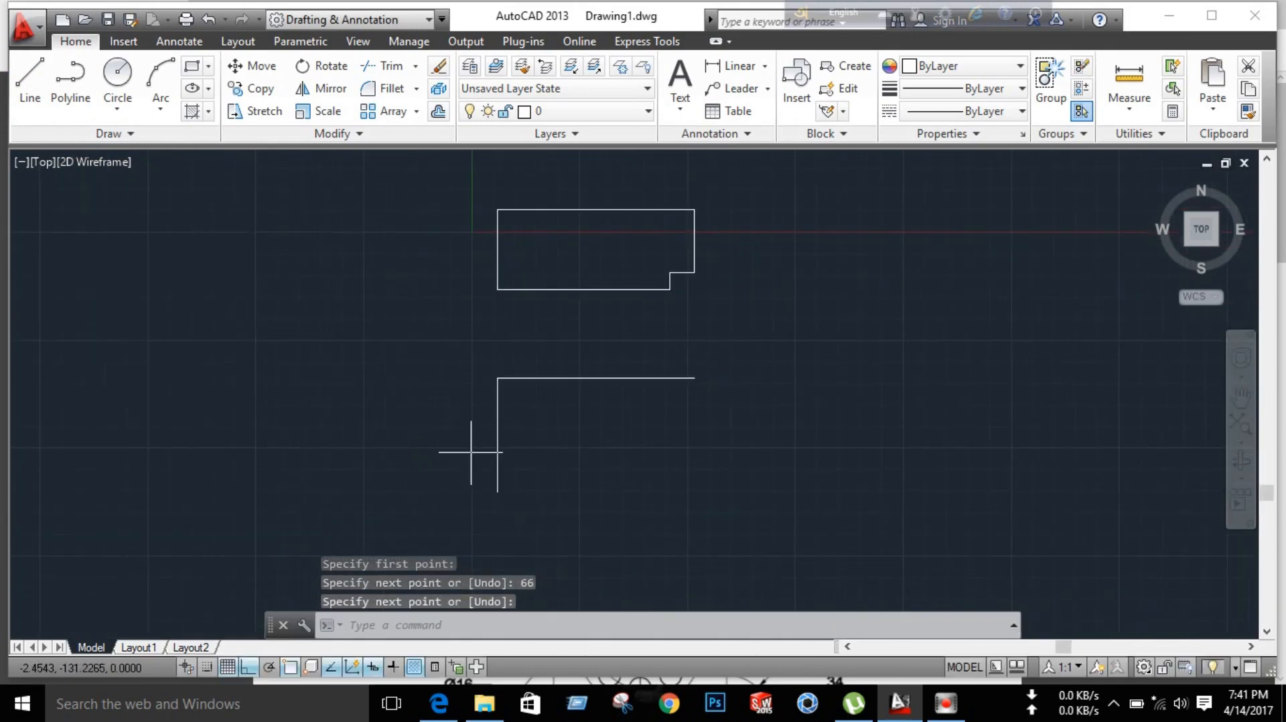
# Step: Close the top view rectangle by drawing the bottom edge 114 mm to the right and the right edge 66 mm up
pyautogui.click(29, 75)
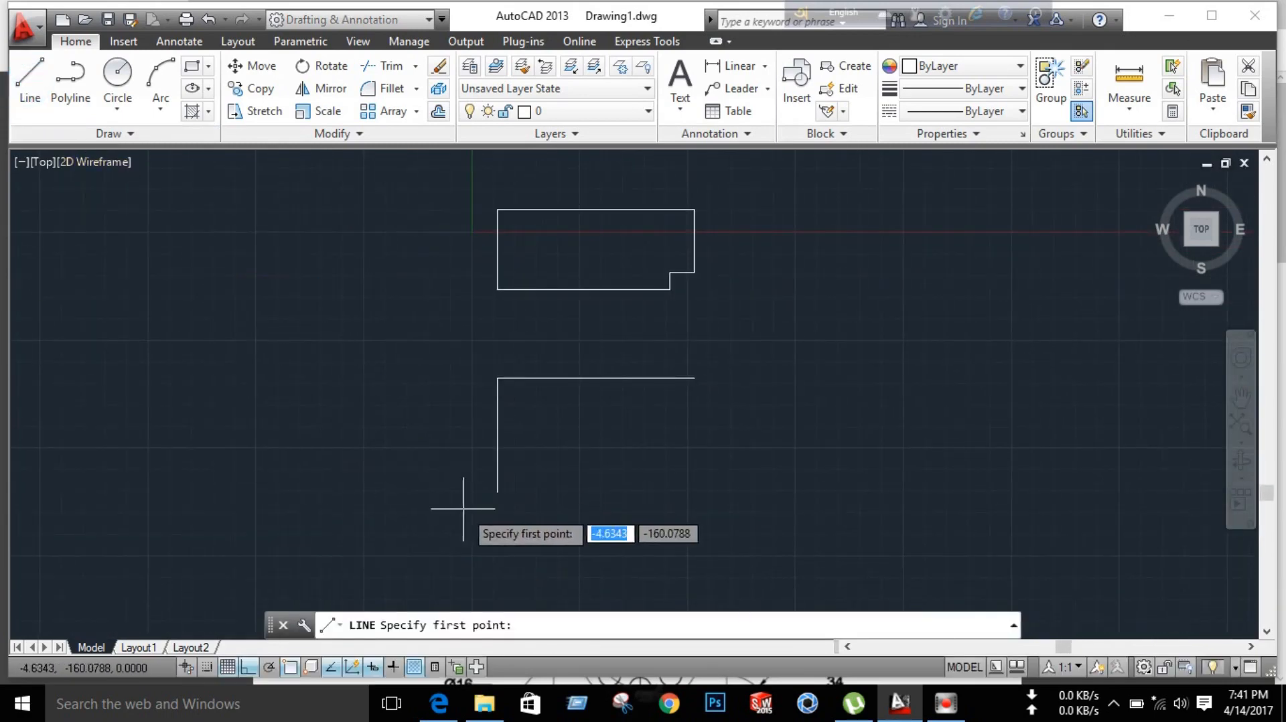
pyautogui.click(496, 493)
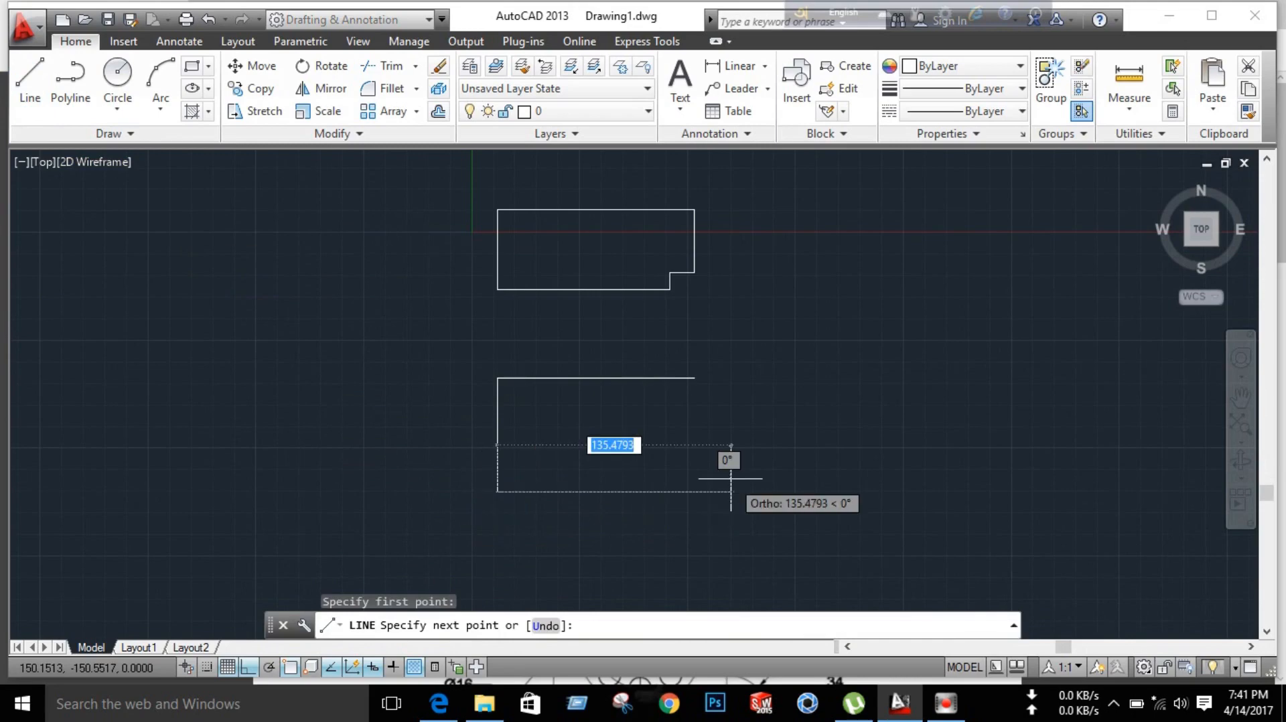
pyautogui.write('114')
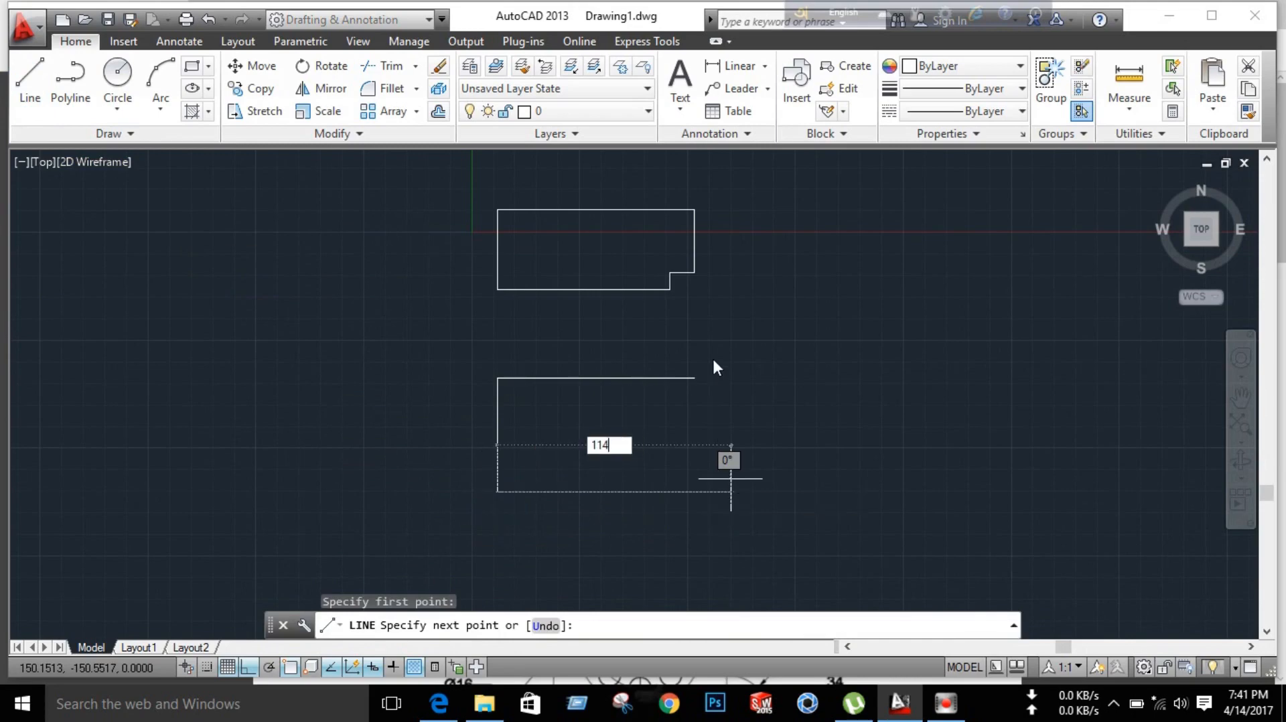
pyautogui.press('Return')
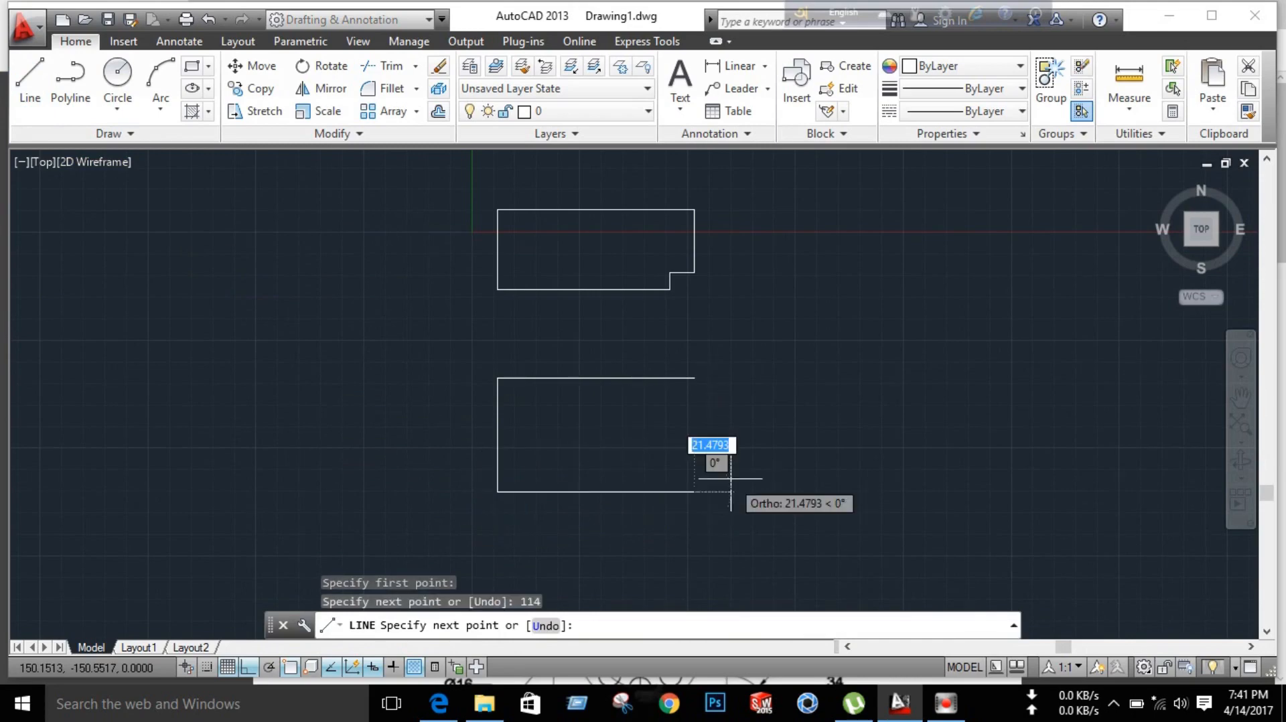
pyautogui.write('66')
pyautogui.press('Return')
pyautogui.rightClick(845, 393)
pyautogui.click(891, 407)
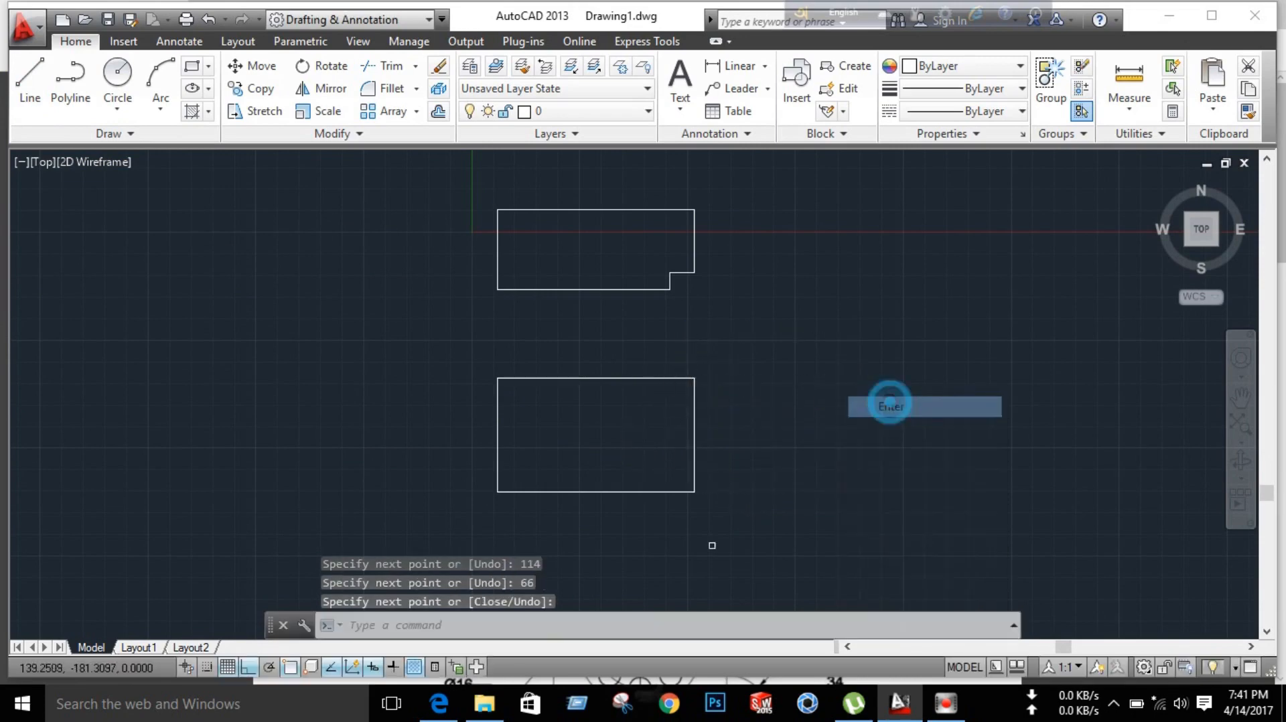
# Step: Check Figure-01 in Day 4.pdf, and in AutoCAD draw a 27 mm horizontal line inward from the midpoint of the top view's right edge
pyautogui.click(442, 707)
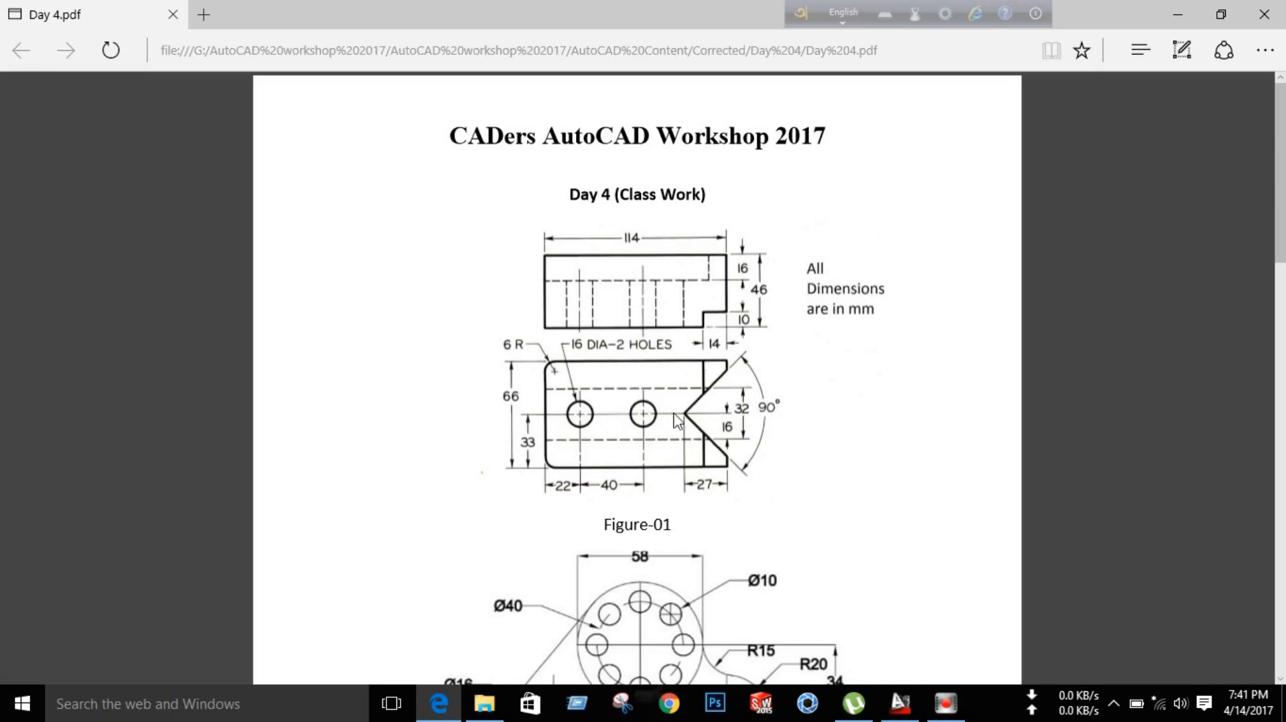
pyautogui.click(901, 702)
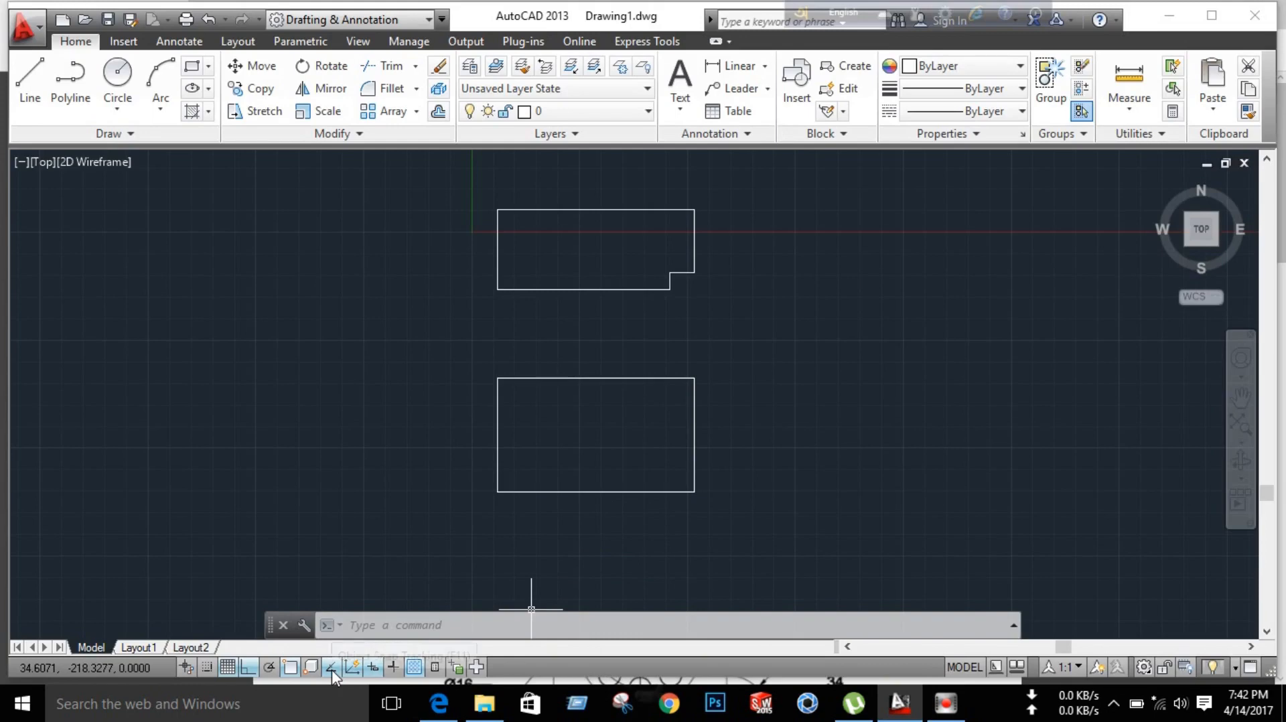
pyautogui.click(29, 79)
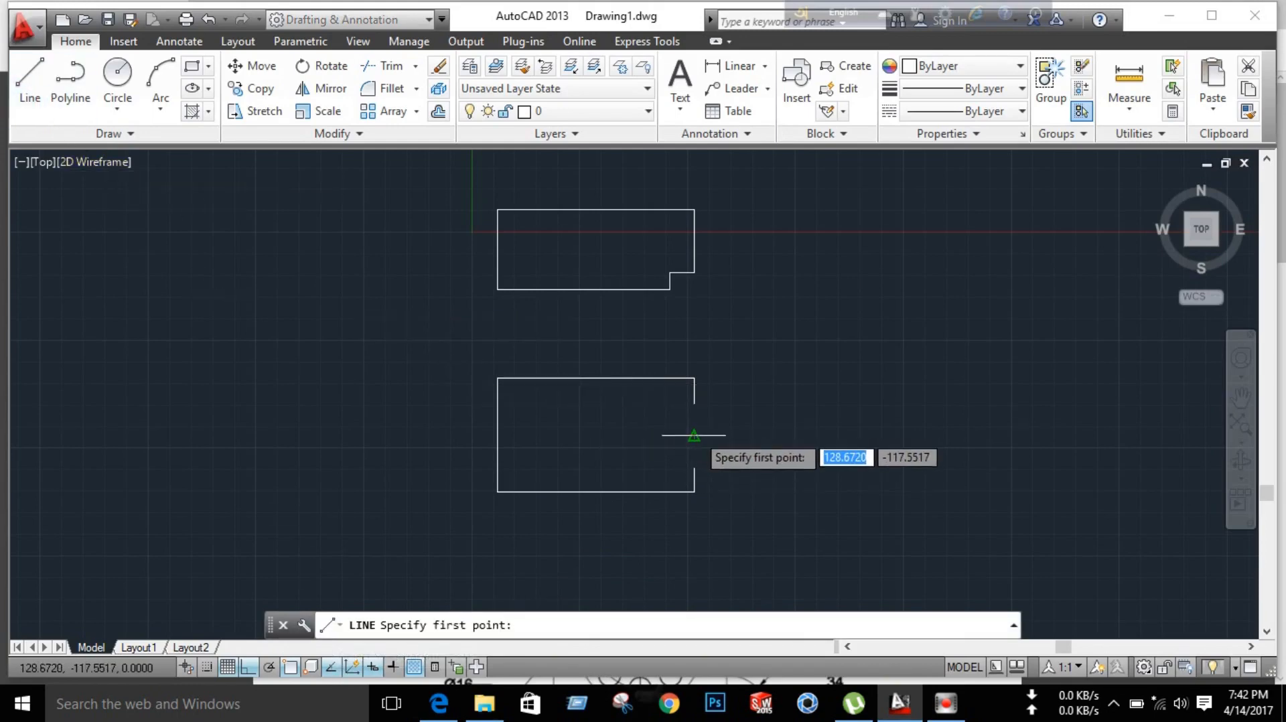
pyautogui.click(439, 703)
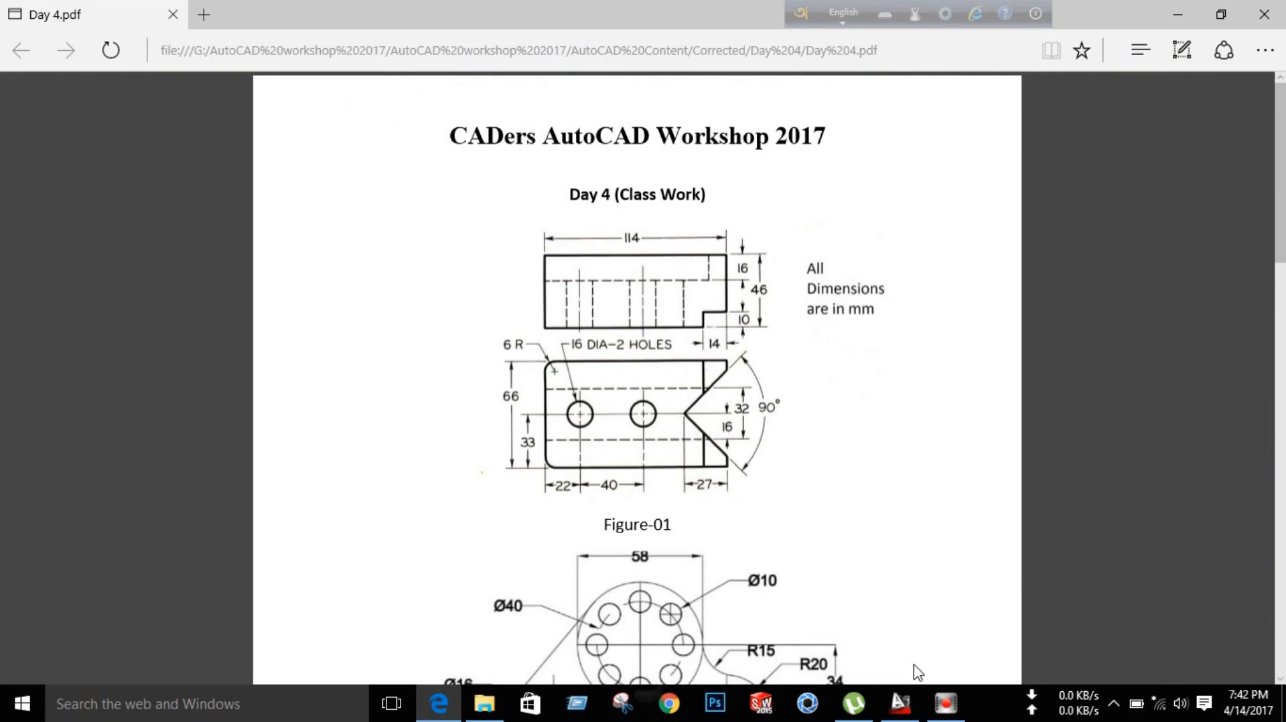
pyautogui.click(900, 703)
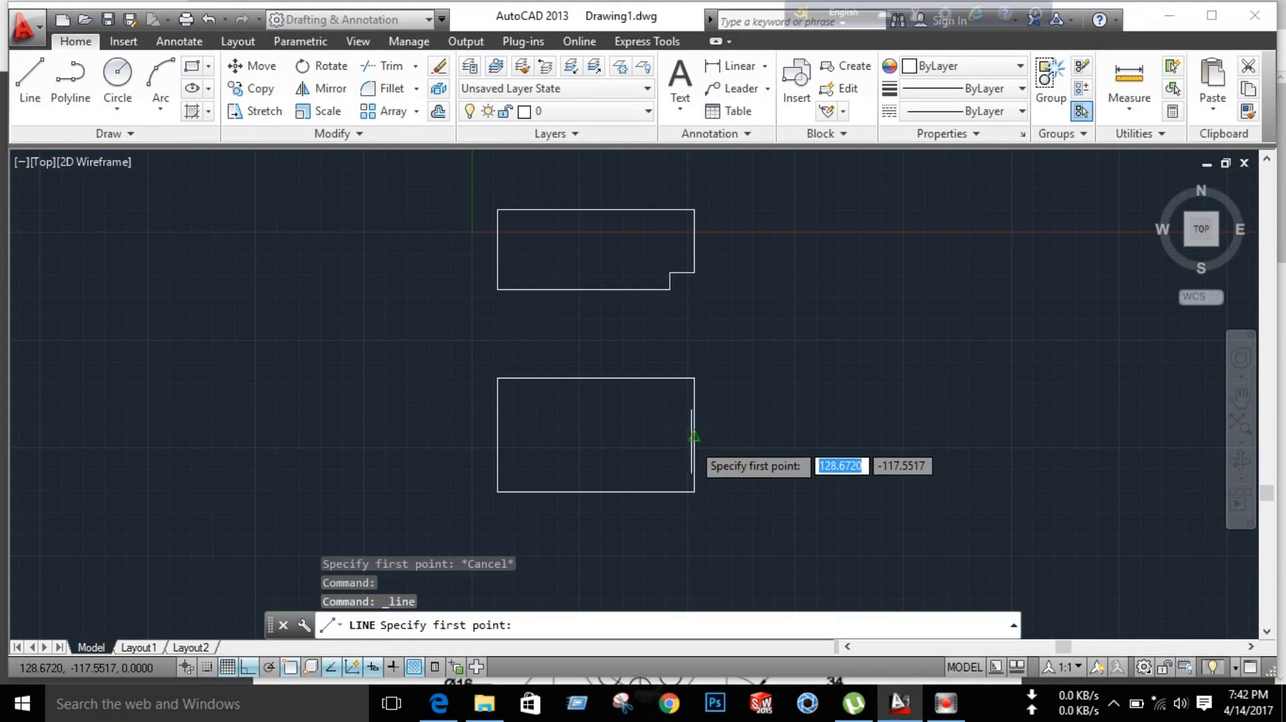
pyautogui.click(694, 436)
pyautogui.write('2')
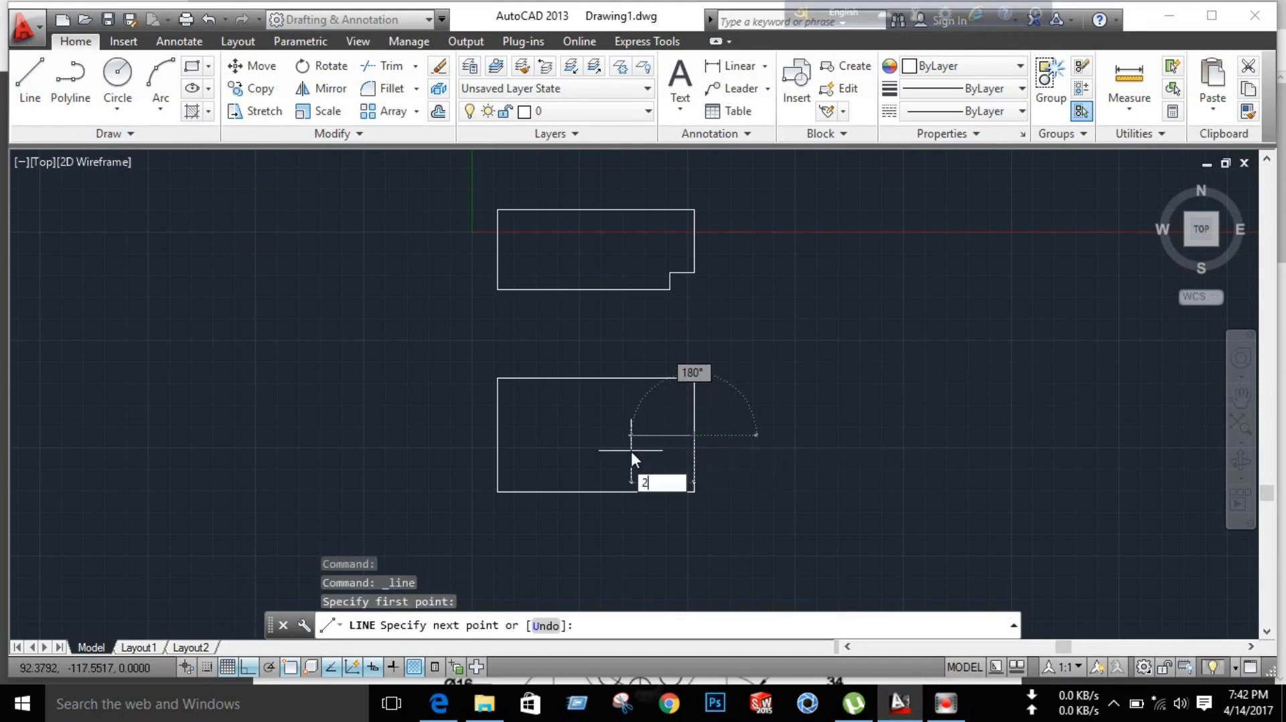
pyautogui.write('7')
pyautogui.press('Return')
pyautogui.rightClick(755, 434)
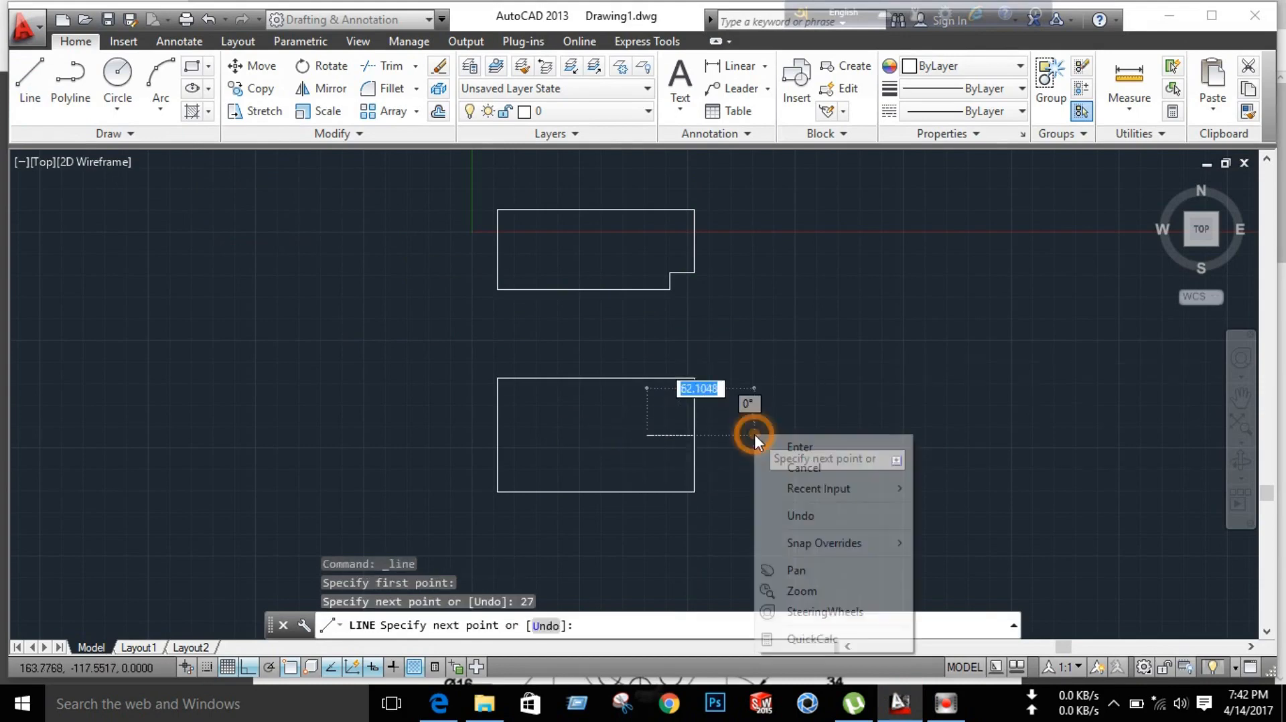
pyautogui.click(797, 446)
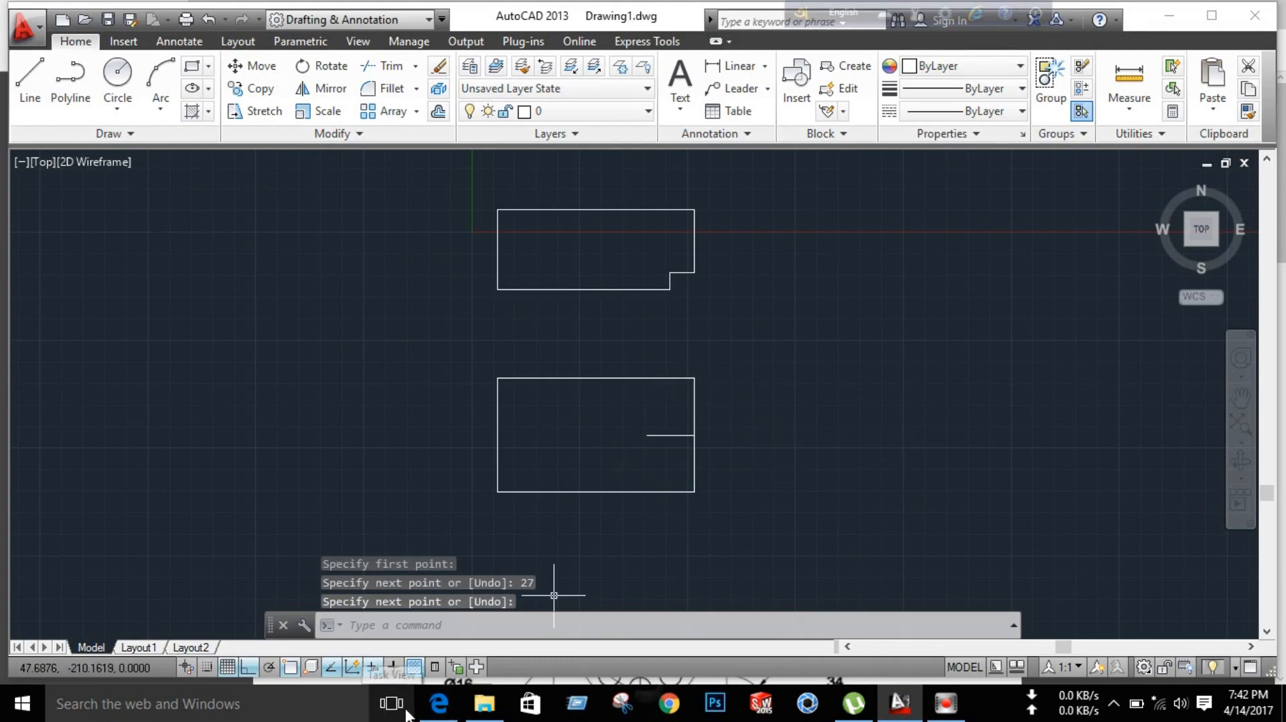
# Step: Check Figure-01 in Day 4.pdf, and in AutoCAD with Ortho off draw a line about 64 mm long from the 27 mm line's inner end, 45° upward right
pyautogui.hotkey('alt', 'Tab')
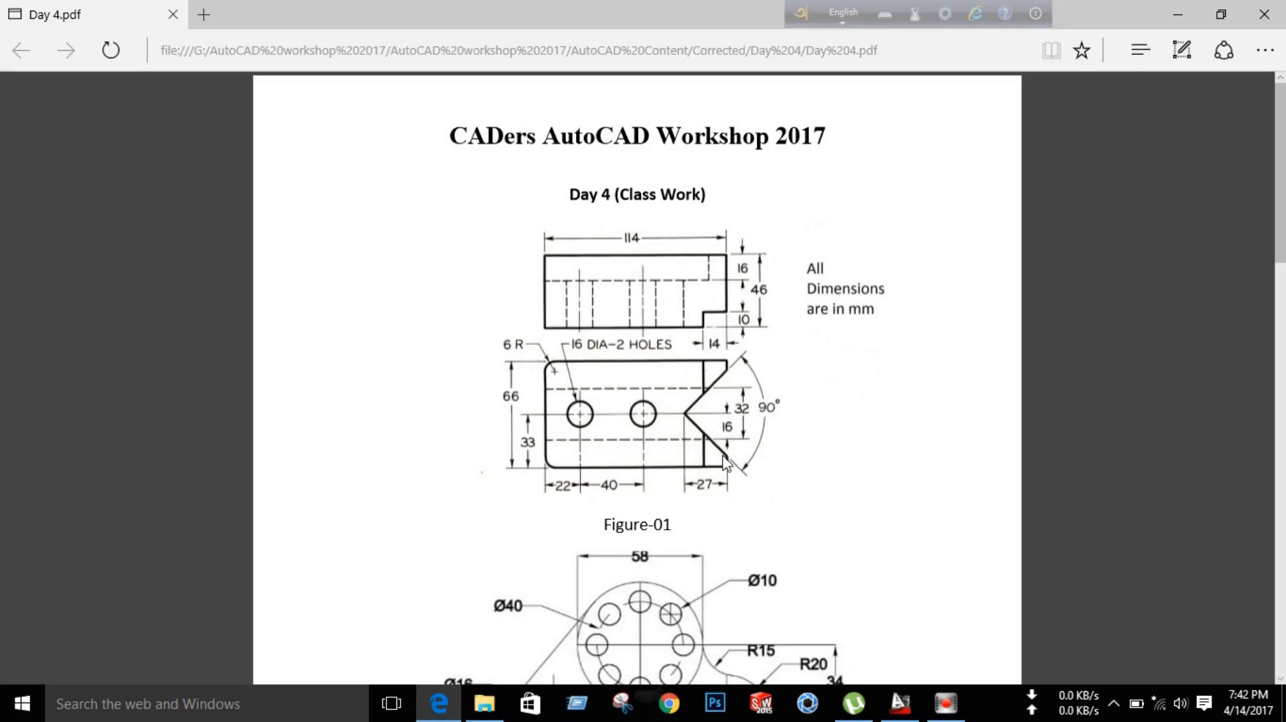
pyautogui.click(900, 702)
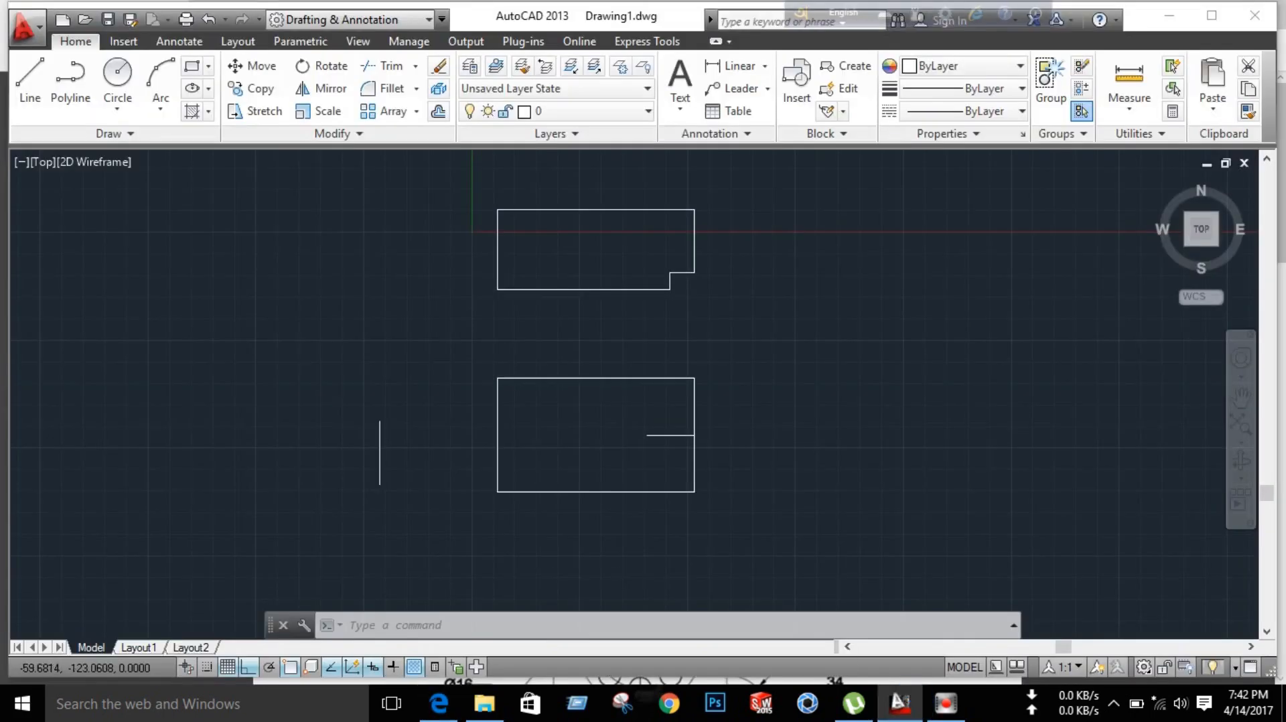
pyautogui.click(33, 87)
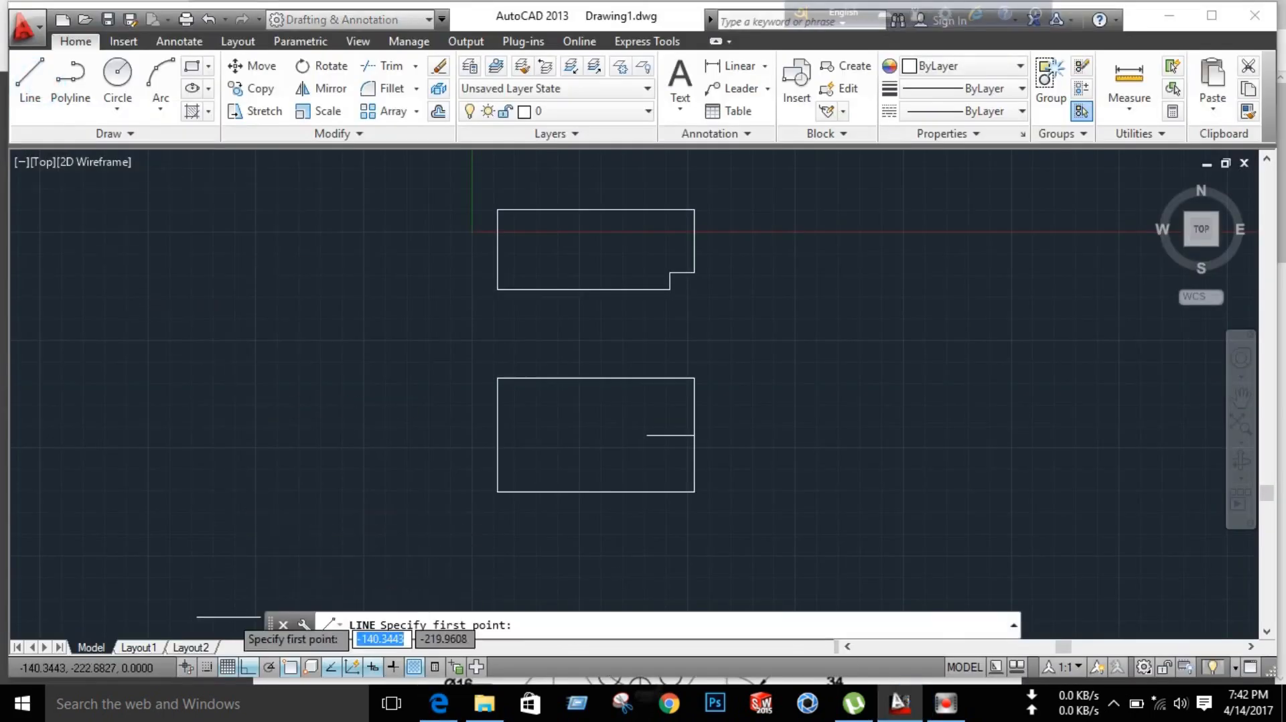
pyautogui.click(251, 667)
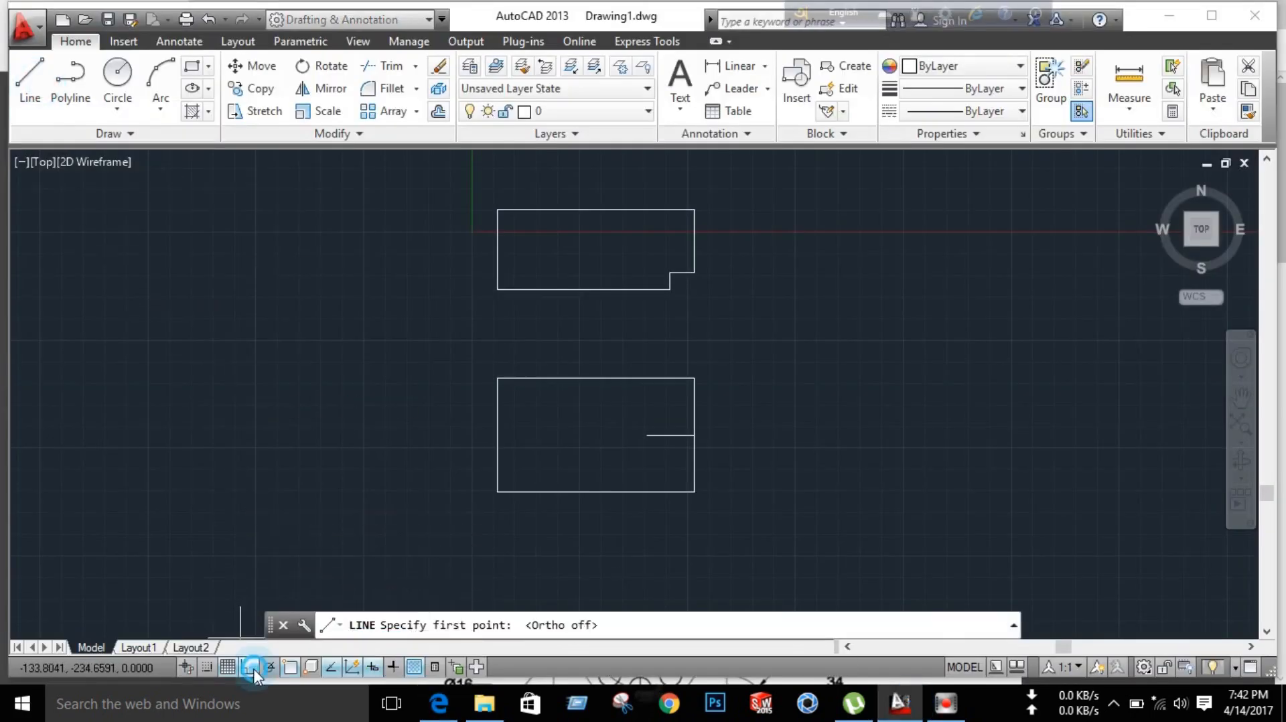
pyautogui.click(648, 437)
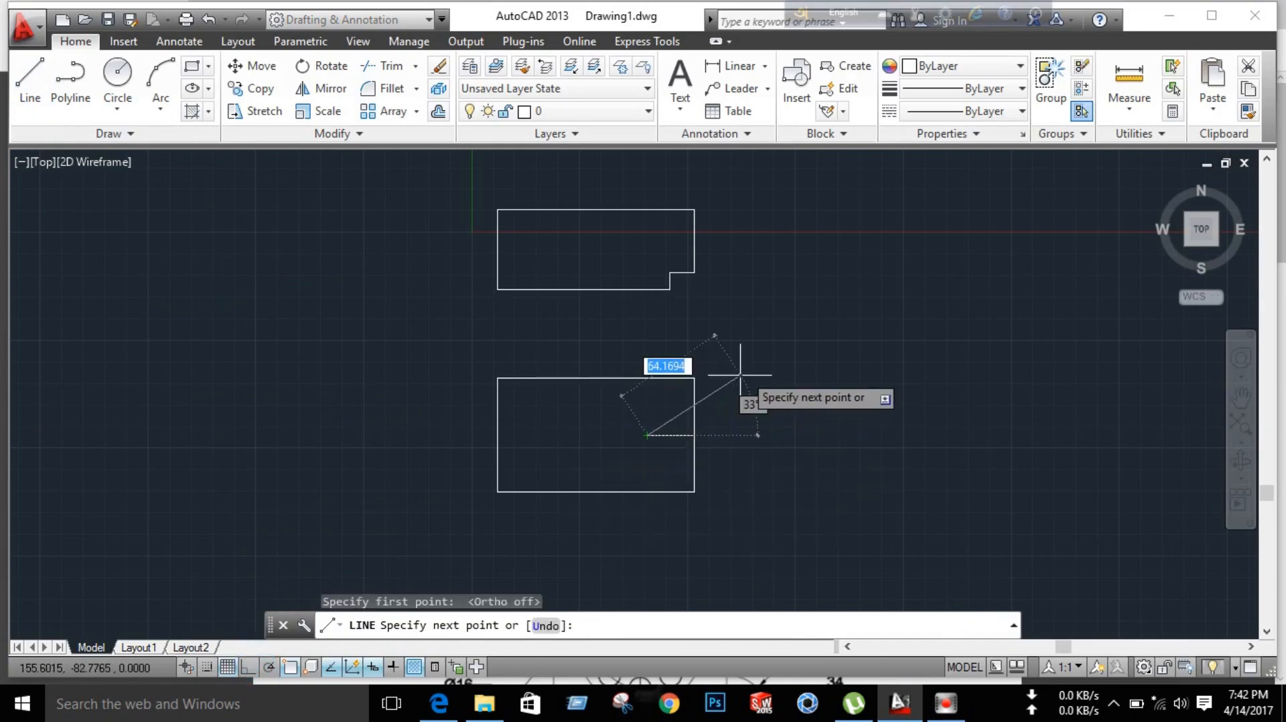
pyautogui.press('Tab')
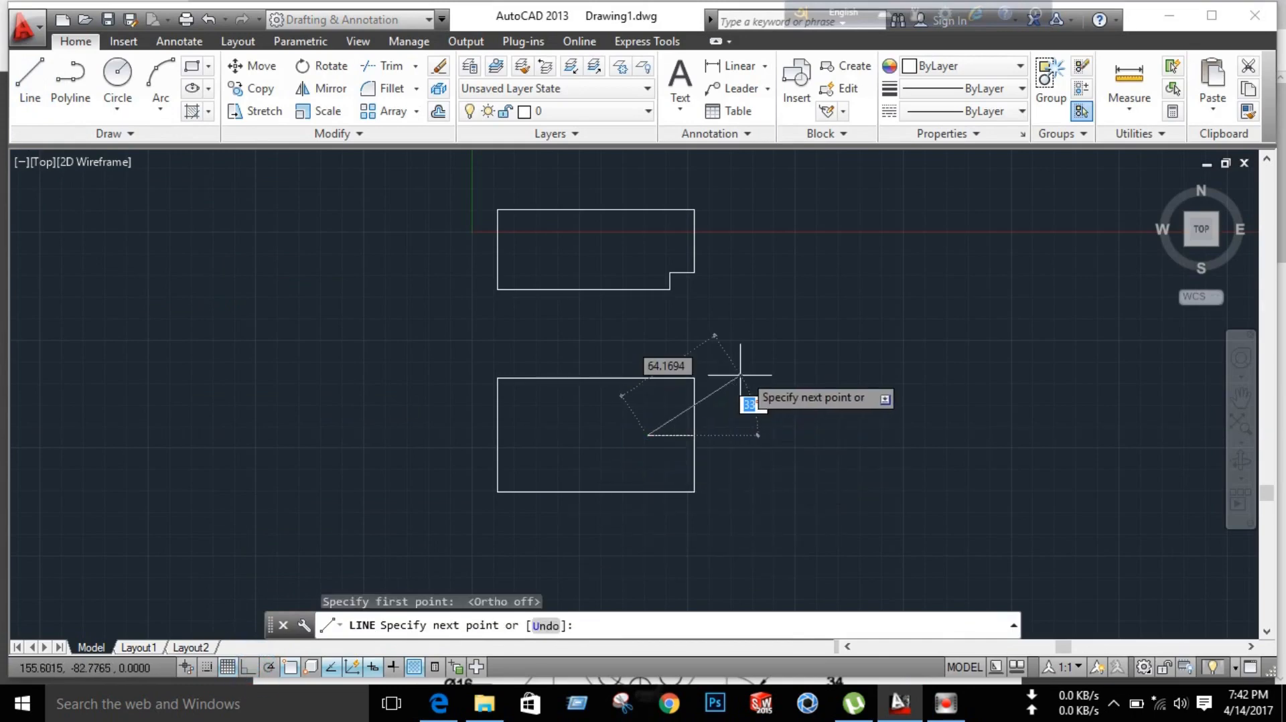
pyautogui.press('Return')
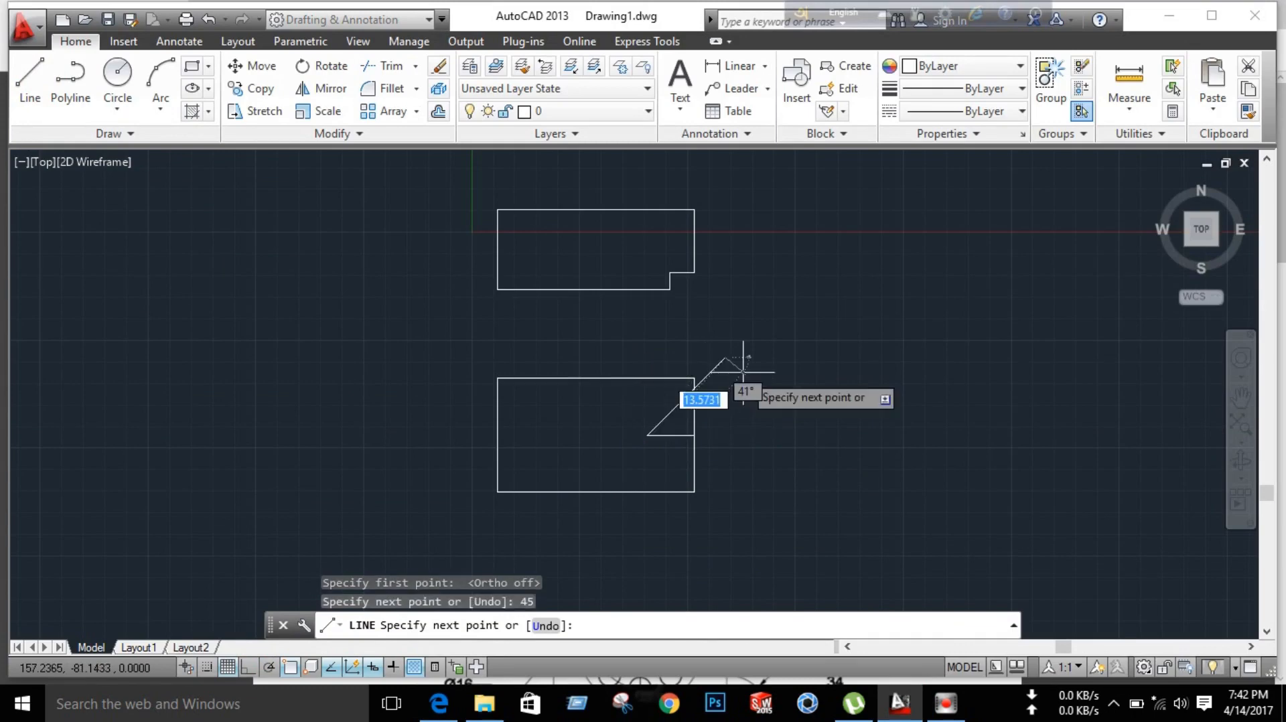
pyautogui.rightClick(825, 320)
pyautogui.click(864, 331)
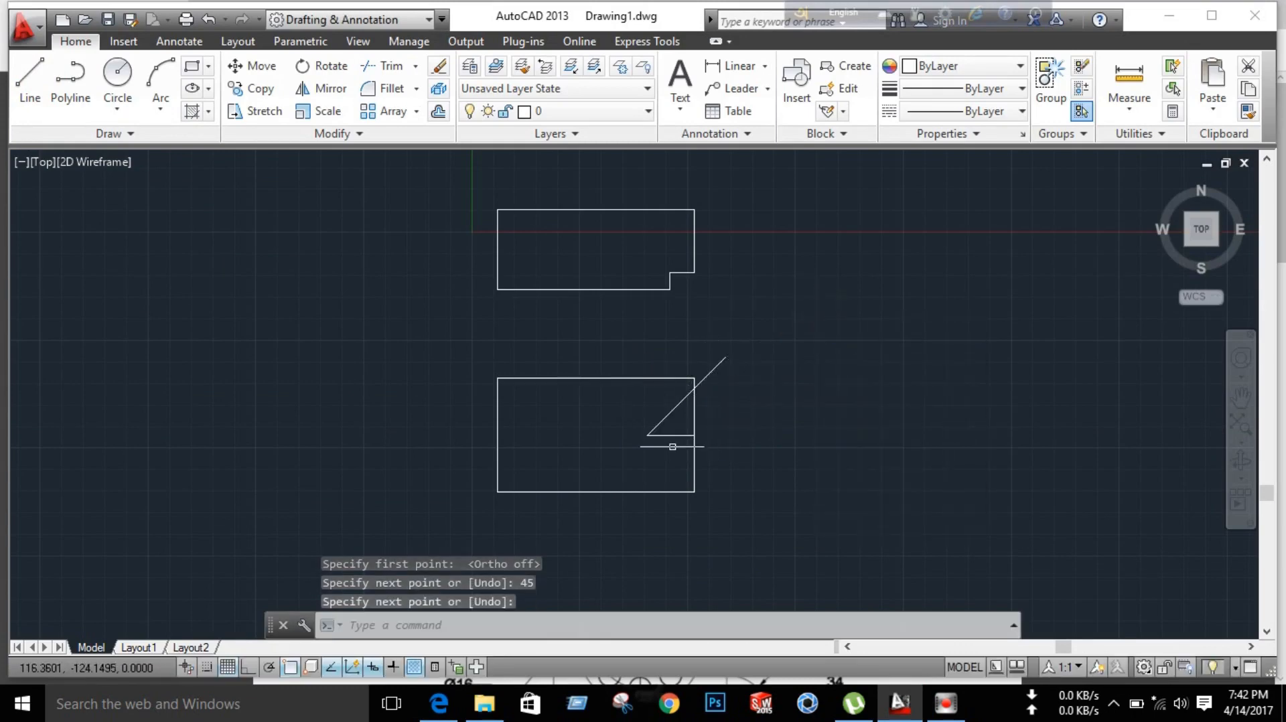
# Step: Draw a line about 85 mm long from the 27 mm line's inner end, 45° downward right
pyautogui.click(28, 79)
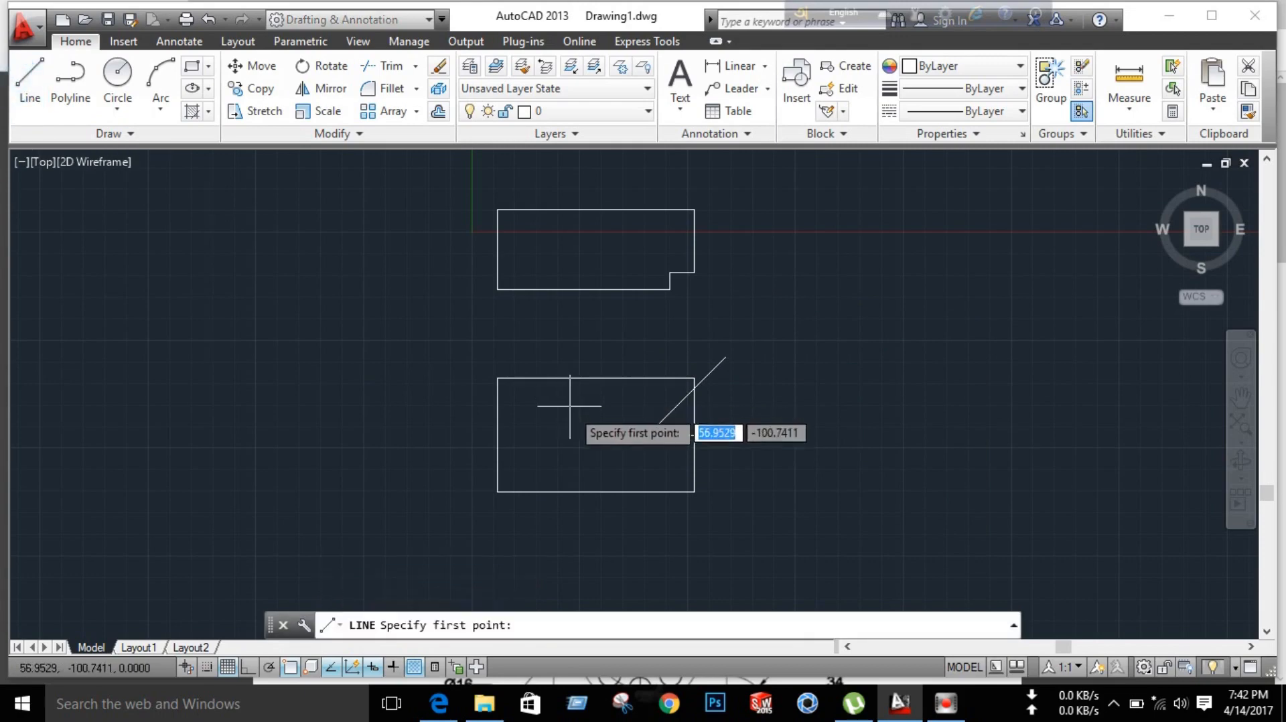
pyautogui.click(647, 435)
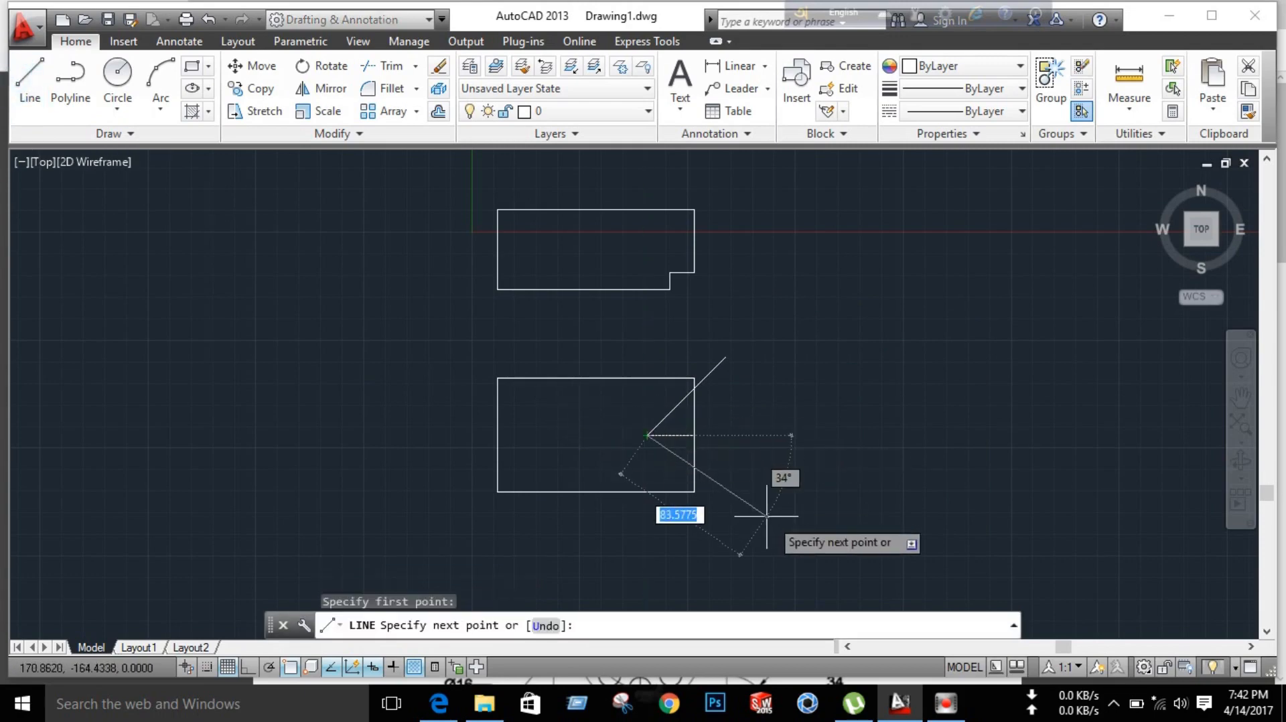
pyautogui.press('Tab')
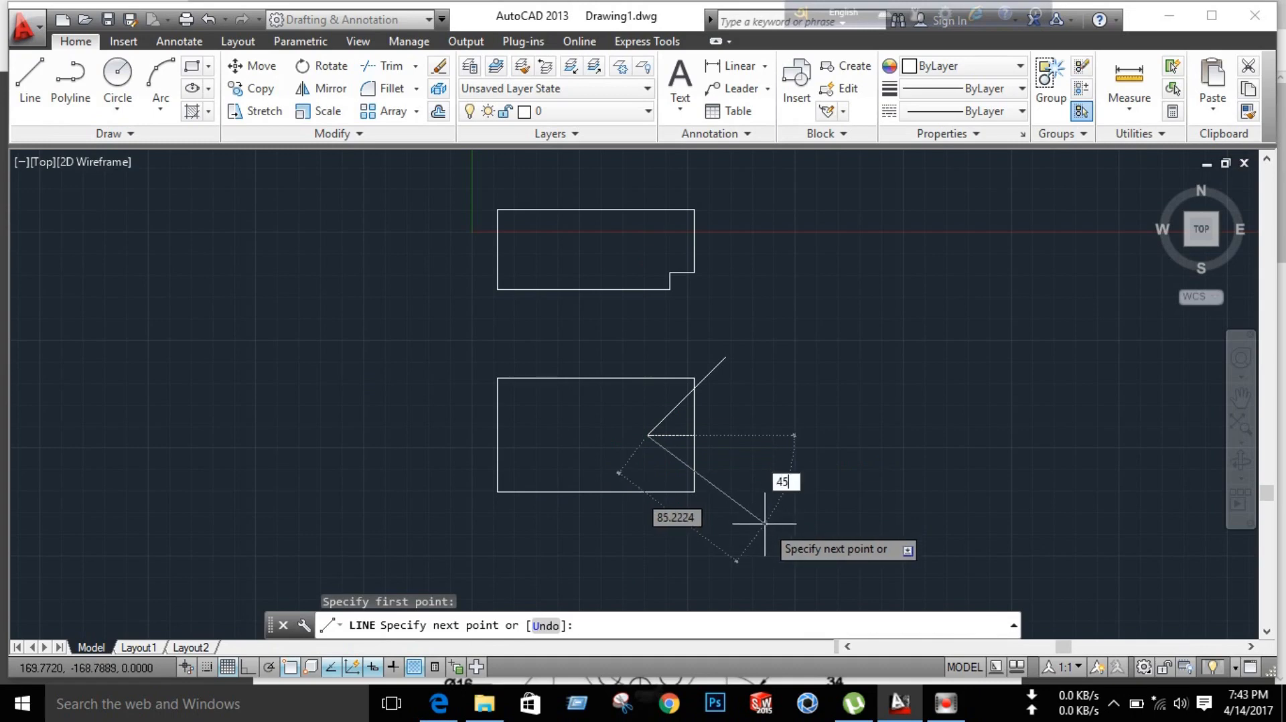
pyautogui.write('45')
pyautogui.press('Return')
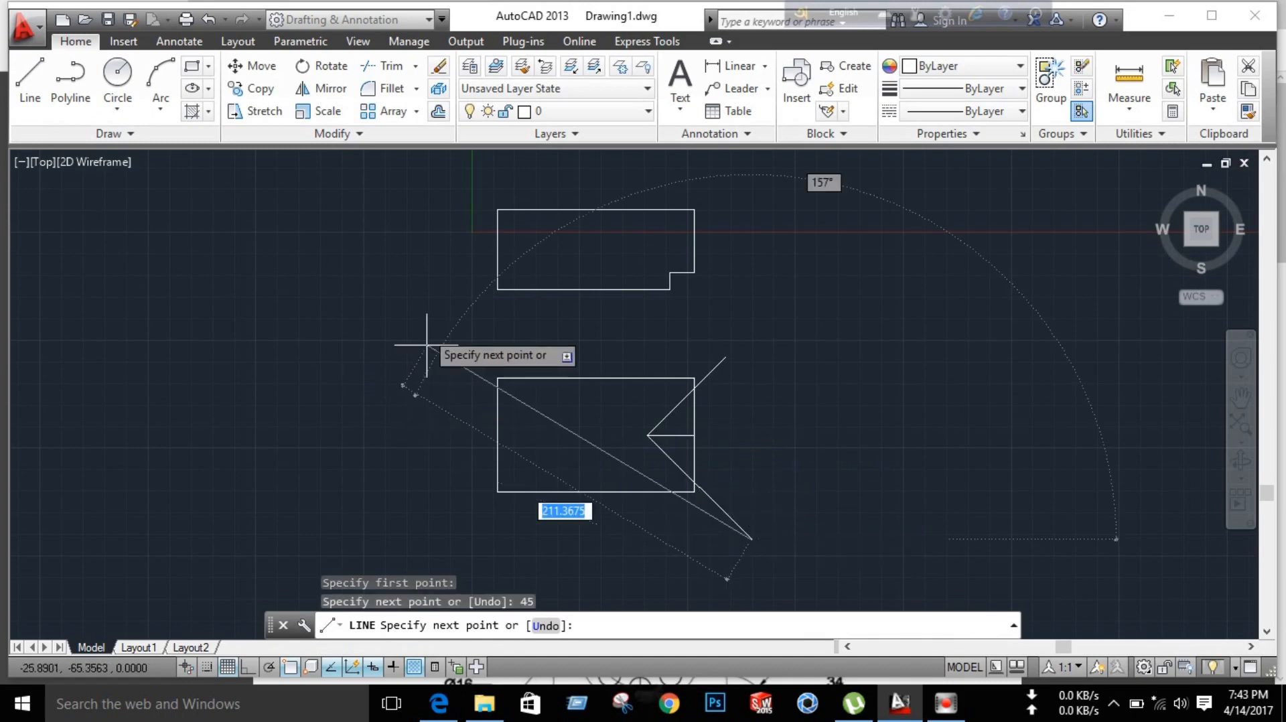
pyautogui.rightClick(606, 393)
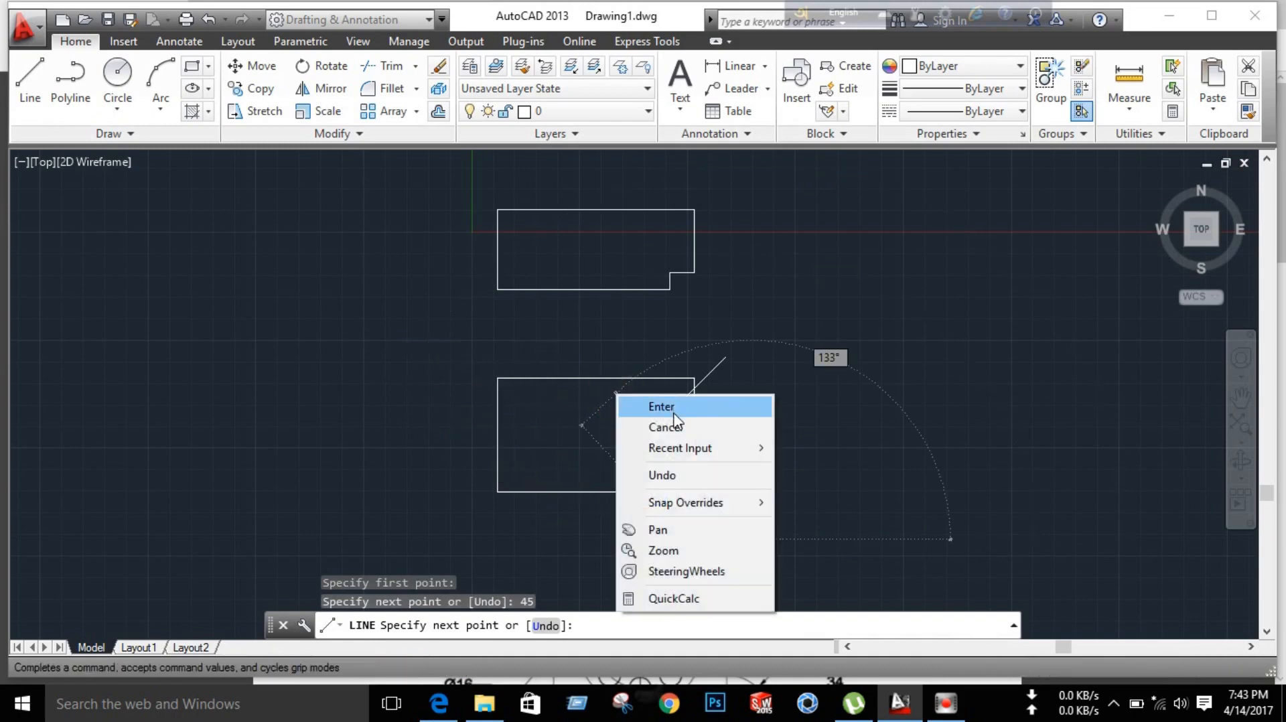
pyautogui.click(643, 404)
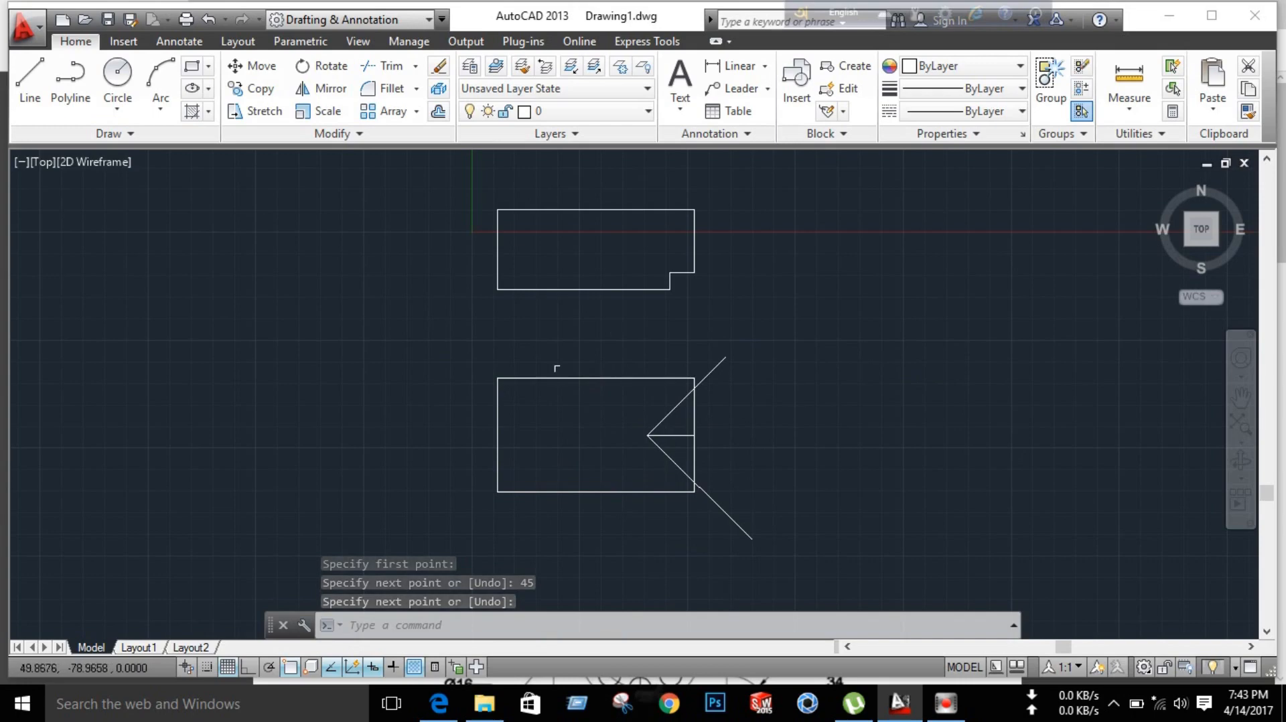
# Step: Trim the two 45° lines and the right edge between them into an open V-notch, and delete the 27 mm horizontal line
pyautogui.click(378, 65)
pyautogui.press('Return')
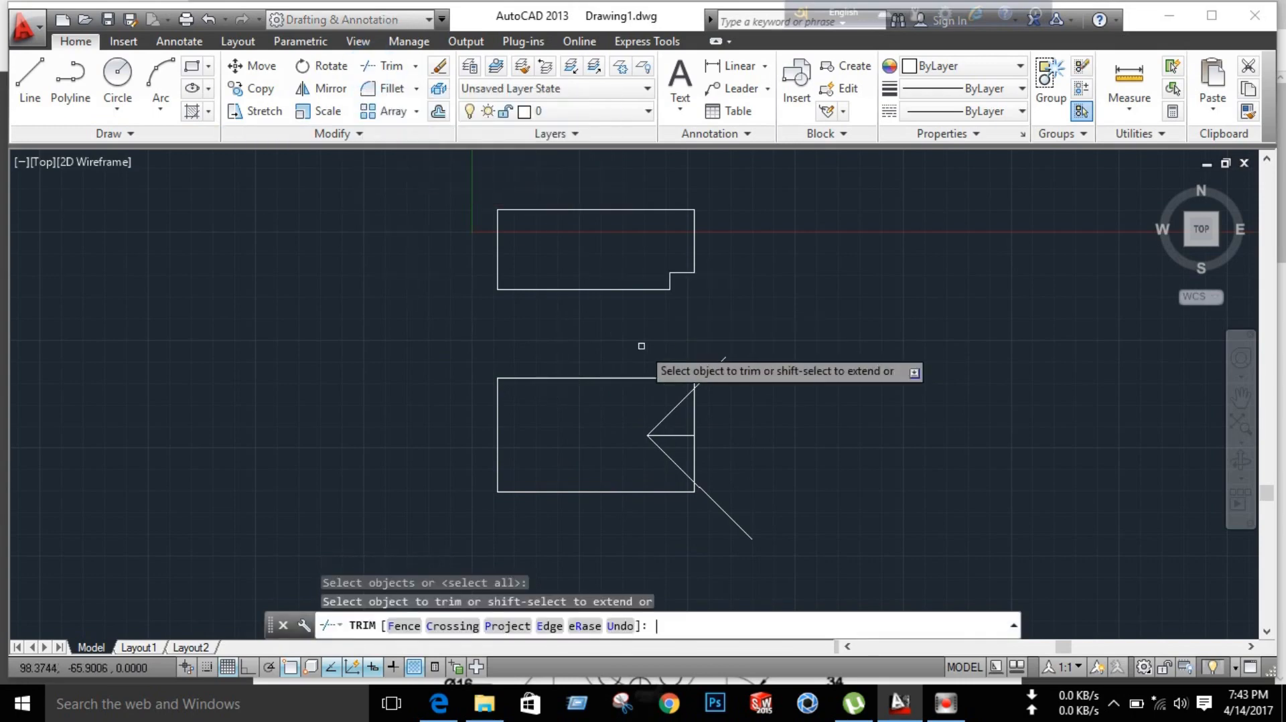
pyautogui.click(709, 374)
pyautogui.click(693, 406)
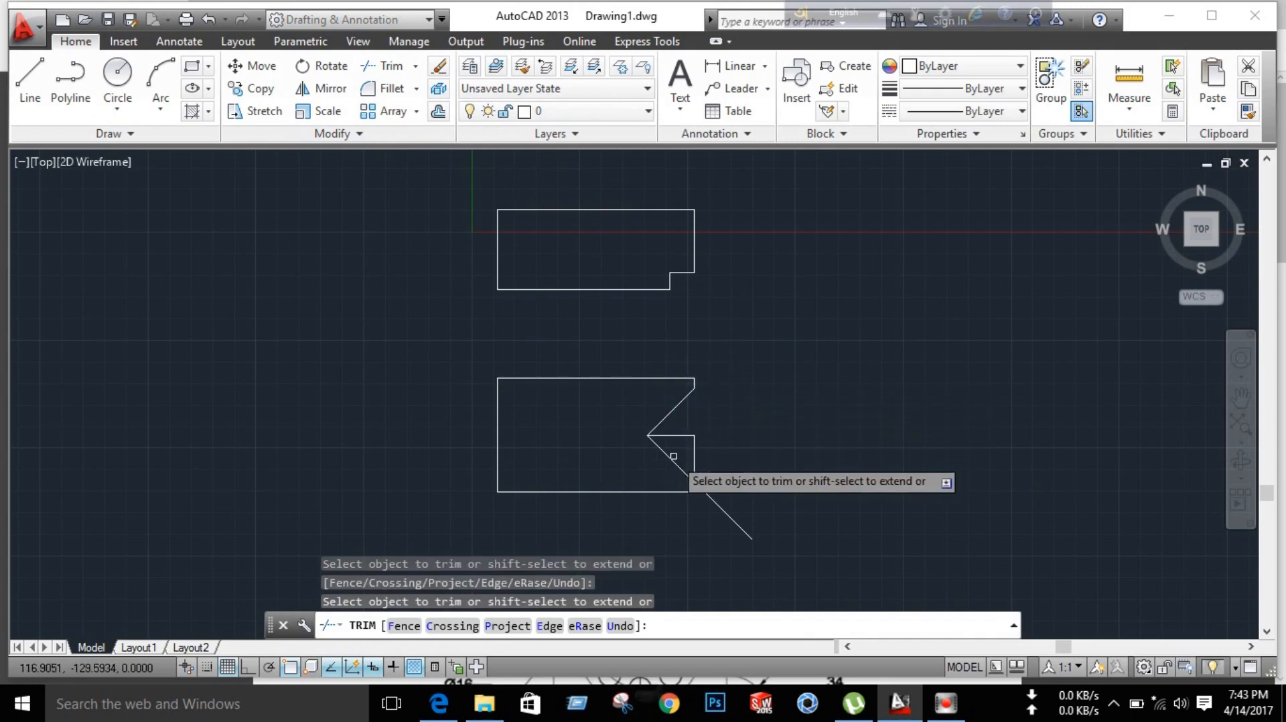
pyautogui.click(693, 462)
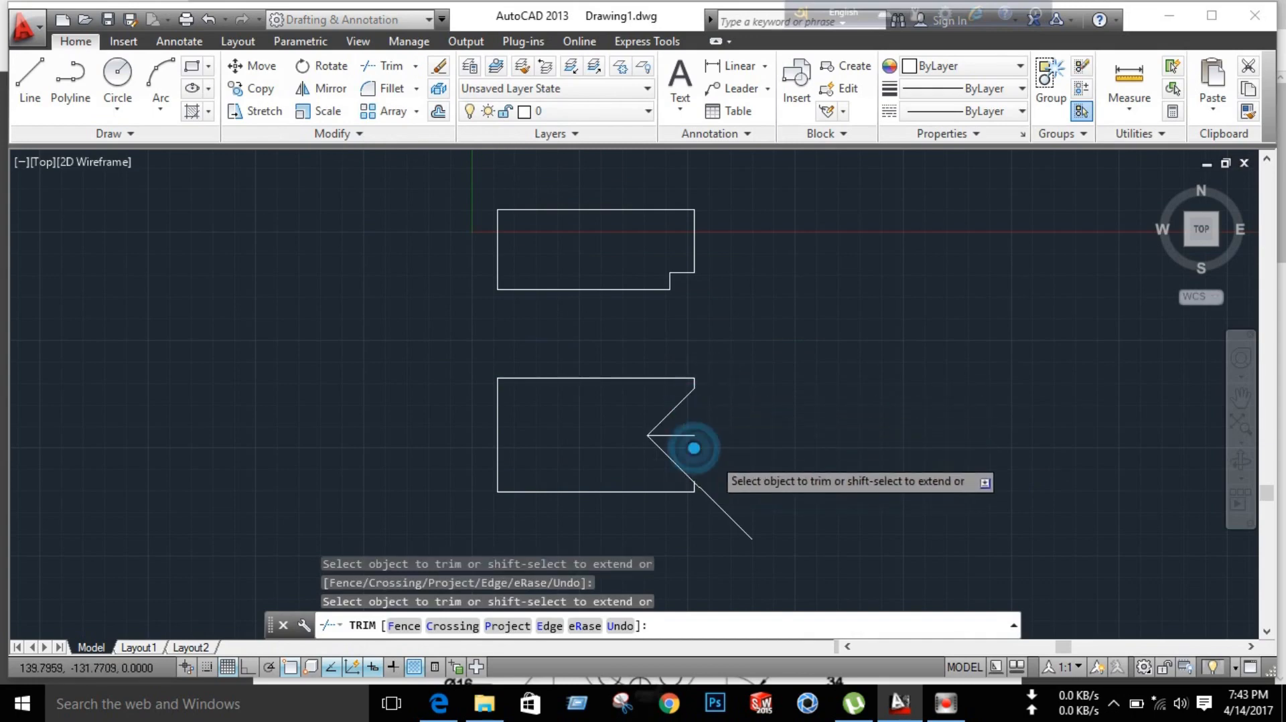
pyautogui.click(724, 512)
pyautogui.press('Escape')
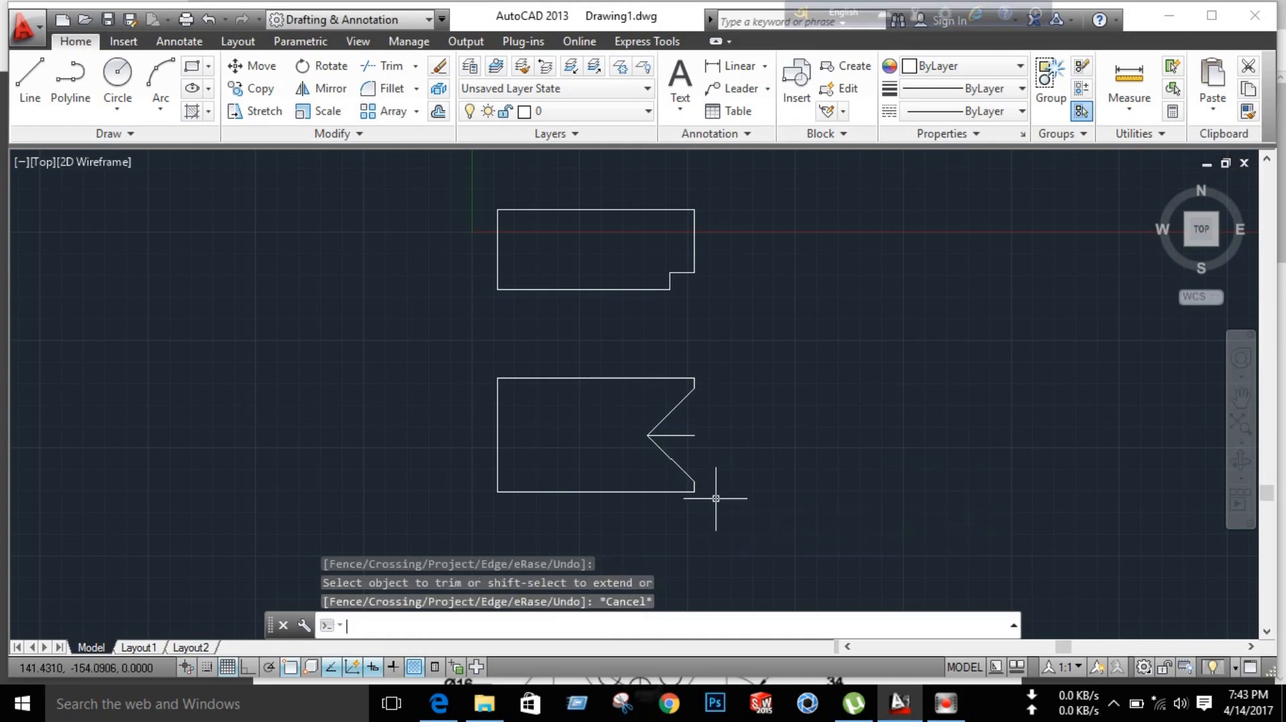
pyautogui.click(687, 437)
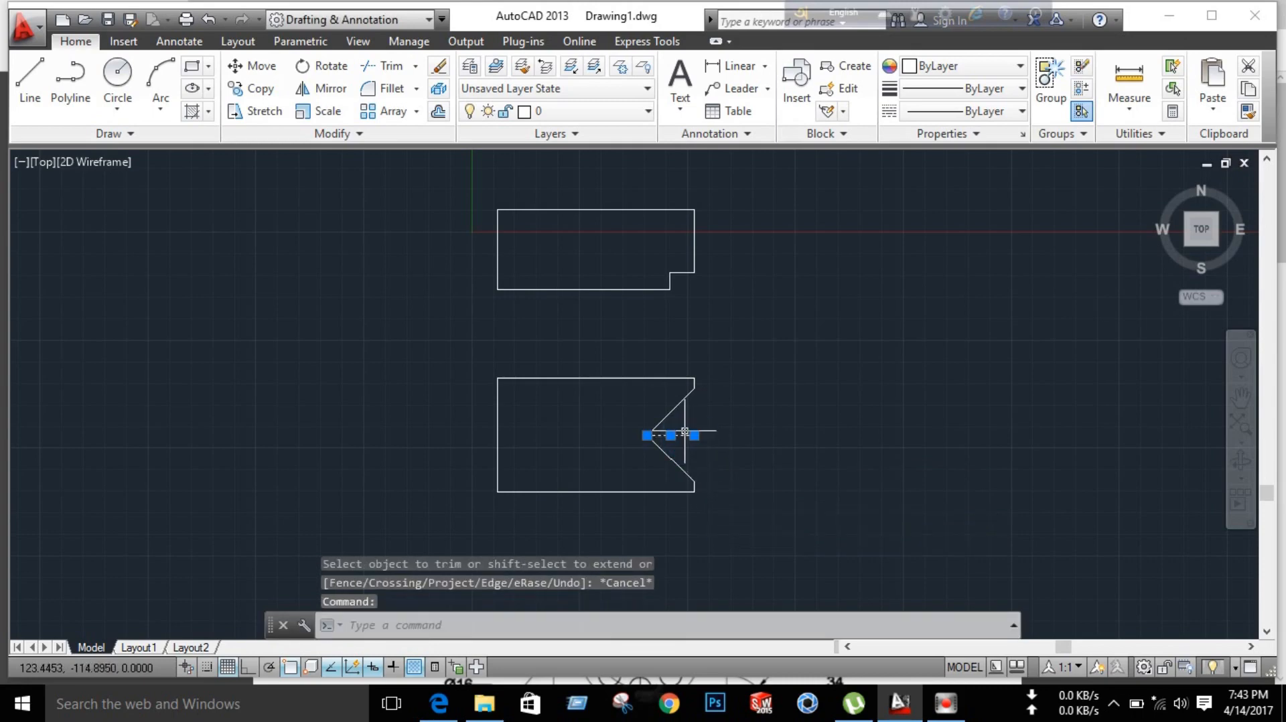
pyautogui.press('Delete')
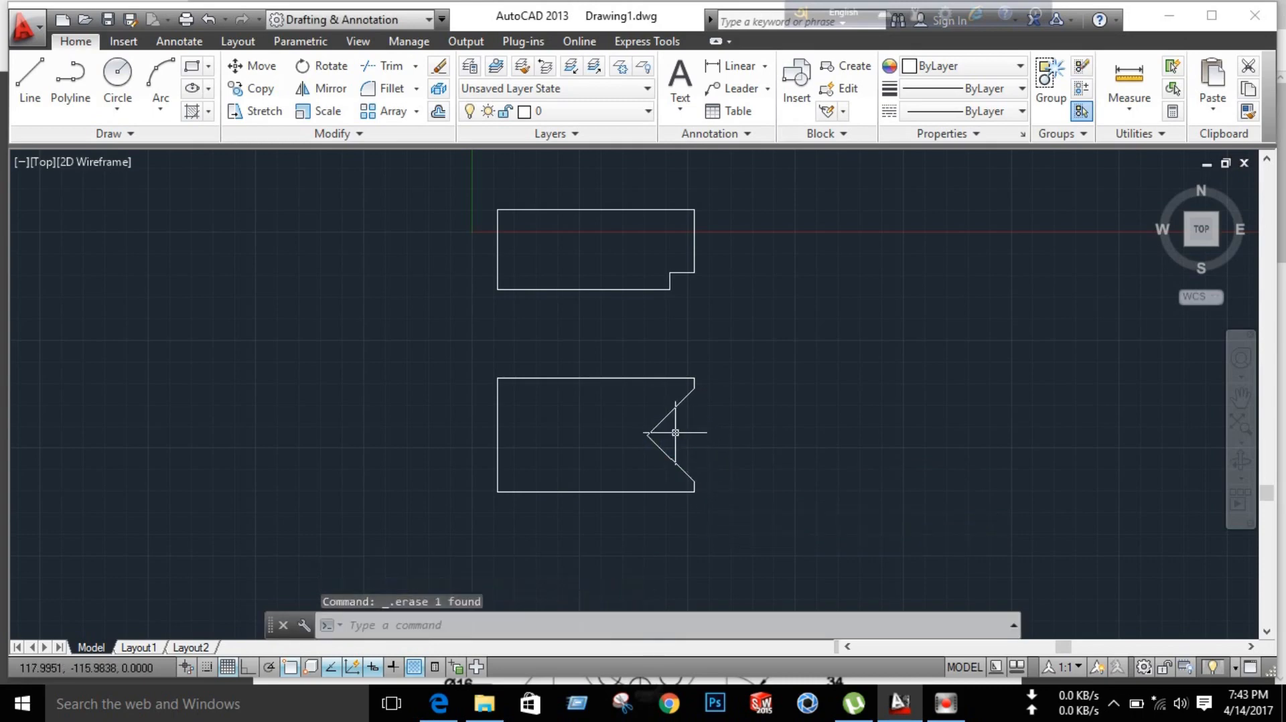
# Step: Check Figure-01 in Day 4.pdf, and in AutoCAD with Ortho on draw a line about 90 mm down from the top view's upper edge, aligned with the front view's step
pyautogui.click(454, 715)
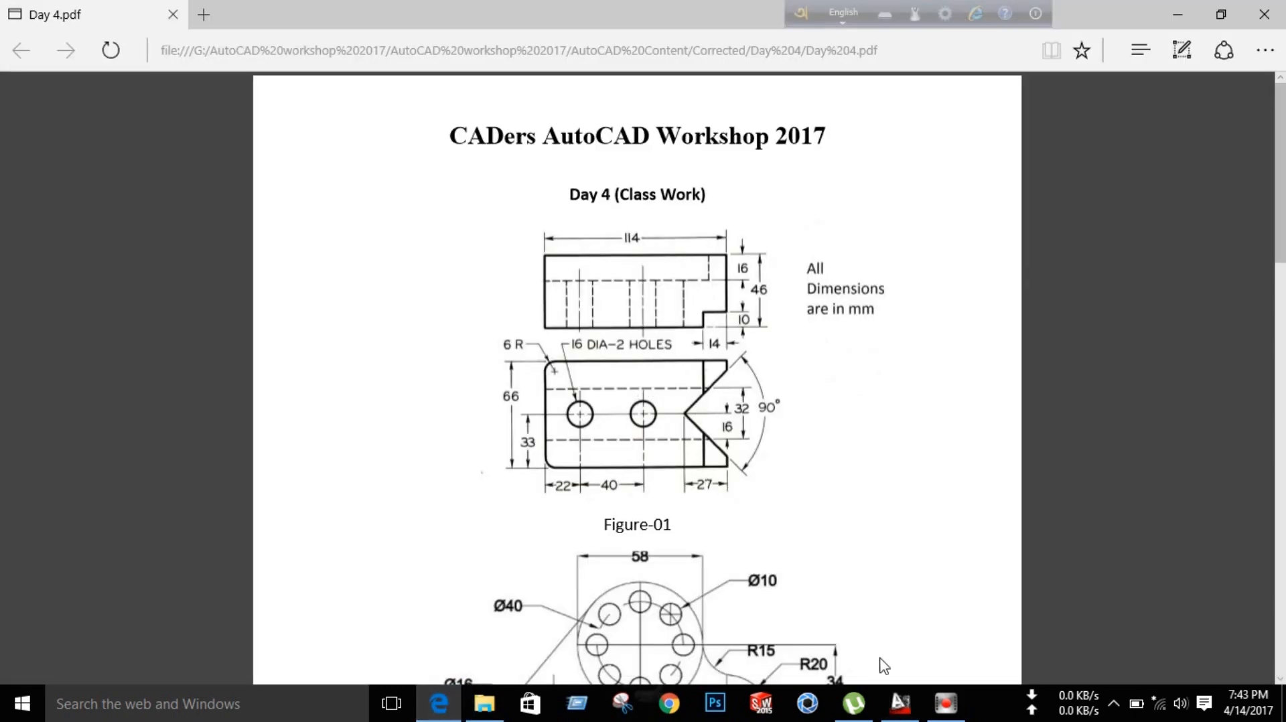
pyautogui.click(900, 704)
pyautogui.click(43, 94)
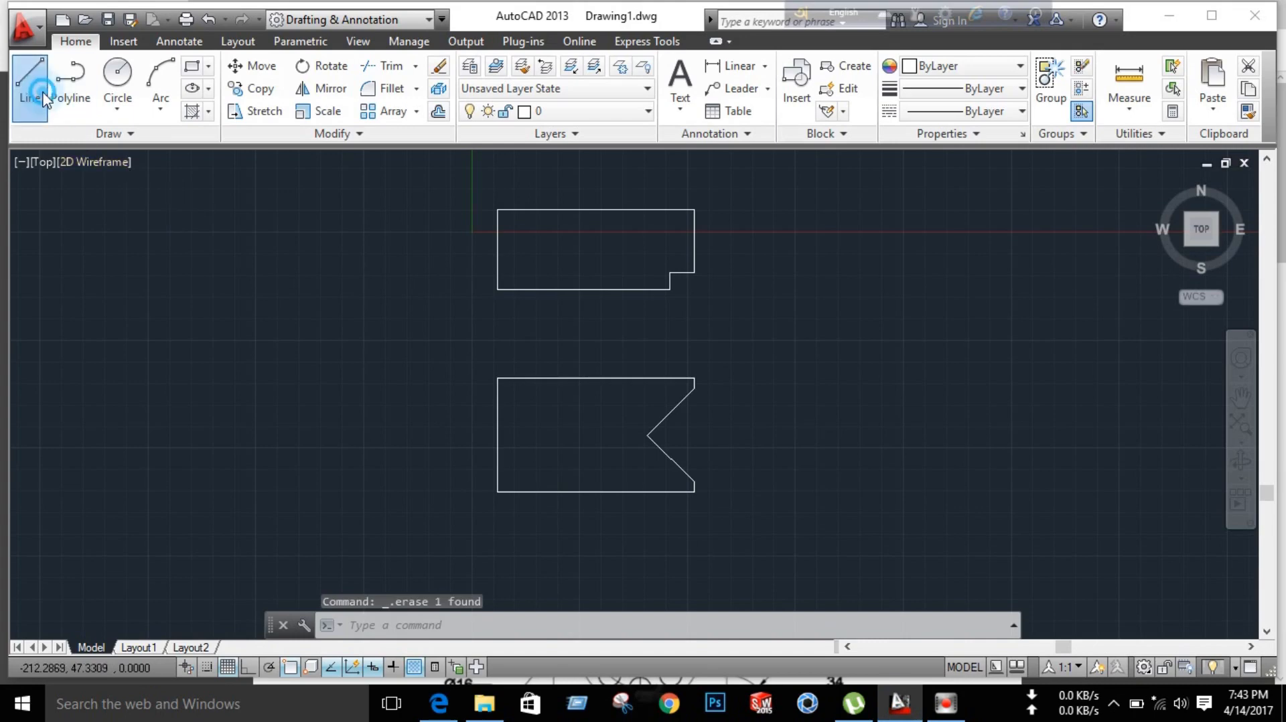
pyautogui.click(670, 378)
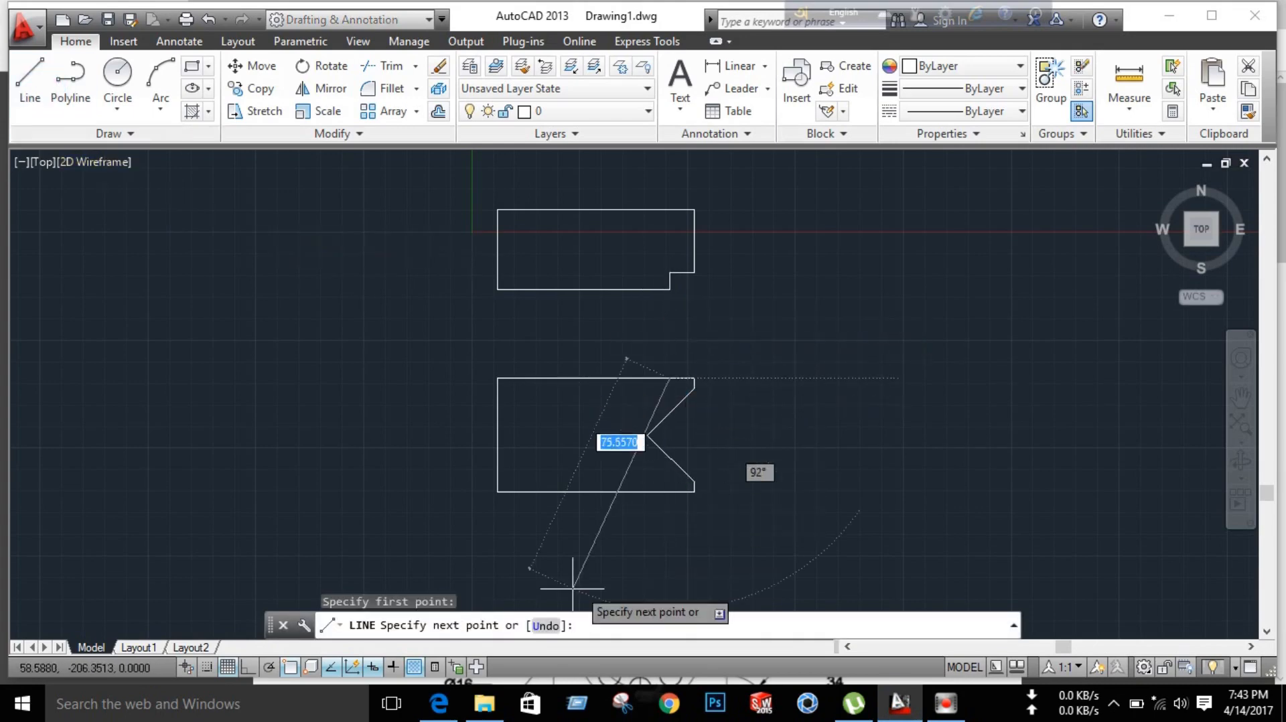
pyautogui.click(248, 666)
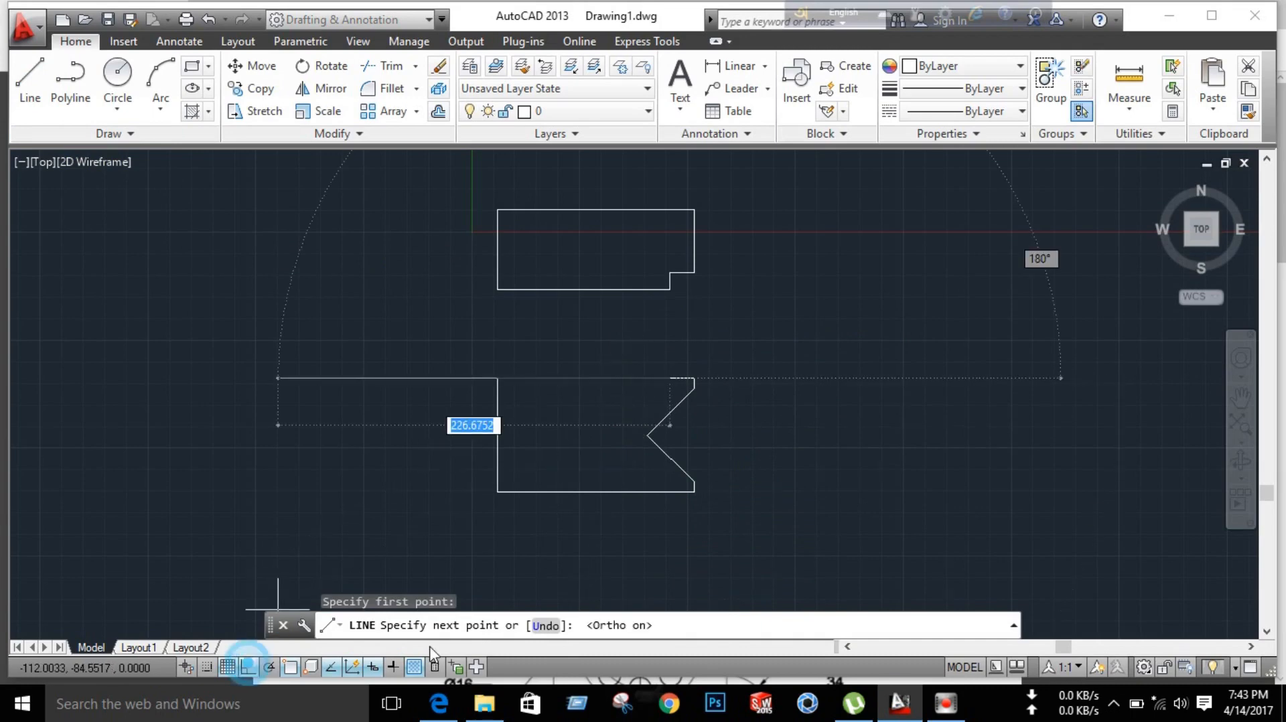
pyautogui.click(636, 534)
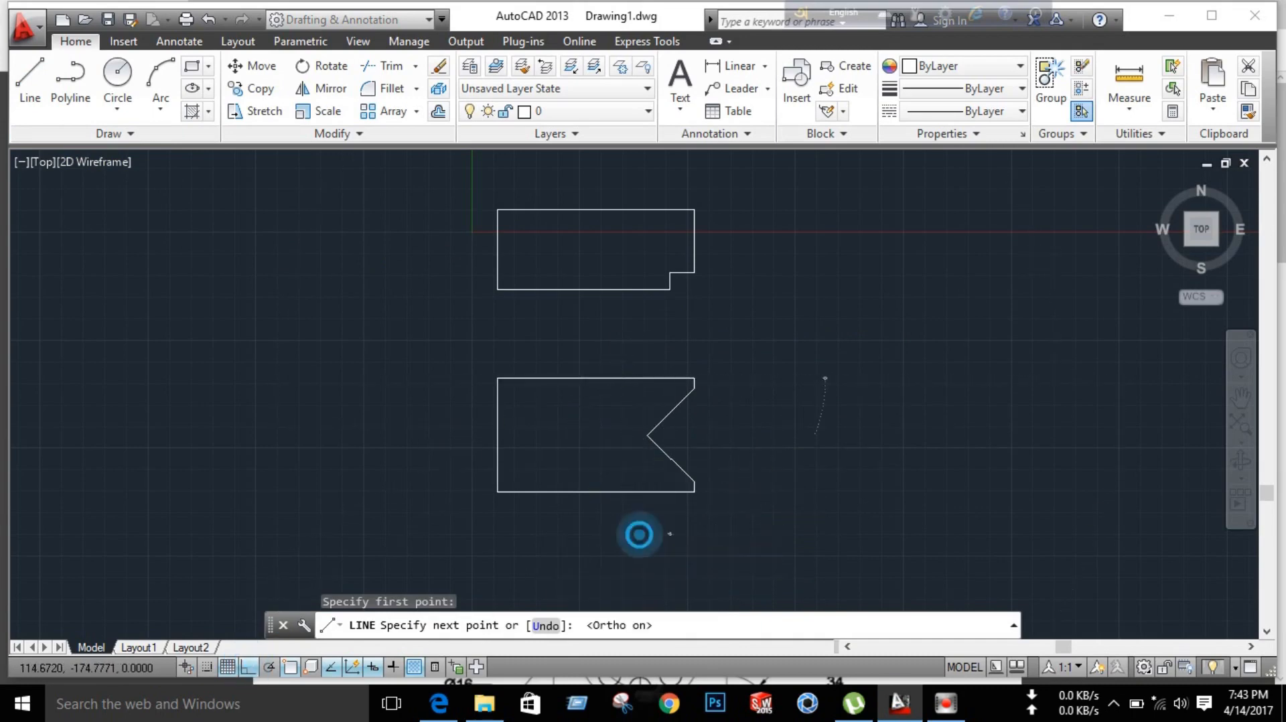
pyautogui.rightClick(795, 365)
pyautogui.click(836, 376)
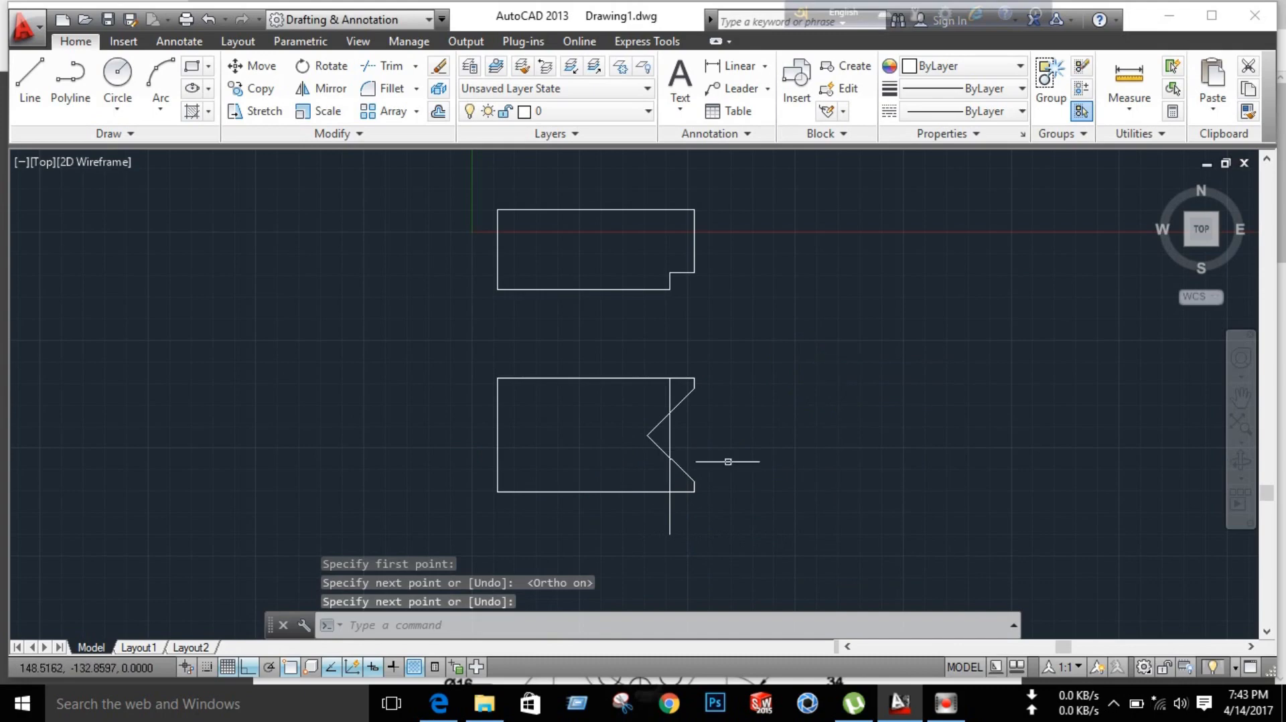
# Step: Trim the vertical line inside the V-notch and below the top view's bottom edge
pyautogui.click(385, 65)
pyautogui.press('Return')
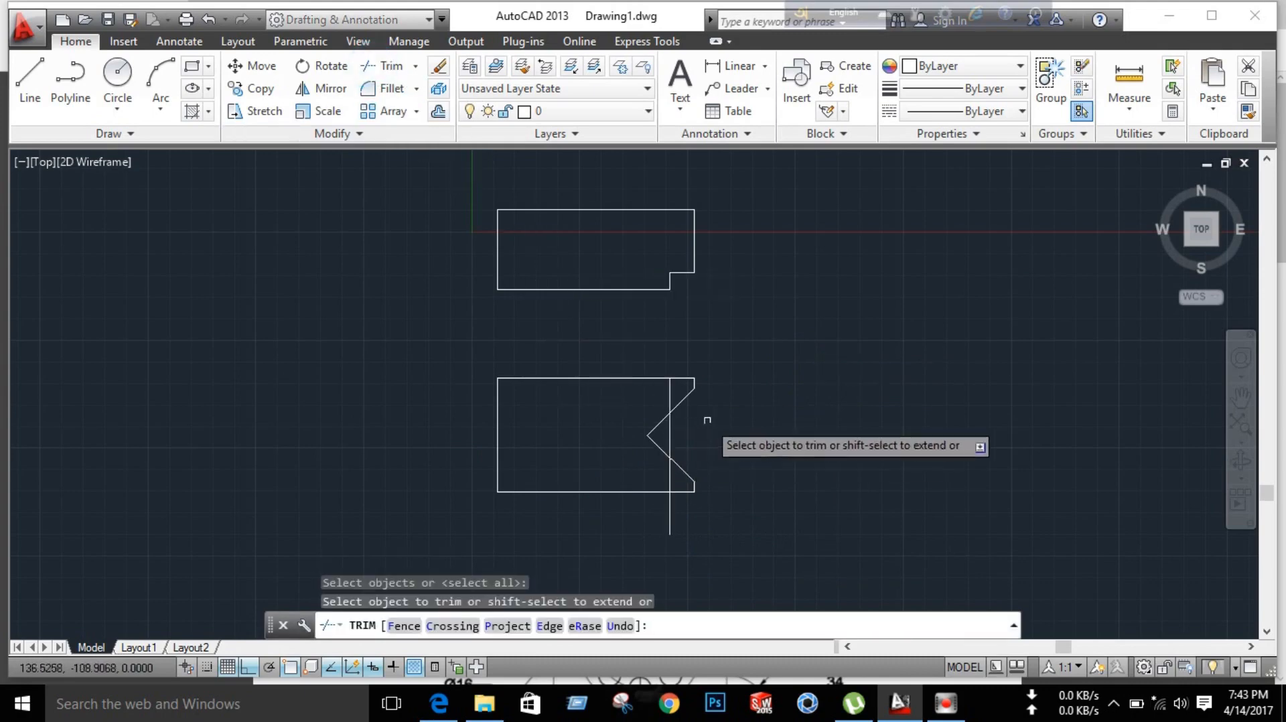
pyautogui.click(670, 439)
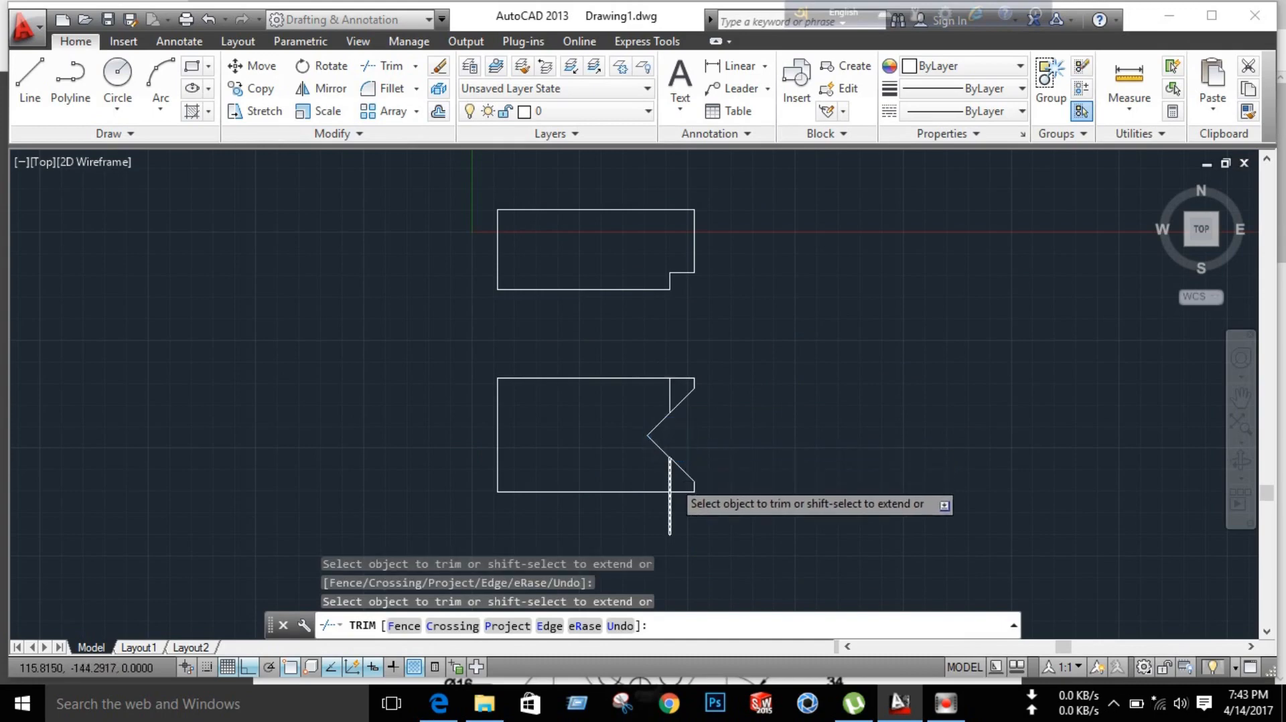
pyautogui.click(669, 514)
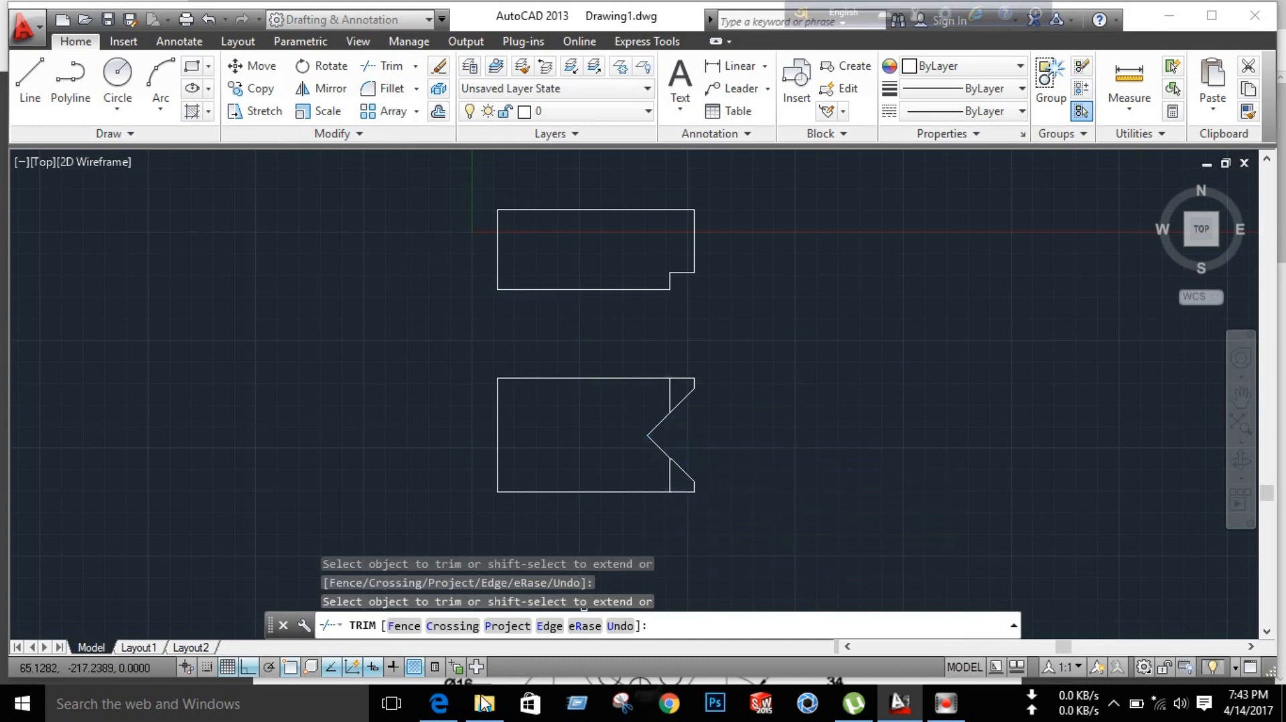
pyautogui.press('Escape')
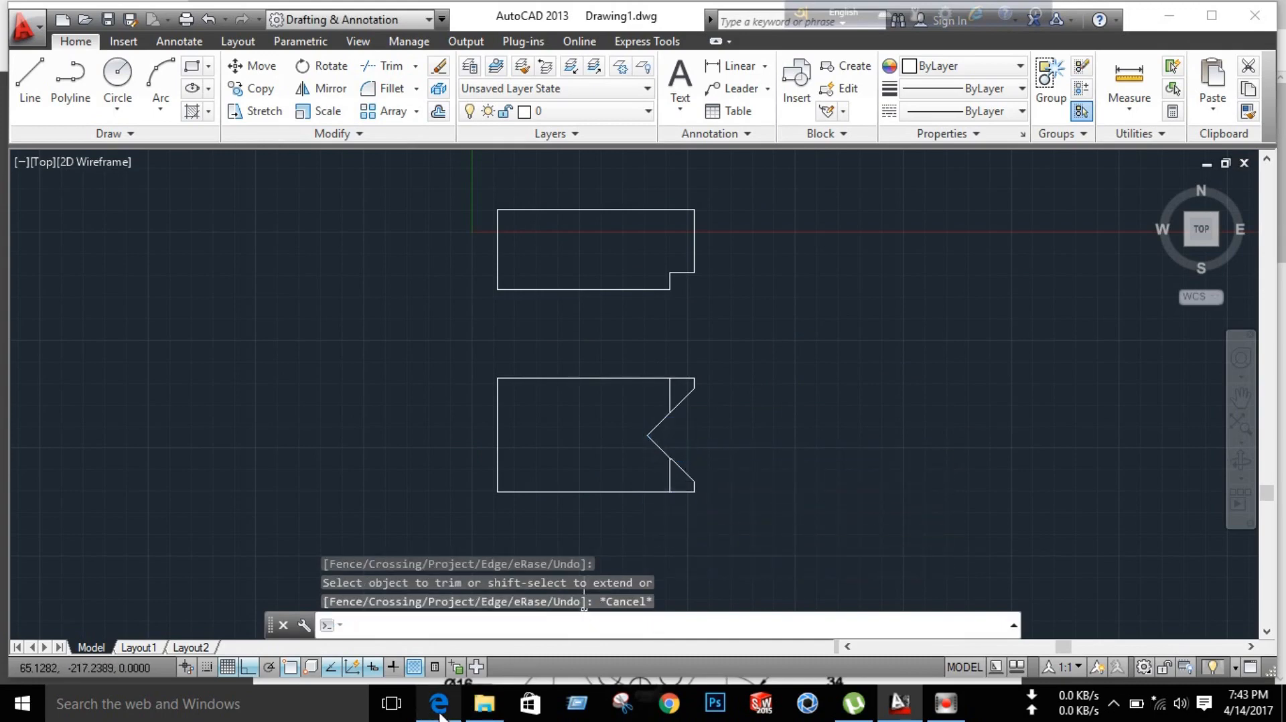
# Step: Check Figure-01 in Day 4.pdf, and in AutoCAD draw consecutive 22 mm and 40 mm horizontal lines inward from the midpoint of the top view's left edge
pyautogui.click(446, 715)
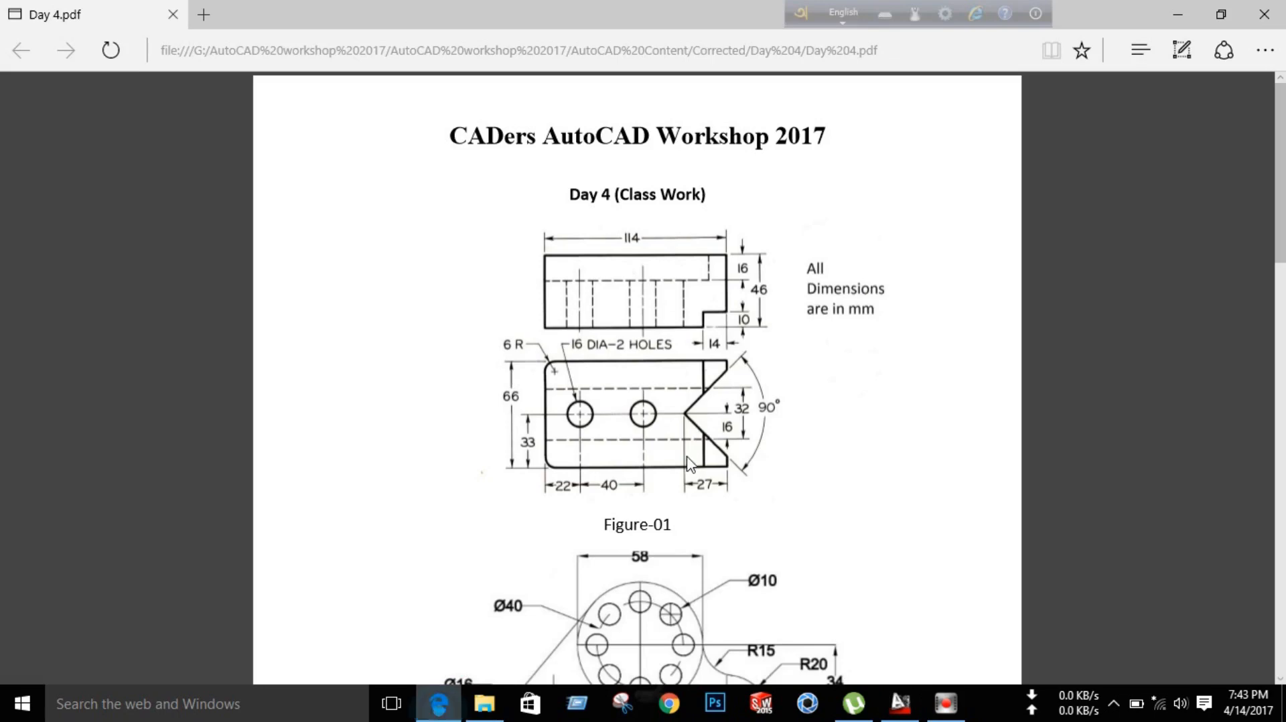
pyautogui.click(900, 703)
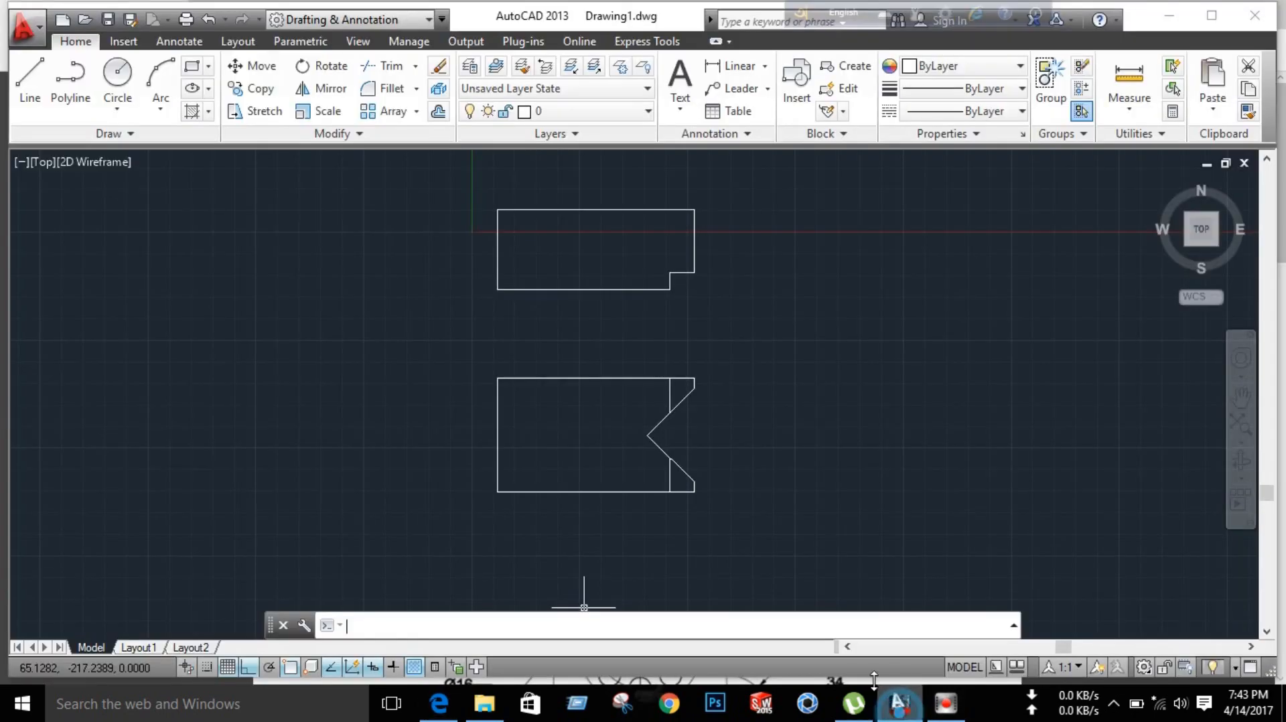
pyautogui.click(30, 98)
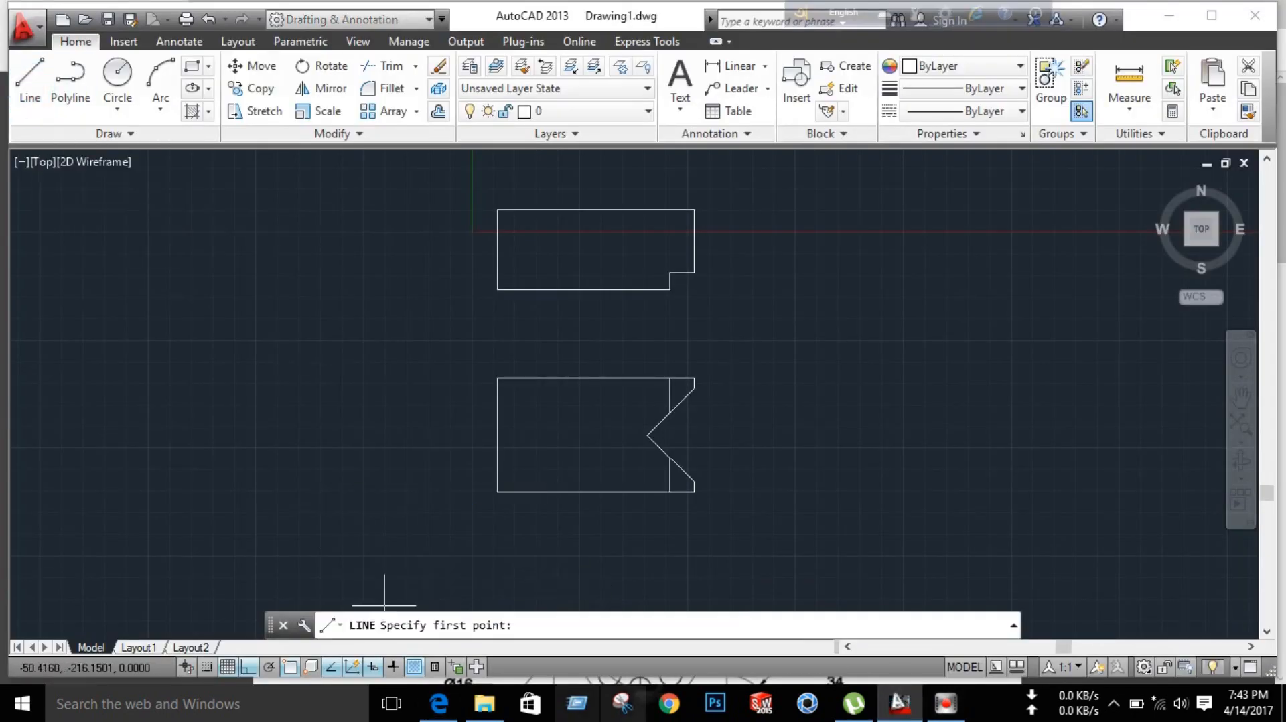
pyautogui.click(445, 716)
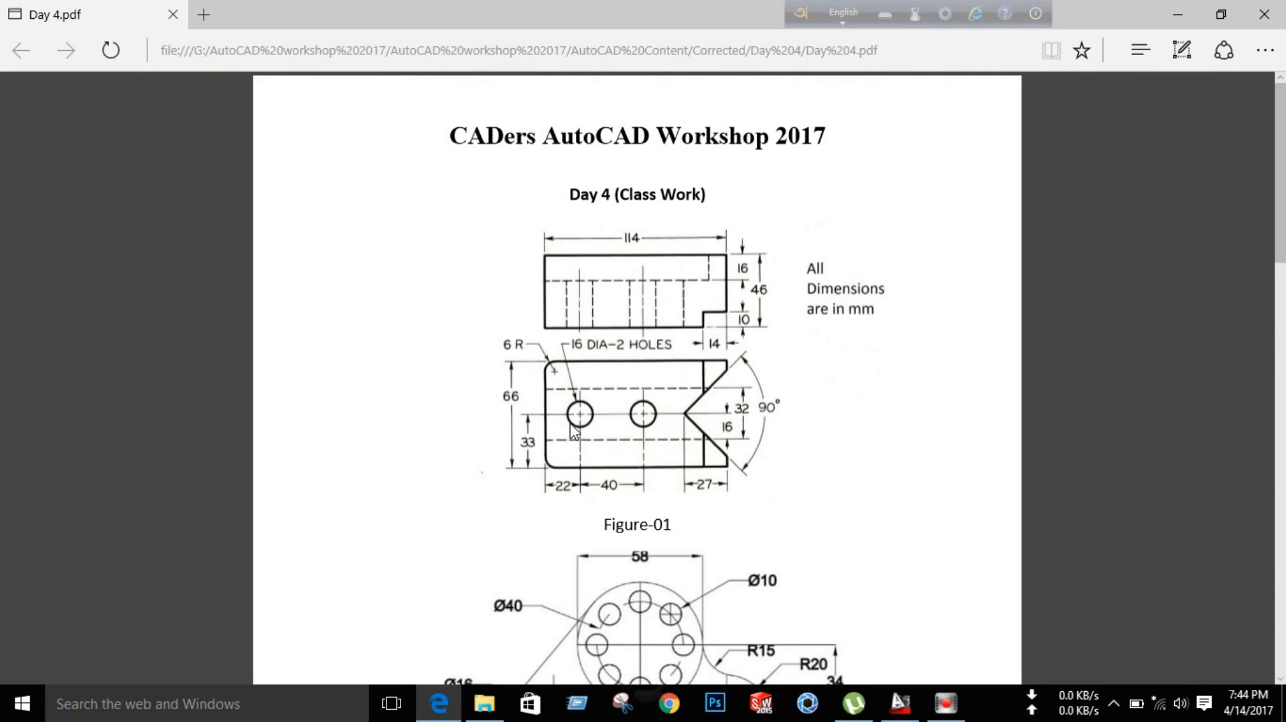
pyautogui.click(901, 707)
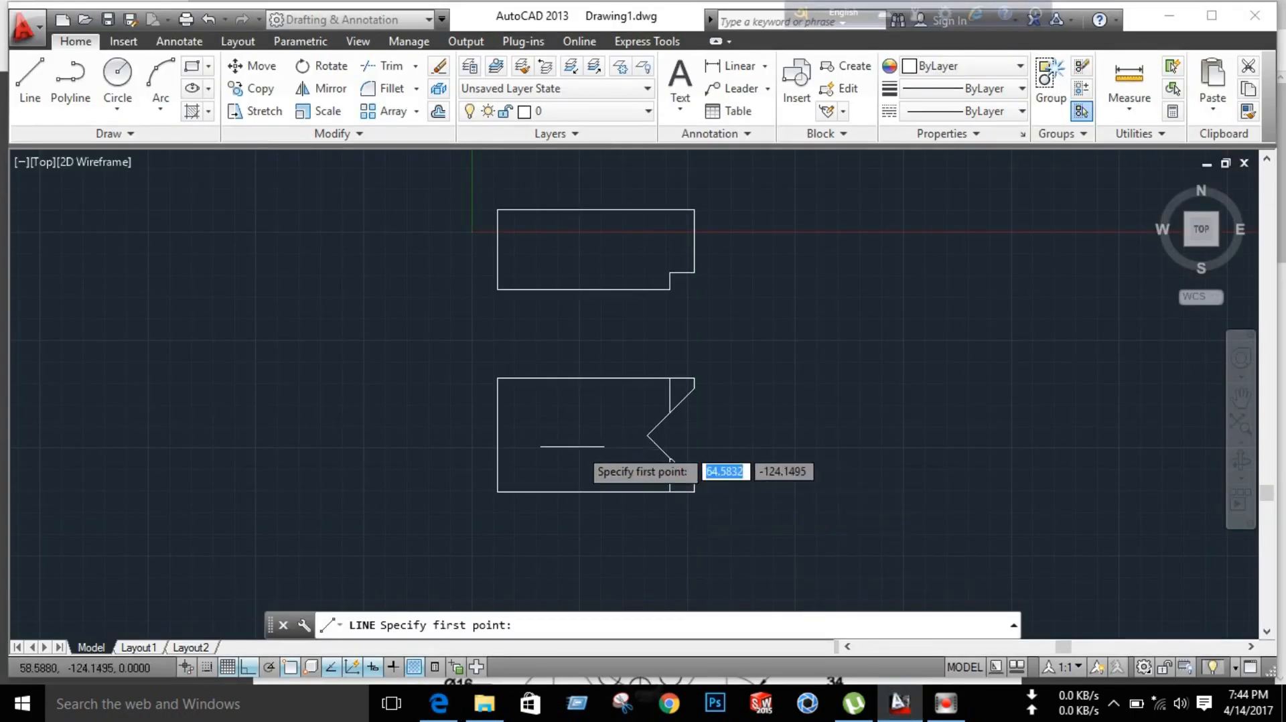
pyautogui.click(497, 435)
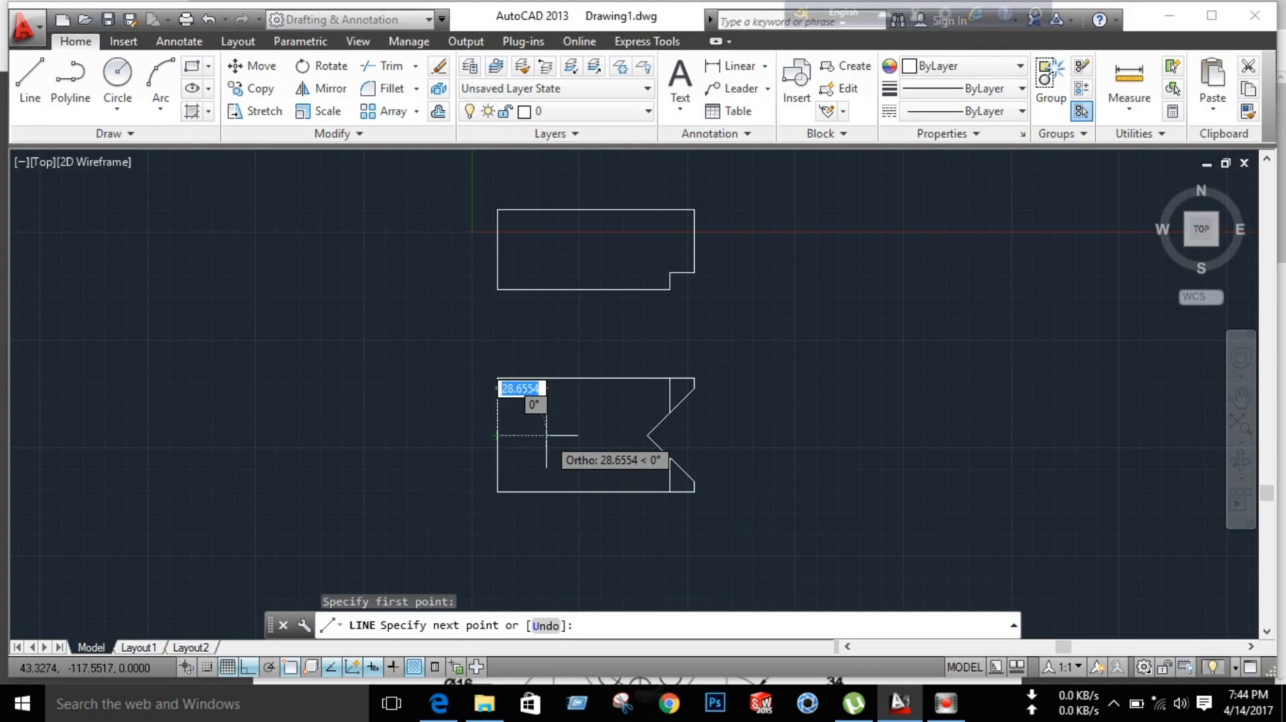
pyautogui.write('22')
pyautogui.press('Return')
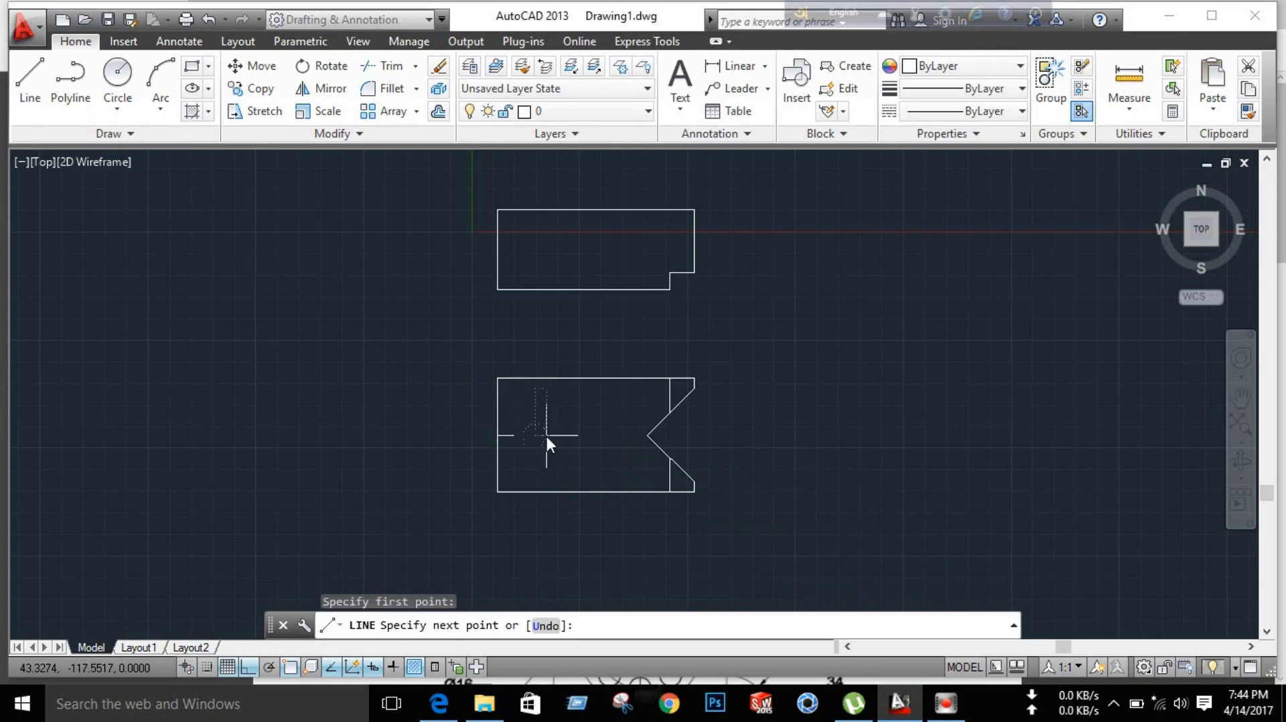
pyautogui.write('40')
pyautogui.press('Return')
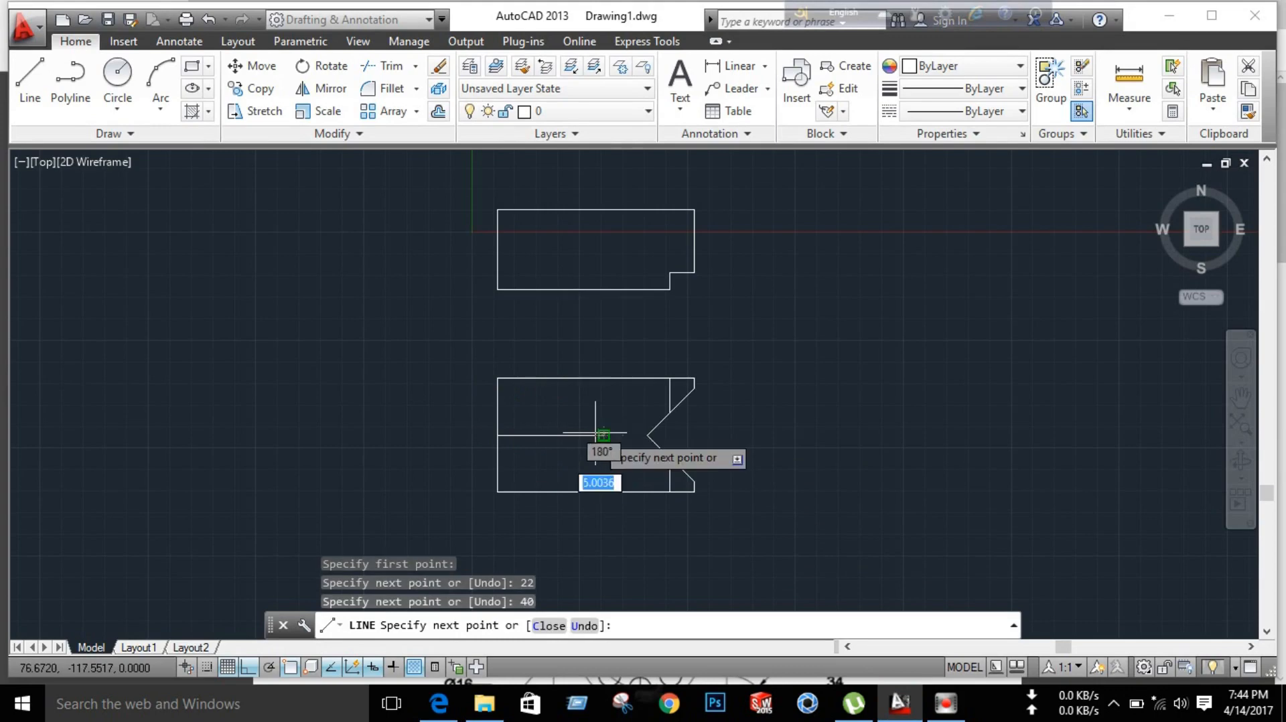
pyautogui.rightClick(868, 296)
pyautogui.click(915, 314)
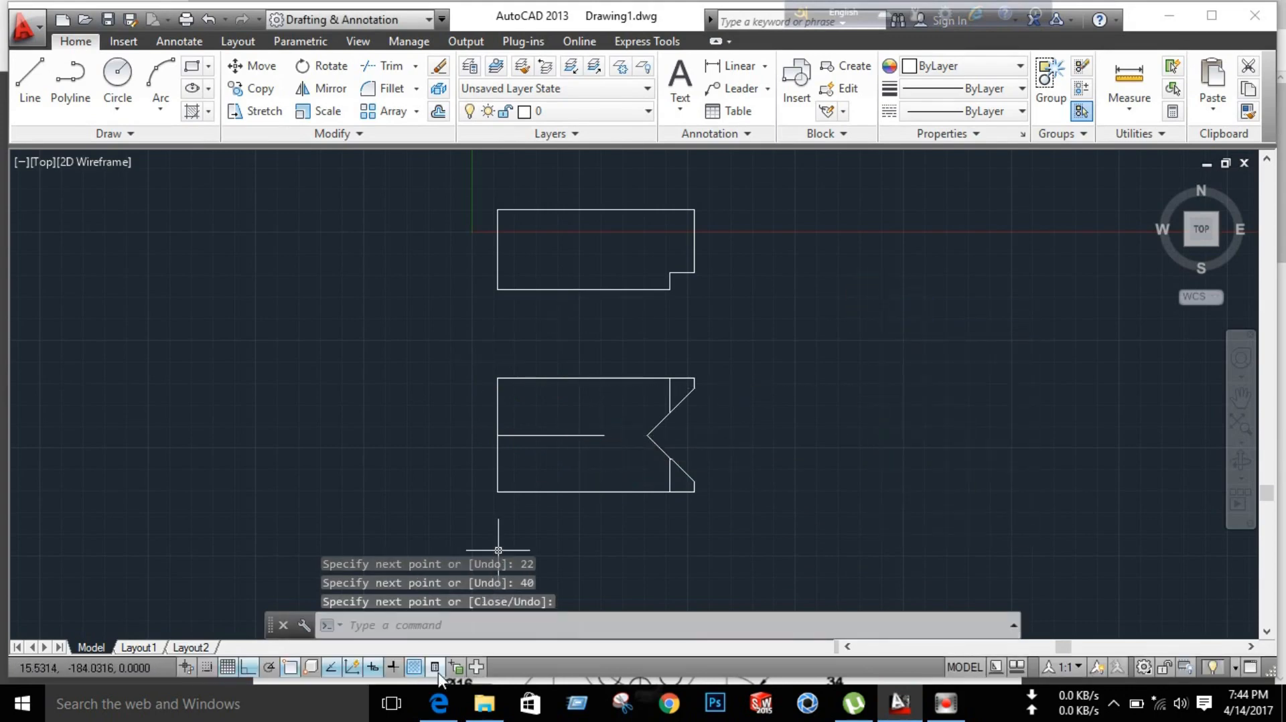
# Step: Check Figure-01 in Day 4.pdf, and in AutoCAD draw a circle of radius 8 mm centred at the inner end of the 22 mm line
pyautogui.click(438, 703)
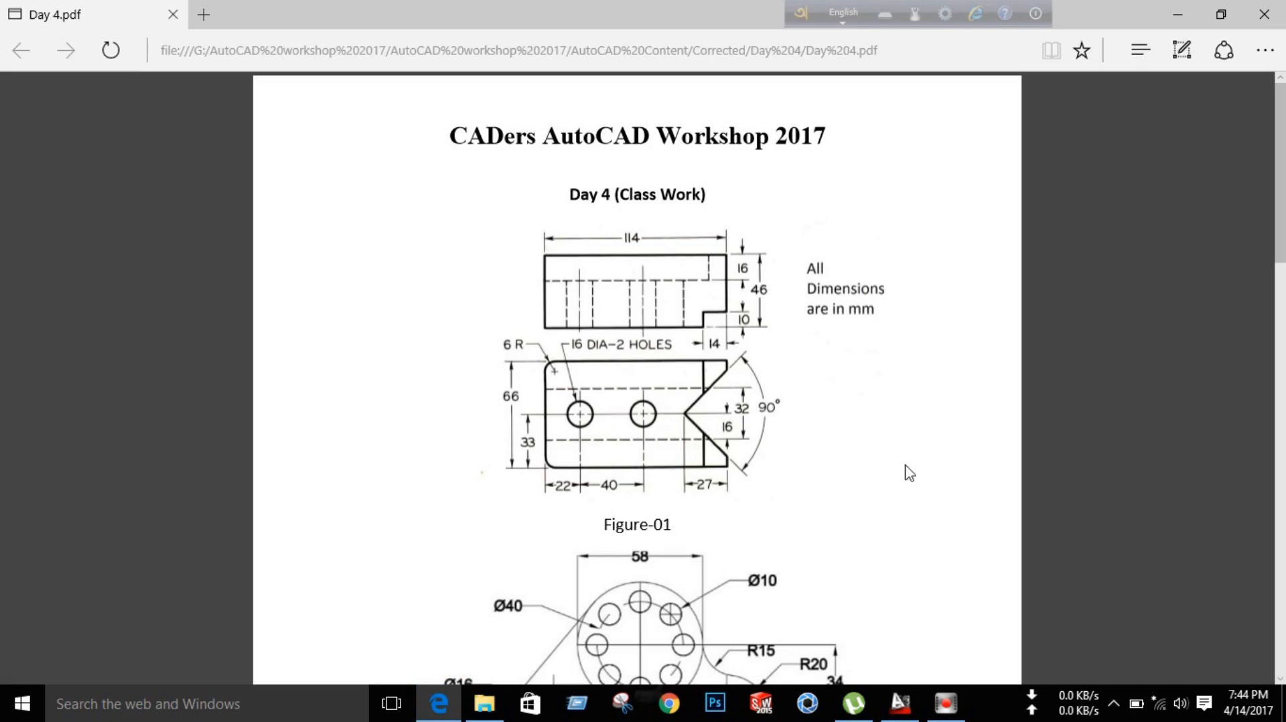
pyautogui.click(900, 704)
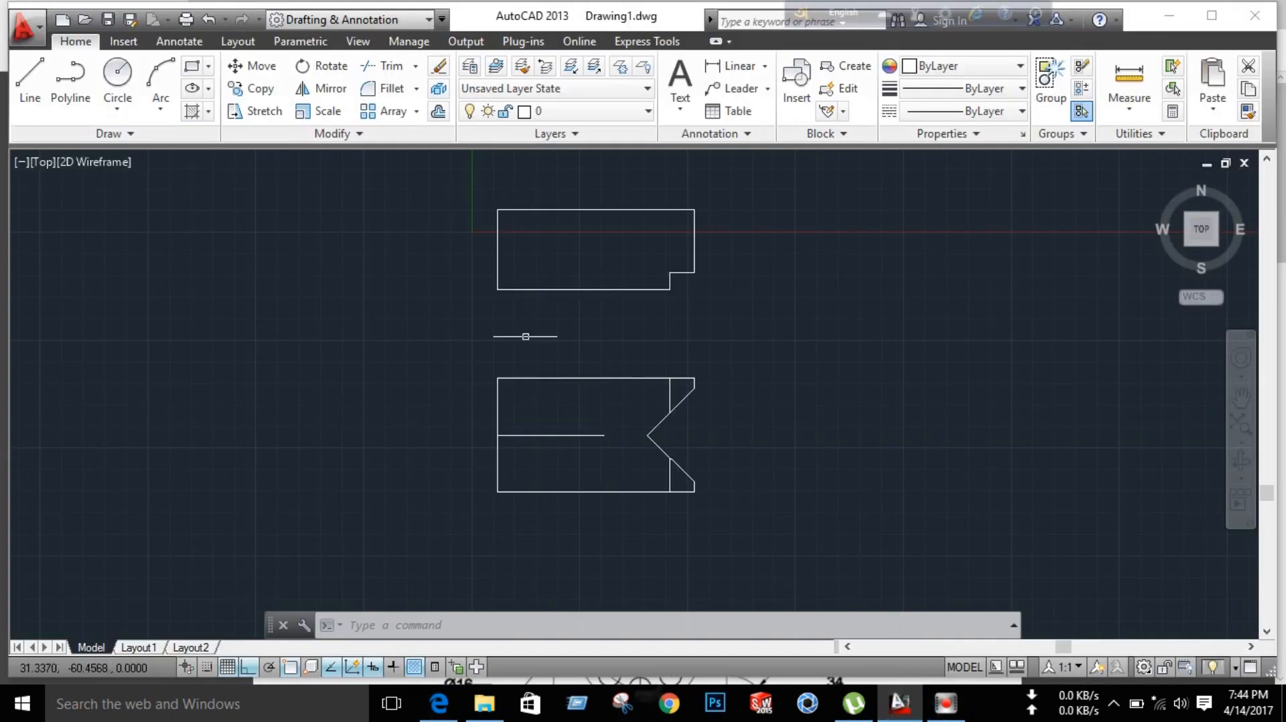
pyautogui.click(119, 74)
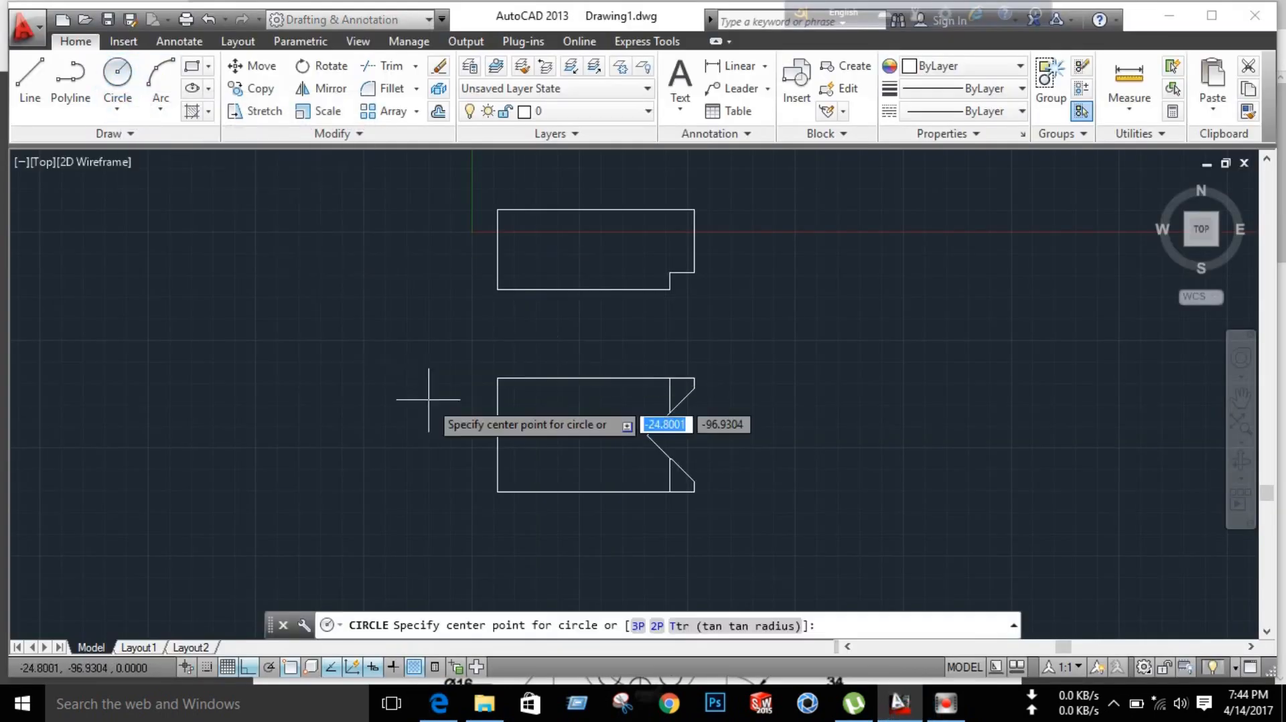
pyautogui.click(534, 436)
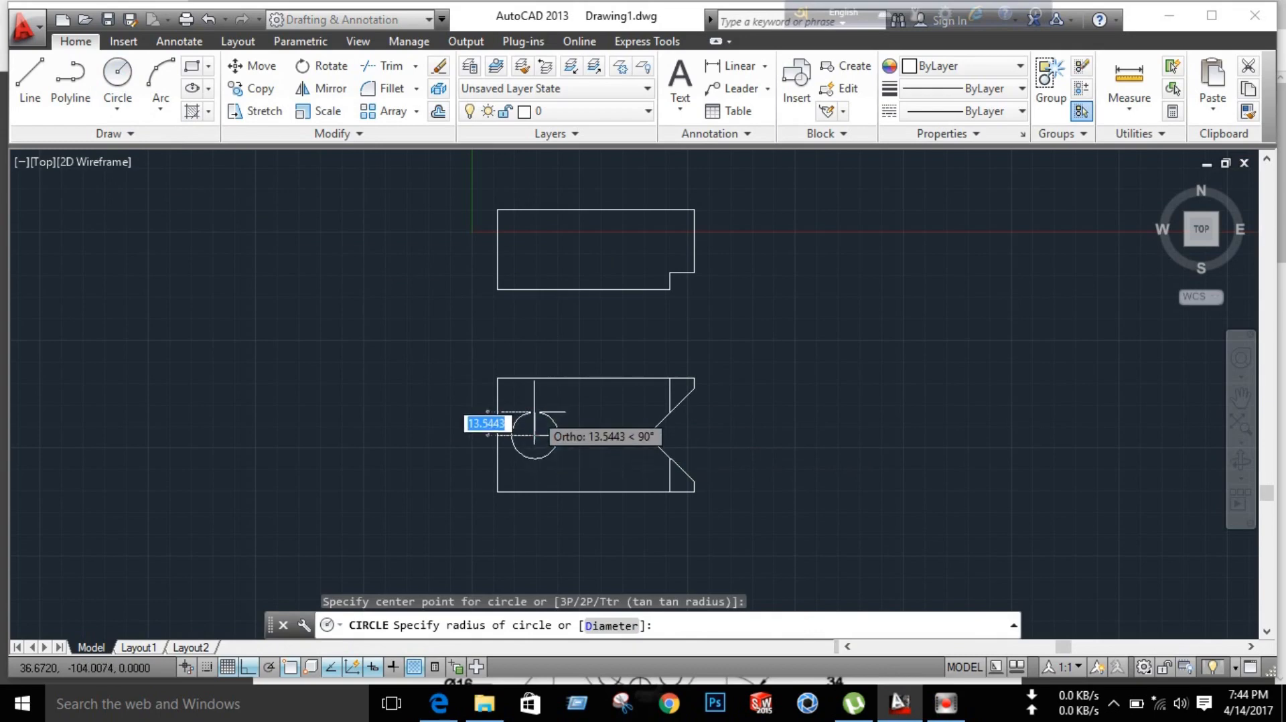
pyautogui.write('8')
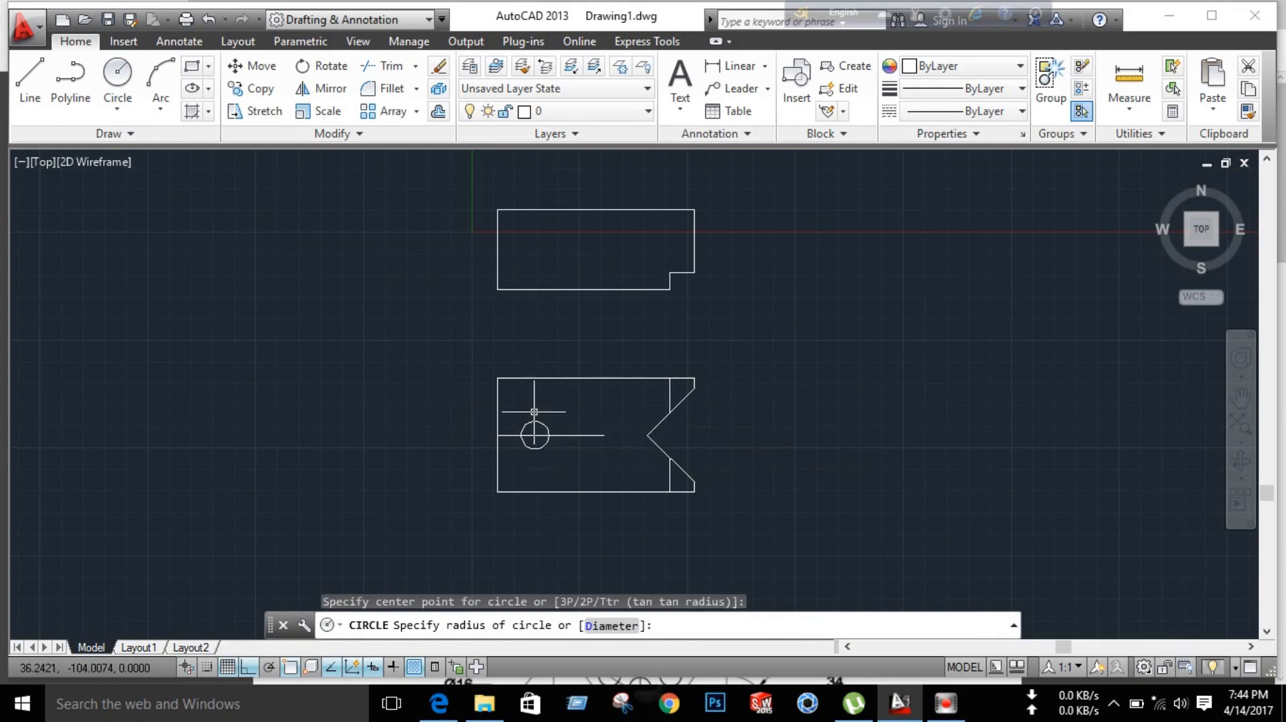
pyautogui.press('Return')
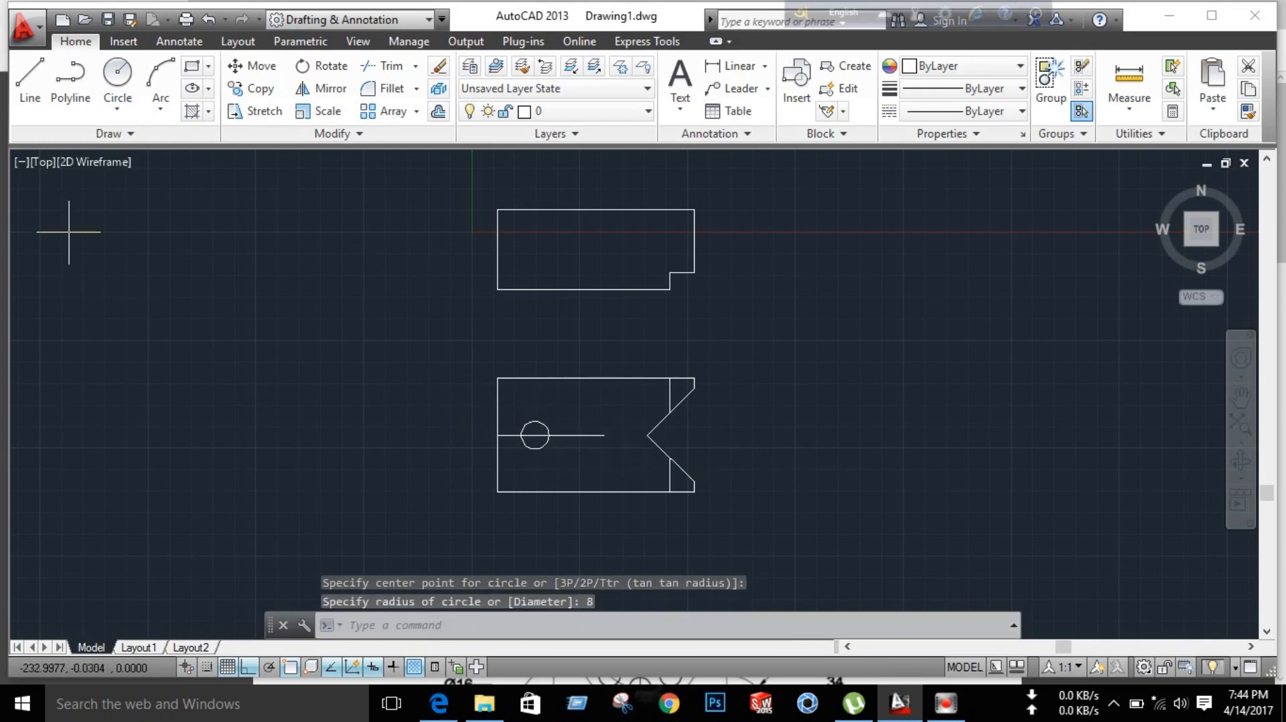
# Step: Draw a circle of radius 8 mm centred at the inner end of the 40 mm line, and delete that line
pyautogui.click(117, 75)
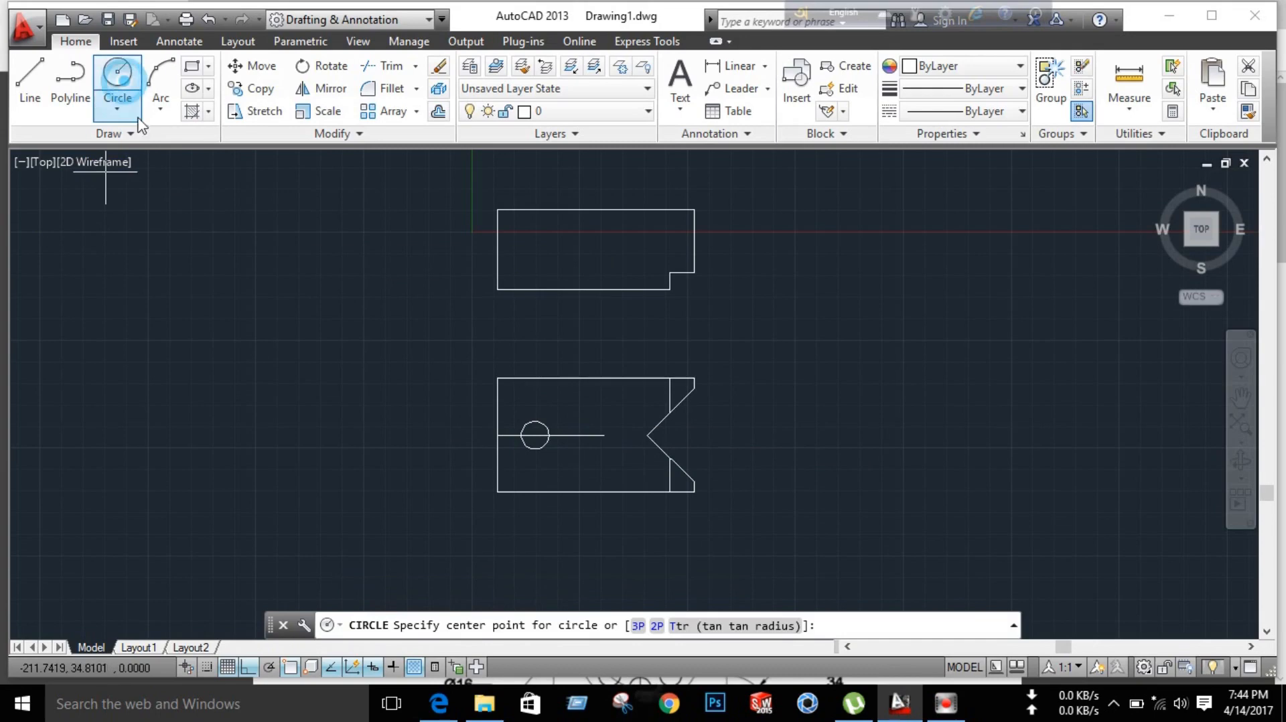
pyautogui.click(604, 436)
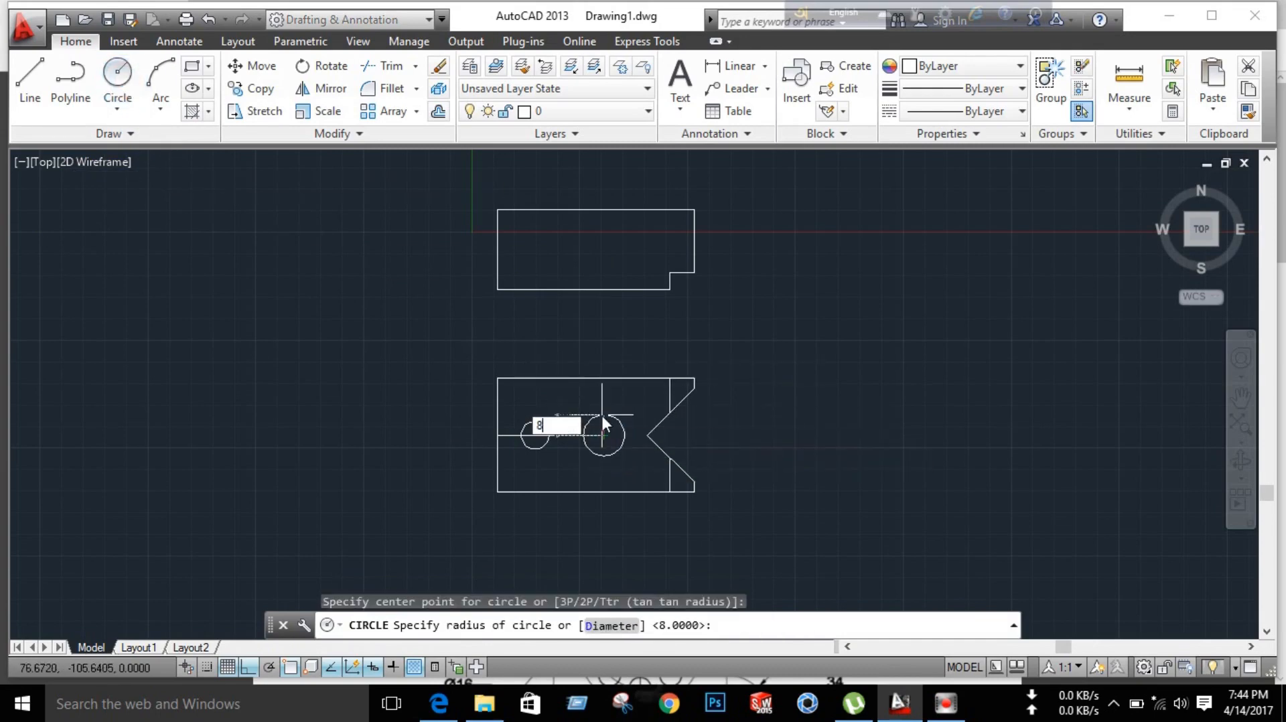
pyautogui.write('8')
pyautogui.press('Return')
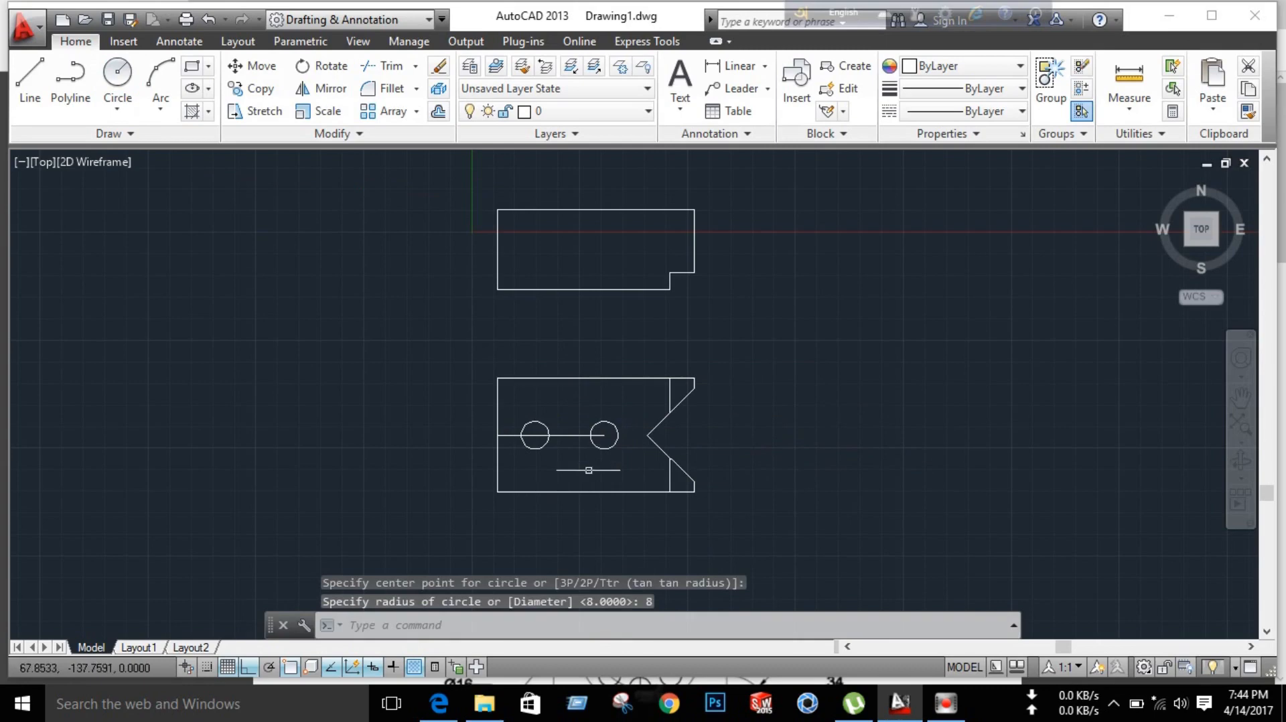
pyautogui.click(570, 434)
pyautogui.press('Delete')
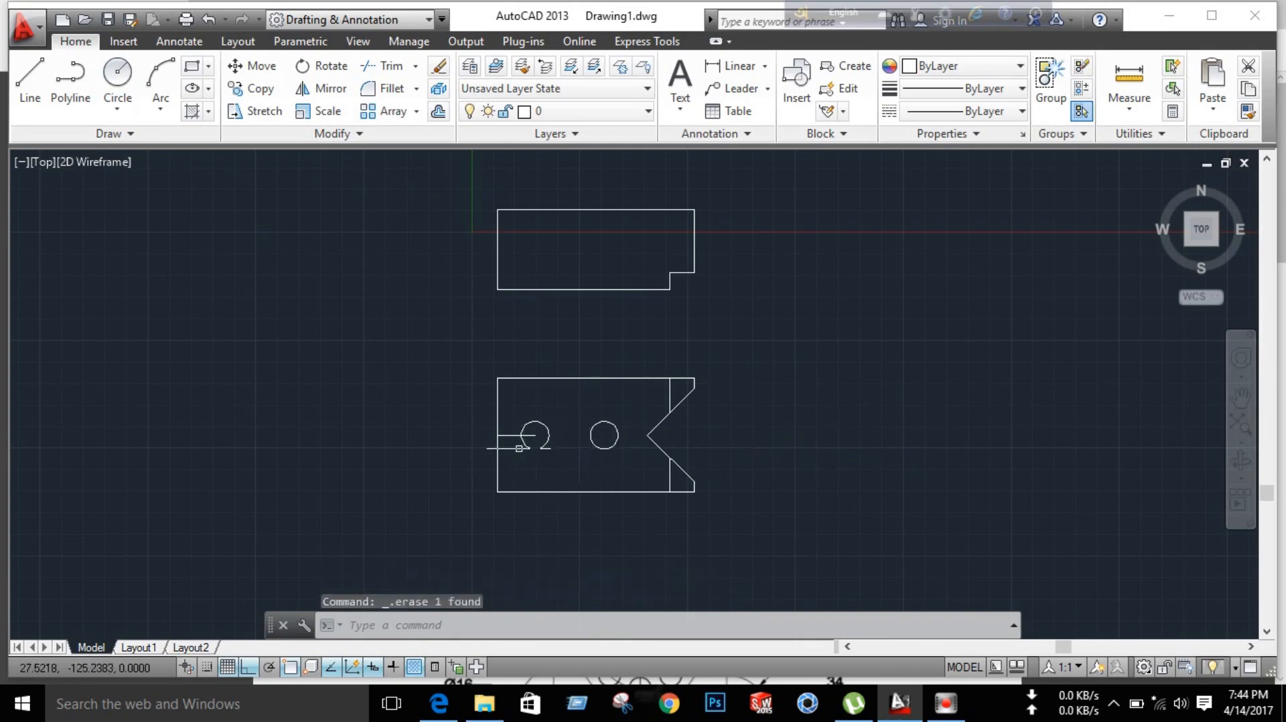
pyautogui.click(534, 436)
pyautogui.press('Delete')
pyautogui.hotkey('ctrl', 'z')
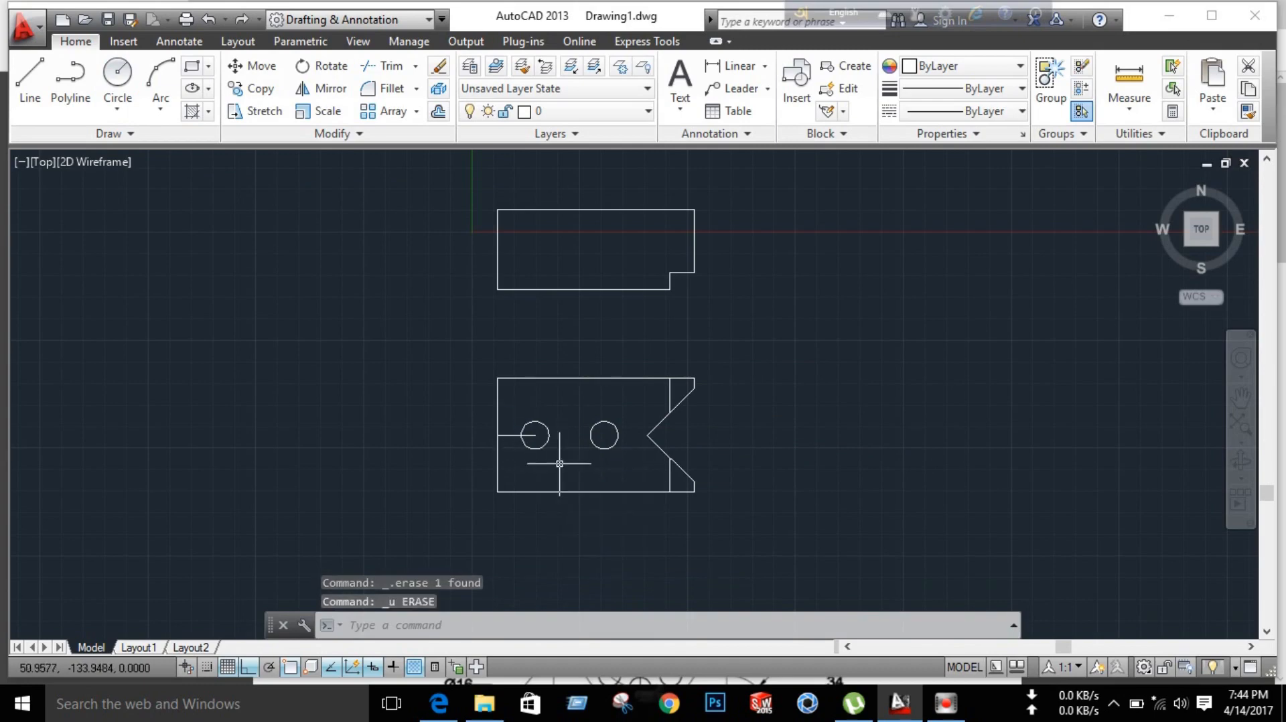
# Step: Delete the 22 mm horizontal line between the top view's left edge and the first circle
pyautogui.click(515, 435)
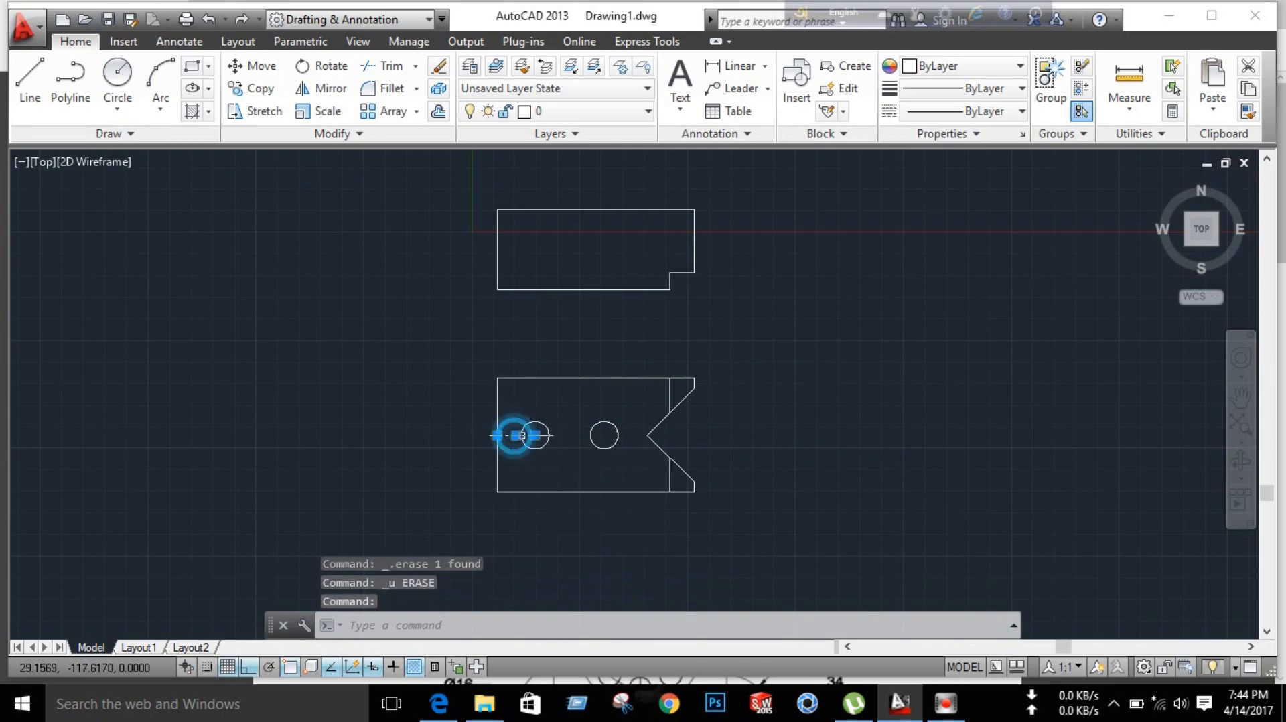
pyautogui.press('Delete')
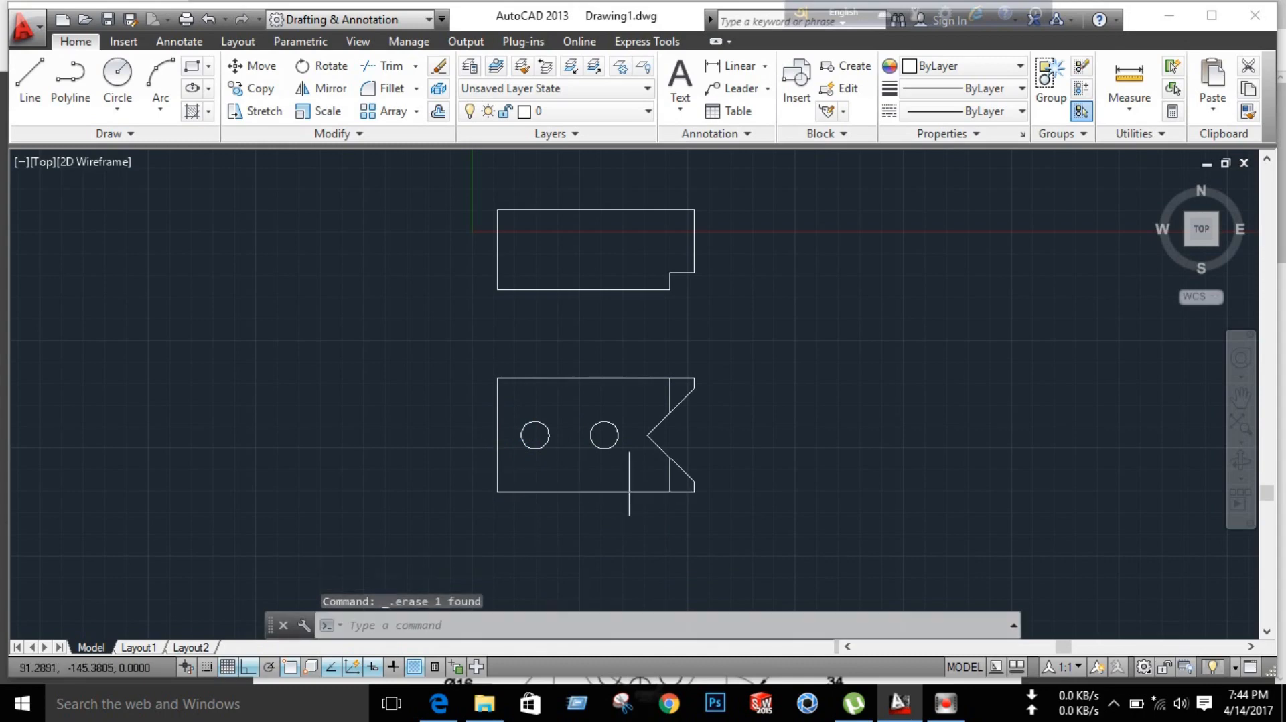
# Step: Check the corner radius in Figure-01 of Day 4.pdf, and in AutoCAD fillet the top view's upper-left corner with a 6 mm radius
pyautogui.click(439, 704)
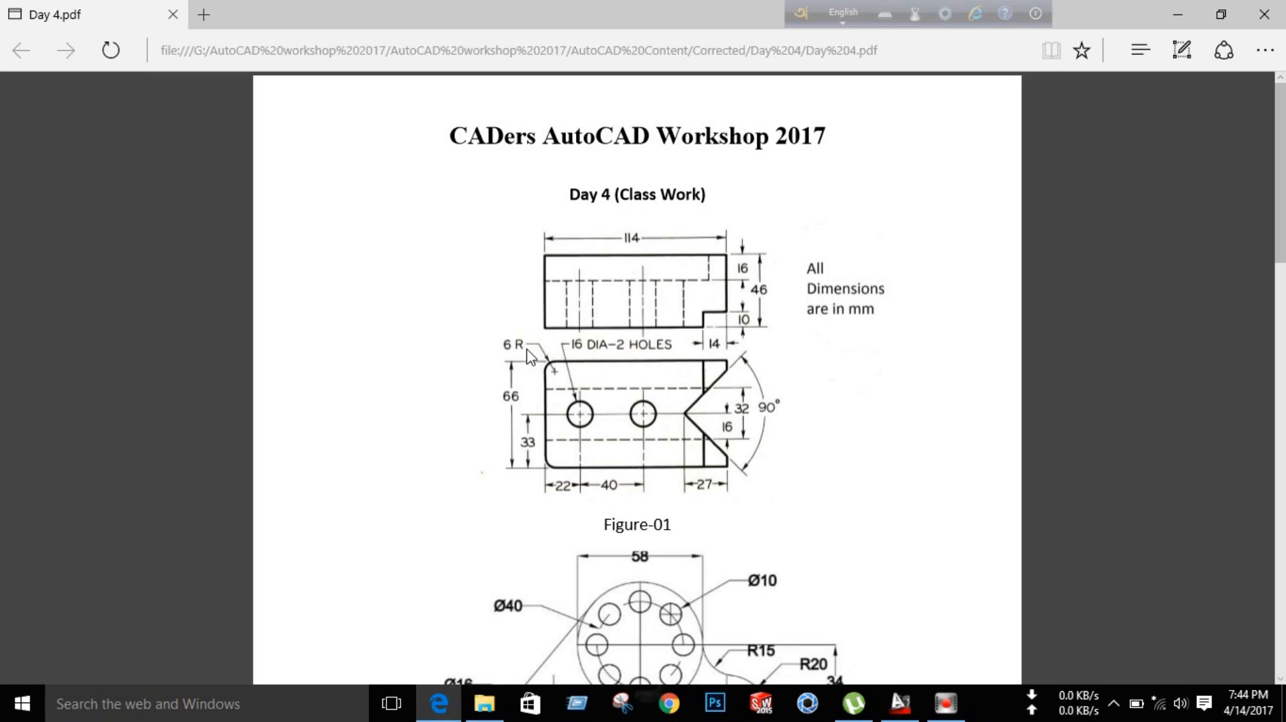
pyautogui.click(899, 701)
pyautogui.click(379, 89)
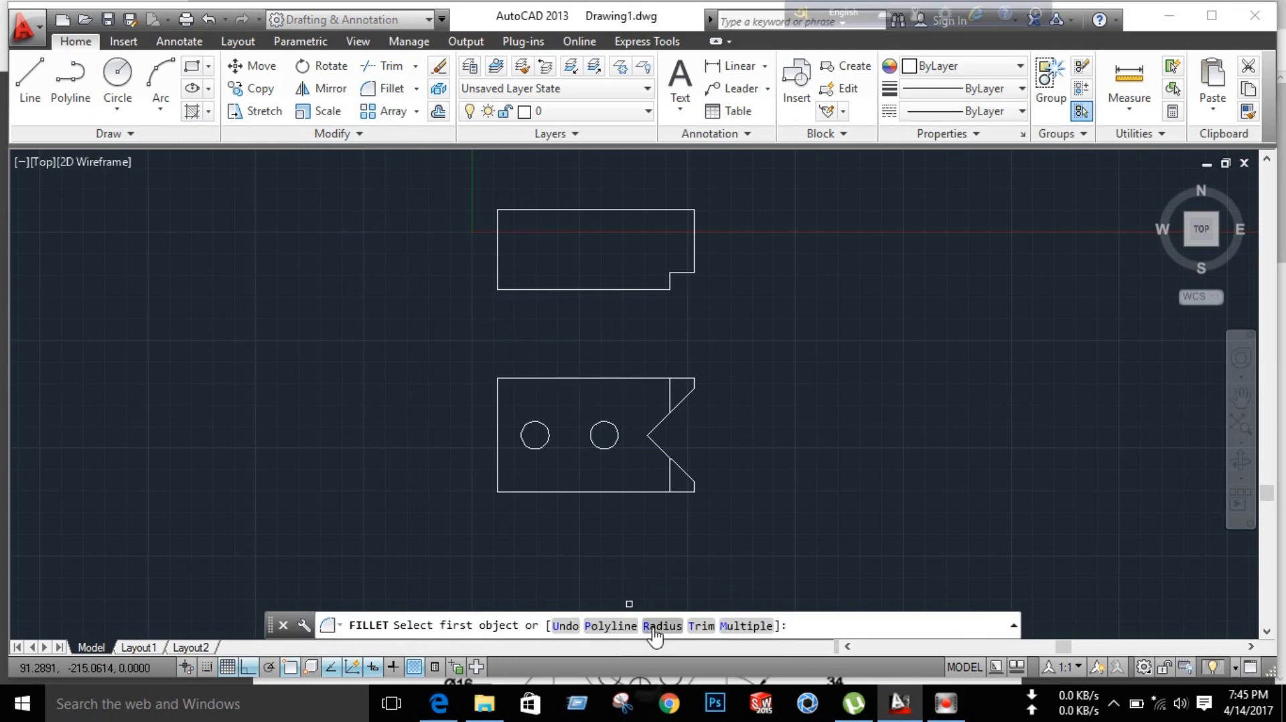
pyautogui.click(661, 626)
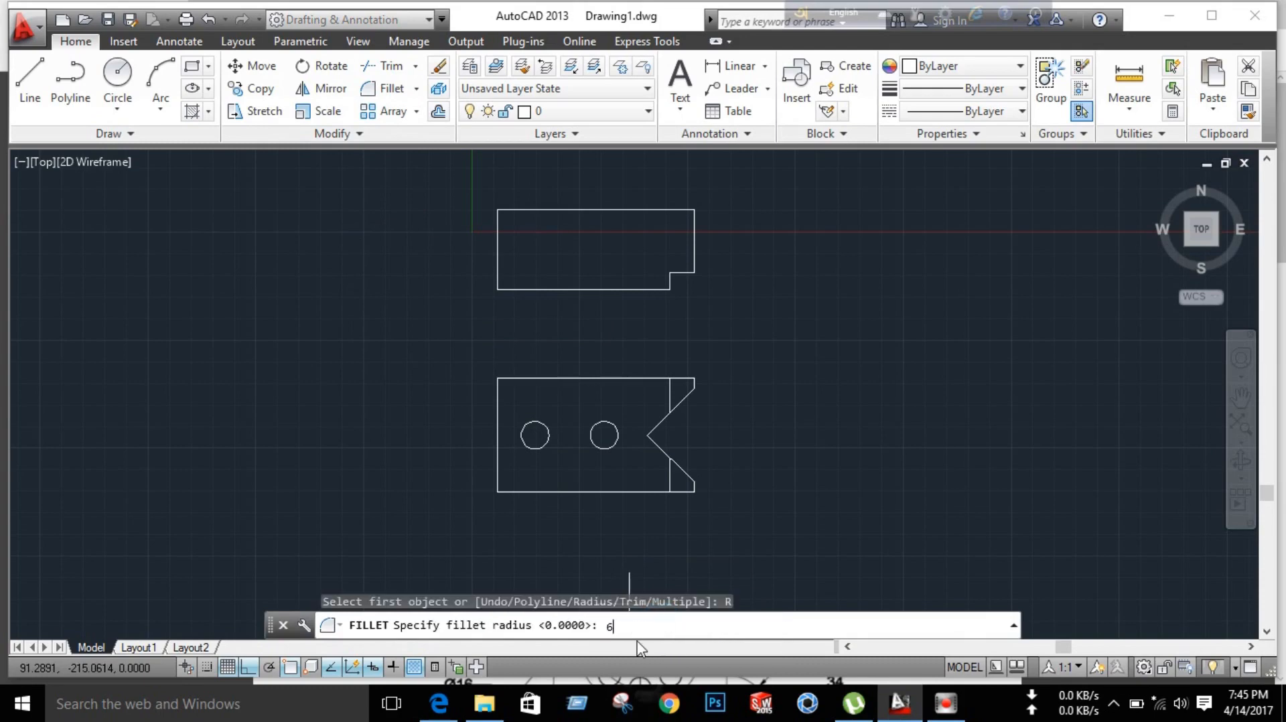
pyautogui.press('Return')
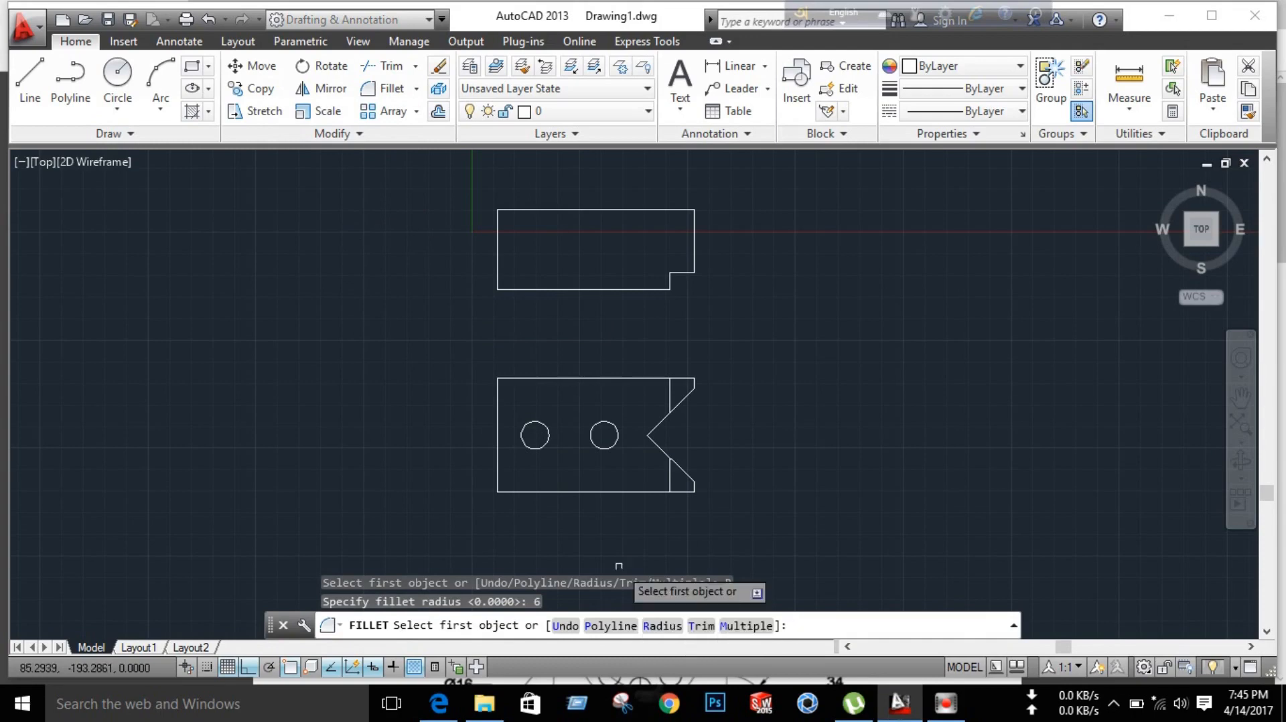
pyautogui.click(507, 377)
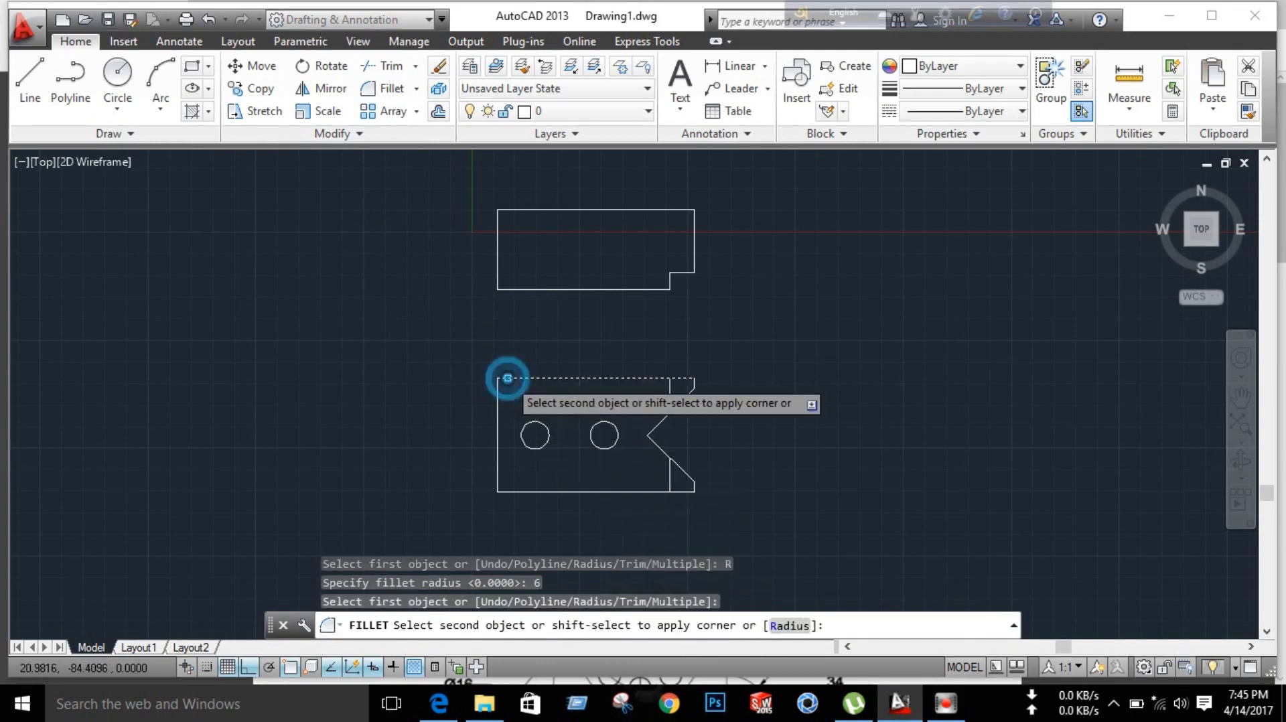
pyautogui.click(496, 404)
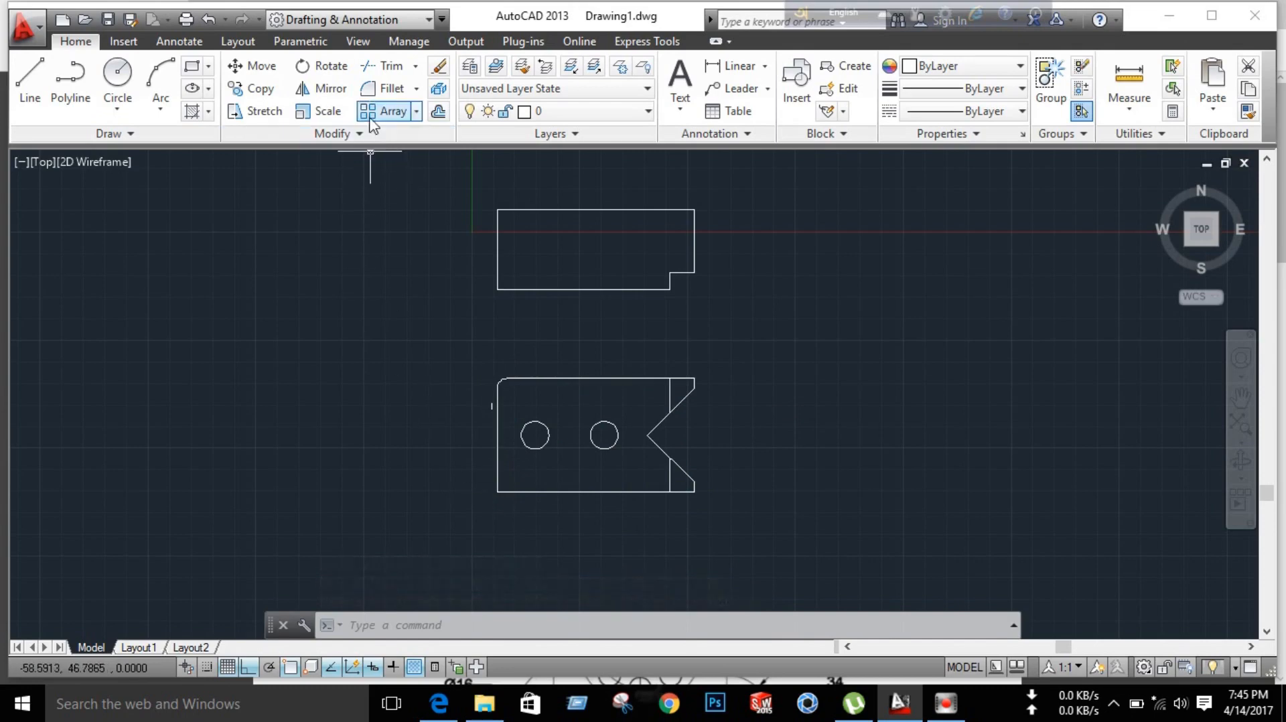
# Step: Fillet the top view's lower-left corner with a 6 mm radius
pyautogui.click(370, 95)
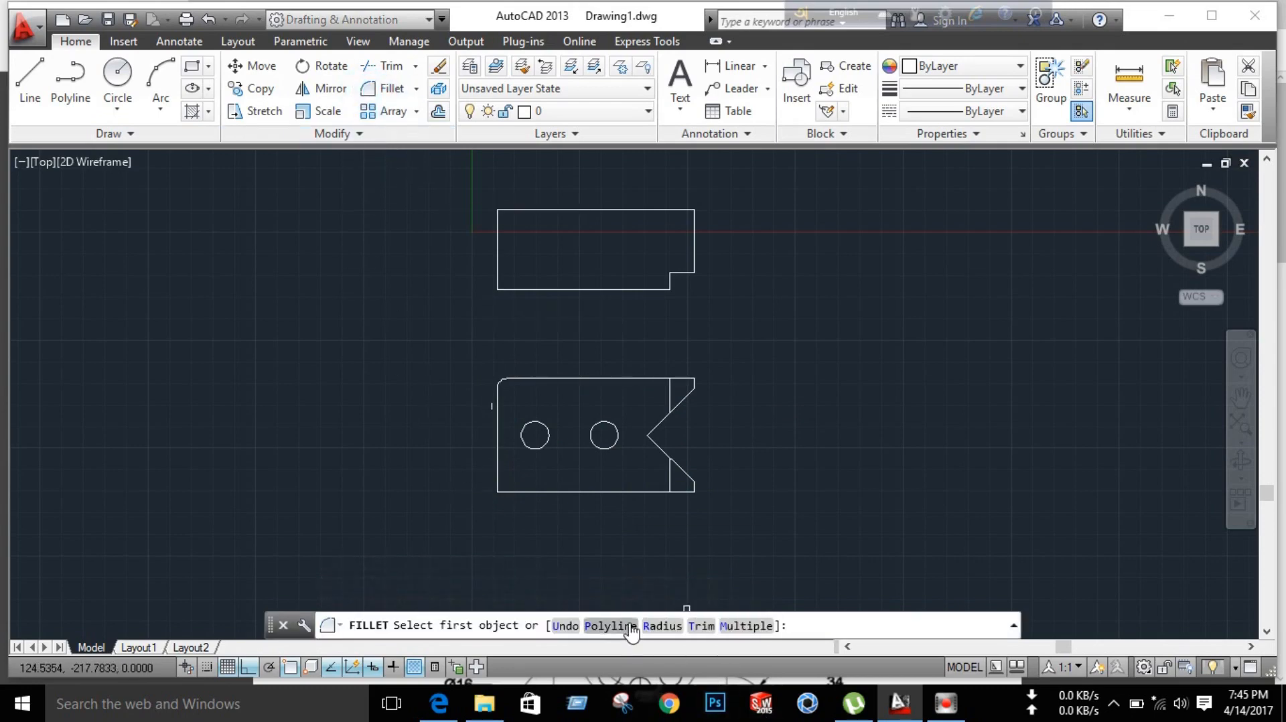
pyautogui.click(662, 626)
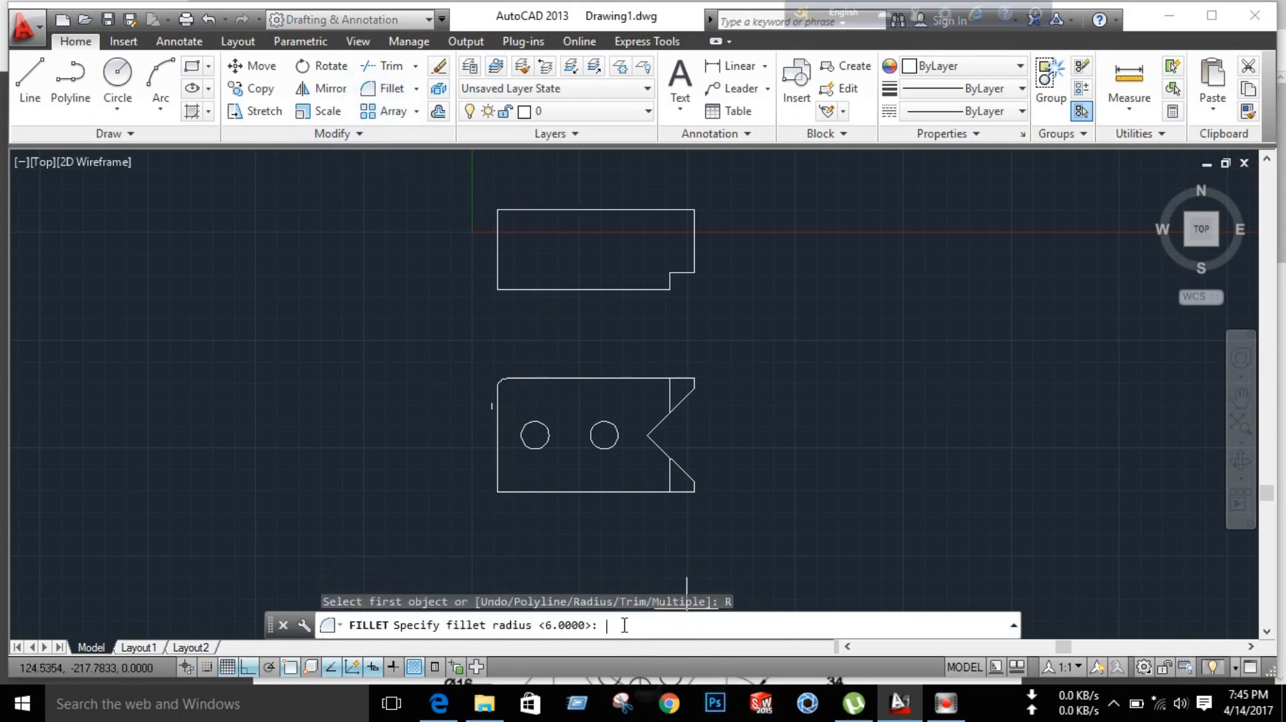
pyautogui.press('Return')
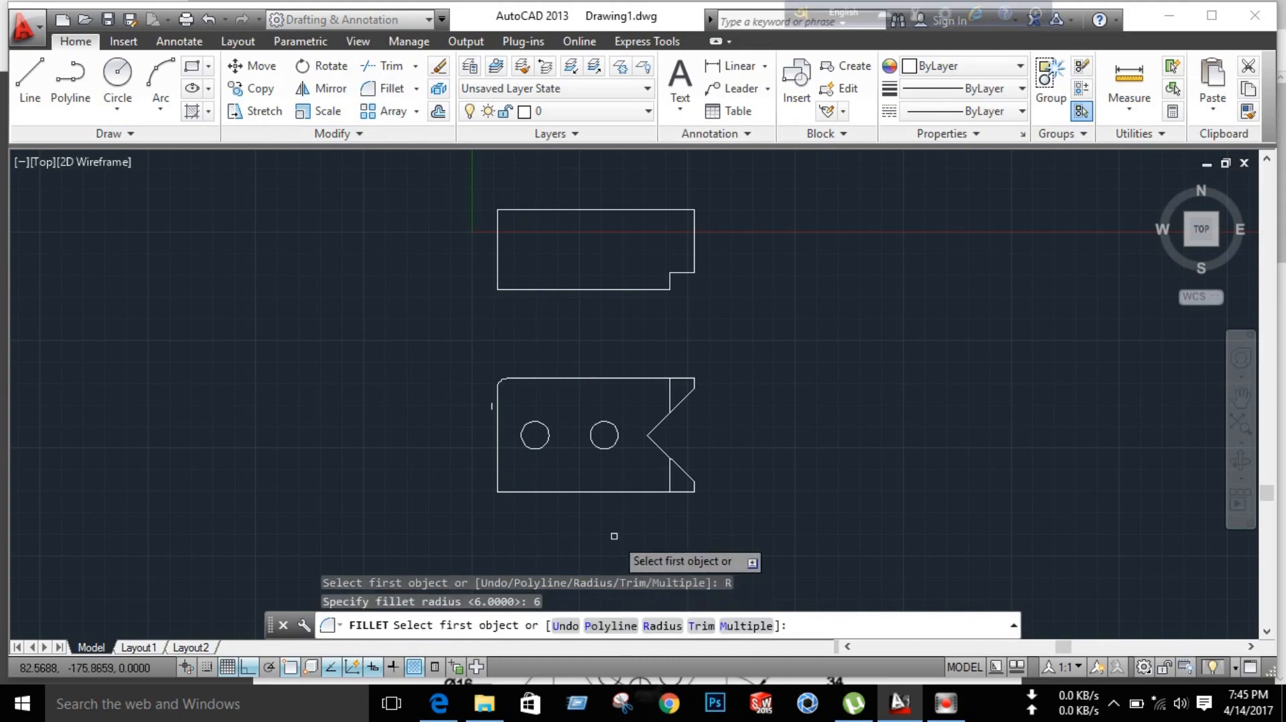
pyautogui.click(550, 491)
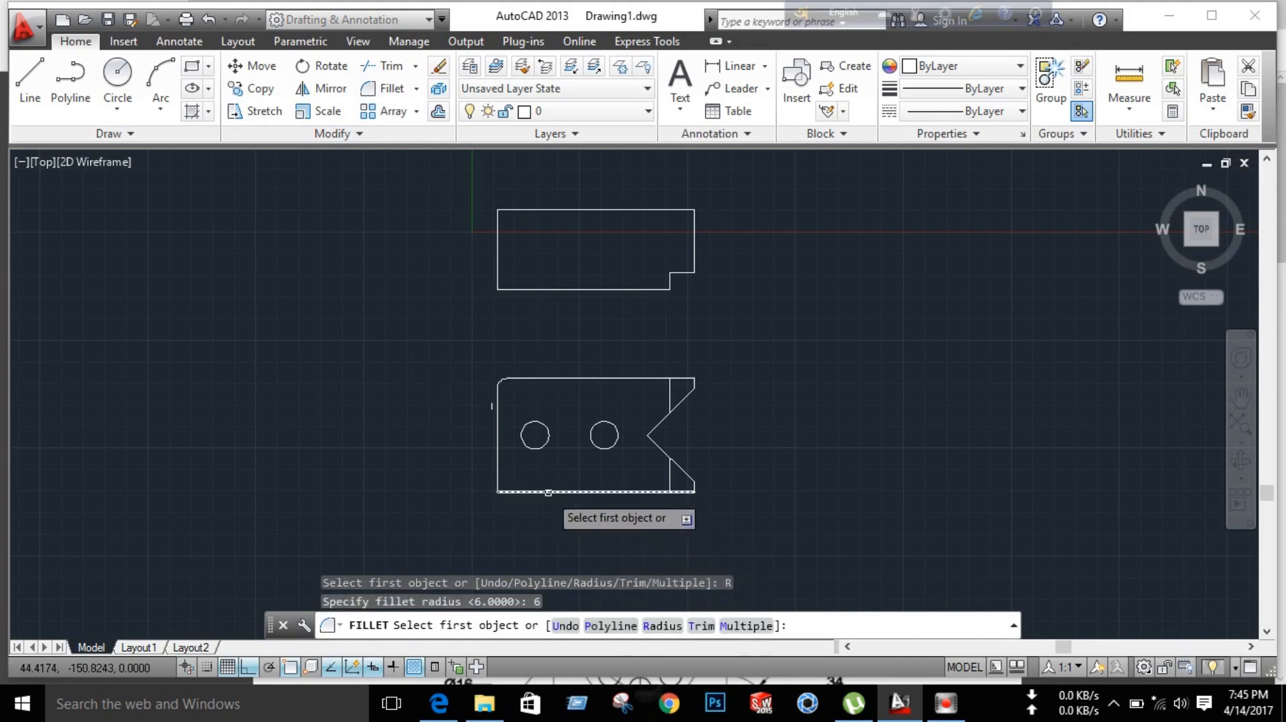
pyautogui.click(498, 449)
pyautogui.press('Escape')
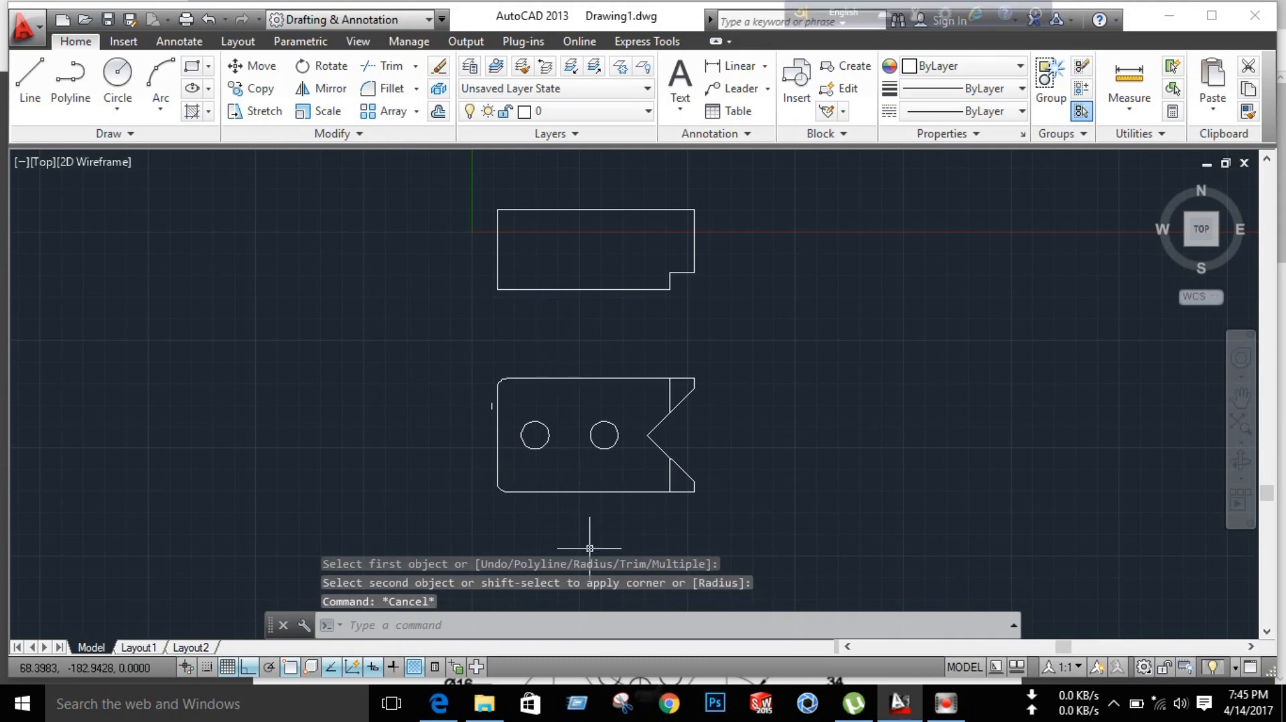
# Step: Check Figure-01 in Day 4.pdf, and in AutoCAD draw a line 16 mm up from the left edge's midpoint, continuing about 117 mm horizontally across the top view
pyautogui.click(446, 706)
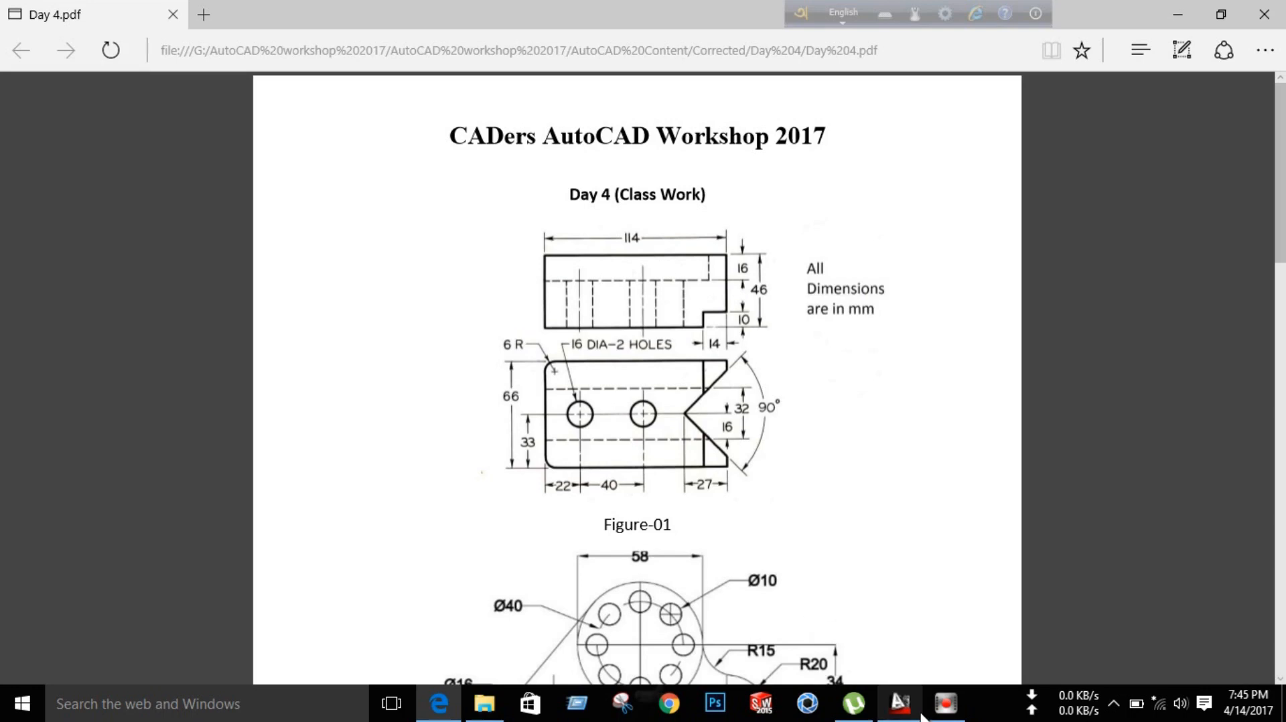
pyautogui.click(899, 704)
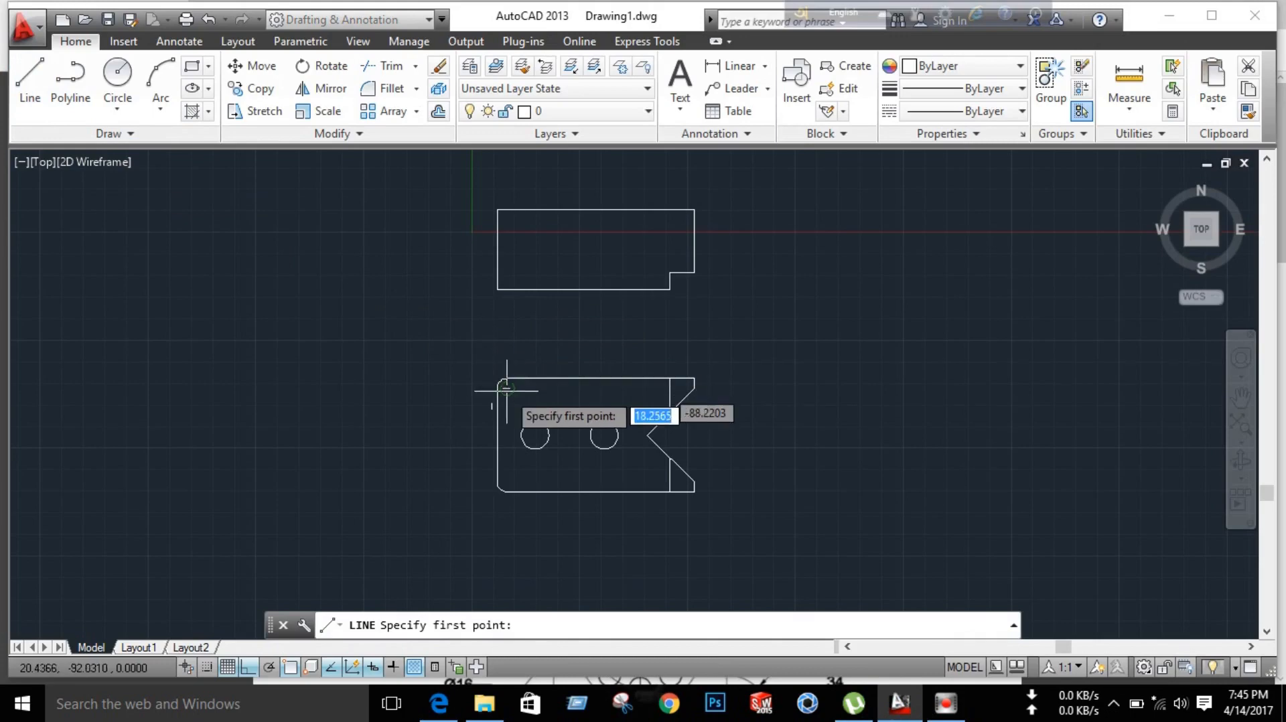
pyautogui.click(492, 440)
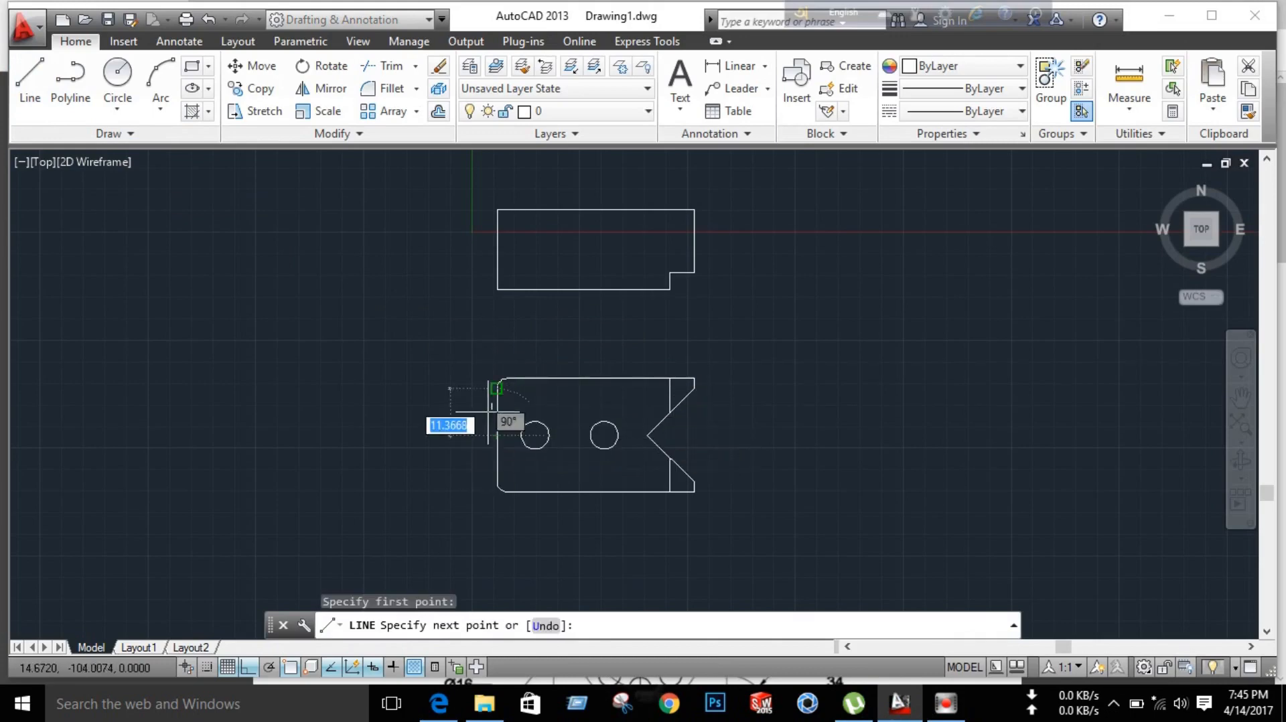
pyautogui.write('16')
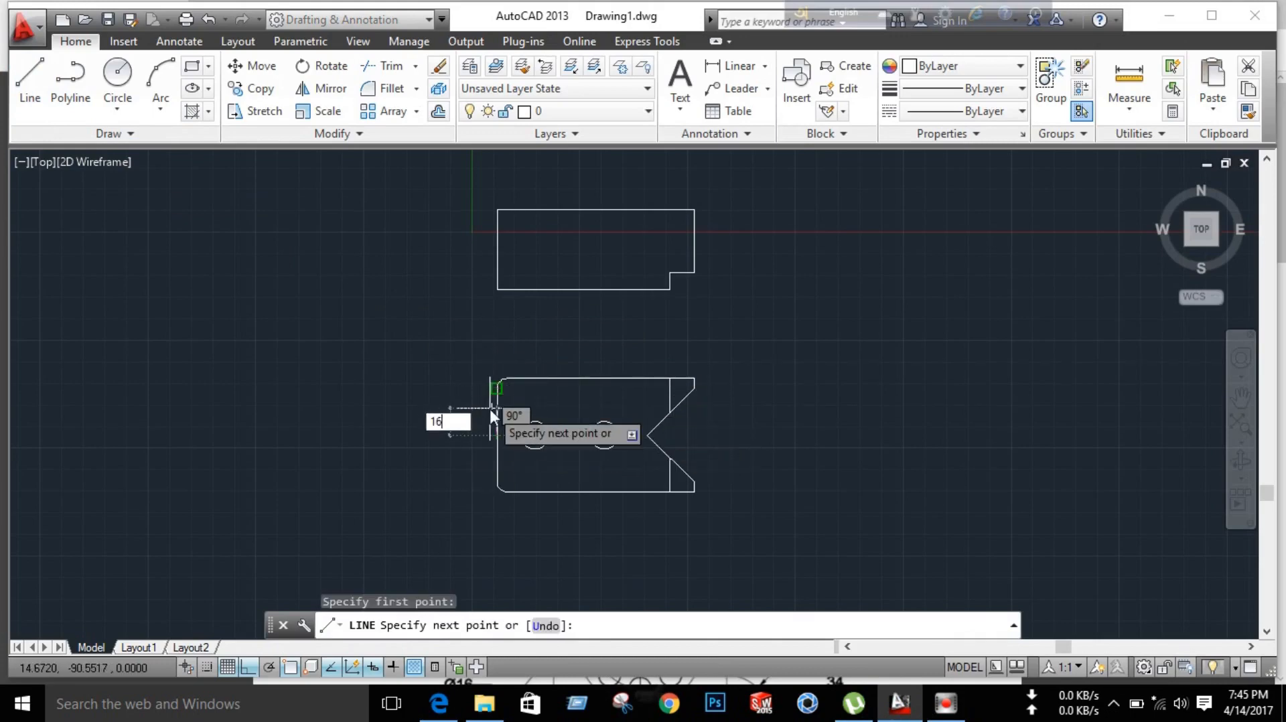
pyautogui.press('Return')
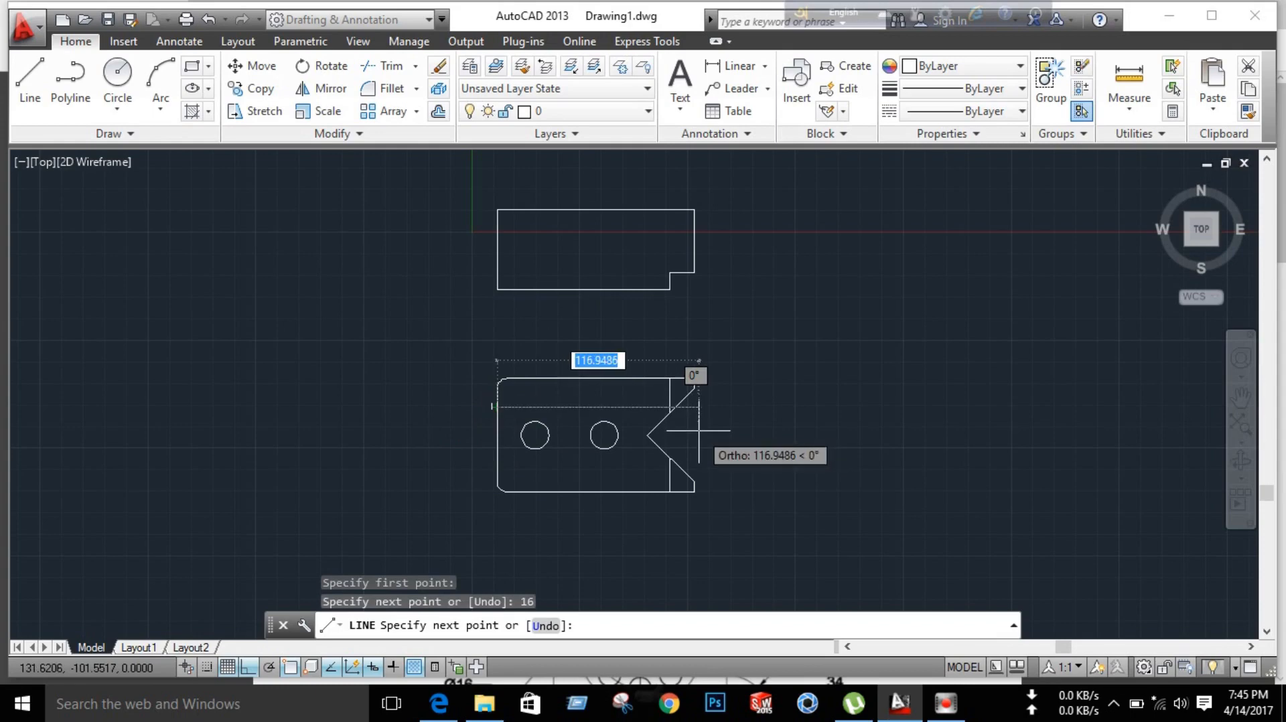
pyautogui.click(699, 431)
pyautogui.rightClick(790, 361)
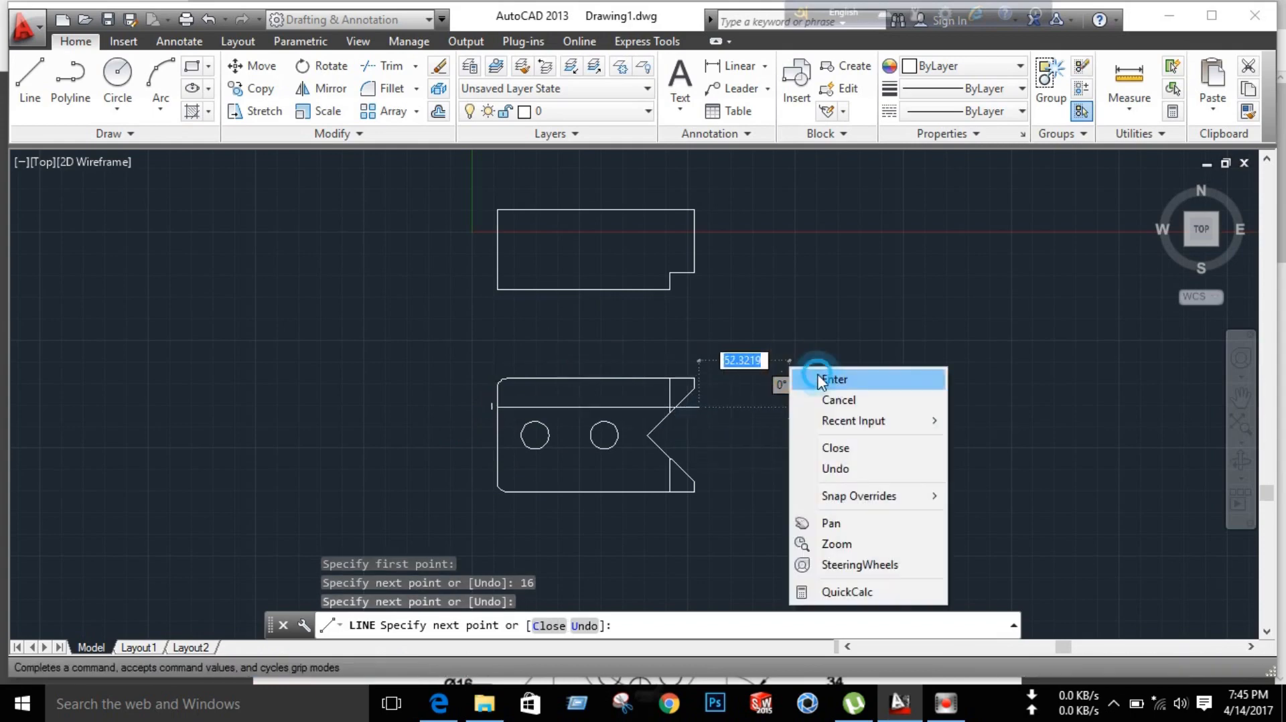
pyautogui.click(818, 379)
# Step: Draw a line 16 mm down from the midpoint of the top view's left edge, continuing horizontally past the V-notch and right edge
pyautogui.click(29, 77)
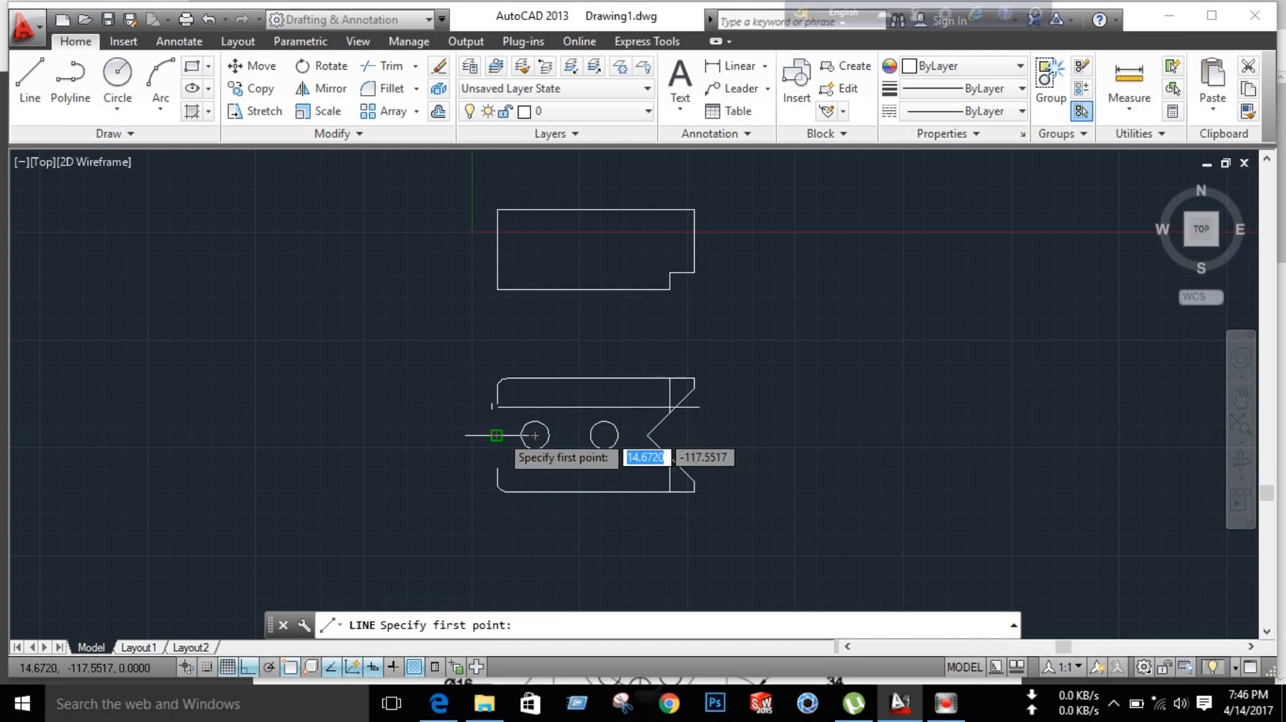
pyautogui.click(496, 435)
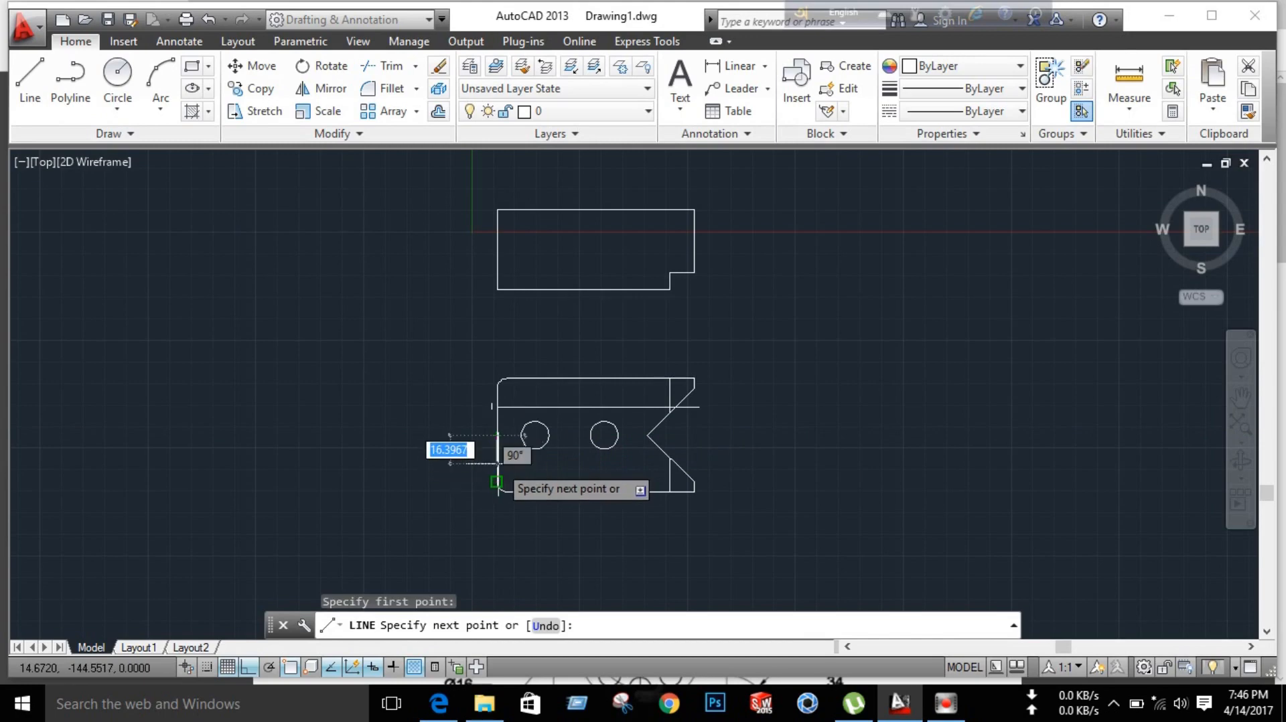
pyautogui.write('16')
pyautogui.press('Return')
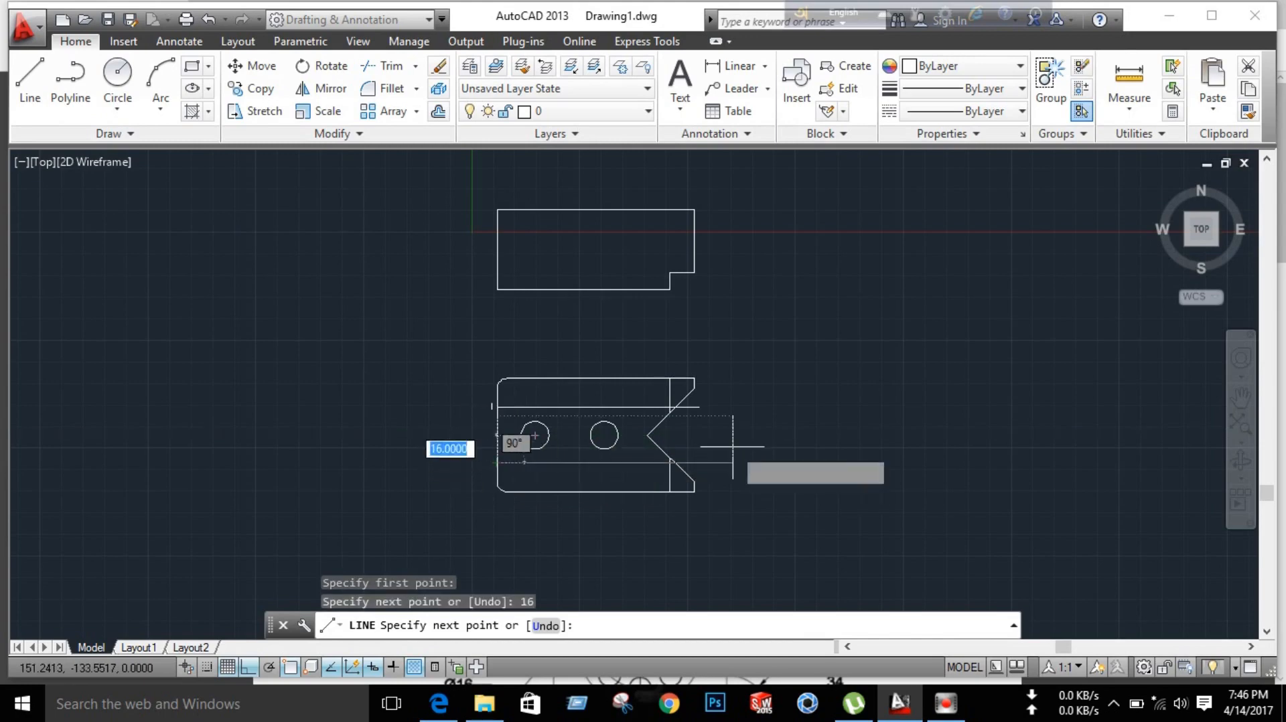
pyautogui.click(748, 445)
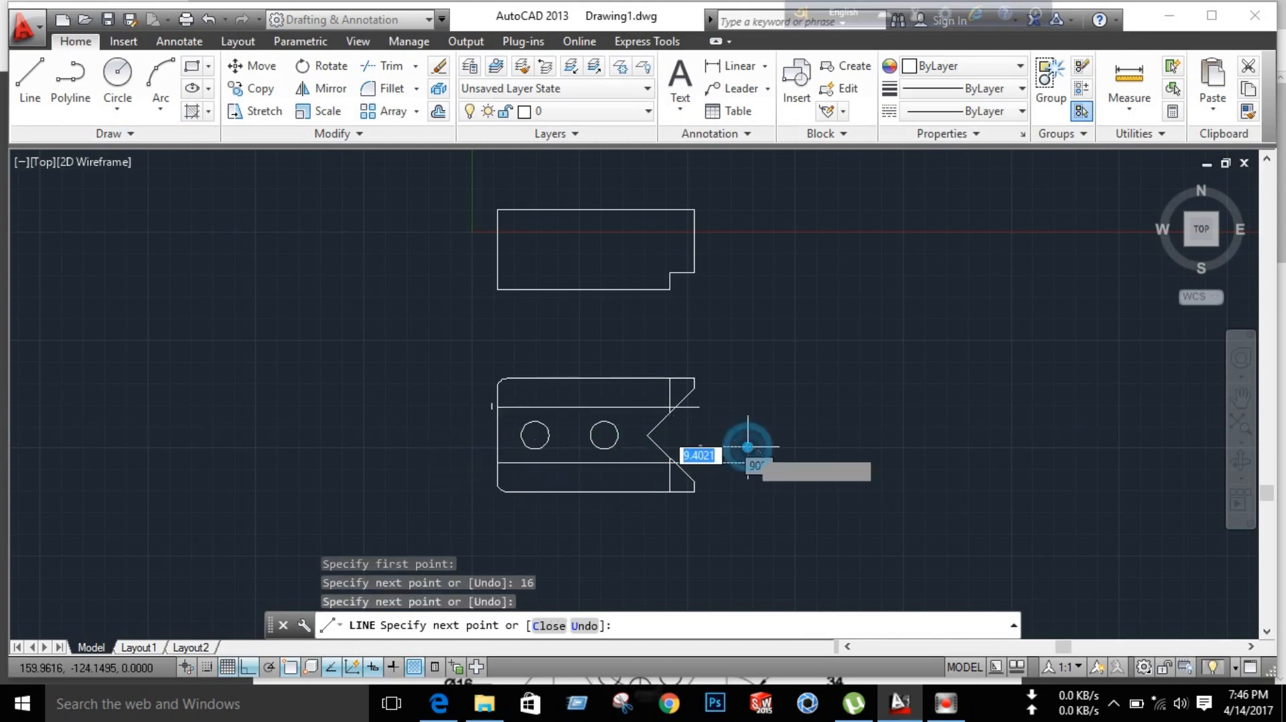
pyautogui.rightClick(817, 367)
pyautogui.click(864, 376)
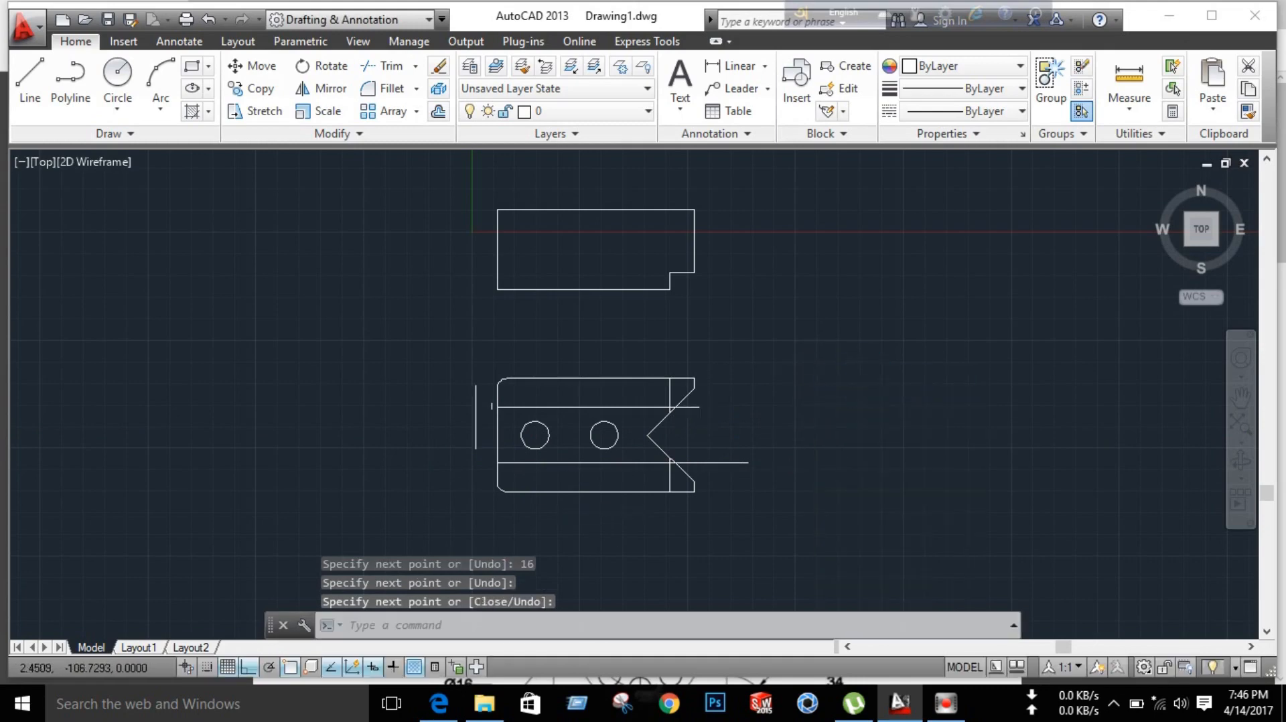
# Step: Trim the parts of the top view's two horizontal lines that extend beyond the V-notch edges
pyautogui.click(380, 67)
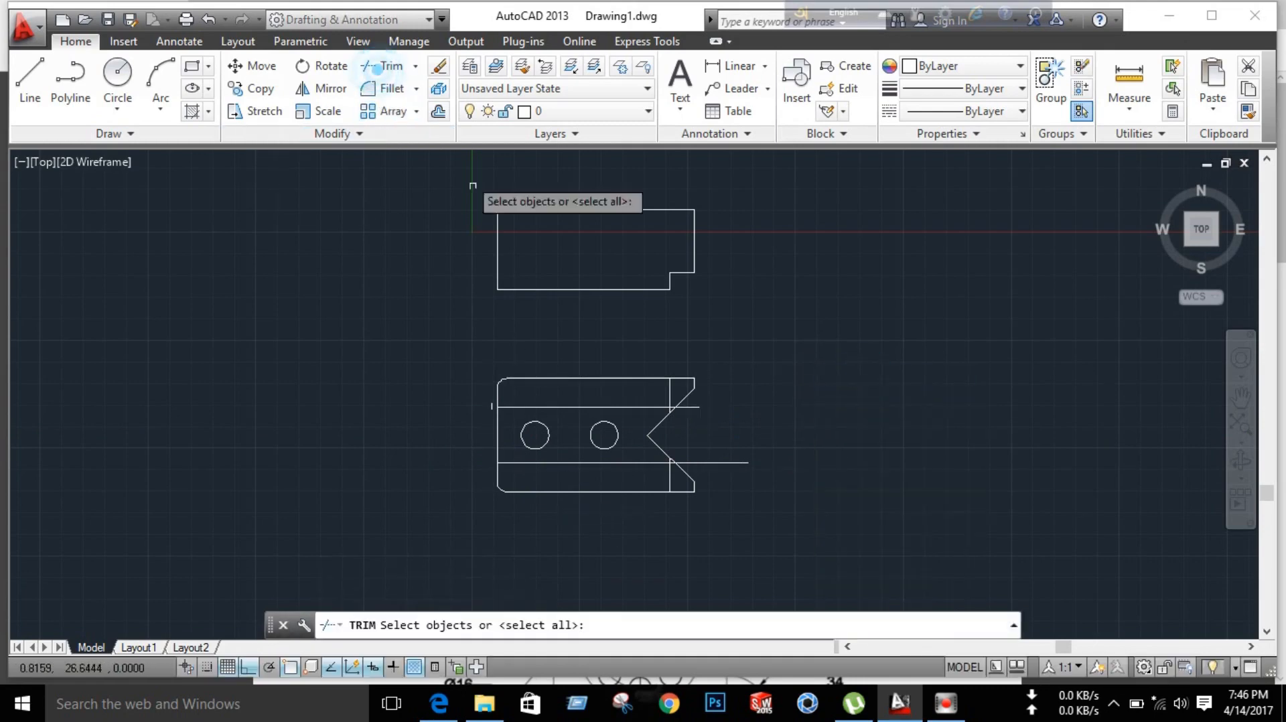
pyautogui.press('Return')
pyautogui.scroll(4, 667, 449)
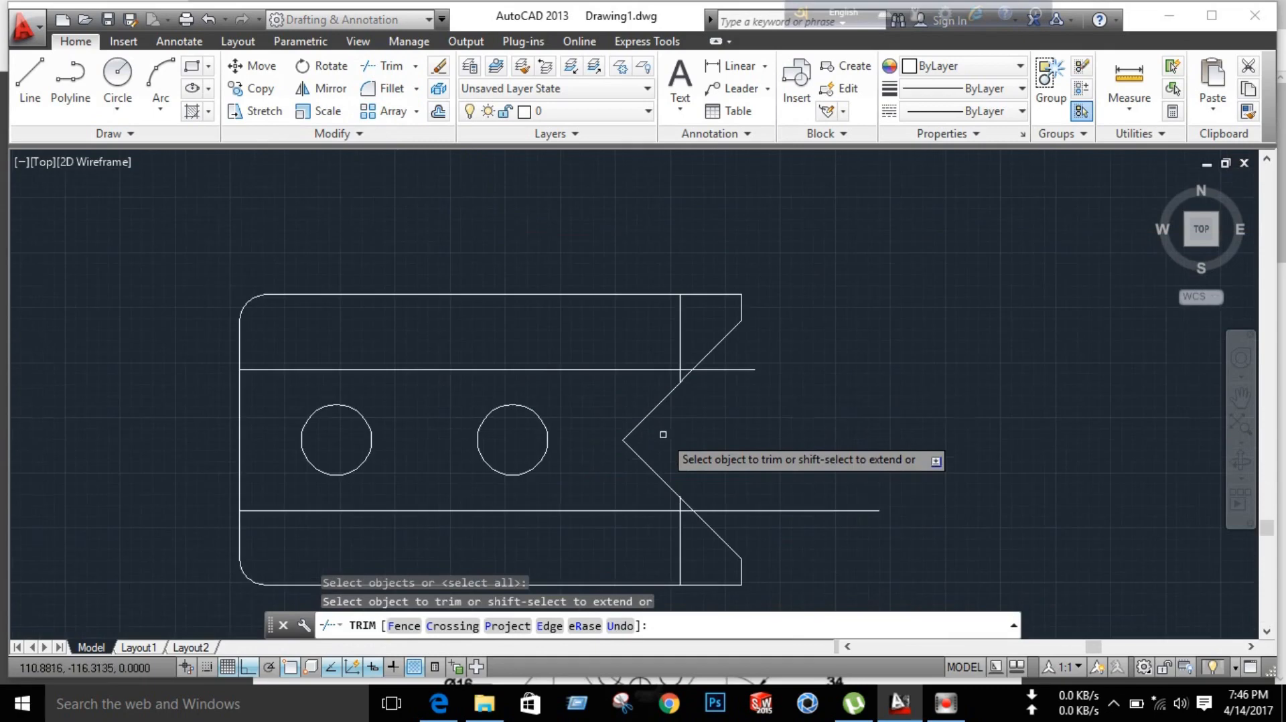
pyautogui.click(737, 368)
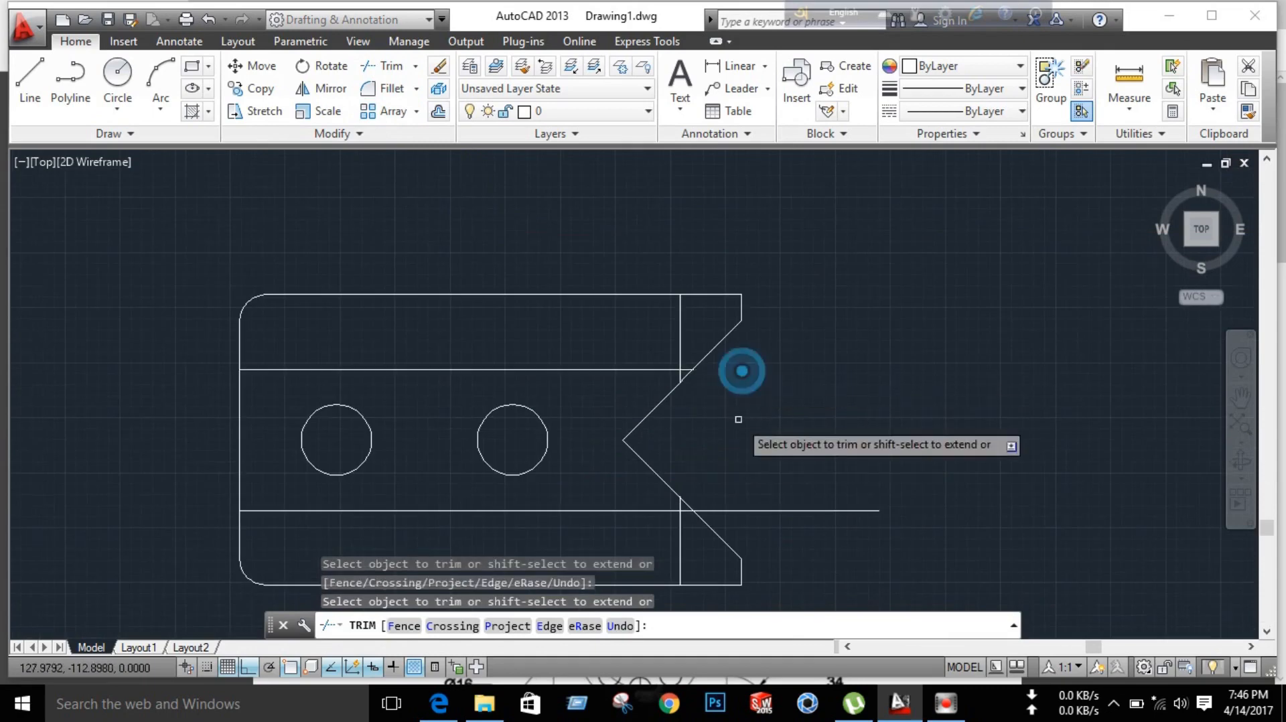
pyautogui.click(763, 511)
pyautogui.scroll(-4, 561, 452)
pyautogui.press('Escape')
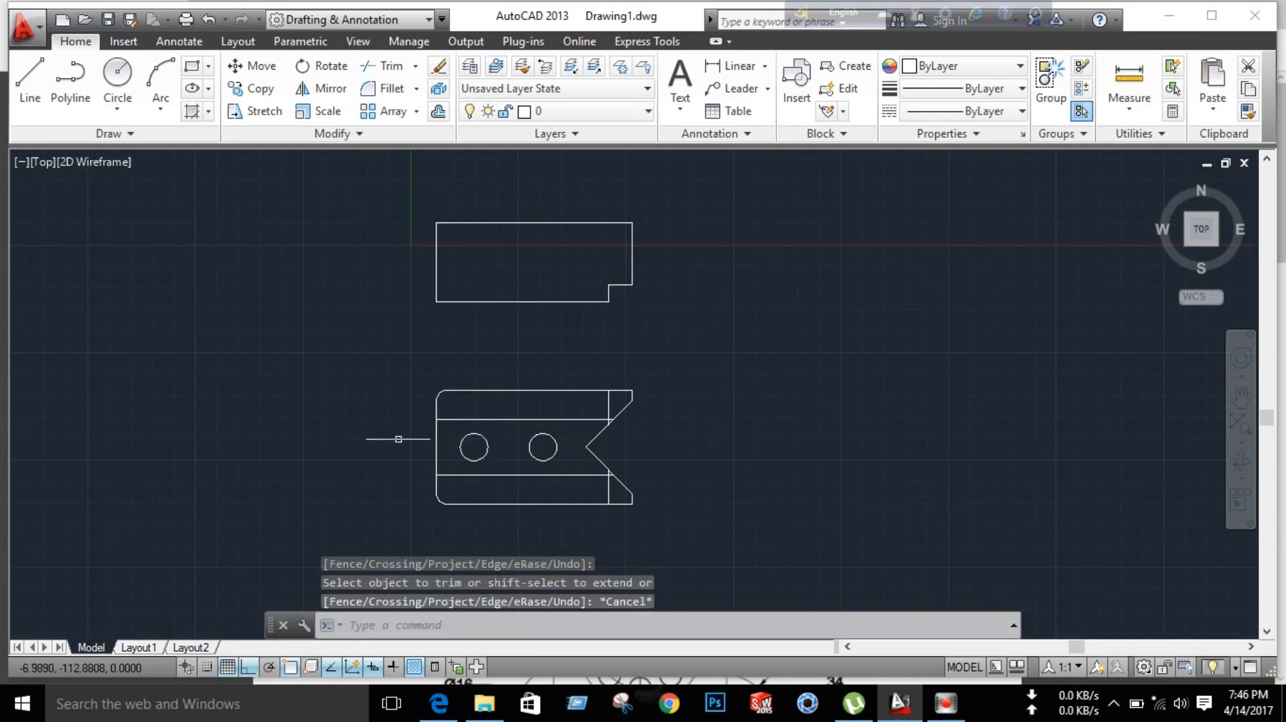
# Step: Load the HIDDEN linetype from acad.lin into the drawing
pyautogui.click(1020, 111)
pyautogui.click(911, 232)
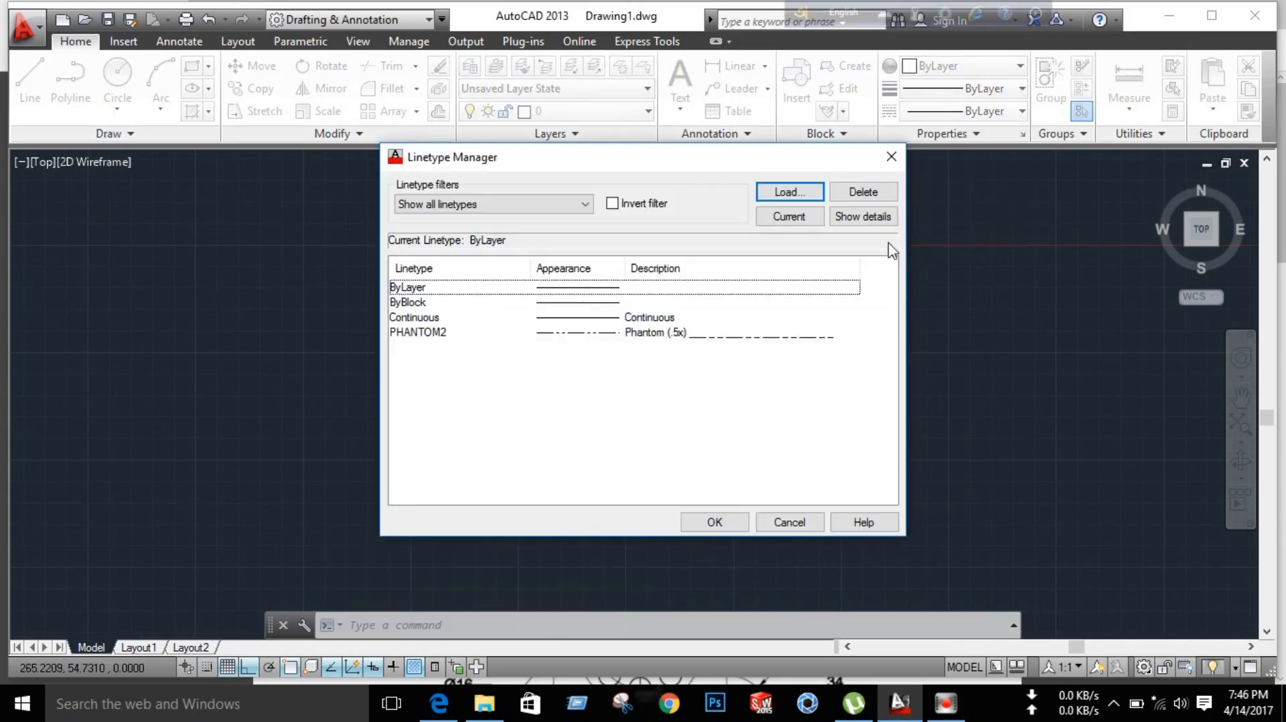
pyautogui.click(789, 191)
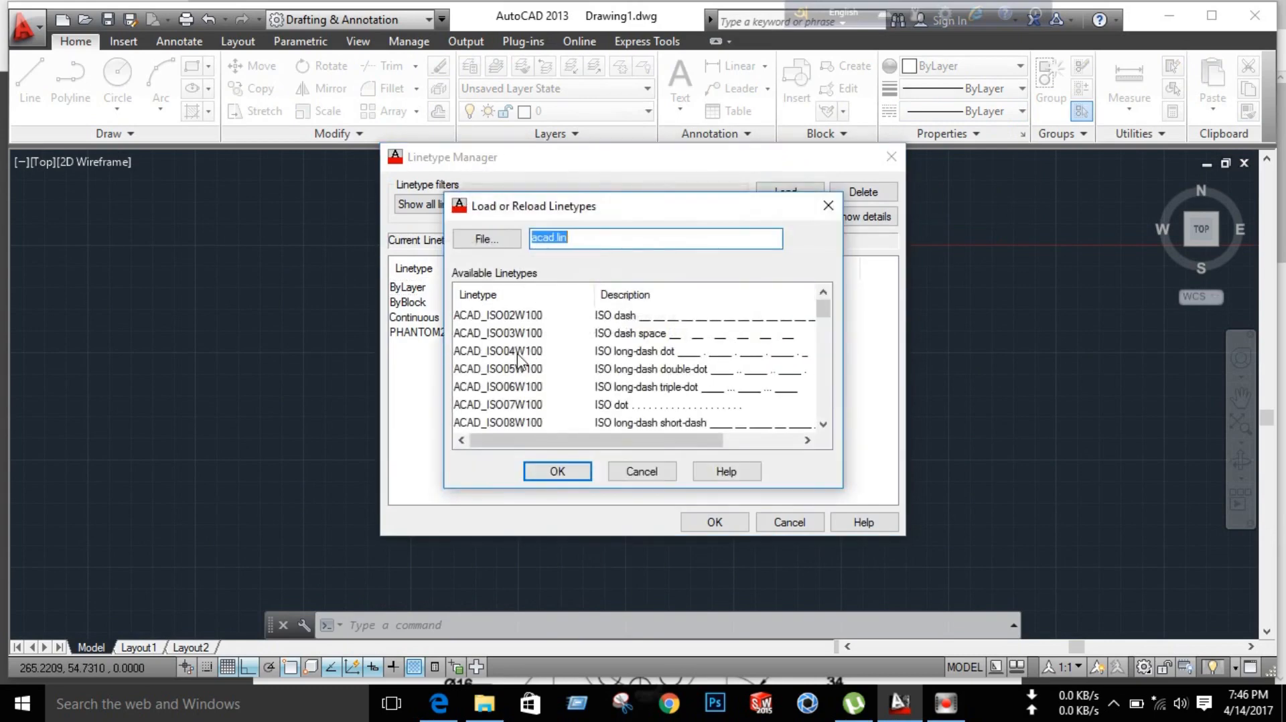
pyautogui.scroll(-8, 517, 362)
pyautogui.scroll(-4, 521, 361)
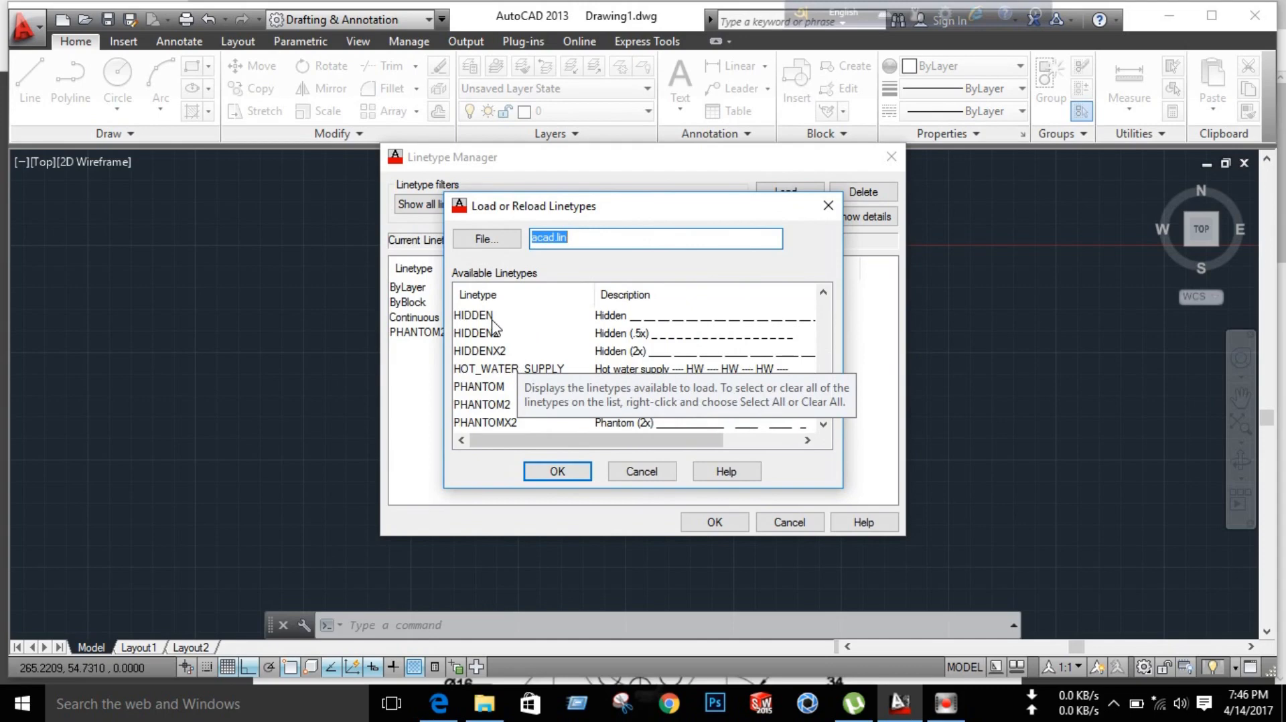
pyautogui.click(481, 316)
pyautogui.click(563, 472)
pyautogui.click(713, 521)
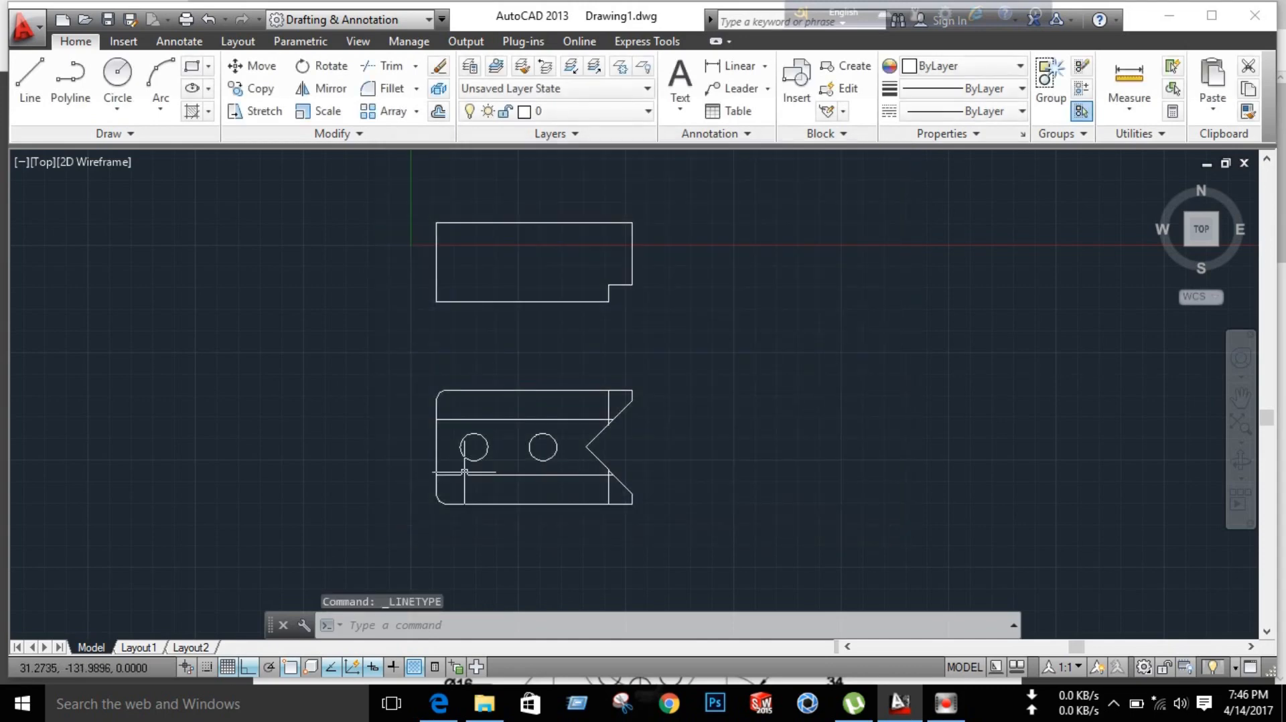
# Step: Apply the HIDDEN linetype to the top view's two inner horizontal lines above and below the holes
pyautogui.click(501, 420)
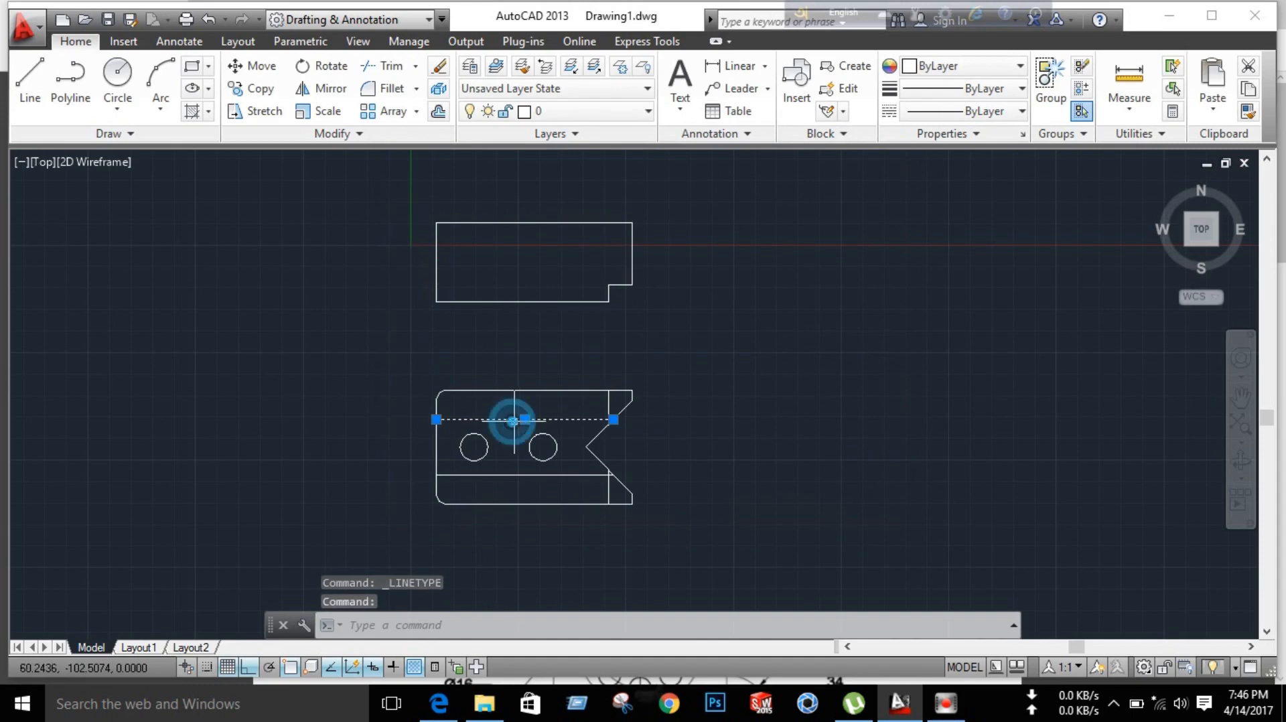
pyautogui.click(536, 475)
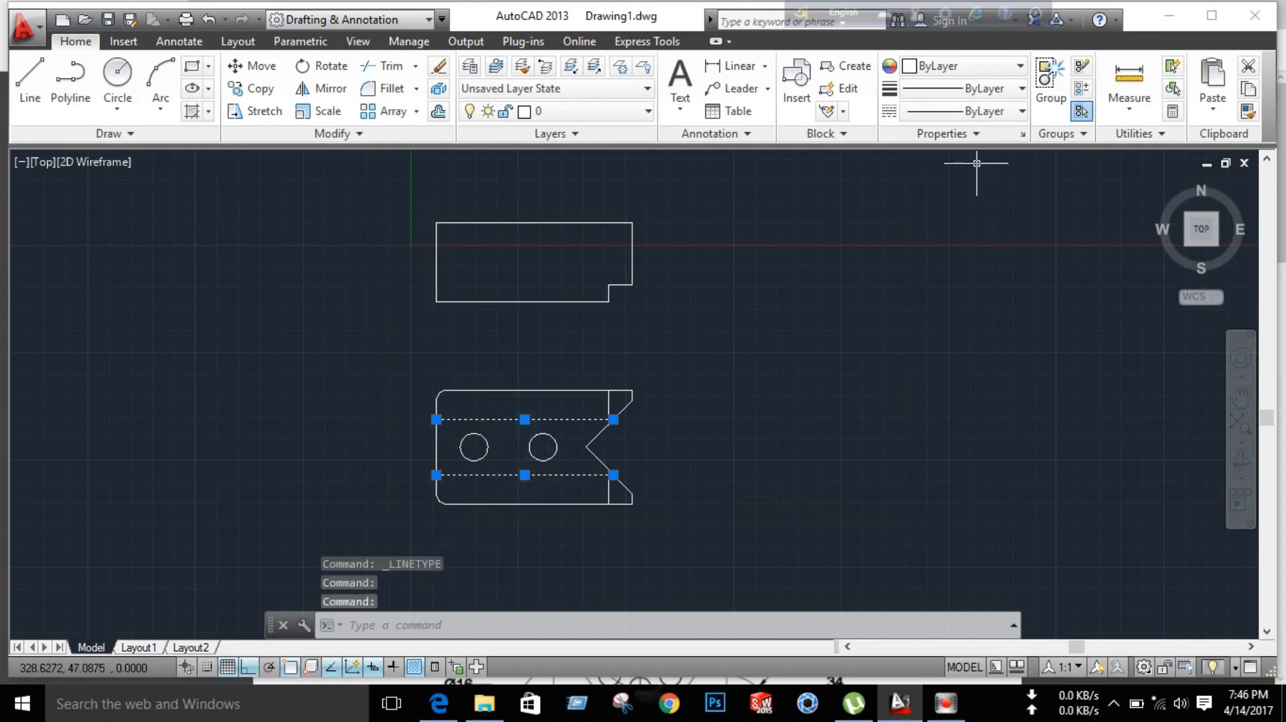
pyautogui.click(1020, 113)
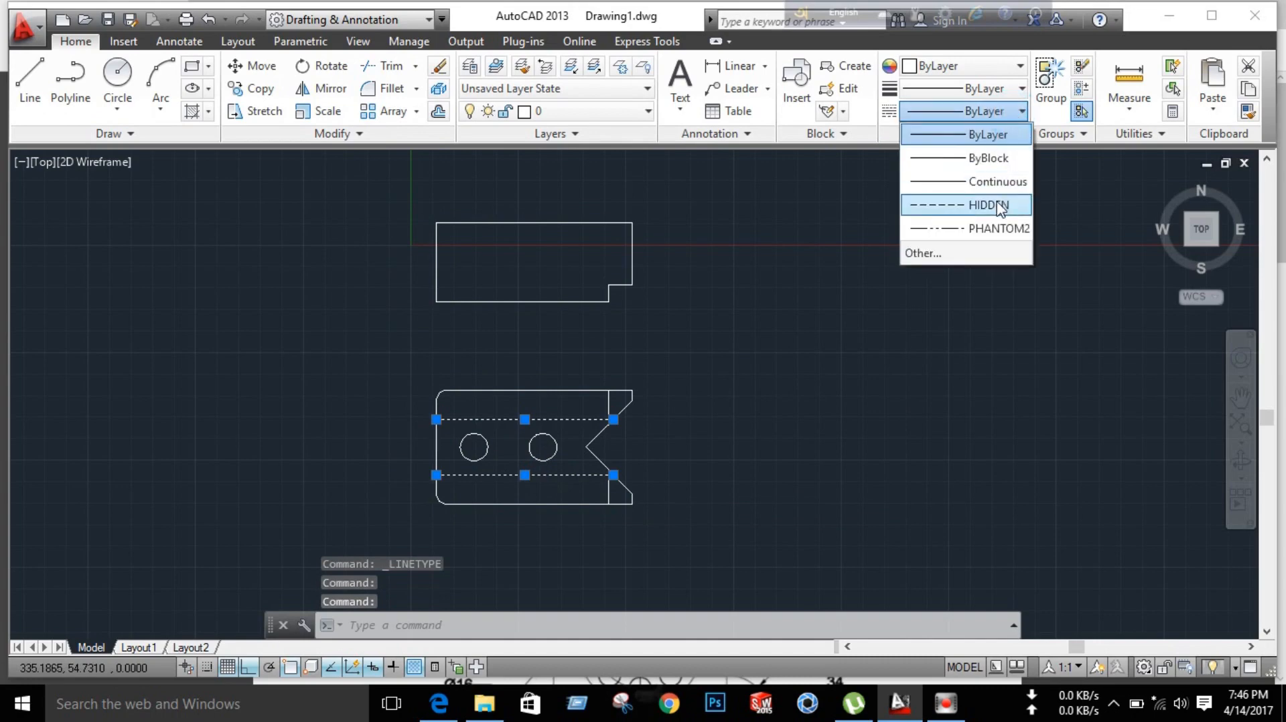
pyautogui.click(992, 202)
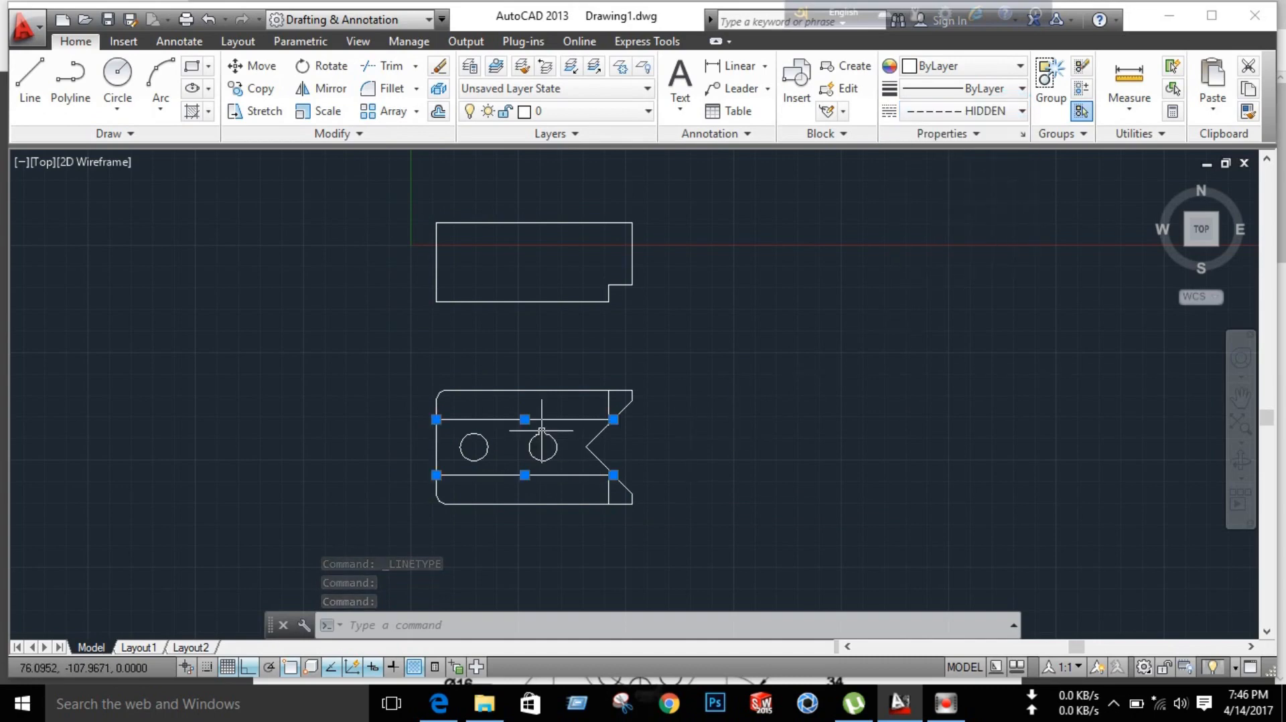
pyautogui.press('Escape')
# Step: Open the properties of the top view's two HIDDEN lines and set their linetype scale to 7
pyautogui.scroll(6, 562, 426)
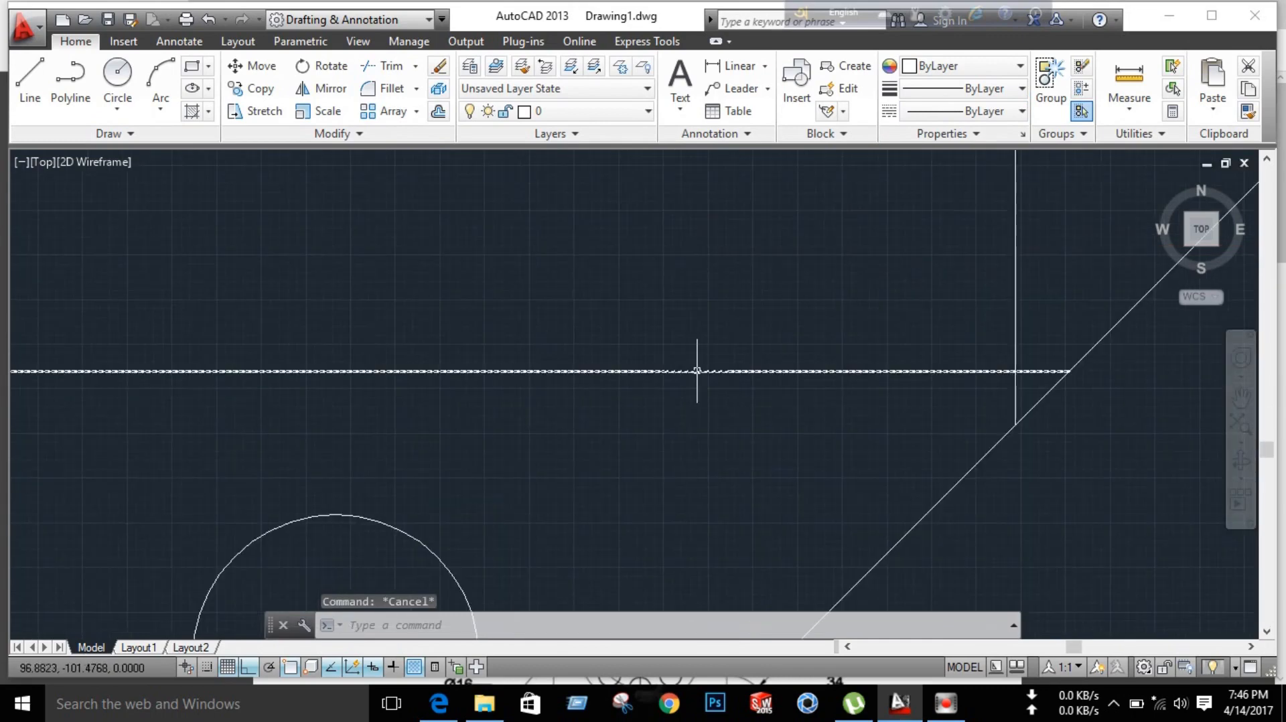
pyautogui.scroll(-4, 494, 394)
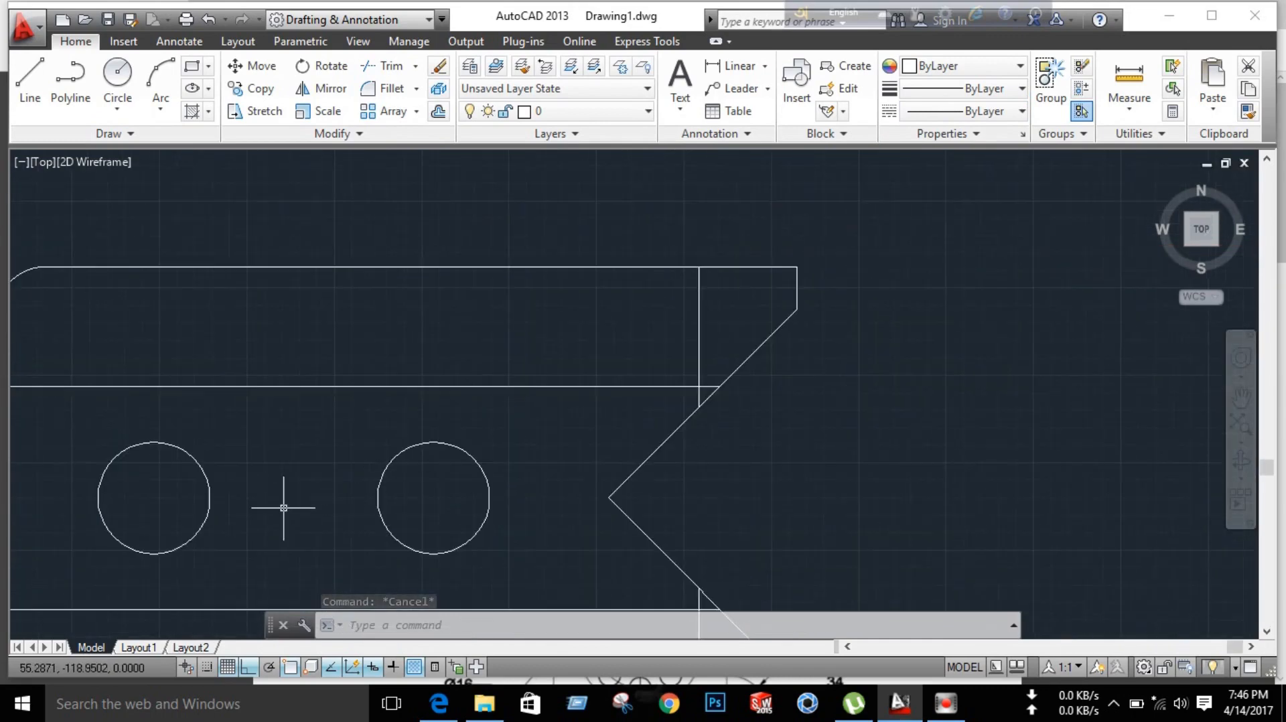
pyautogui.scroll(-2, 283, 507)
pyautogui.scroll(-2, 60, 514)
pyautogui.moveTo(63, 510); pyautogui.dragTo(547, 440, button='middle')
pyautogui.scroll(4, 617, 425)
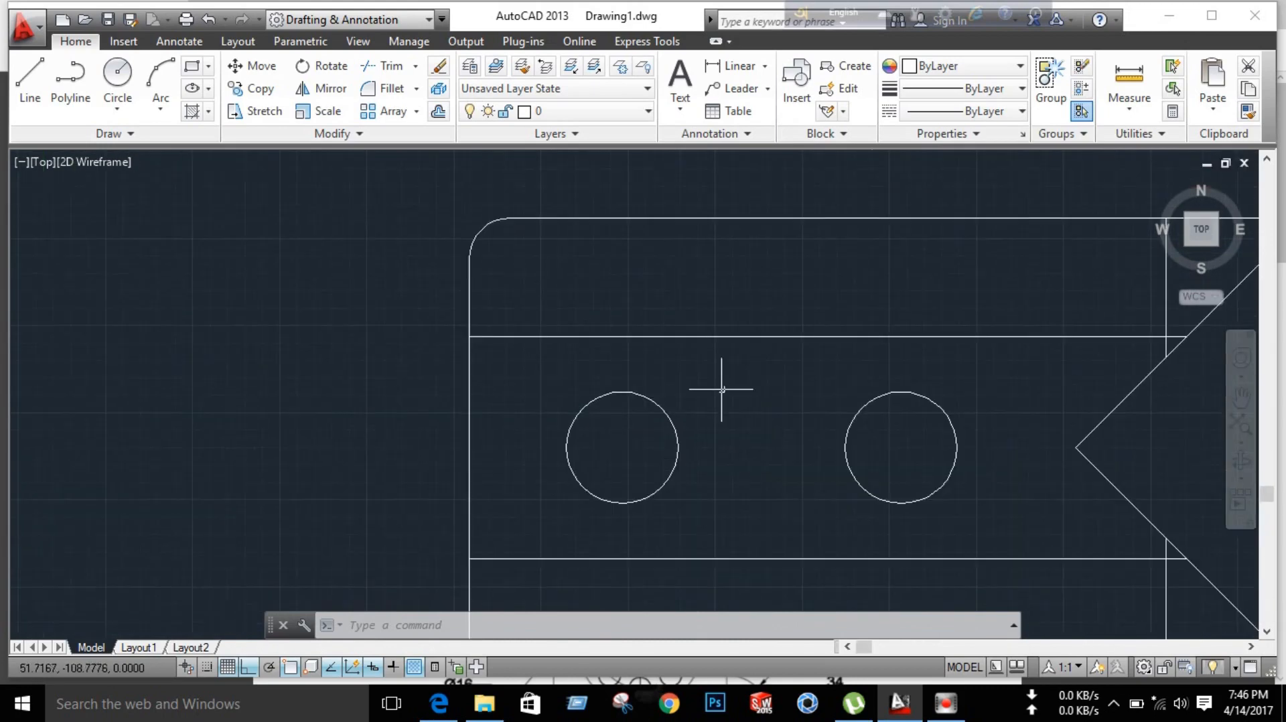
pyautogui.click(781, 334)
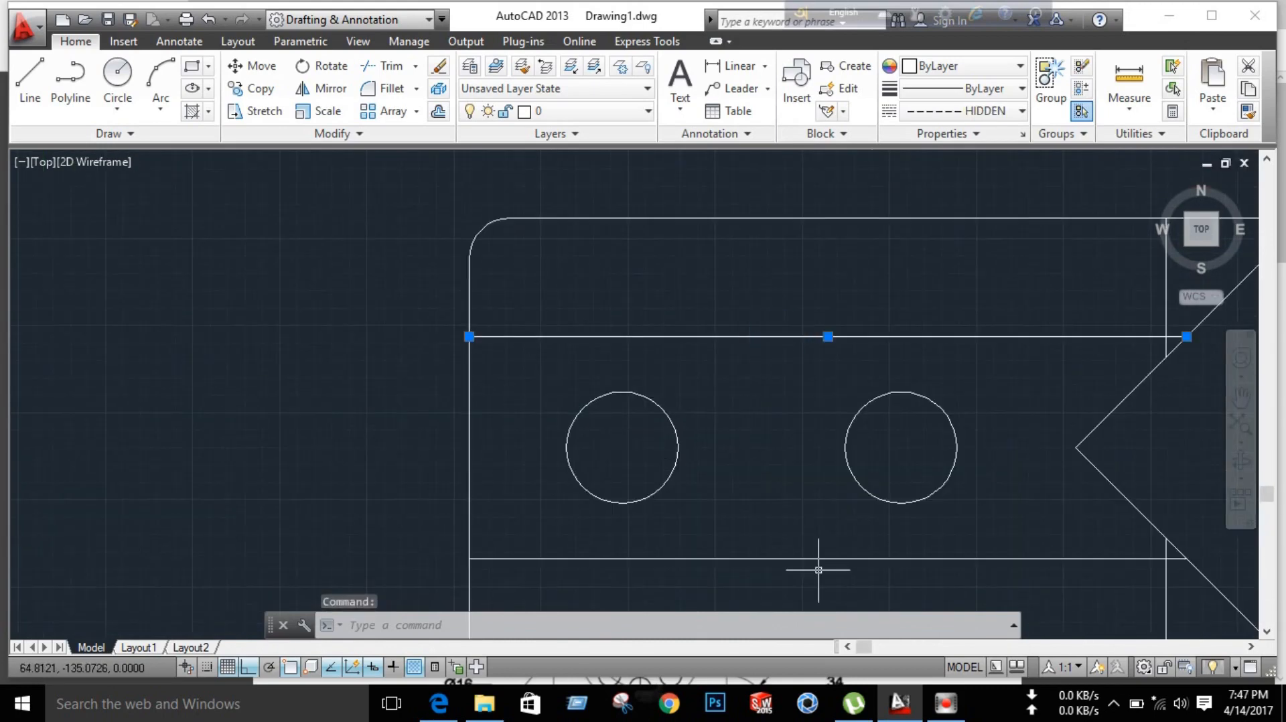
pyautogui.click(836, 557)
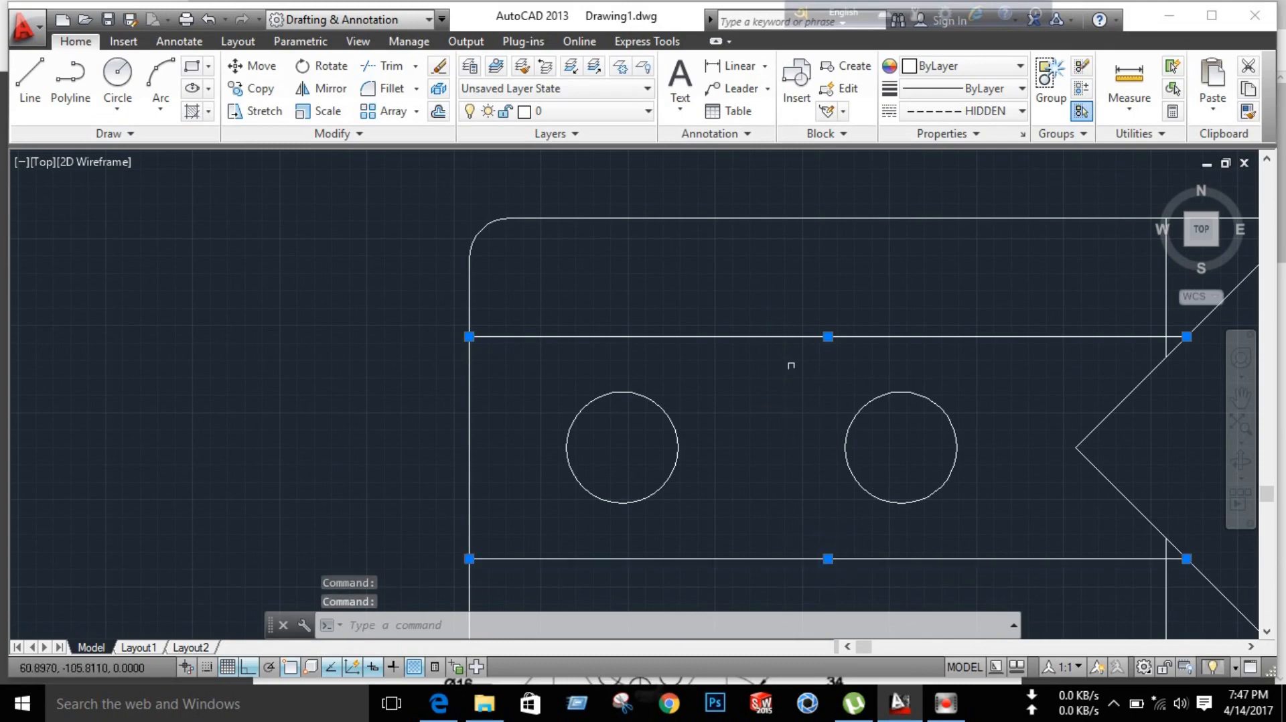
pyautogui.rightClick(827, 336)
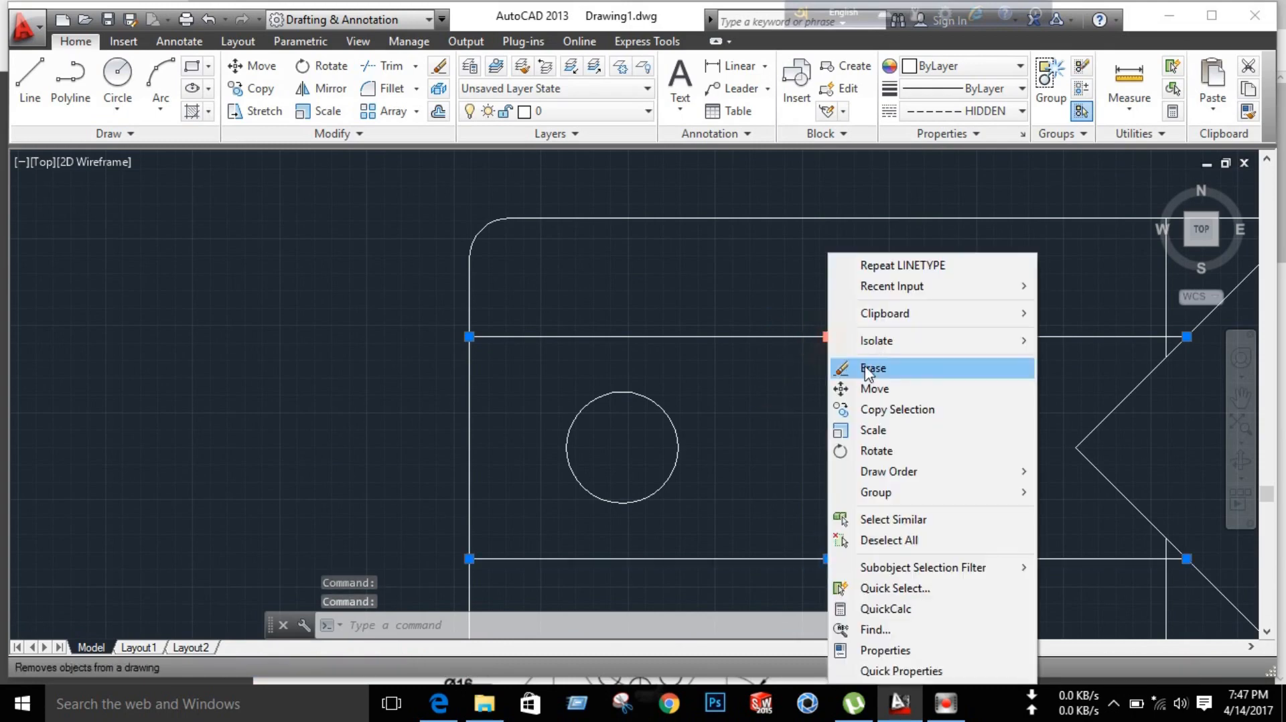
pyautogui.click(910, 648)
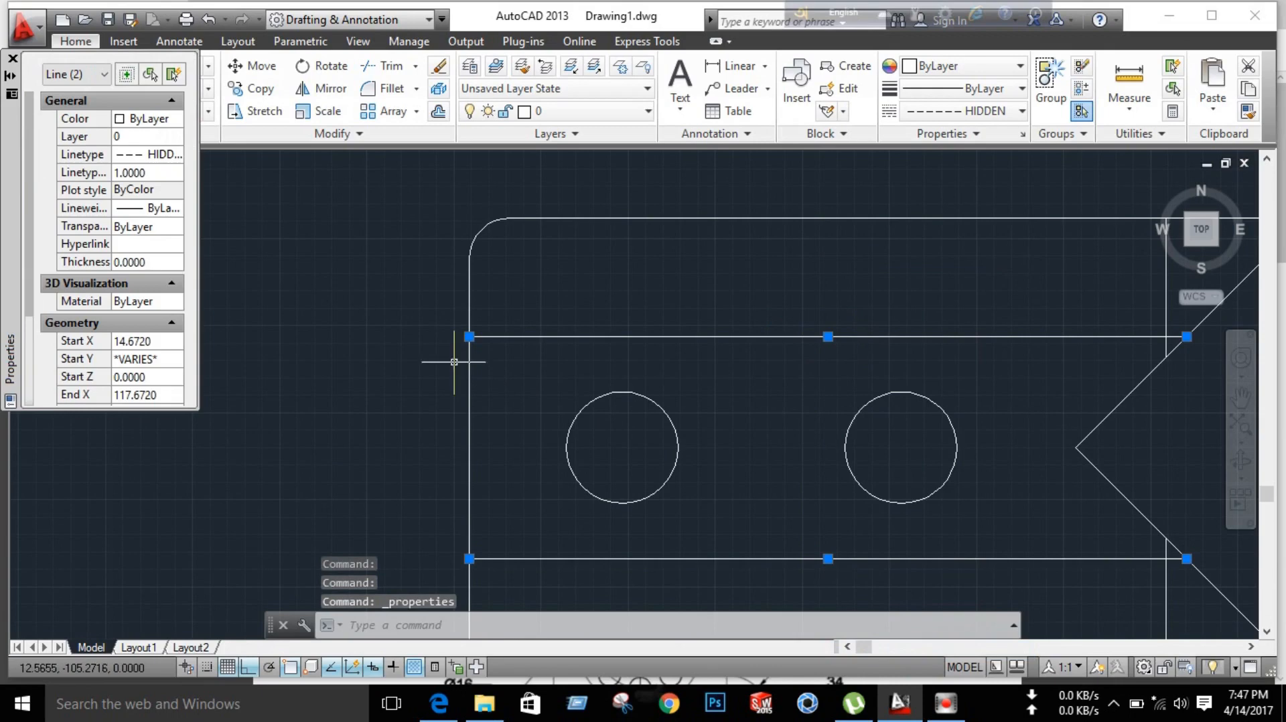
pyautogui.click(150, 174)
pyautogui.write('7')
pyautogui.click(146, 195)
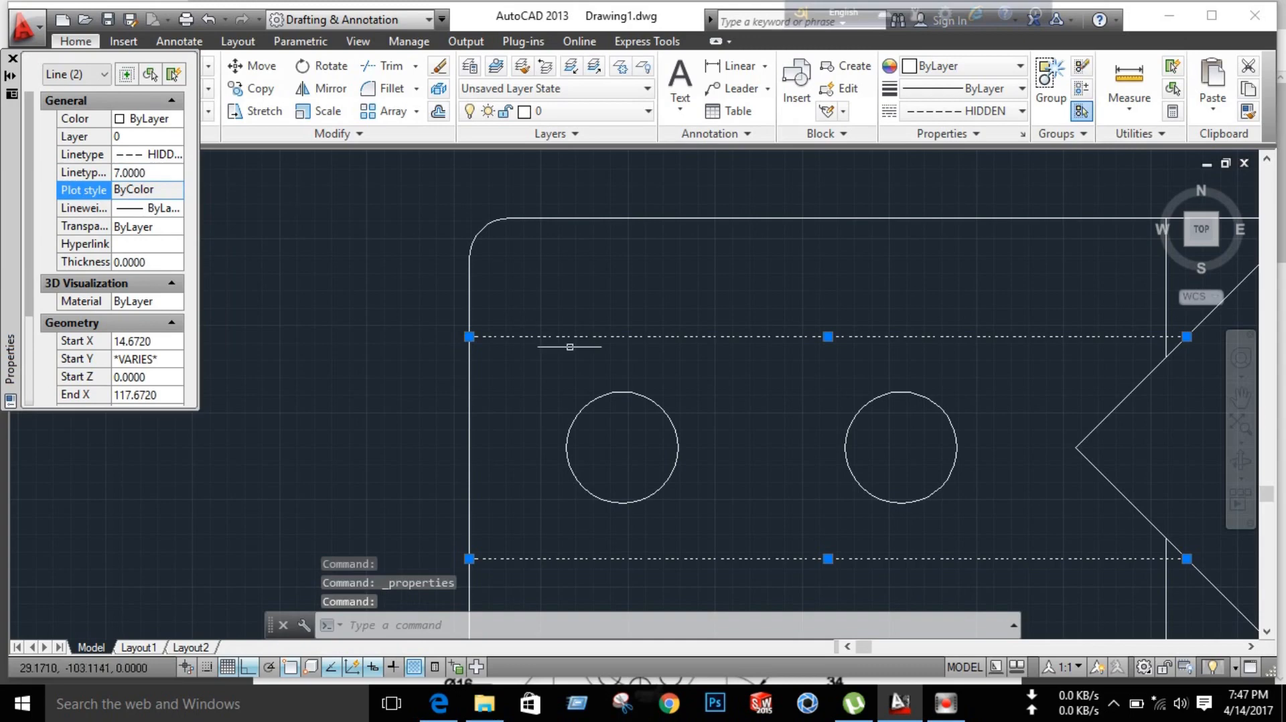
pyautogui.scroll(-4, 739, 482)
pyautogui.scroll(2, 832, 534)
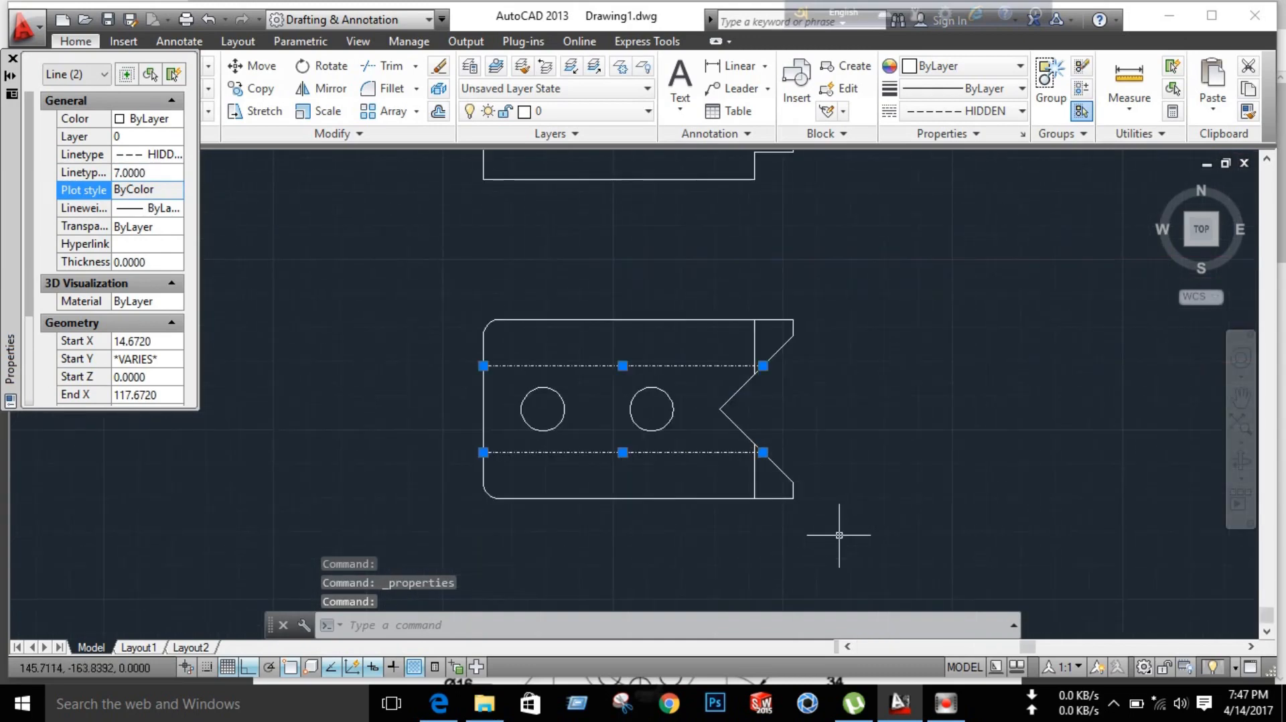
# Step: Set the linetype scale of the two HIDDEN lines to 8, and close their properties
pyautogui.click(159, 172)
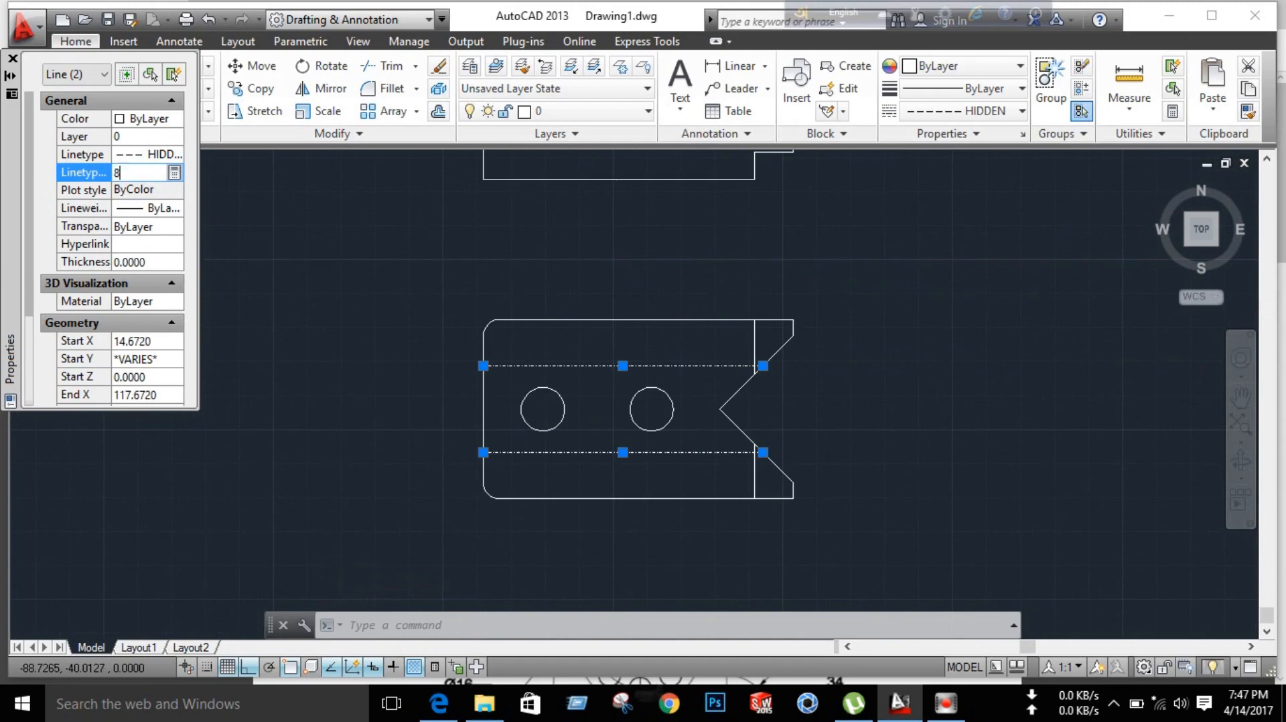
pyautogui.press('Return')
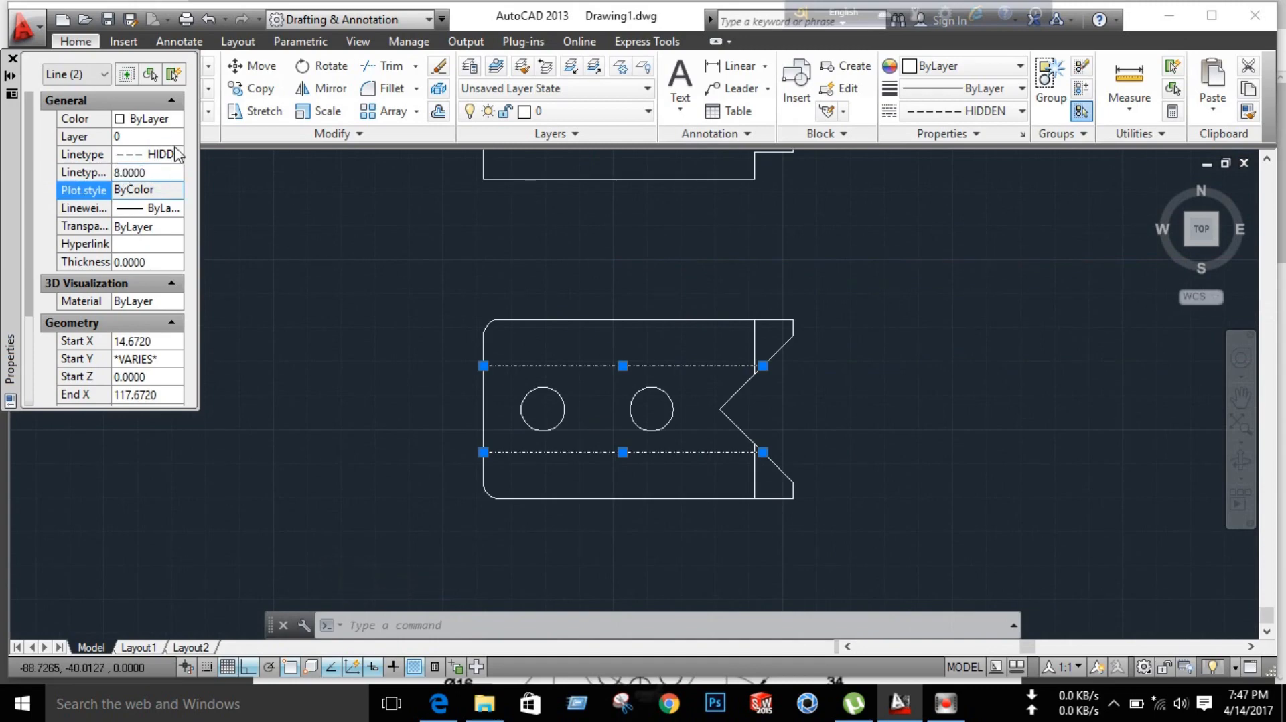
pyautogui.click(12, 58)
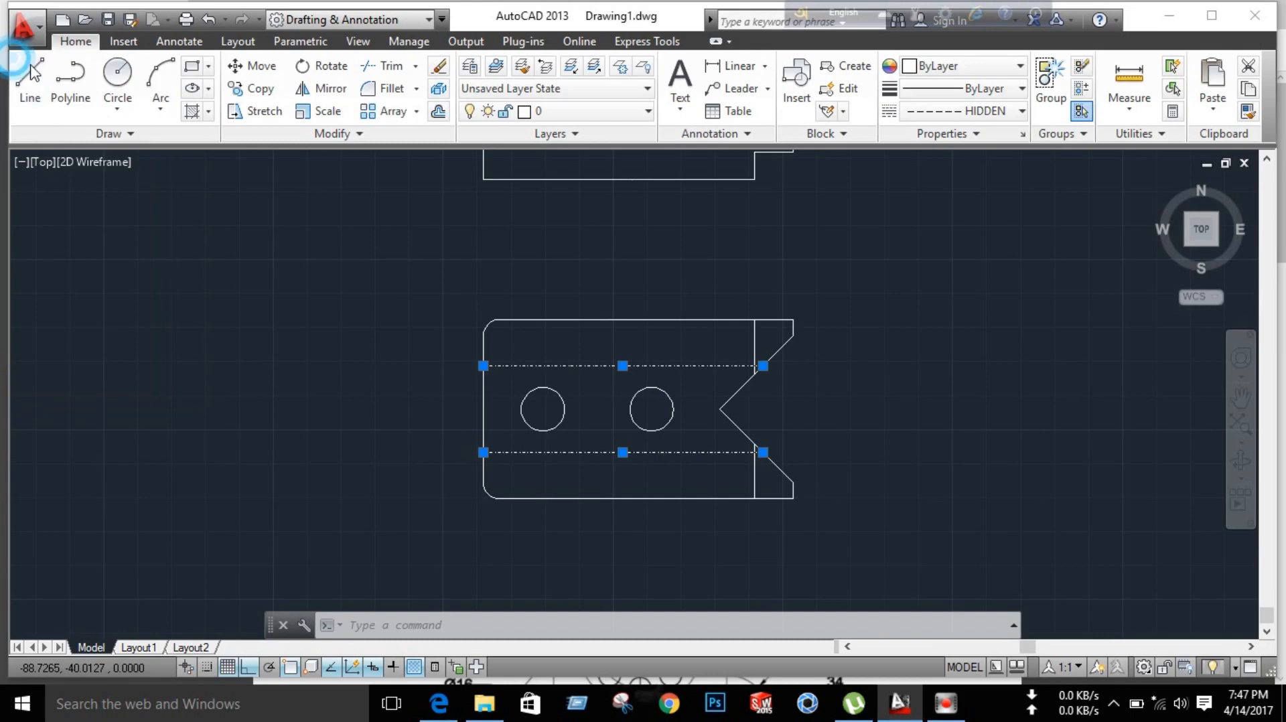
pyautogui.press('Escape')
pyautogui.scroll(-4, 819, 386)
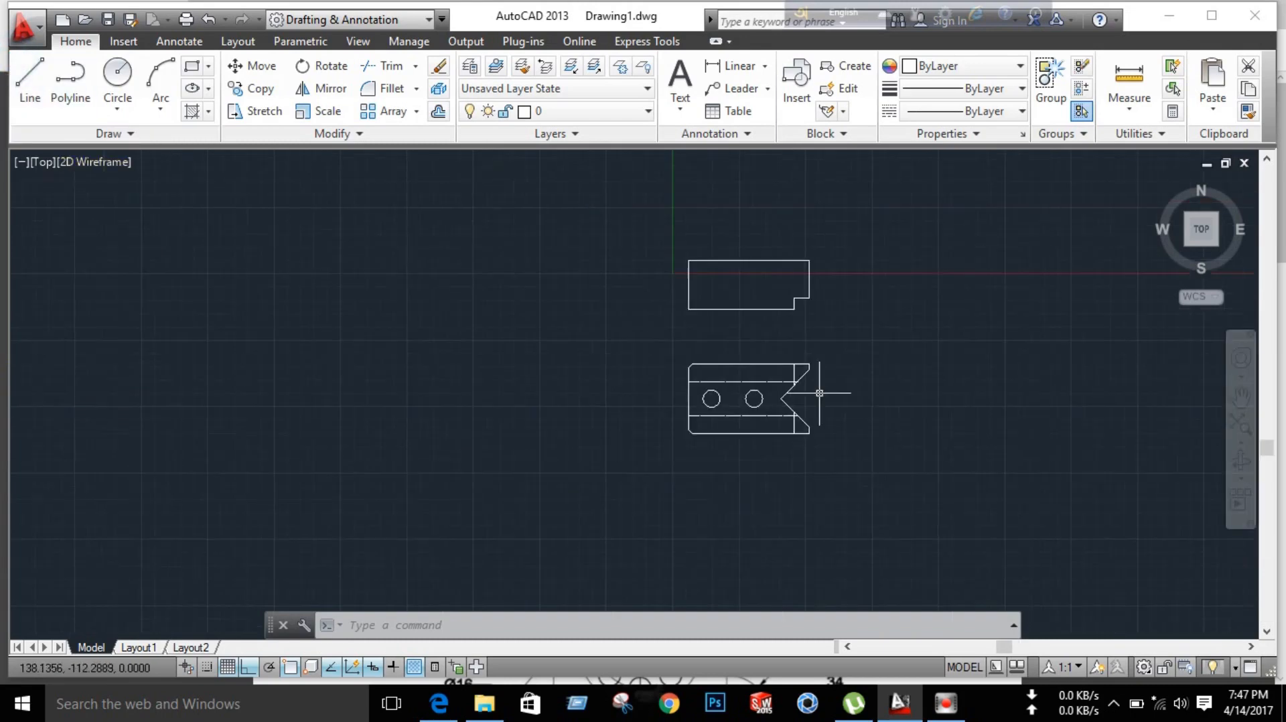
pyautogui.scroll(2, 891, 380)
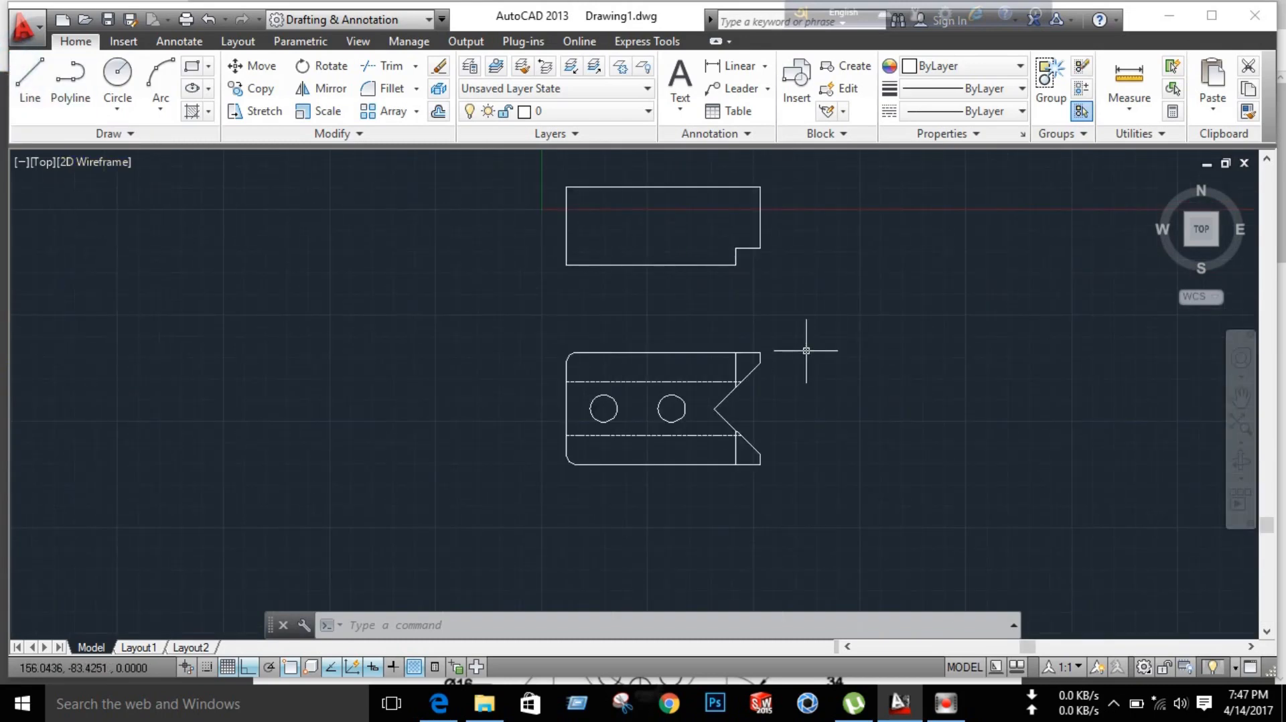
# Step: Check the hole centre lines in Day 4.pdf, and in AutoCAD draw a horizontal centre line in connected segments through both holes, extending beyond them
pyautogui.hotkey('alt', 'Tab')
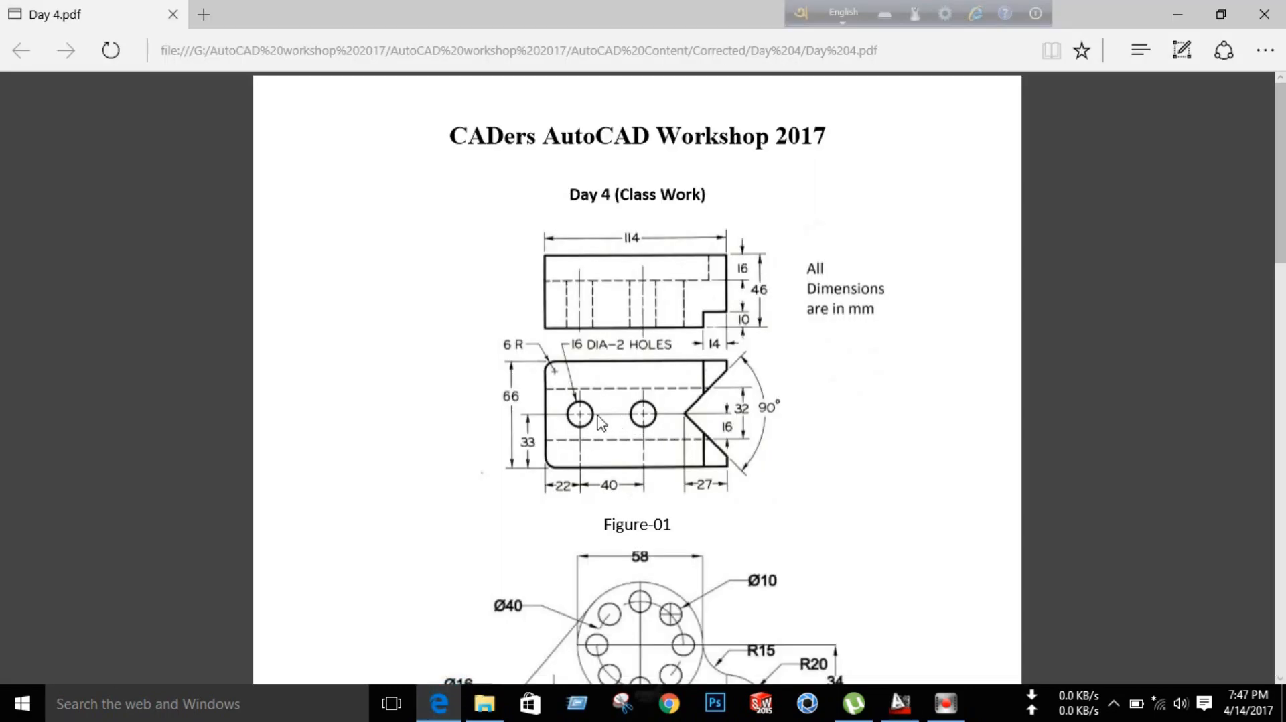
pyautogui.click(900, 703)
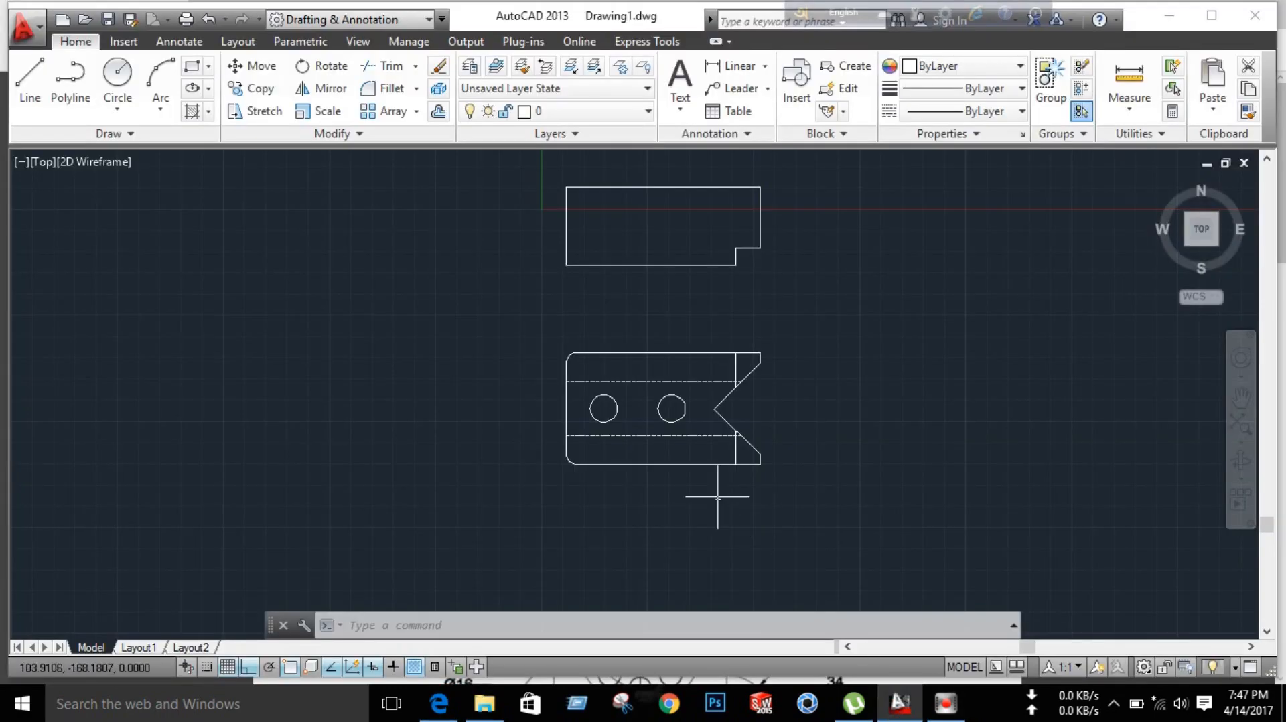
pyautogui.click(29, 77)
pyautogui.scroll(4, 589, 453)
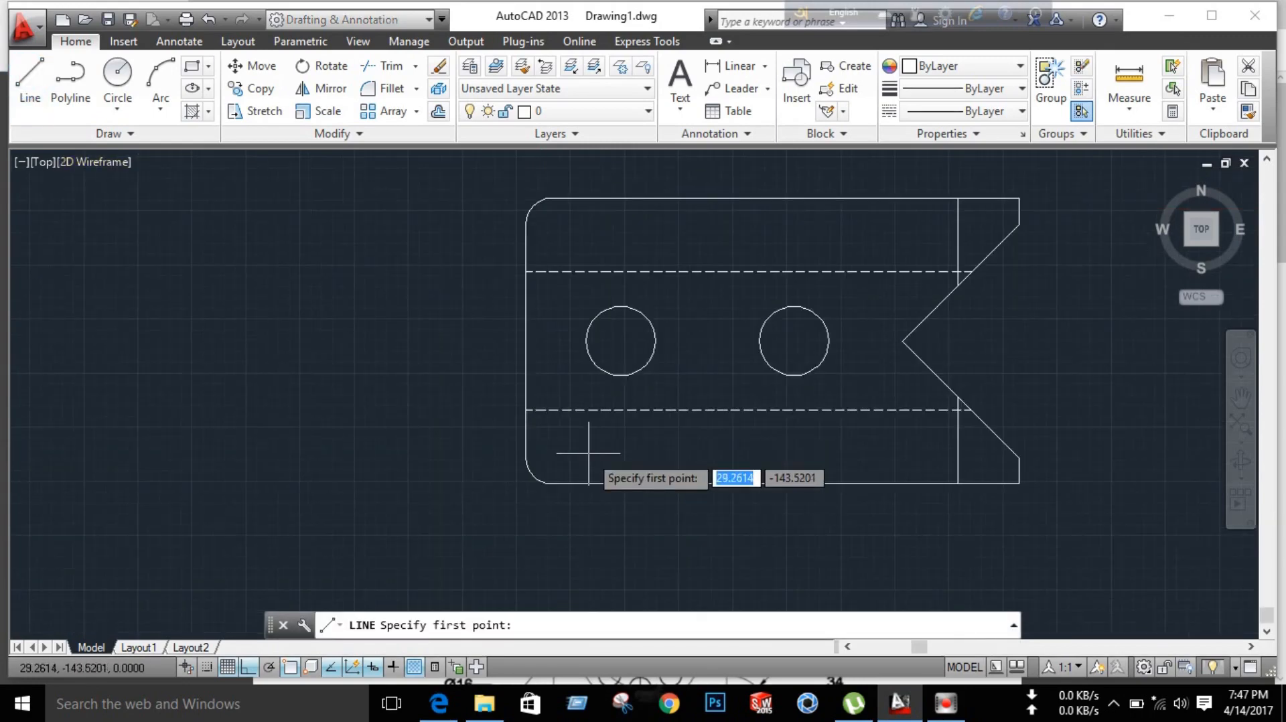
pyautogui.click(621, 340)
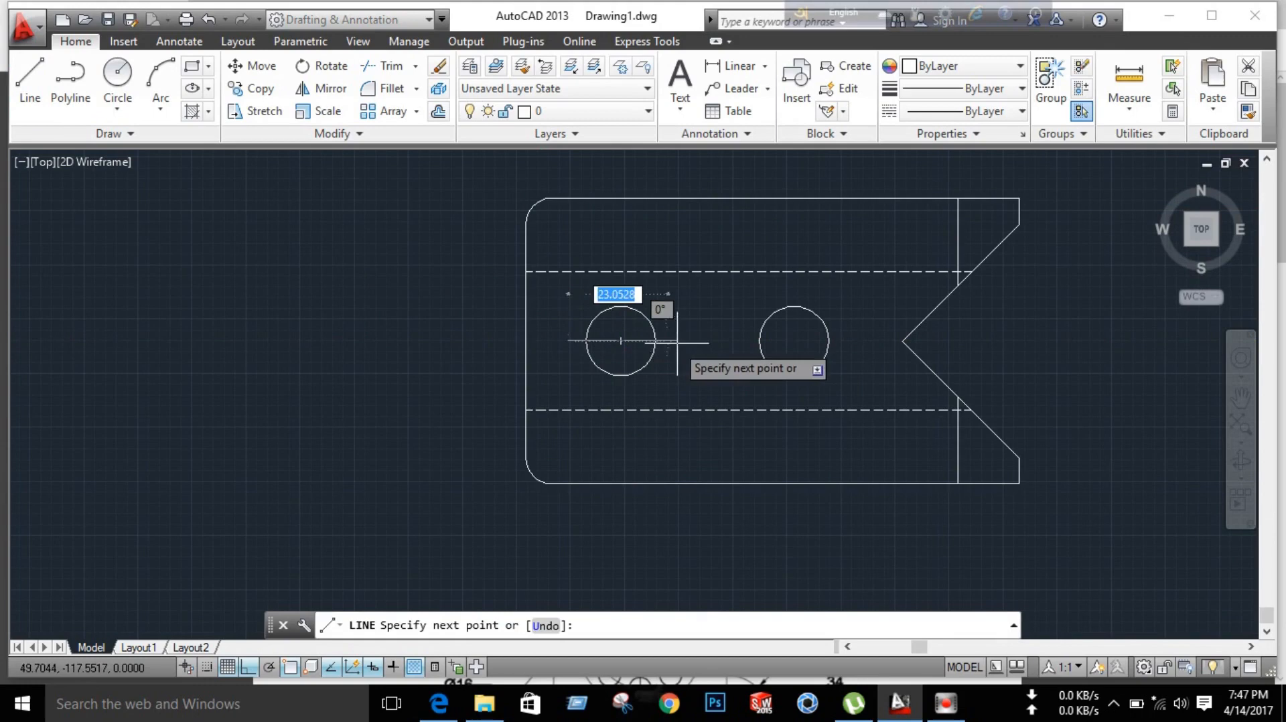
pyautogui.click(686, 340)
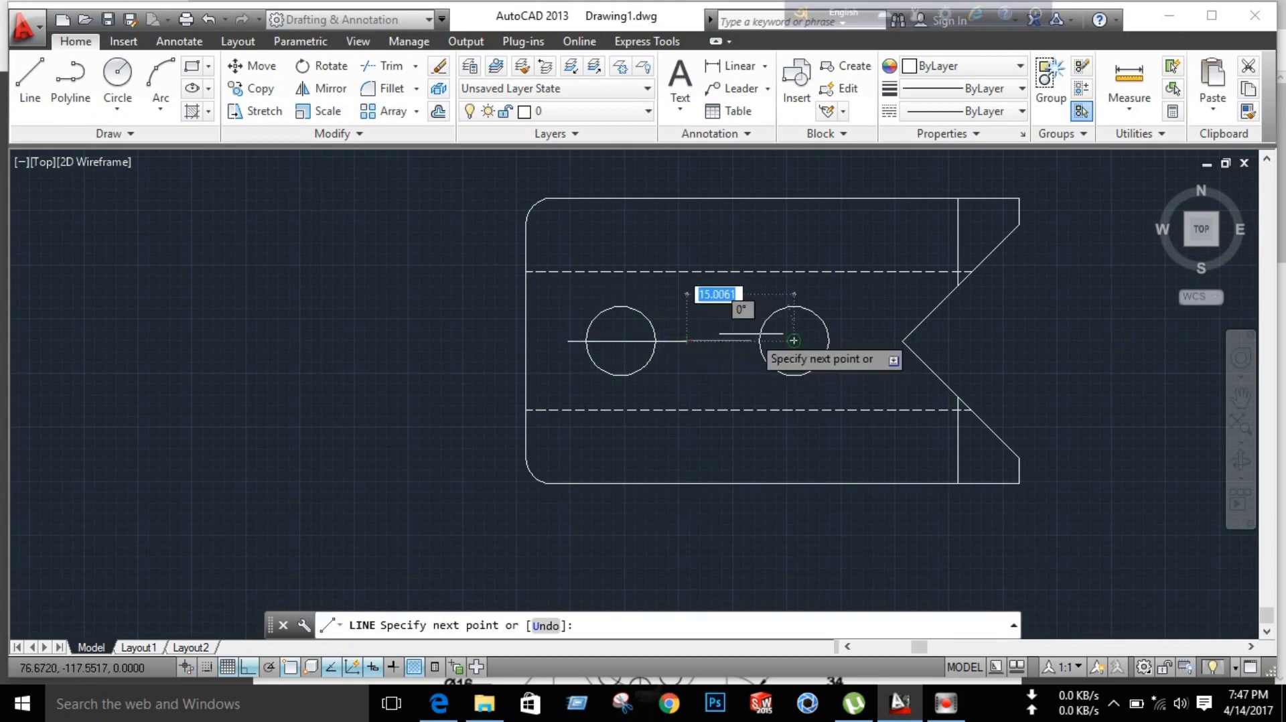
pyautogui.click(748, 341)
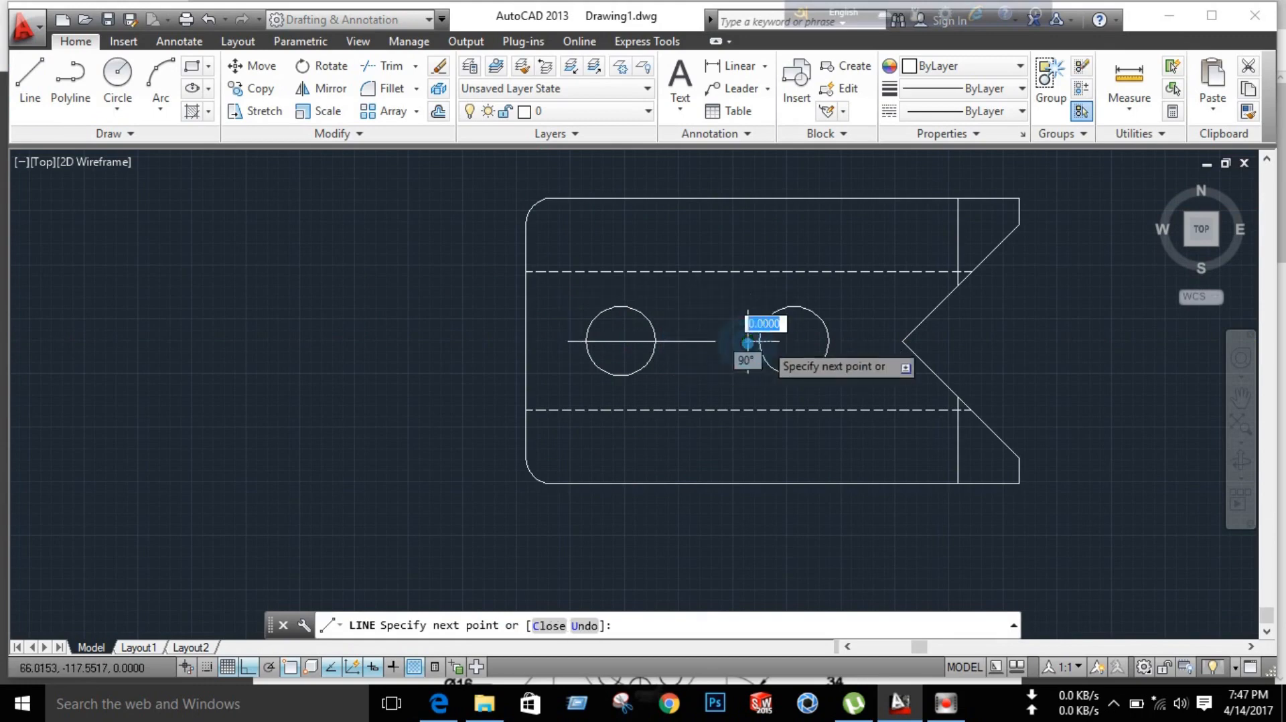
pyautogui.click(856, 340)
pyautogui.rightClick(1022, 312)
pyautogui.click(1065, 324)
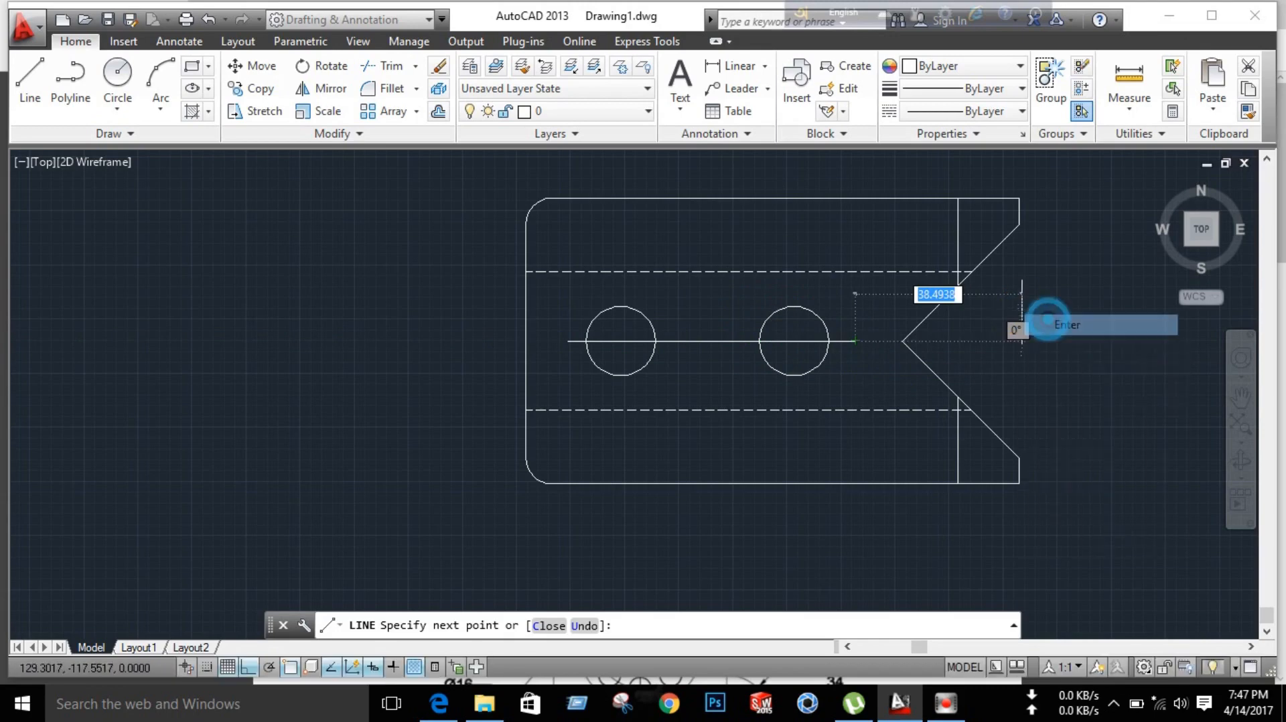
# Step: Draw a vertical centre line through the left hole of the top view, extending beyond the circle at both ends
pyautogui.click(31, 79)
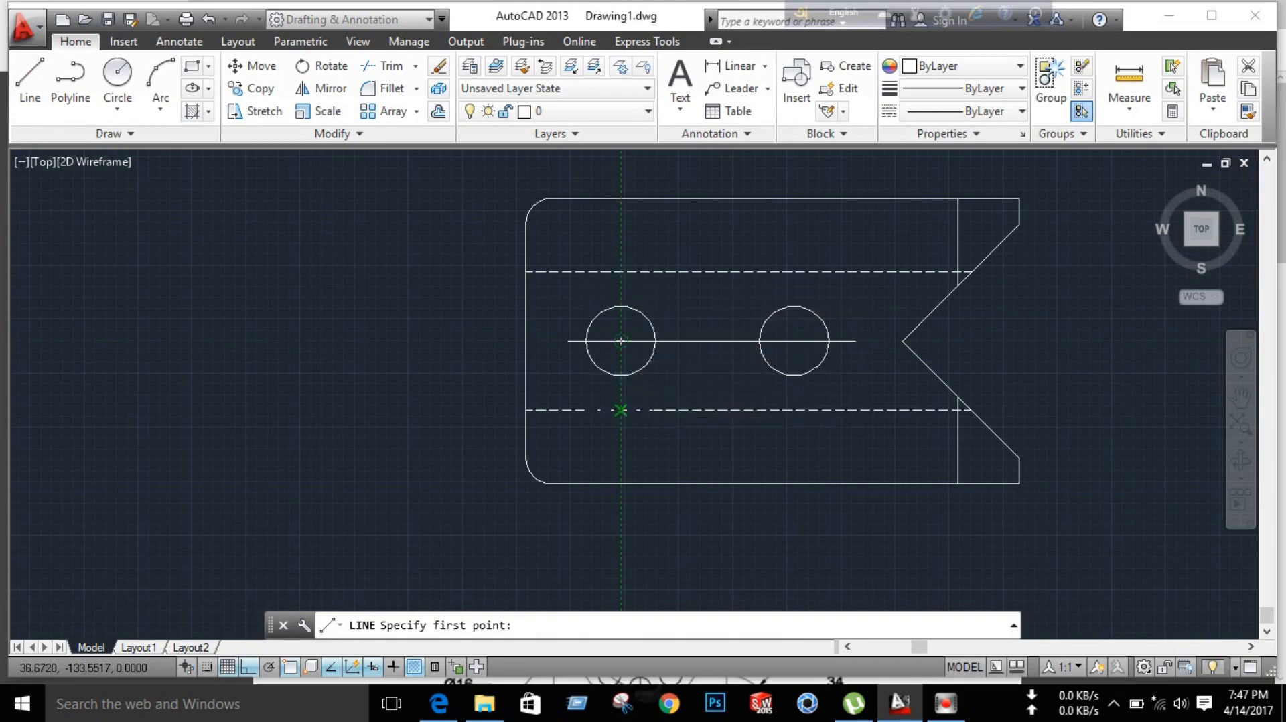
pyautogui.click(621, 400)
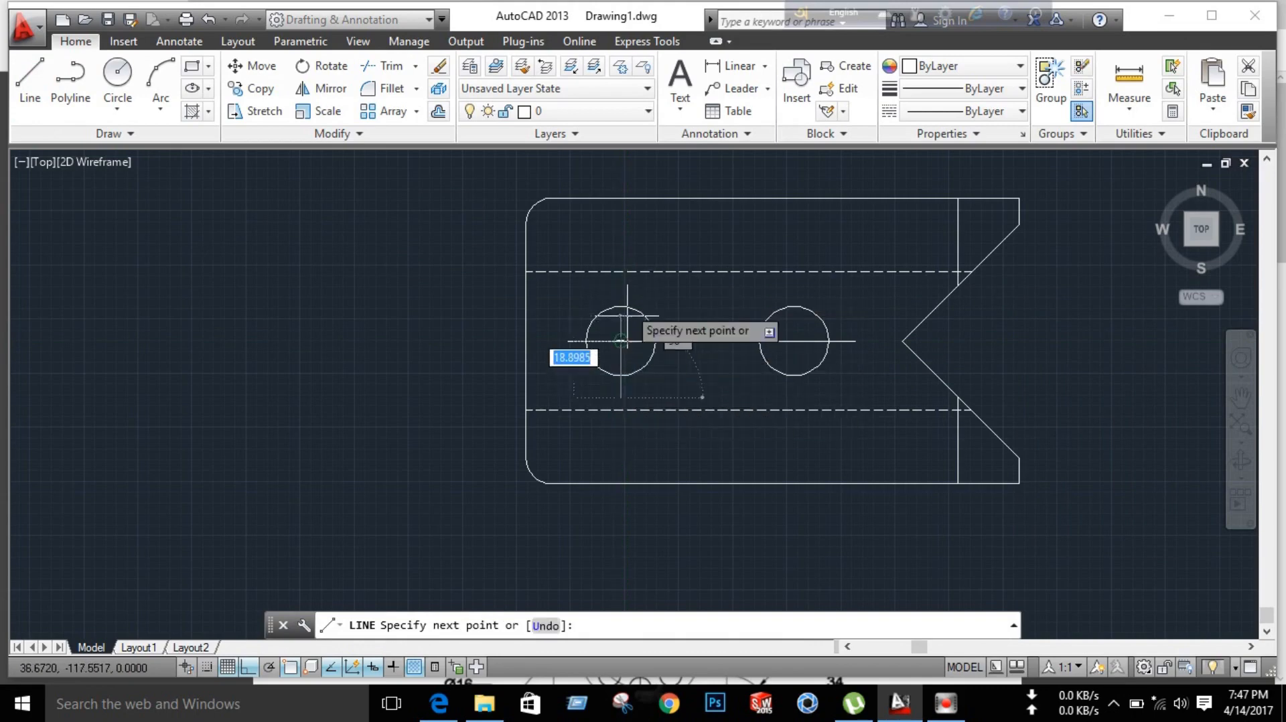
pyautogui.click(623, 290)
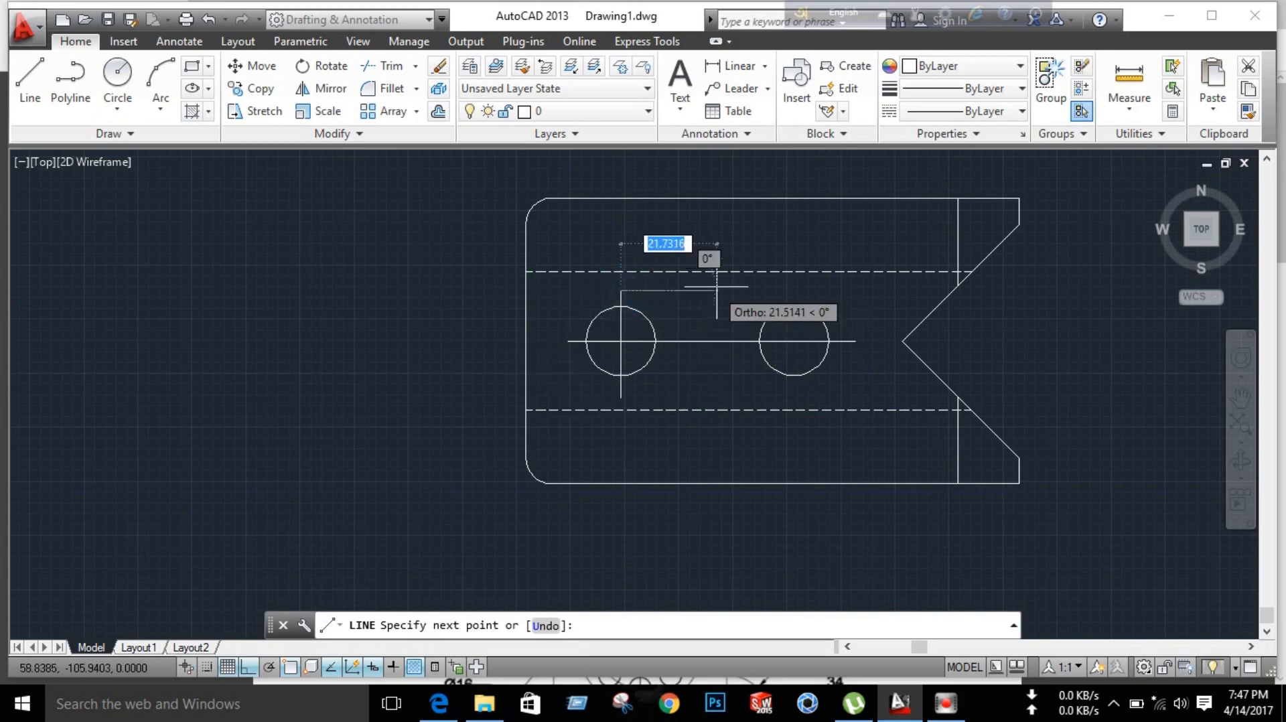
pyautogui.rightClick(729, 232)
pyautogui.click(747, 243)
# Step: Draw a vertical centre line through the right hole, and delete the horizontal centre line segment between the two holes
pyautogui.click(29, 77)
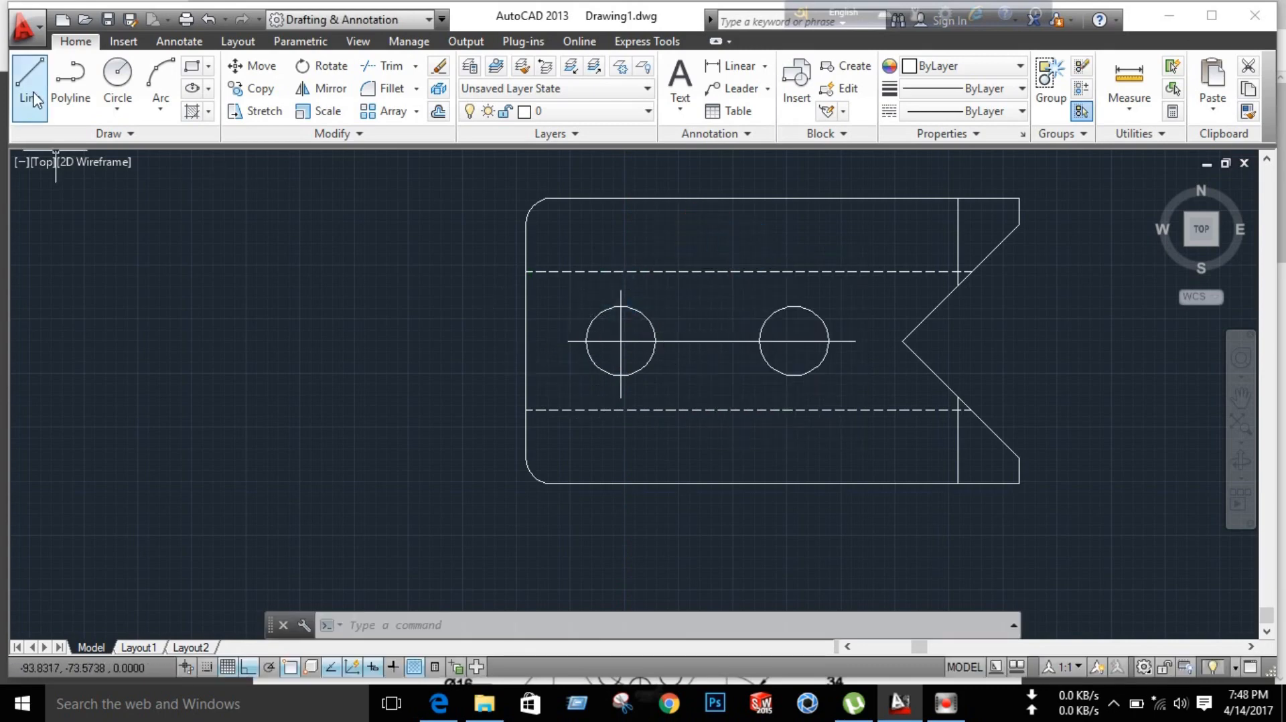
pyautogui.click(795, 393)
pyautogui.click(795, 293)
pyautogui.rightClick(333, 345)
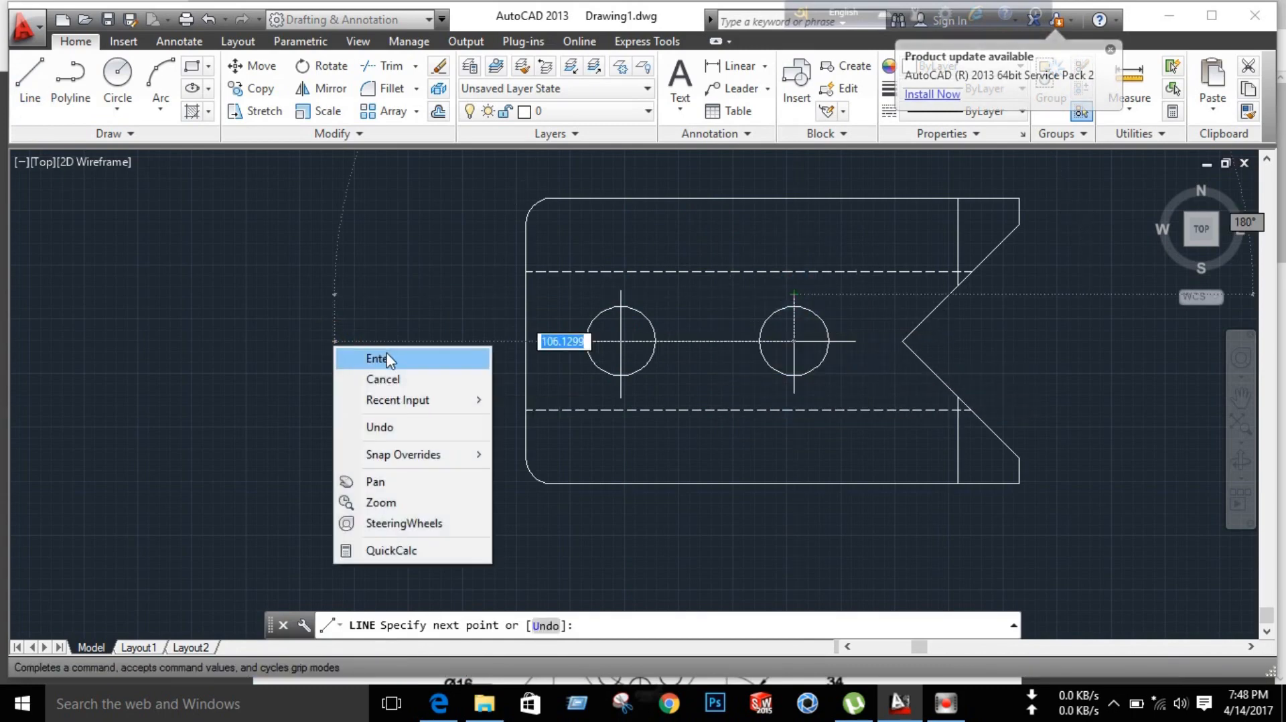
pyautogui.click(386, 357)
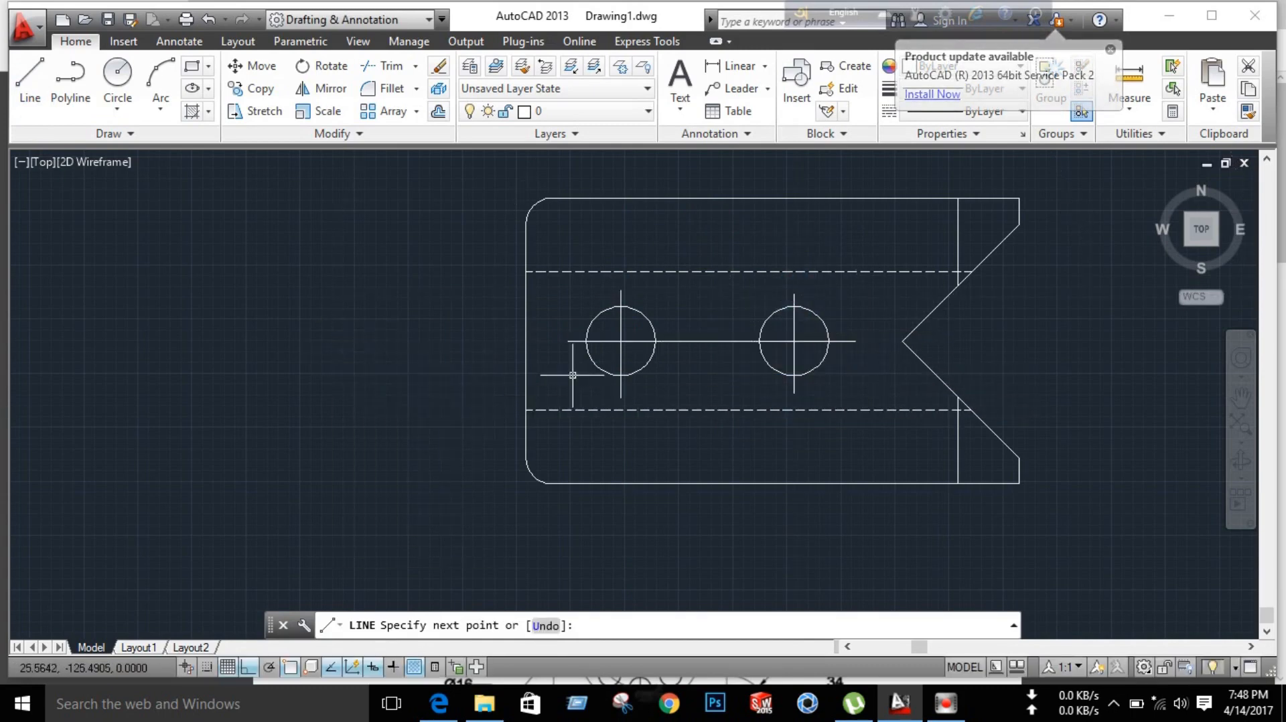
pyautogui.click(707, 341)
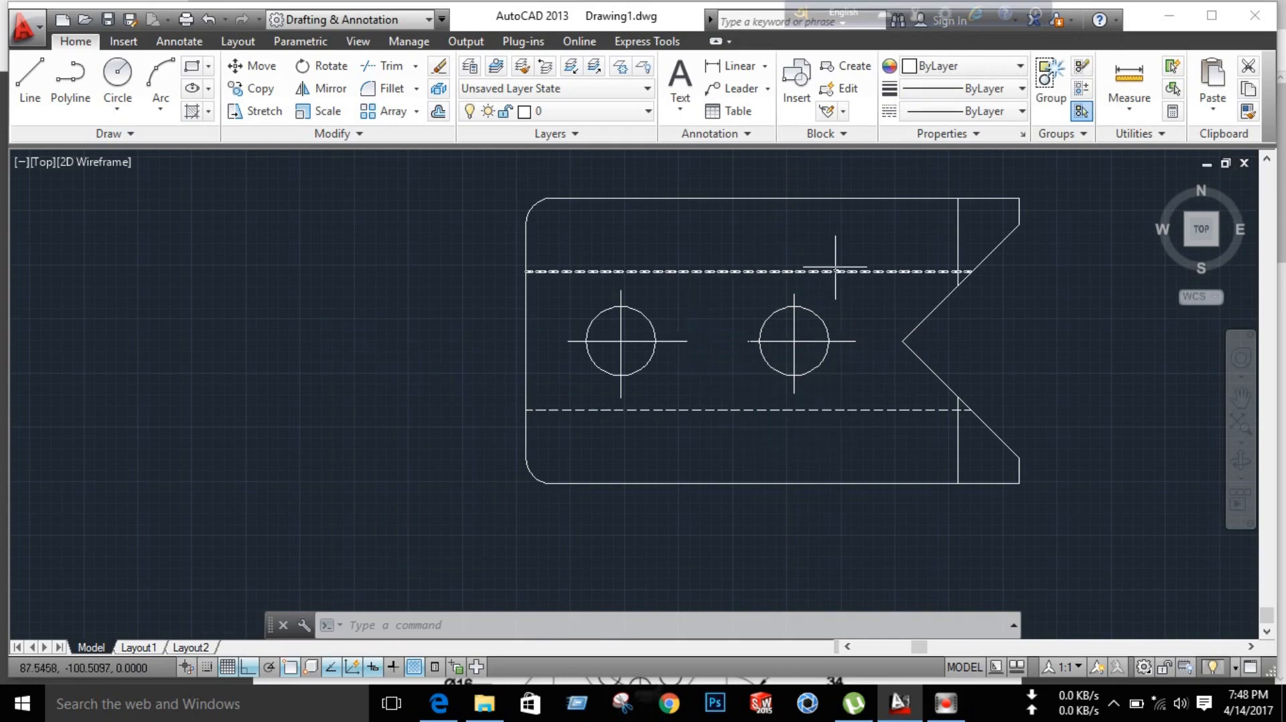
# Step: Load the CENTER linetype from acad.lin into the drawing
pyautogui.scroll(-1, 975, 292)
pyautogui.moveTo(1022, 326); pyautogui.dragTo(773, 339, button='middle')
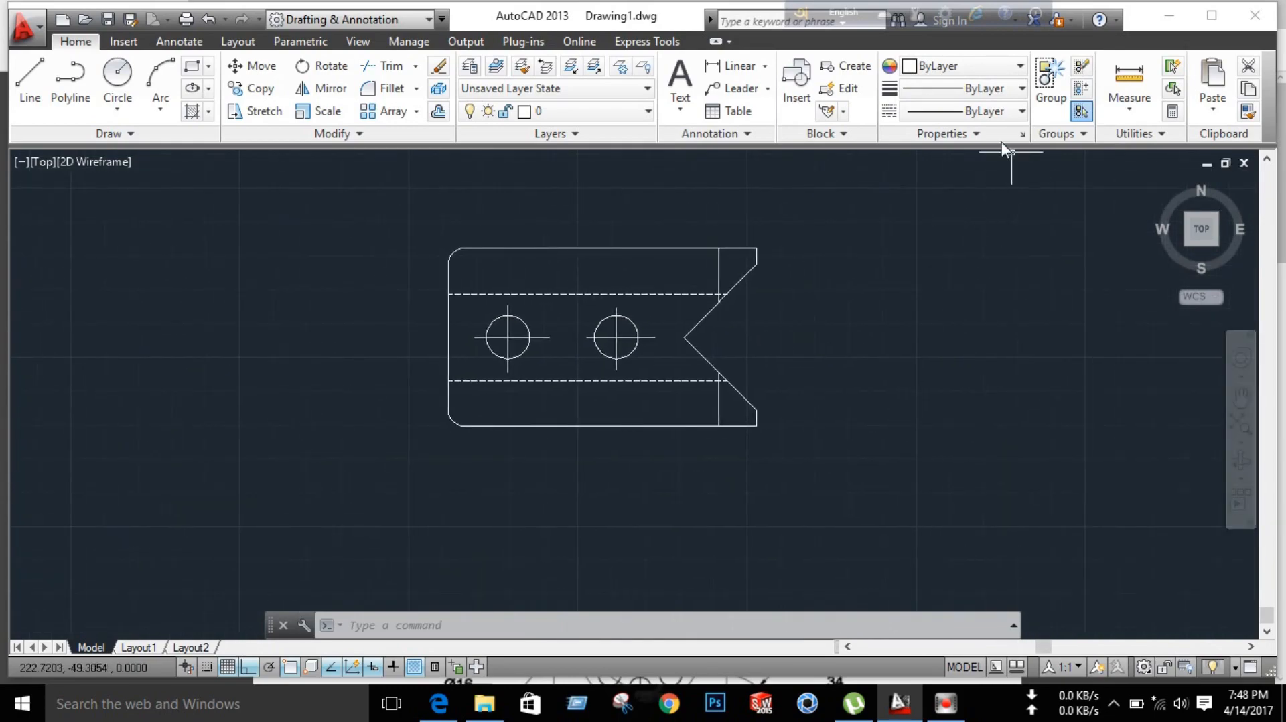
pyautogui.click(1000, 109)
pyautogui.click(927, 252)
pyautogui.click(789, 192)
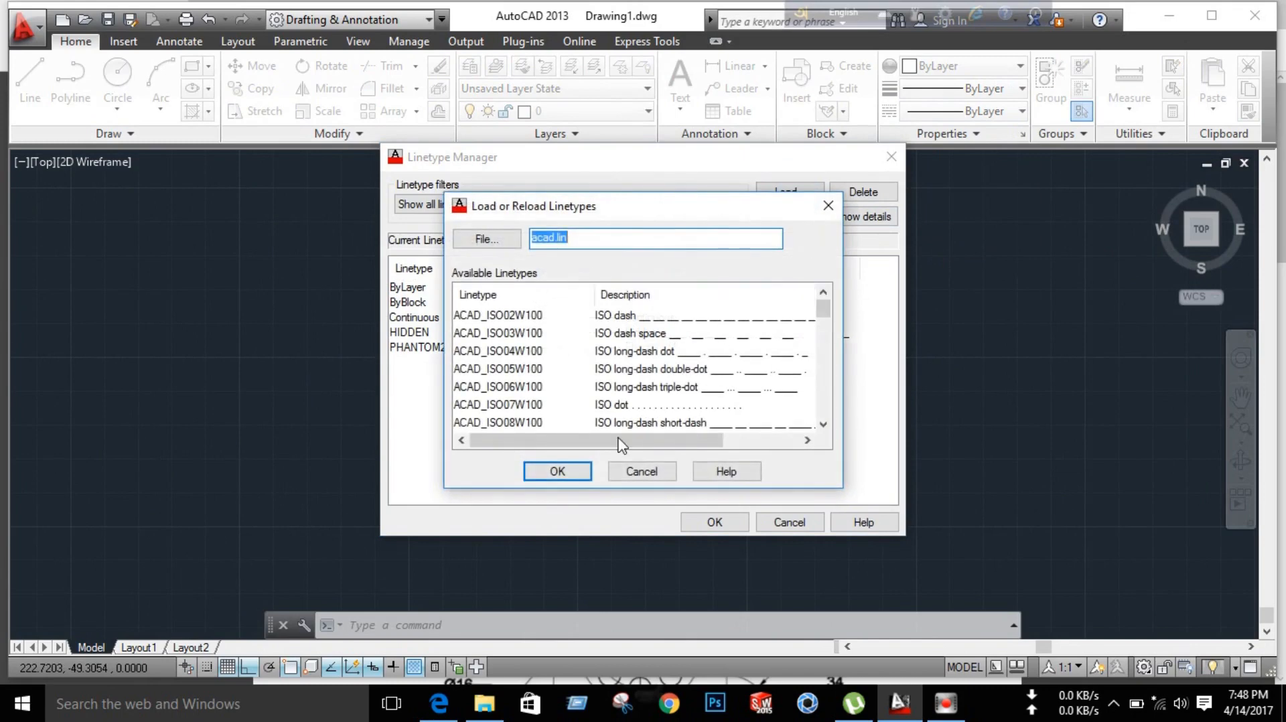
pyautogui.scroll(-3, 564, 402)
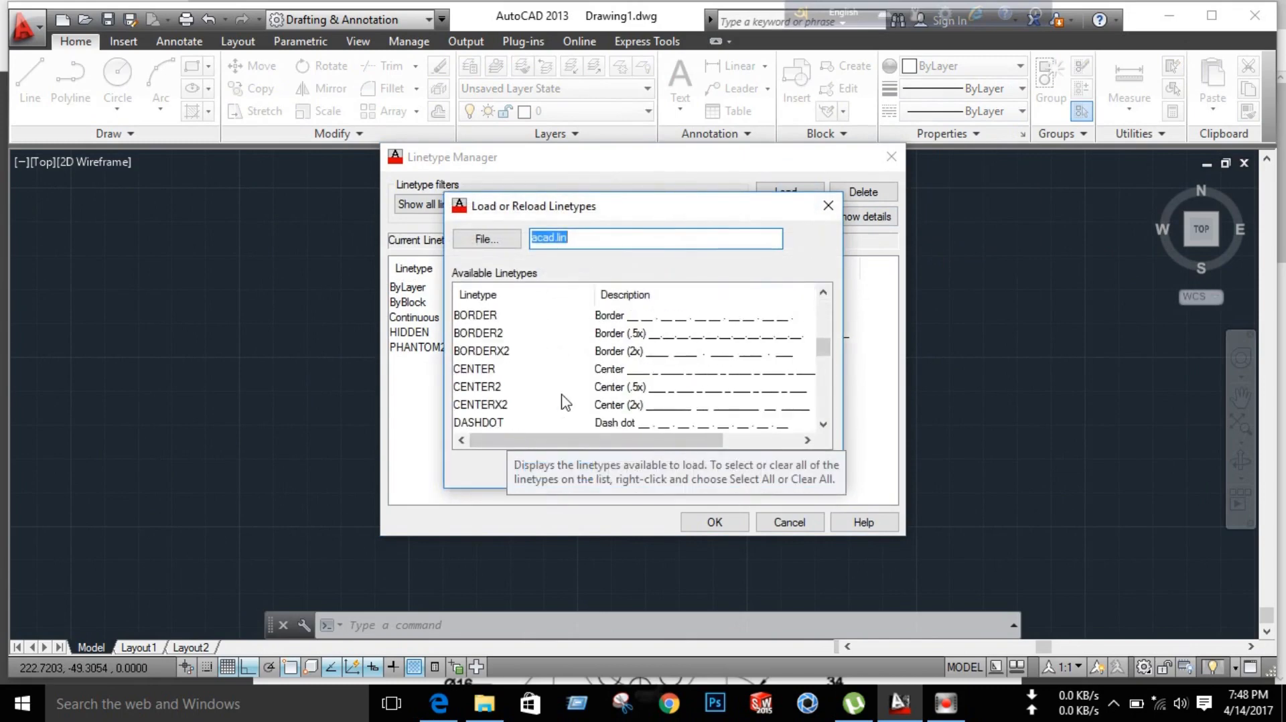
pyautogui.click(478, 372)
pyautogui.click(554, 467)
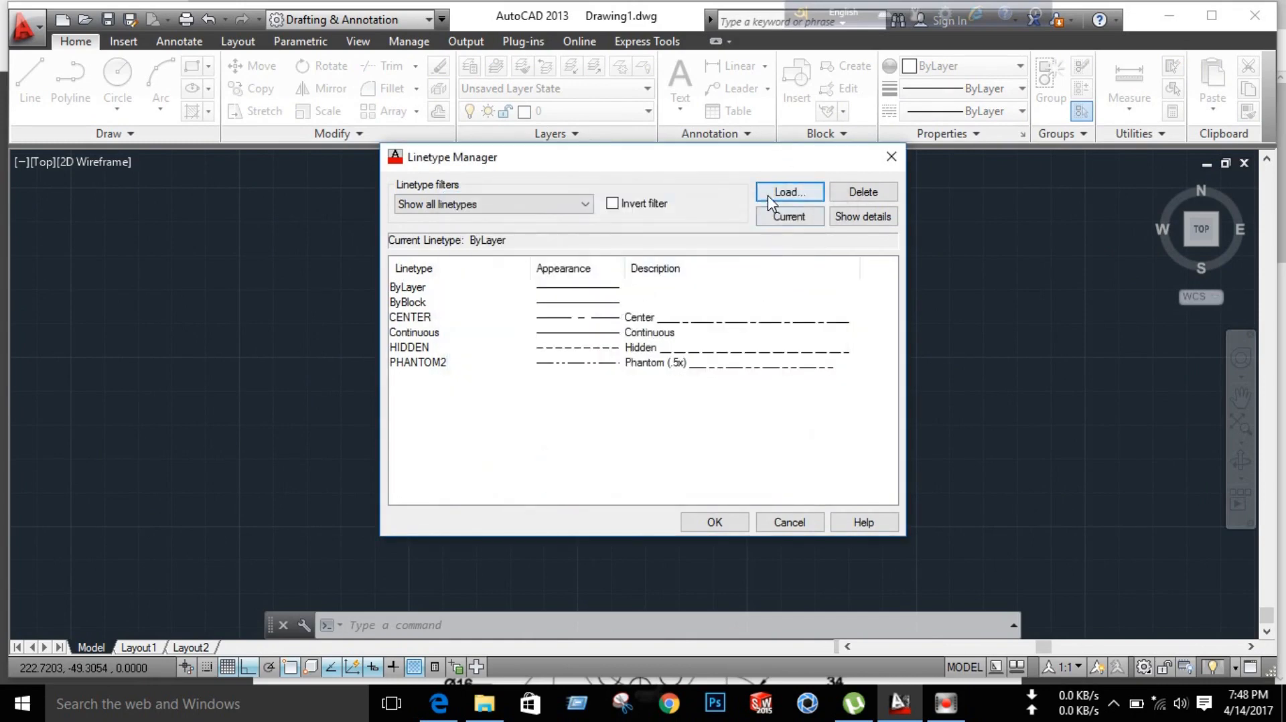
pyautogui.click(694, 521)
# Step: Apply the CENTER linetype to the horizontal and vertical centre lines of both holes
pyautogui.scroll(5, 497, 333)
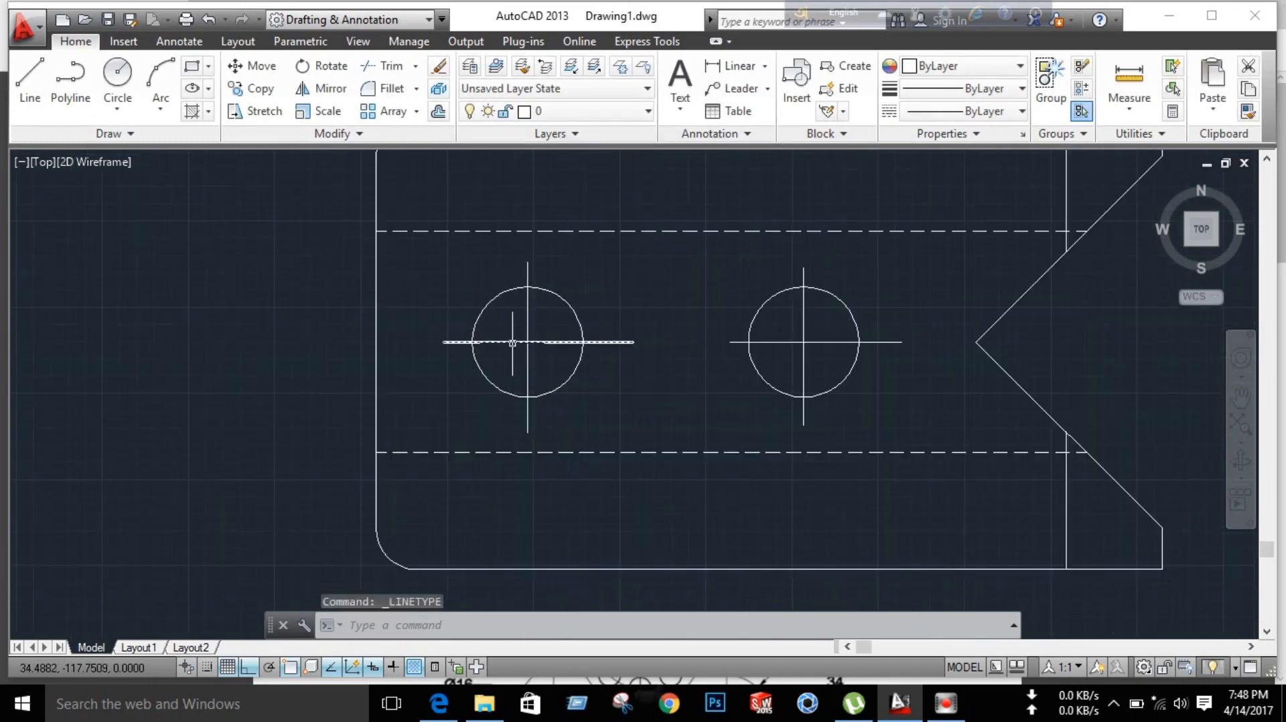
pyautogui.click(512, 343)
pyautogui.click(529, 312)
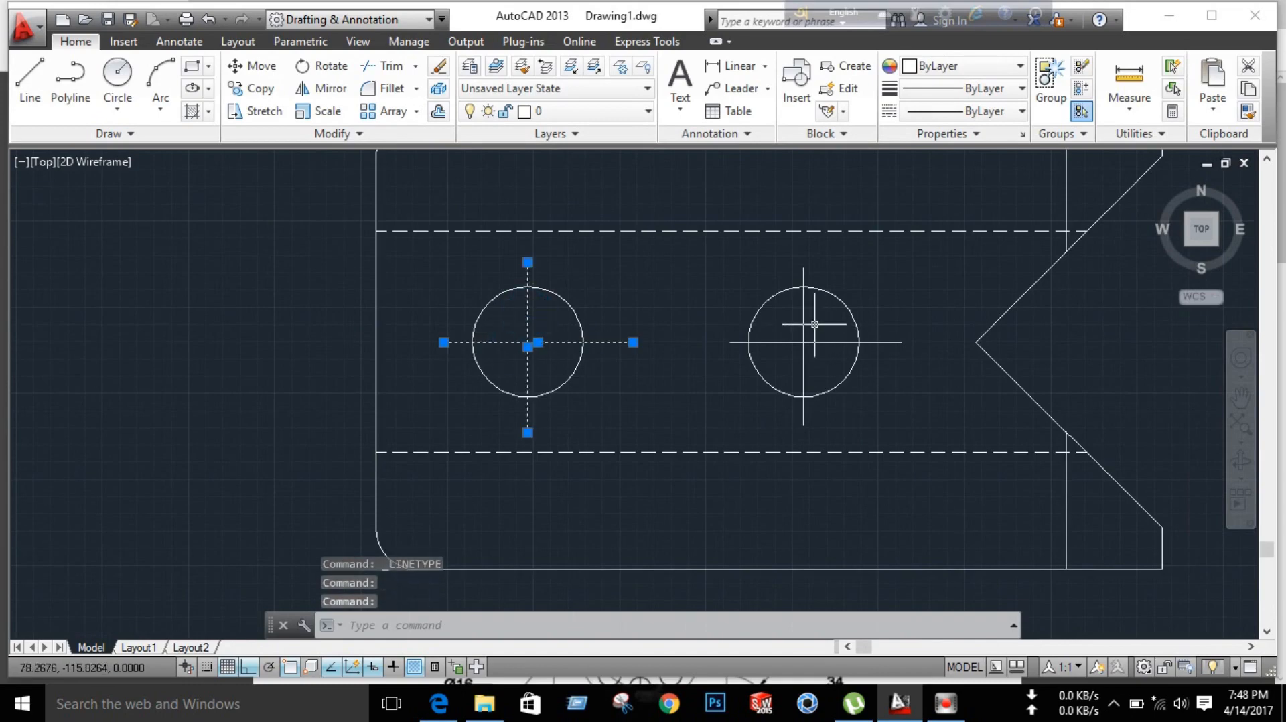
pyautogui.click(804, 319)
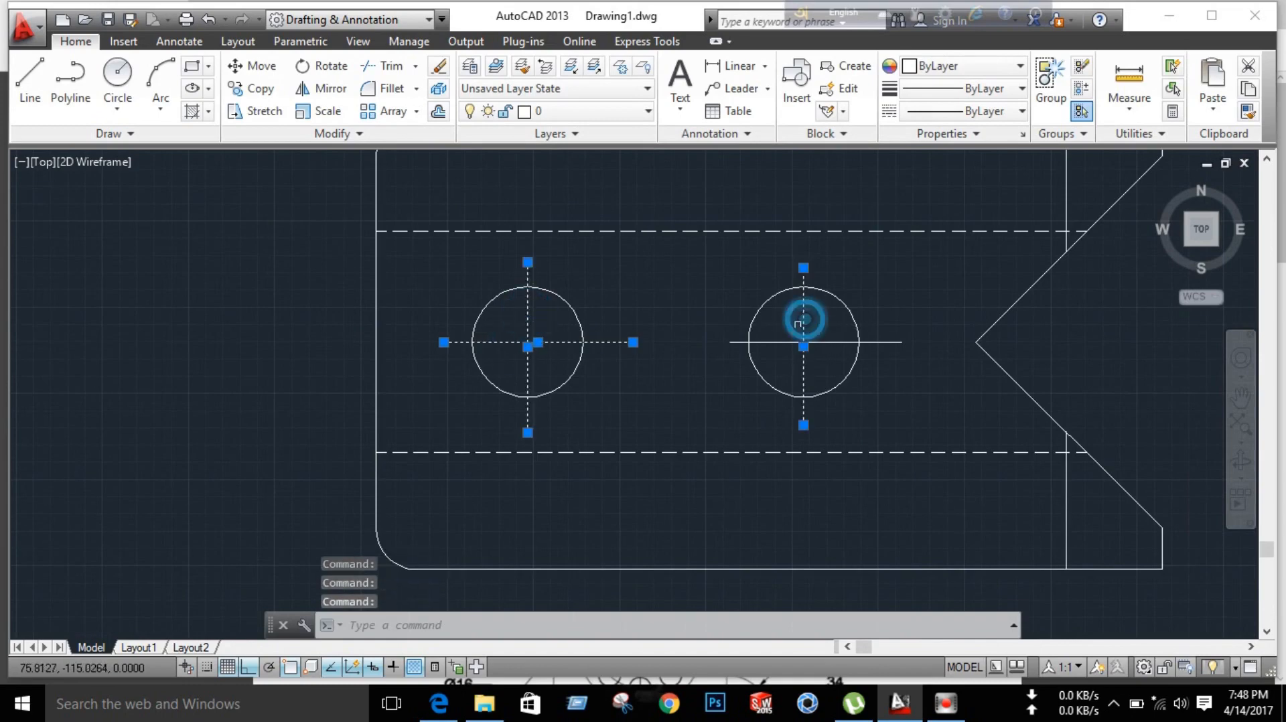
pyautogui.click(775, 342)
pyautogui.click(992, 112)
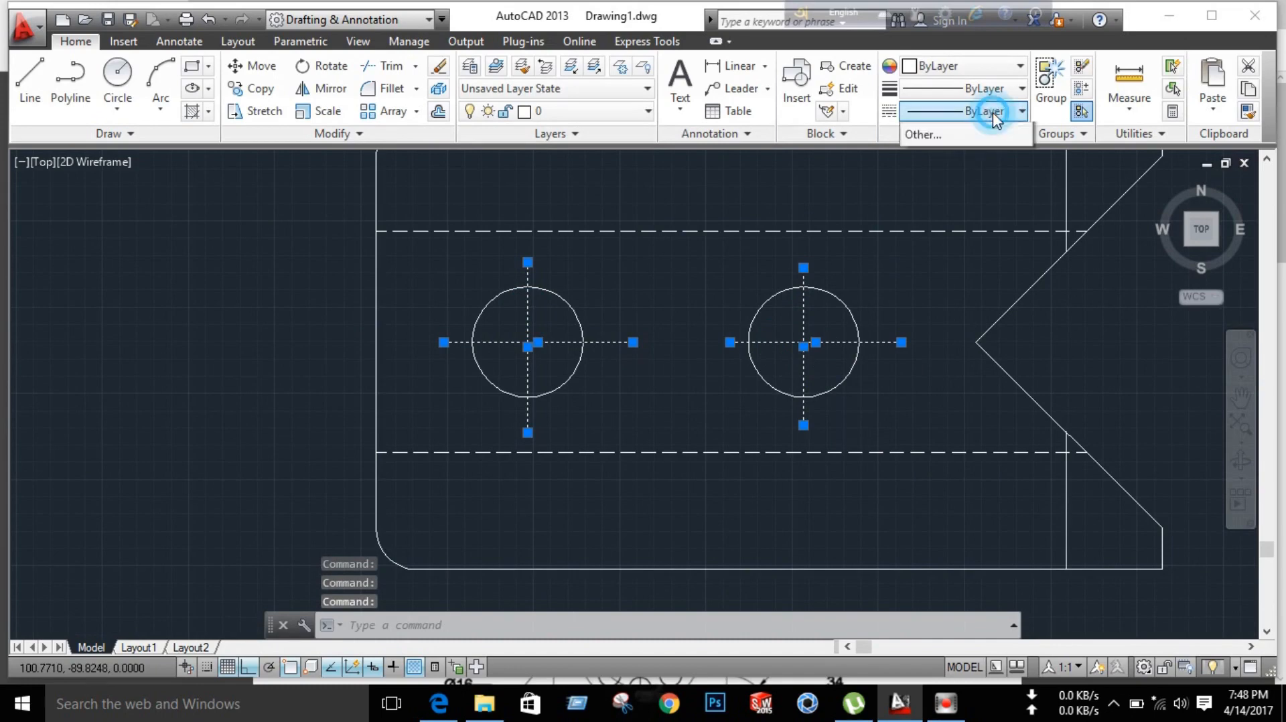
pyautogui.click(989, 181)
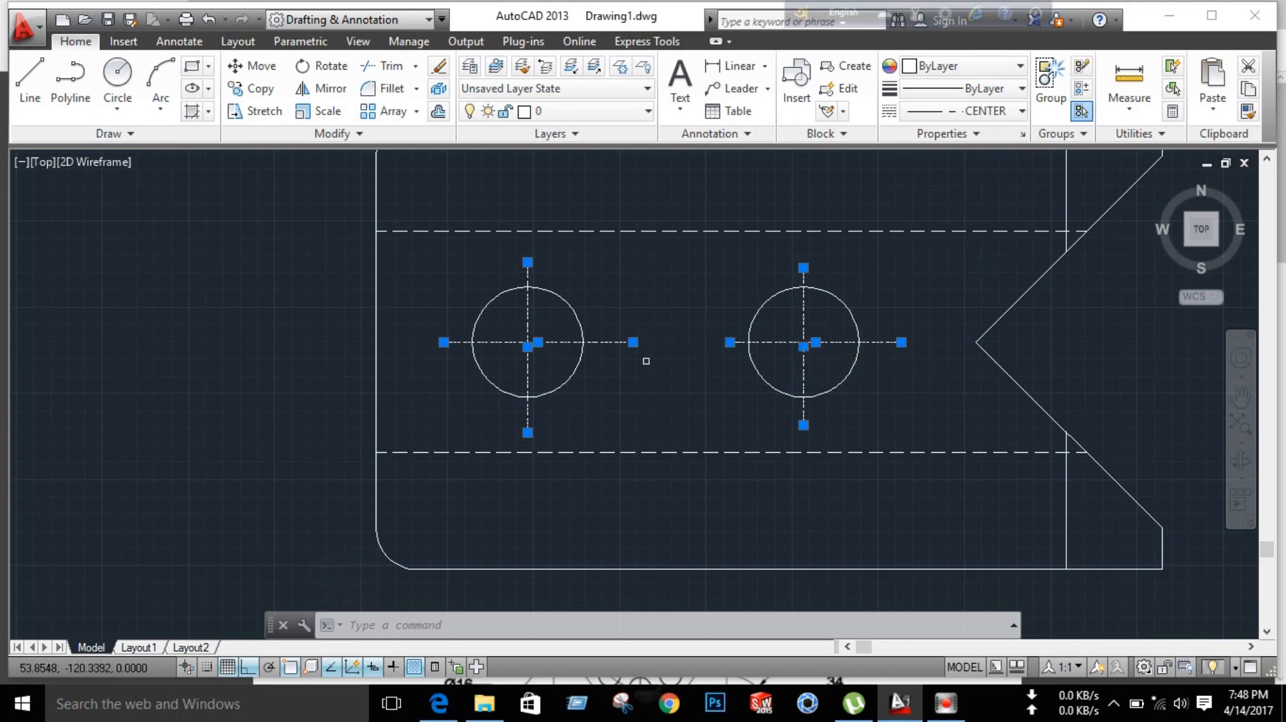
# Step: Open the properties of the four hole centre lines and set their linetype scale to 15
pyautogui.rightClick(529, 312)
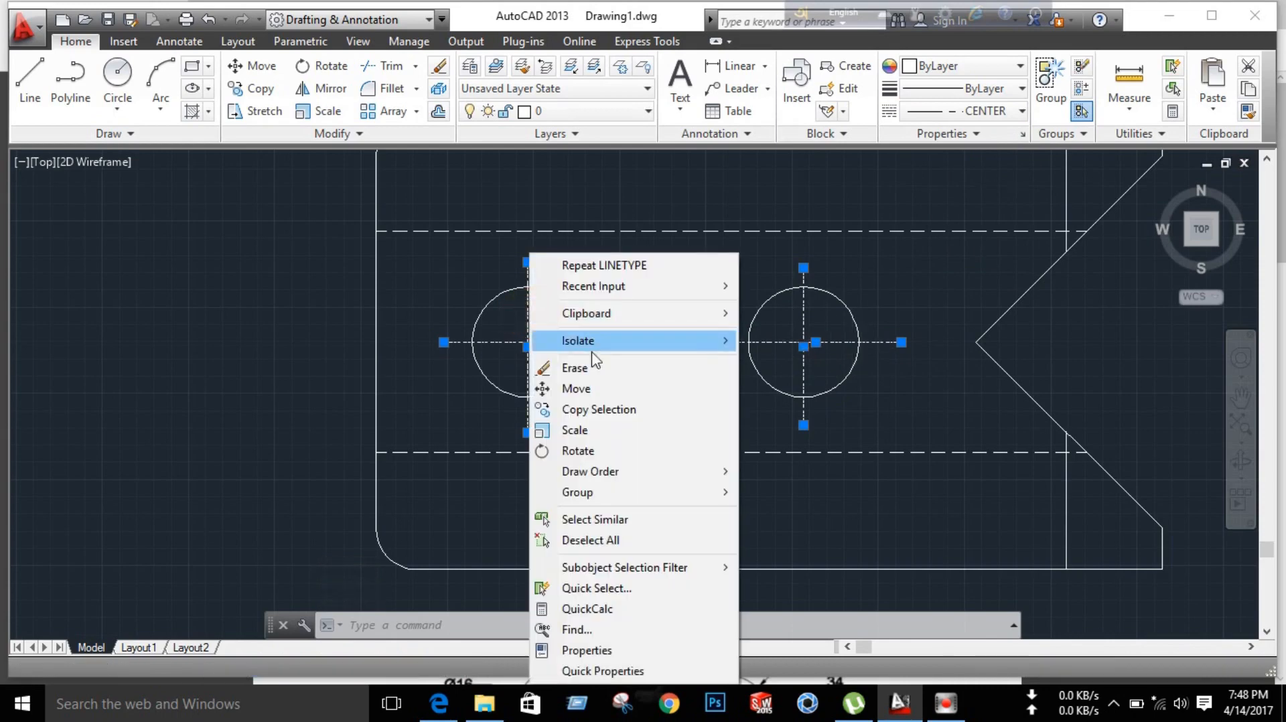
pyautogui.click(601, 648)
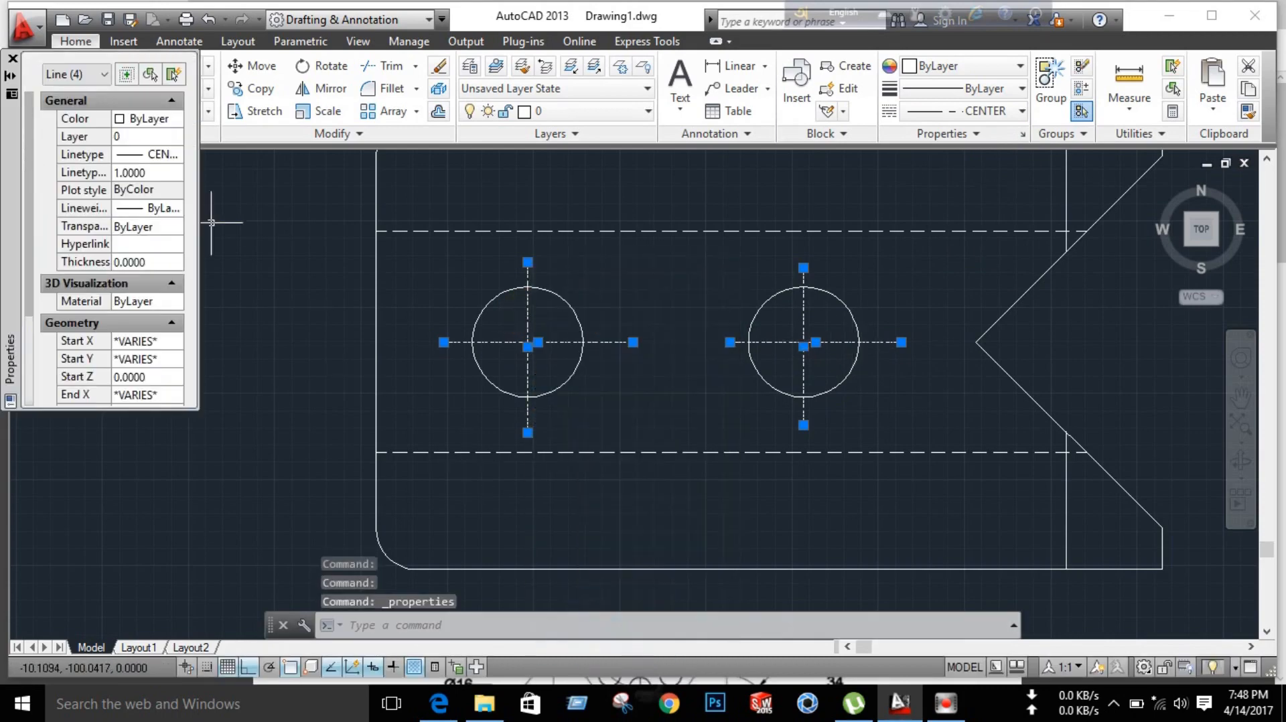
pyautogui.click(163, 172)
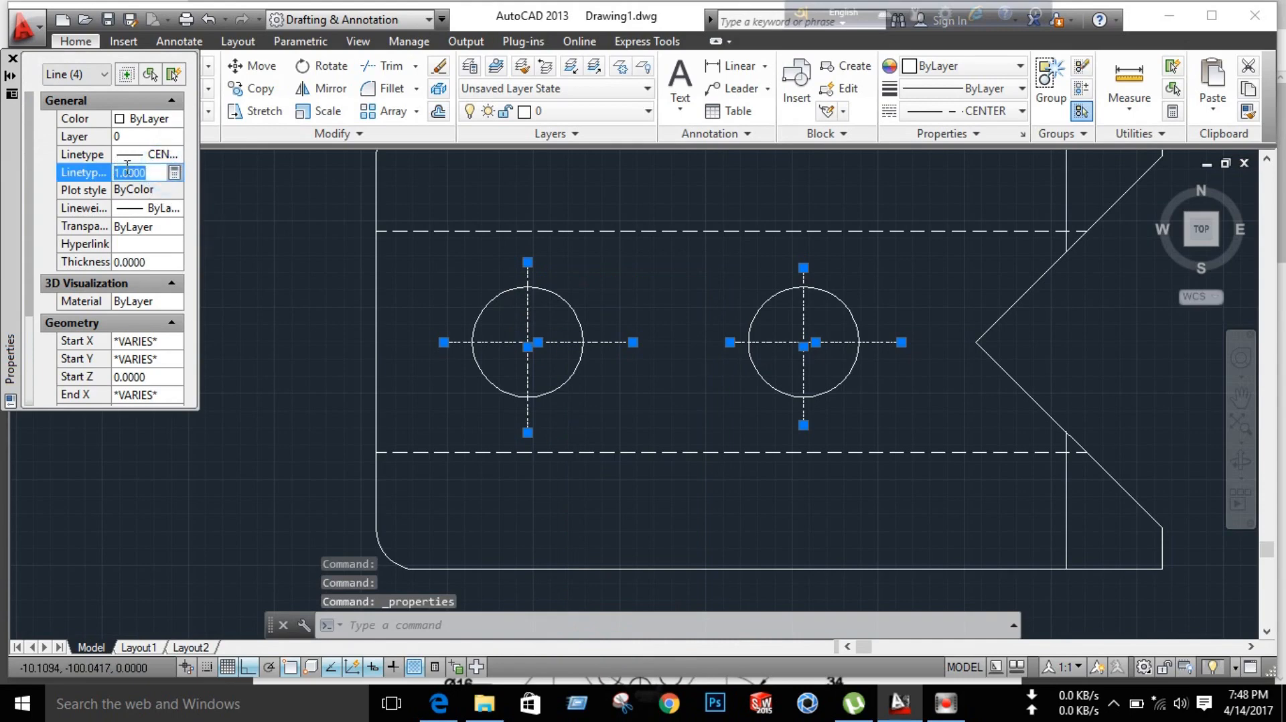
pyautogui.write('15')
pyautogui.press('Return')
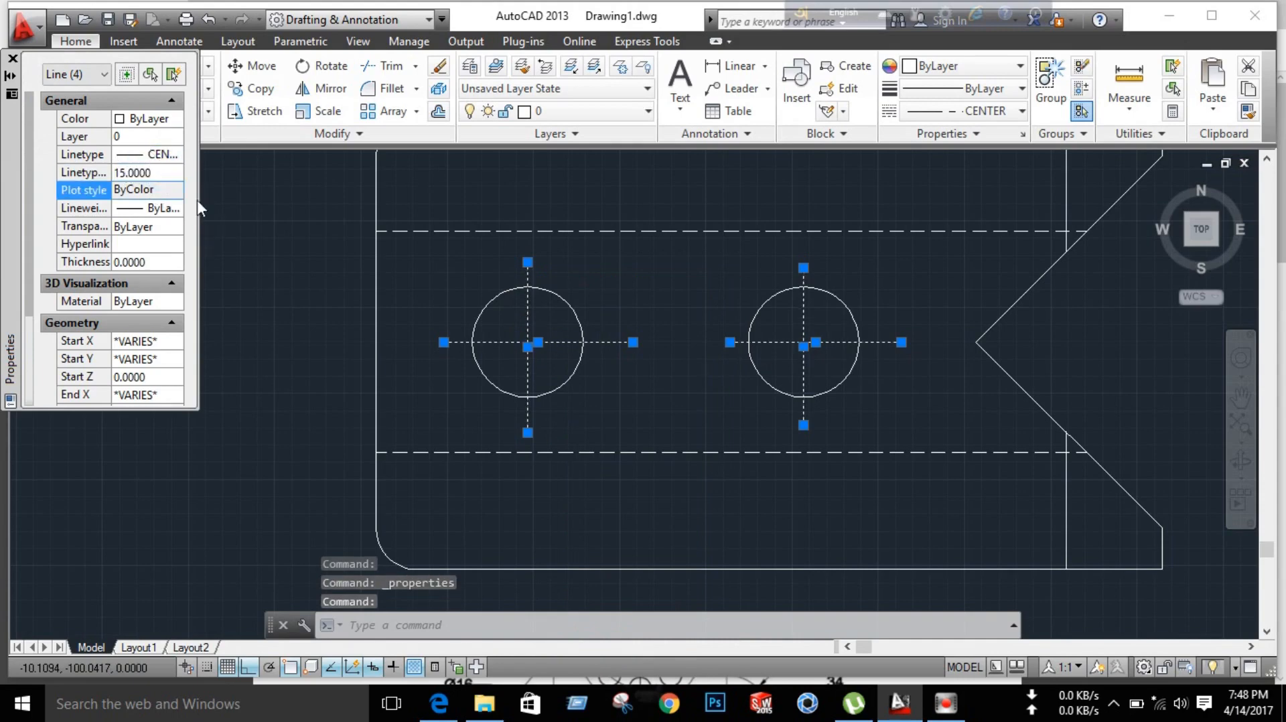
# Step: Set the linetype scale of the four hole centre lines to 11, close their properties and deselect them
pyautogui.click(134, 170)
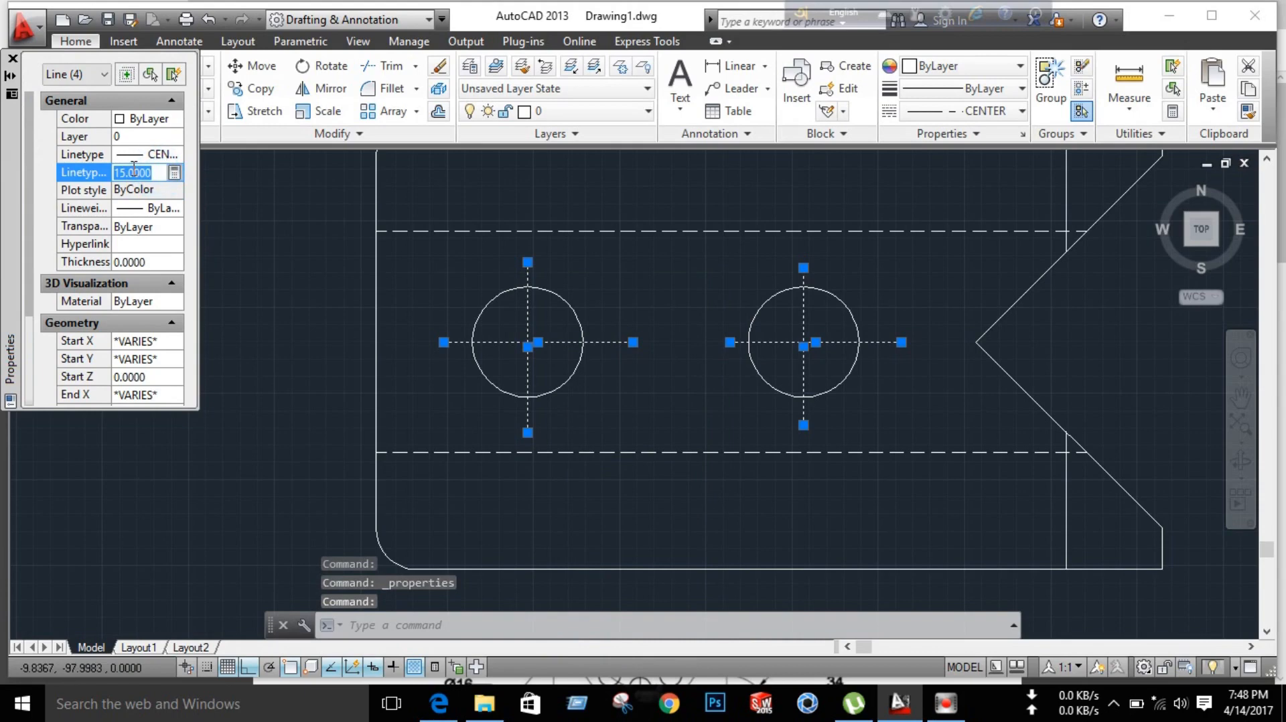
pyautogui.press('Return')
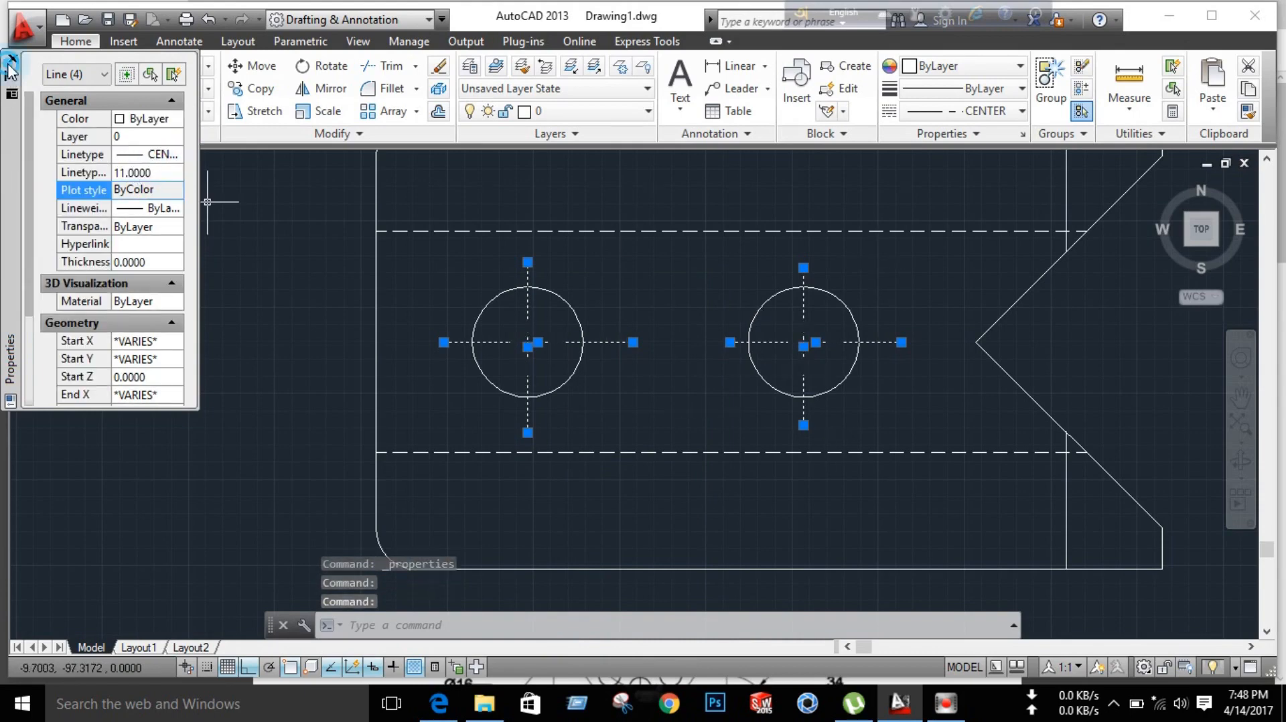
pyautogui.press('Escape')
pyautogui.scroll(4, 831, 368)
pyautogui.scroll(-4, 843, 397)
pyautogui.scroll(-4, 843, 397)
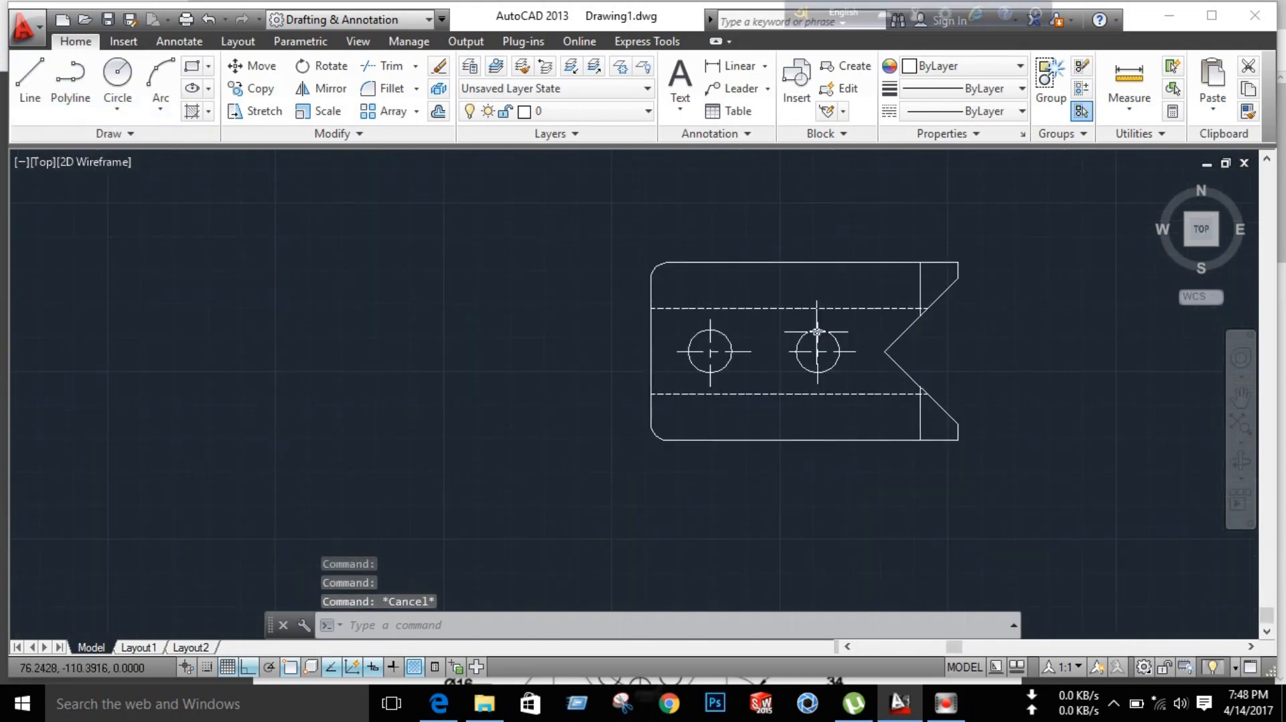
# Step: Check the front view in Day 4.pdf, and in AutoCAD draw a line 16 mm down from its top edge, continuing horizontally past its left edge
pyautogui.moveTo(851, 301); pyautogui.dragTo(694, 485, button='middle')
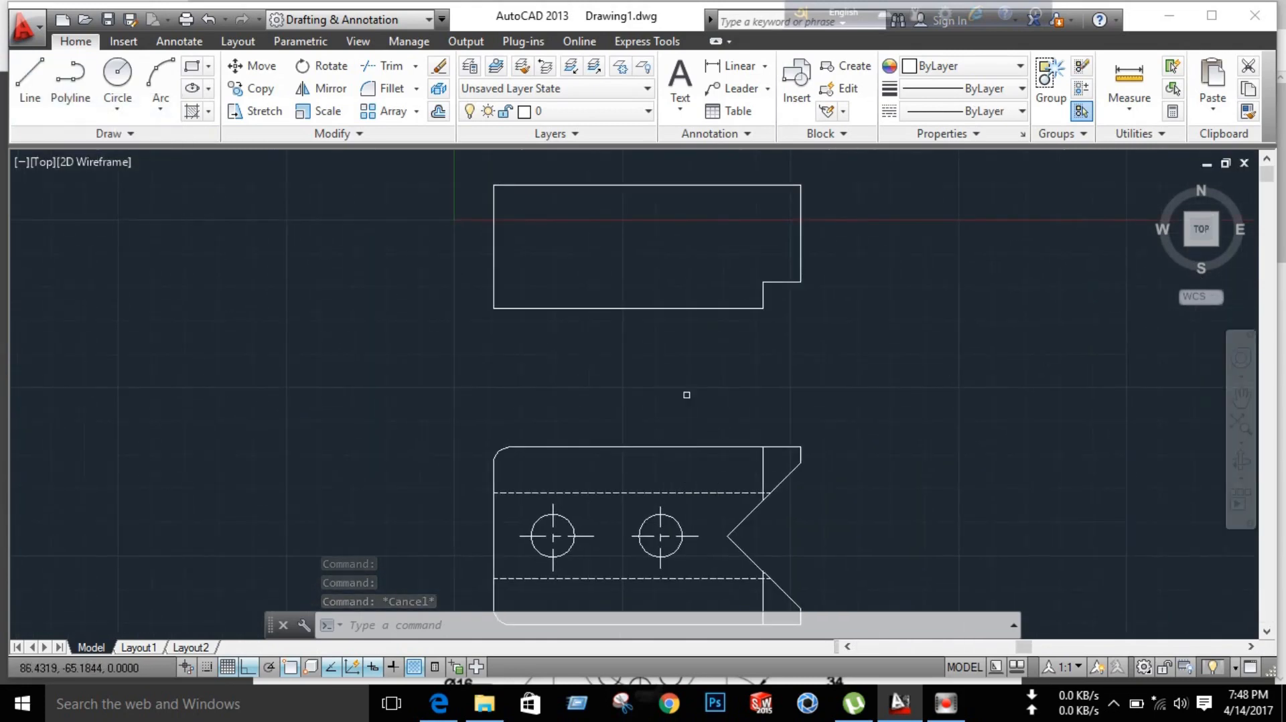
pyautogui.click(440, 703)
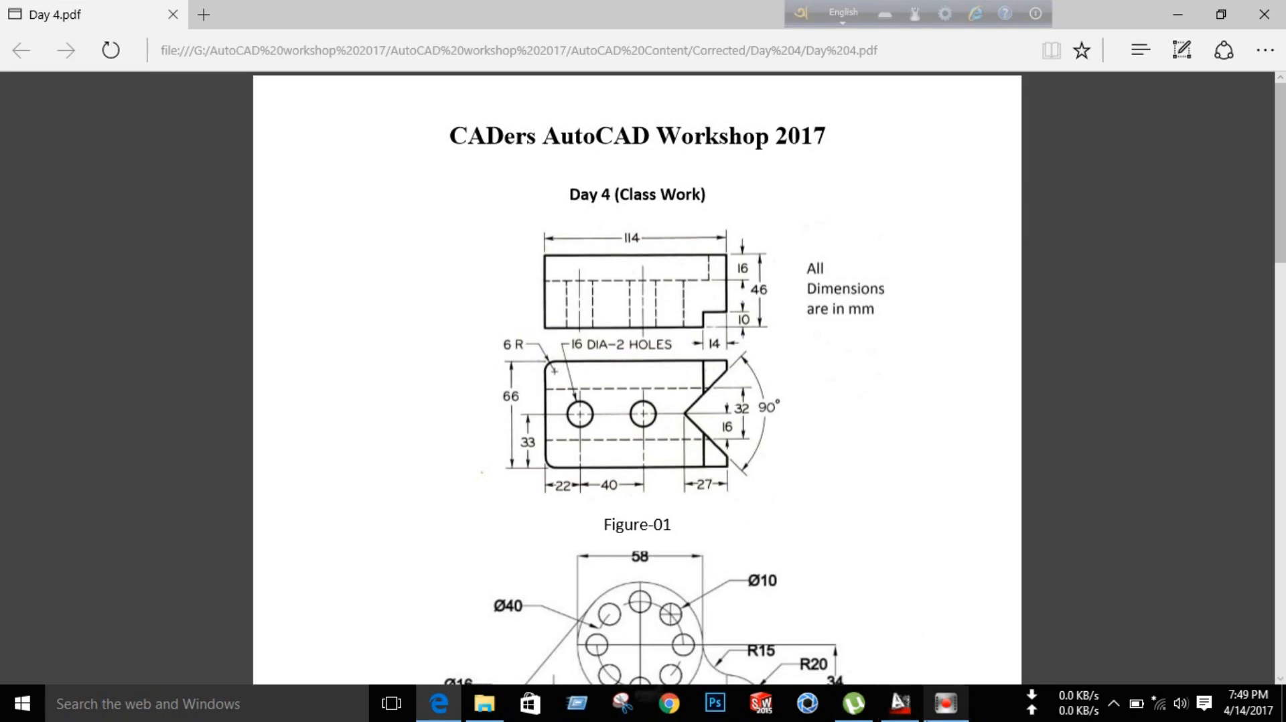
pyautogui.click(902, 704)
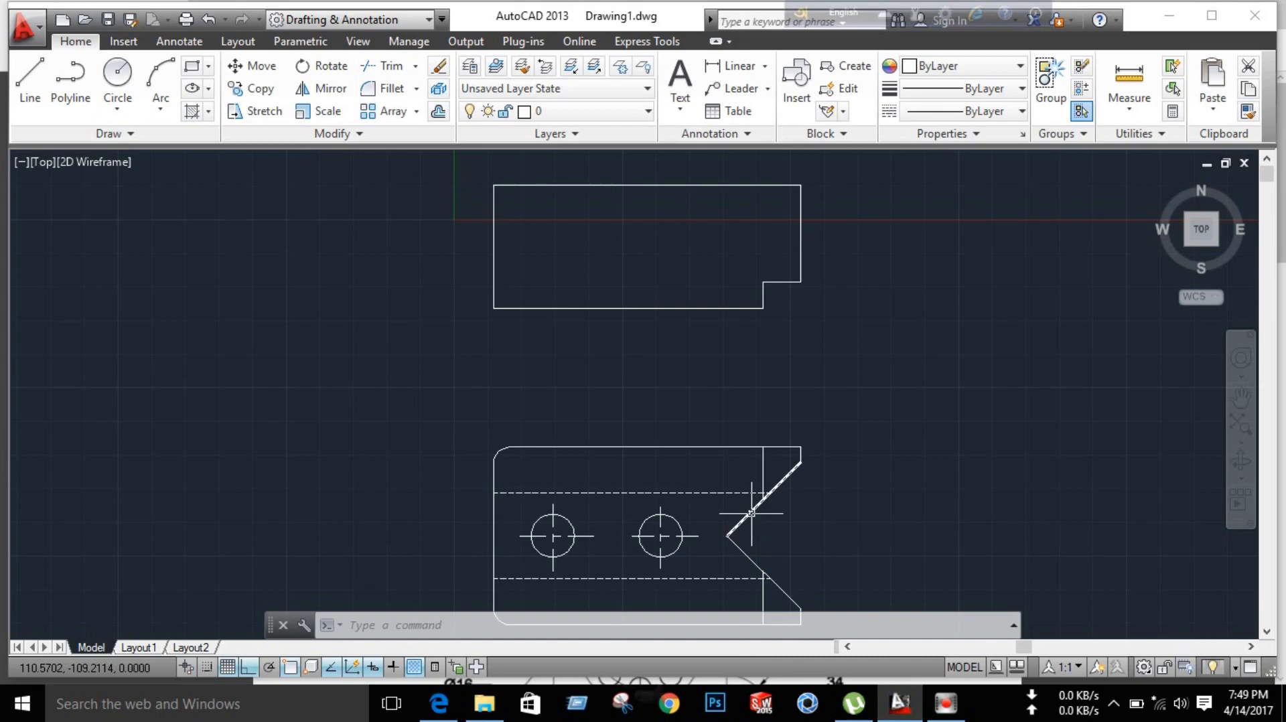
pyautogui.click(30, 79)
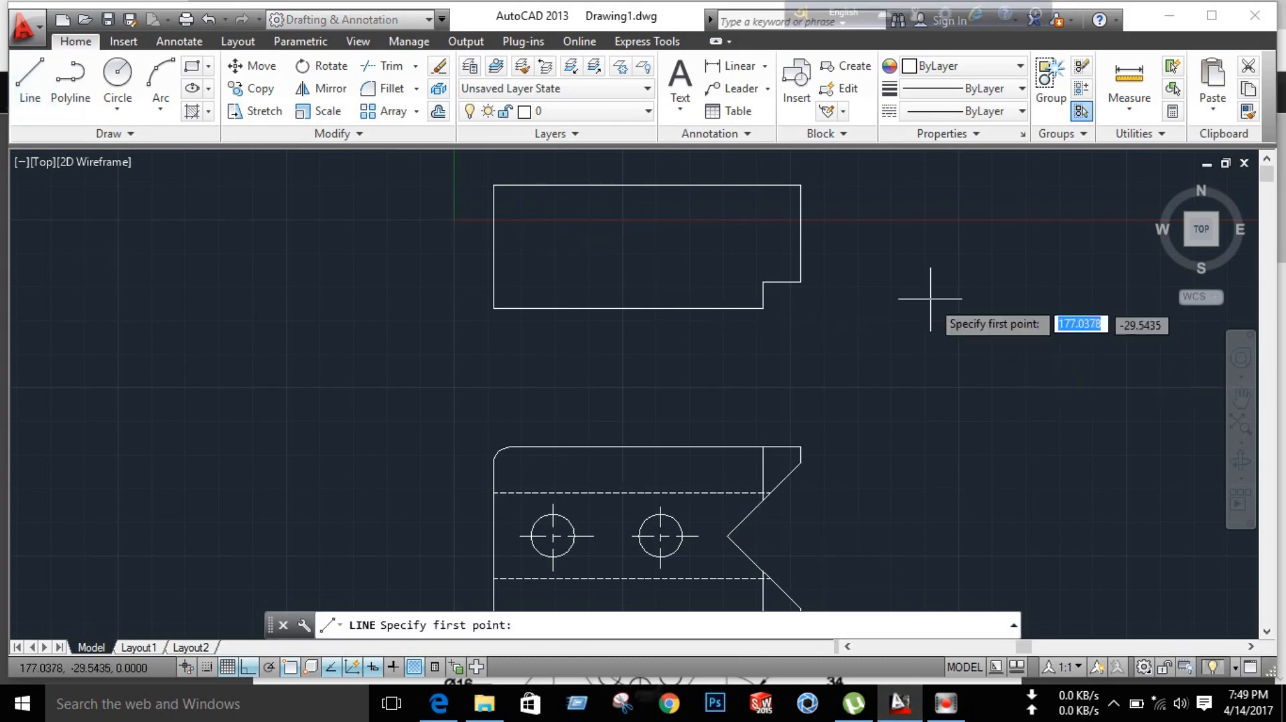
pyautogui.click(771, 182)
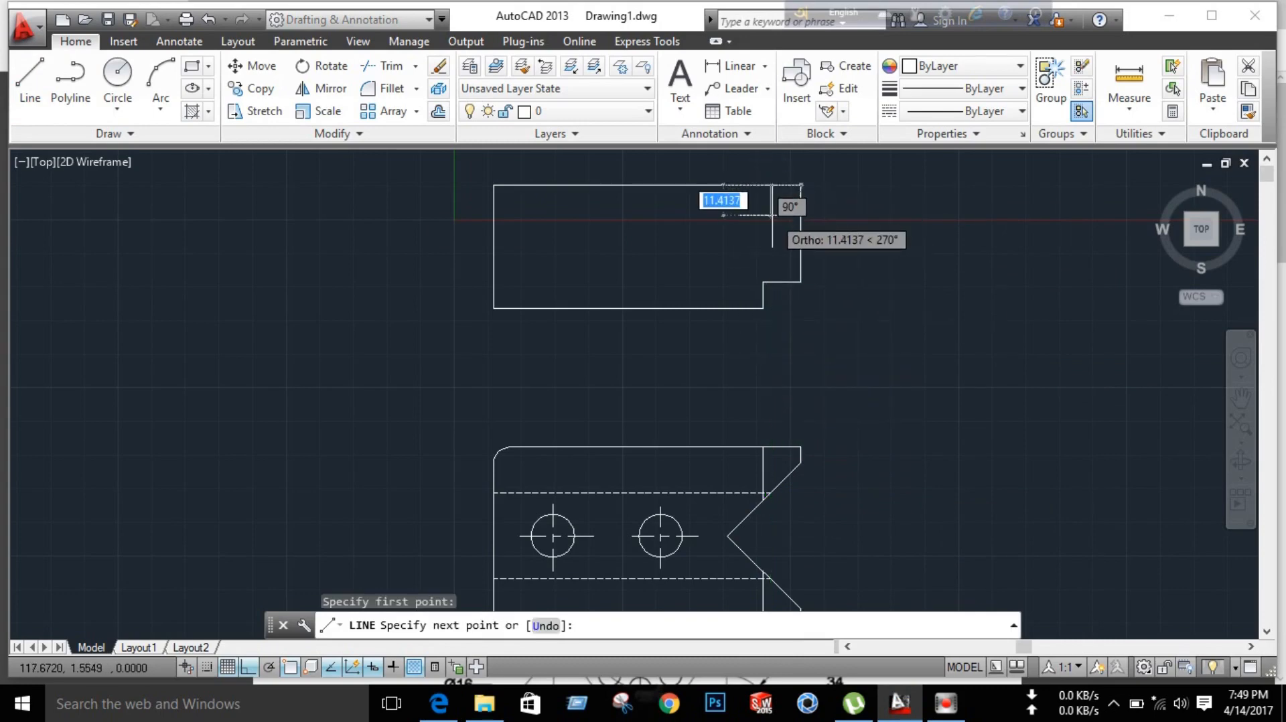
pyautogui.write('16')
pyautogui.press('Return')
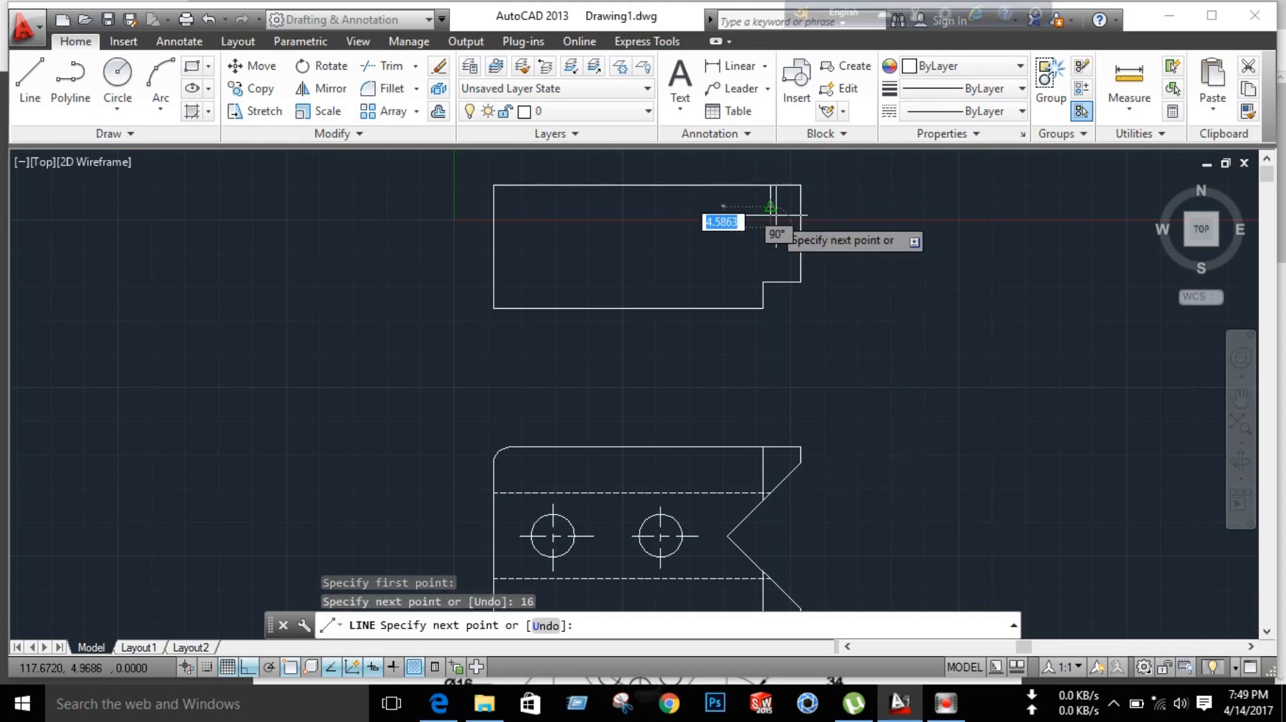
pyautogui.click(383, 176)
pyautogui.rightClick(991, 258)
pyautogui.click(1015, 269)
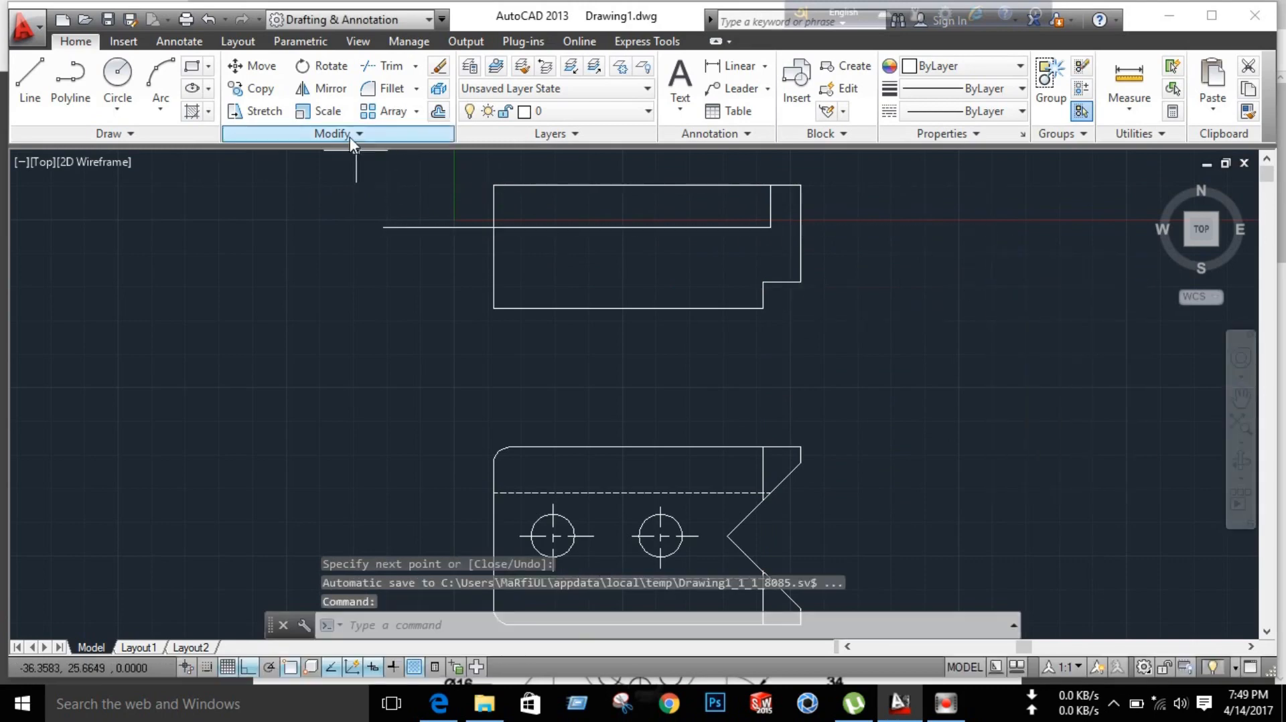
# Step: Trim the part of the horizontal line beyond the front view's left edge, and switch to Day 4.pdf to check the remaining front view lines
pyautogui.click(393, 71)
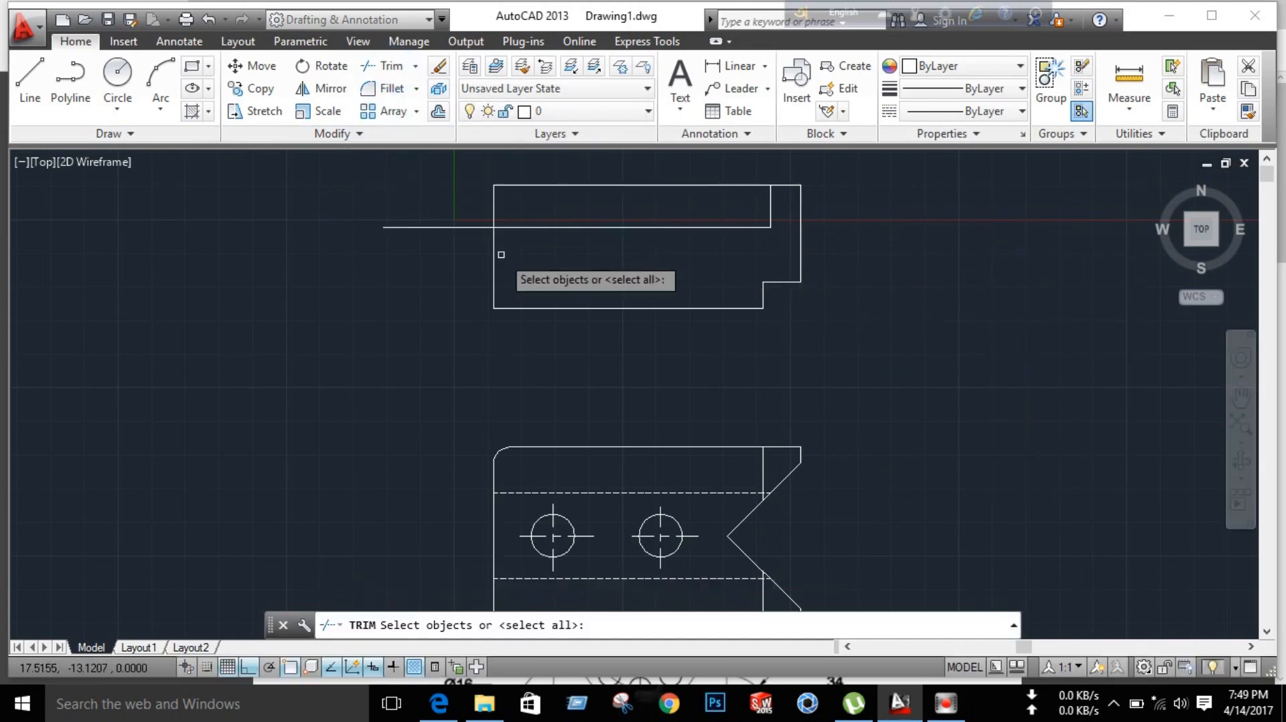
pyautogui.press('Return')
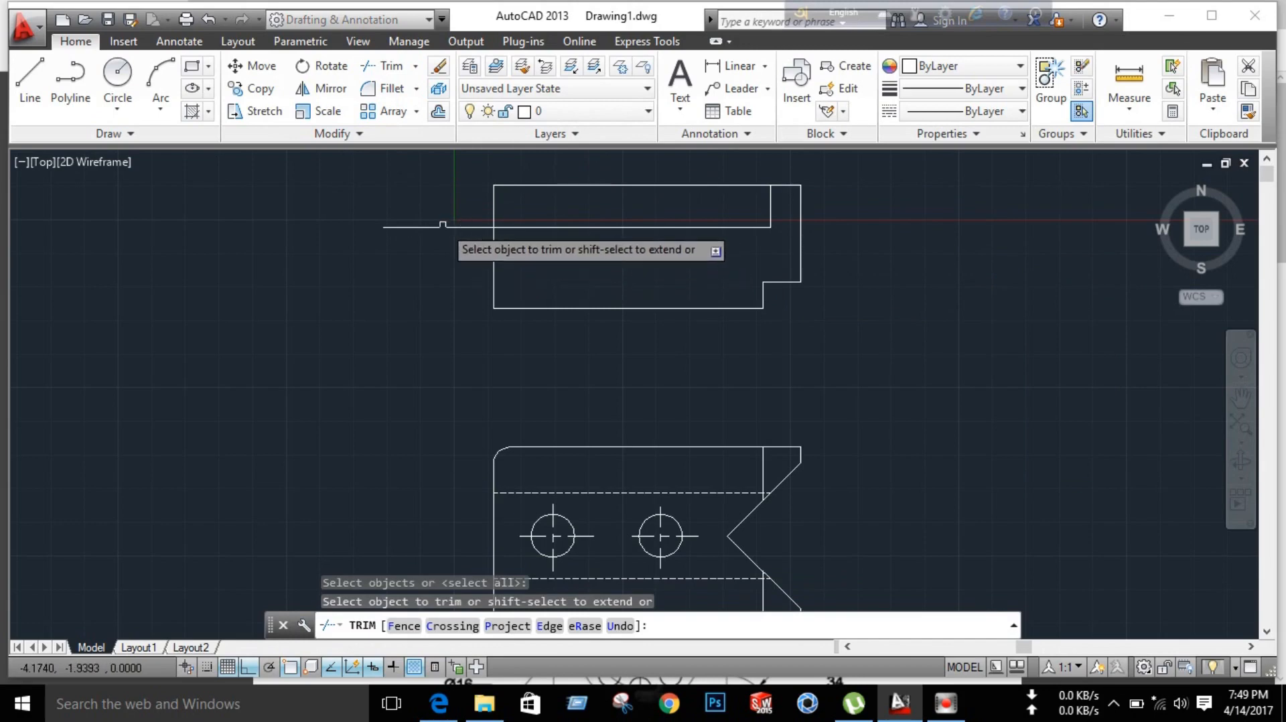
pyautogui.click(428, 226)
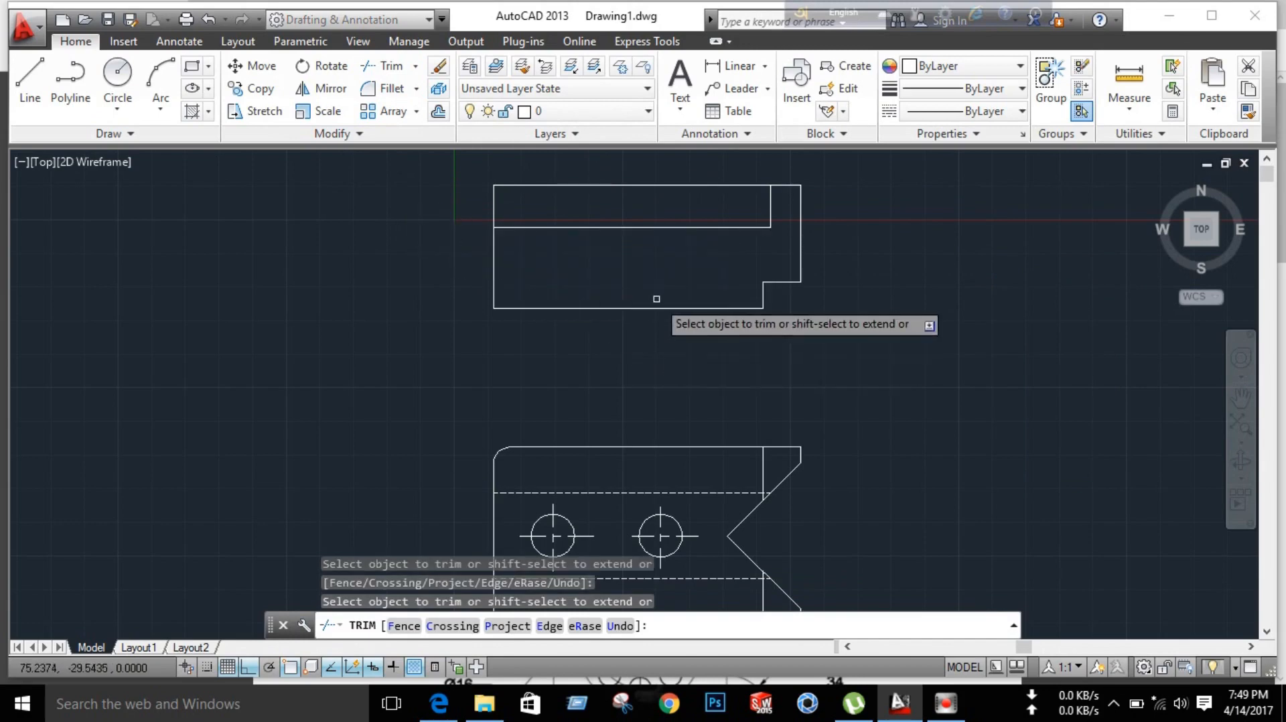
pyautogui.scroll(-2, 656, 299)
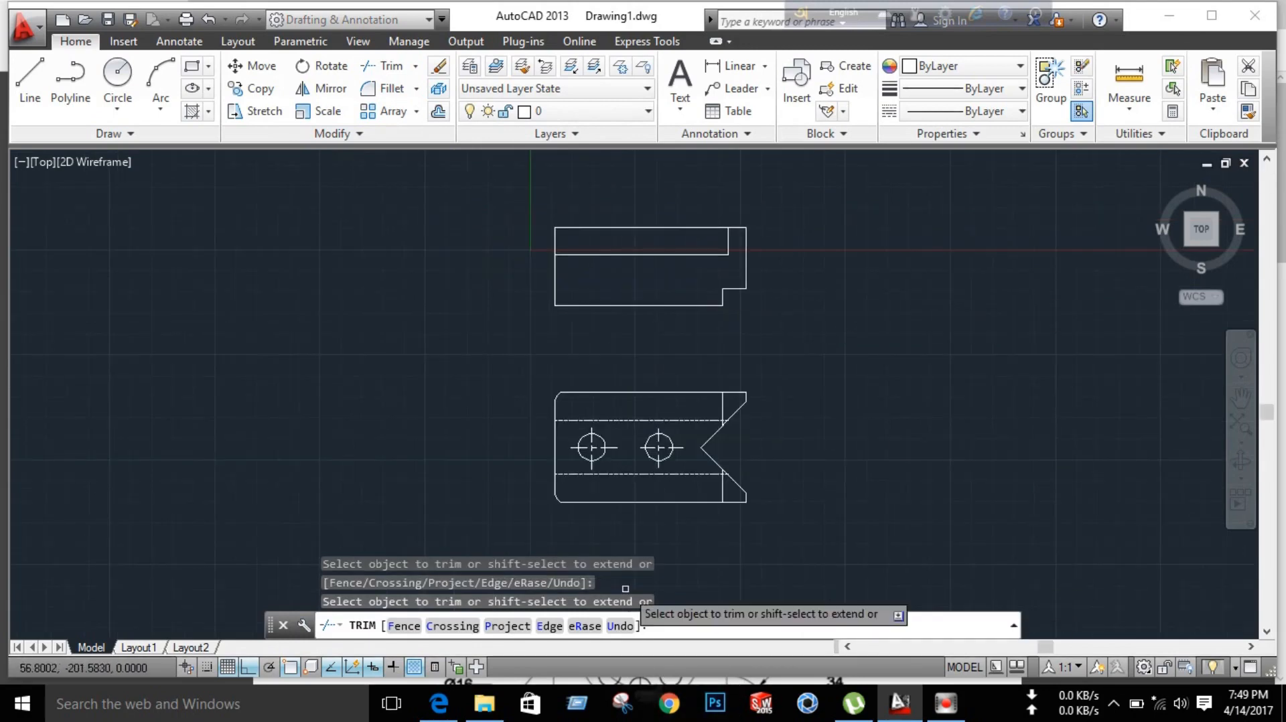
pyautogui.click(456, 712)
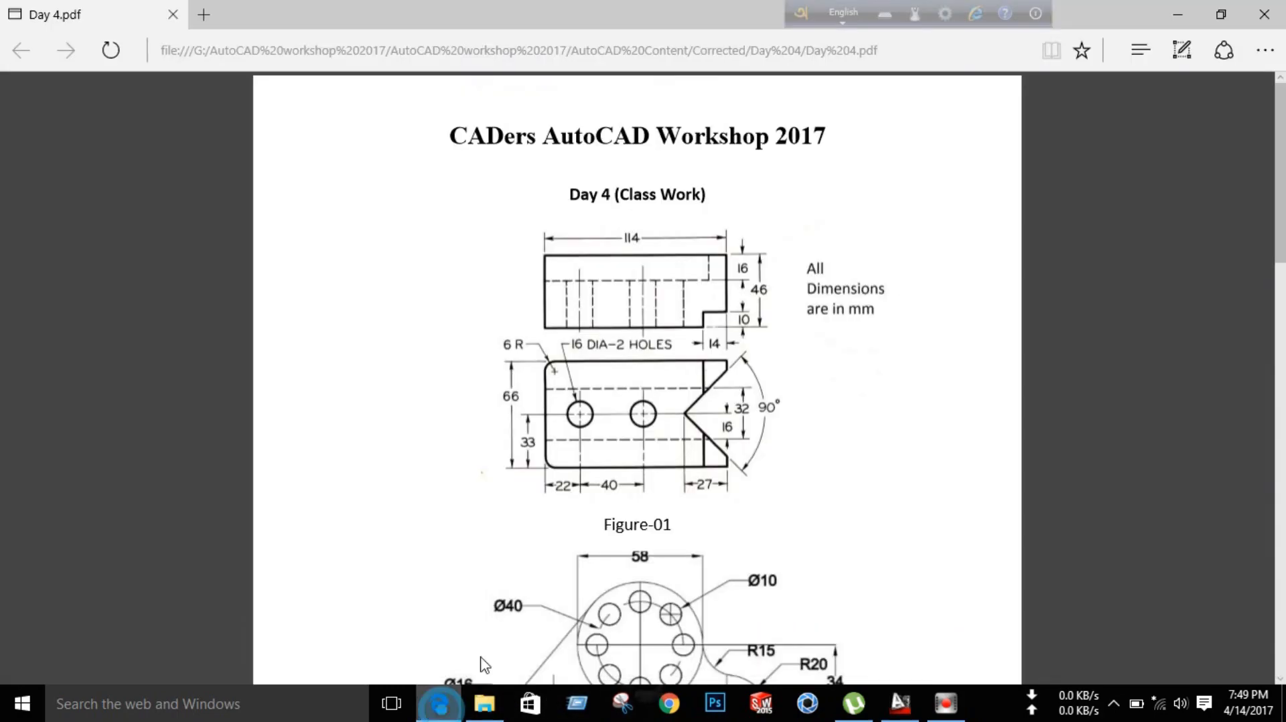
# Step: Switch back to AutoCAD, make HIDDEN the current linetype and leave the Trim command
pyautogui.click(904, 708)
pyautogui.click(985, 111)
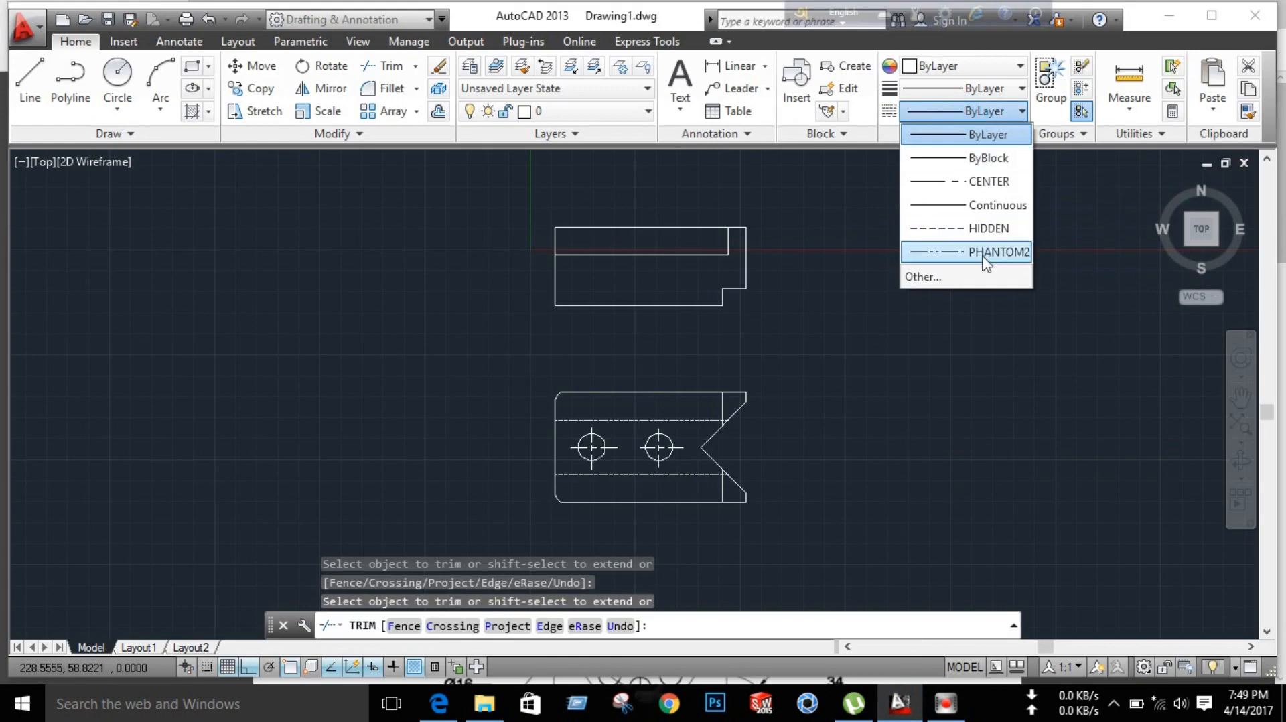
pyautogui.click(978, 228)
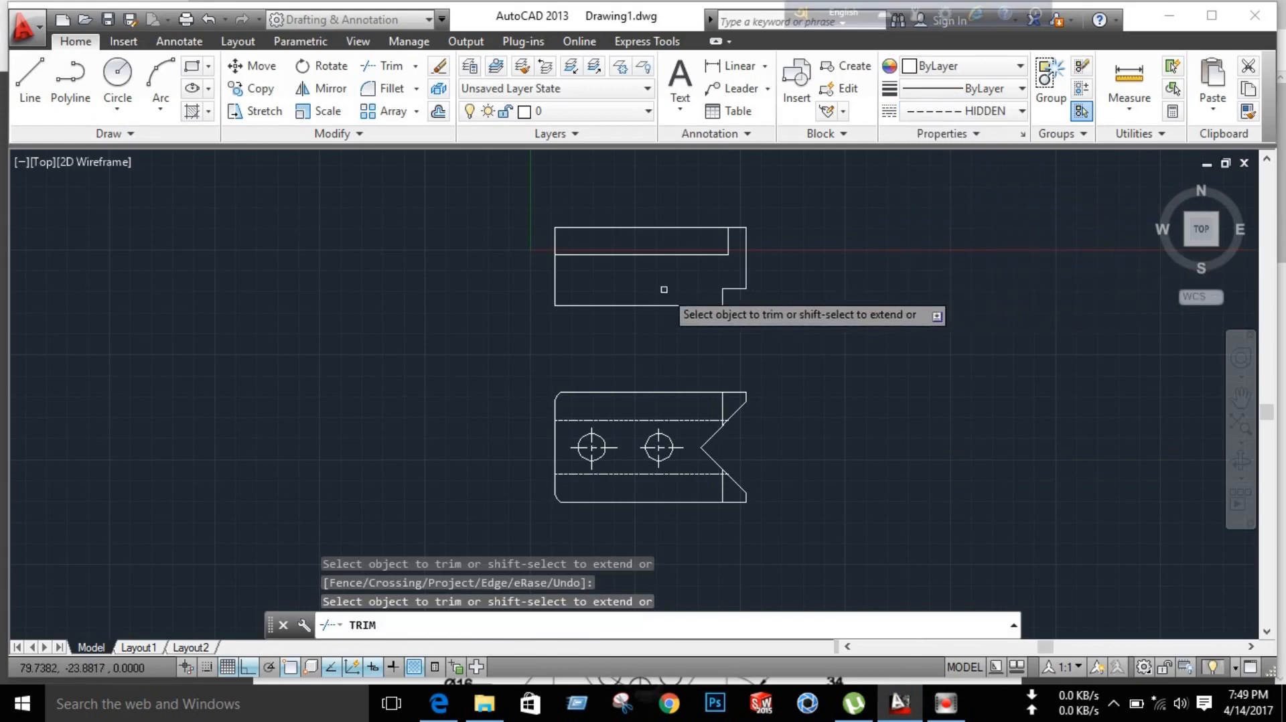
pyautogui.press('Escape')
# Step: Apply the HIDDEN linetype to the front view's inner horizontal line and the short vertical line joining it to the top edge
pyautogui.click(687, 256)
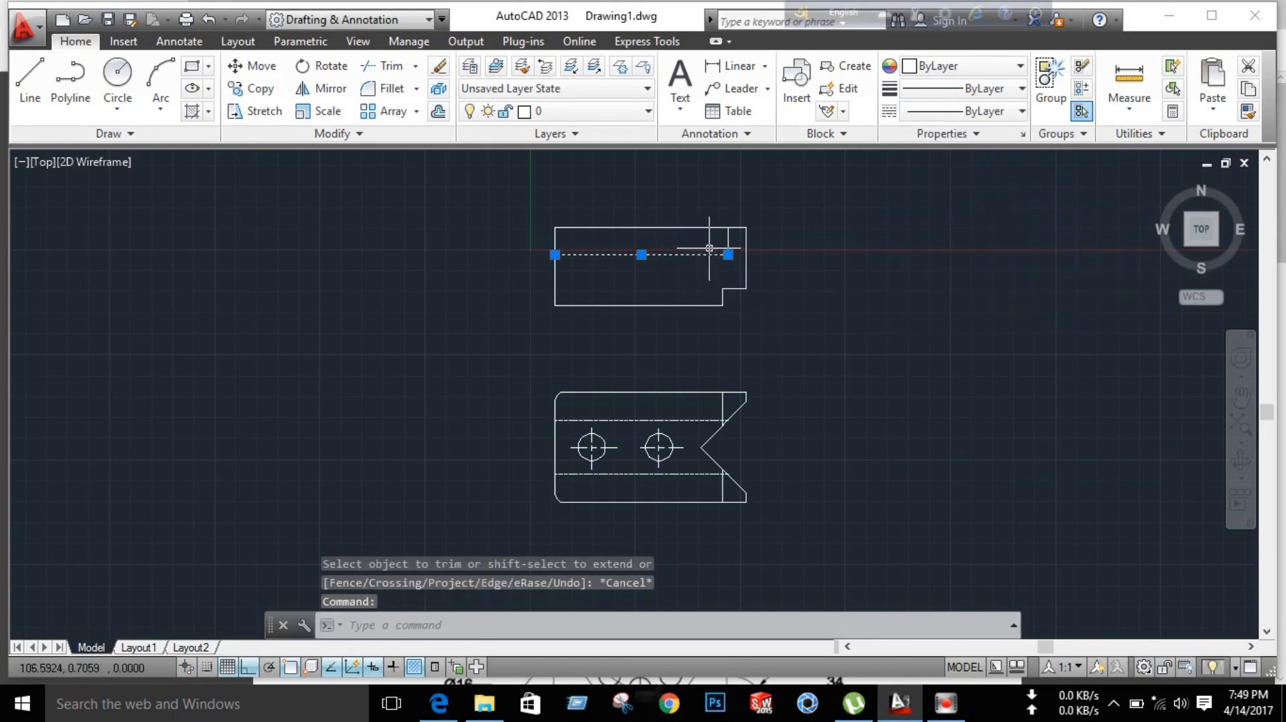
pyautogui.click(728, 236)
pyautogui.click(1002, 111)
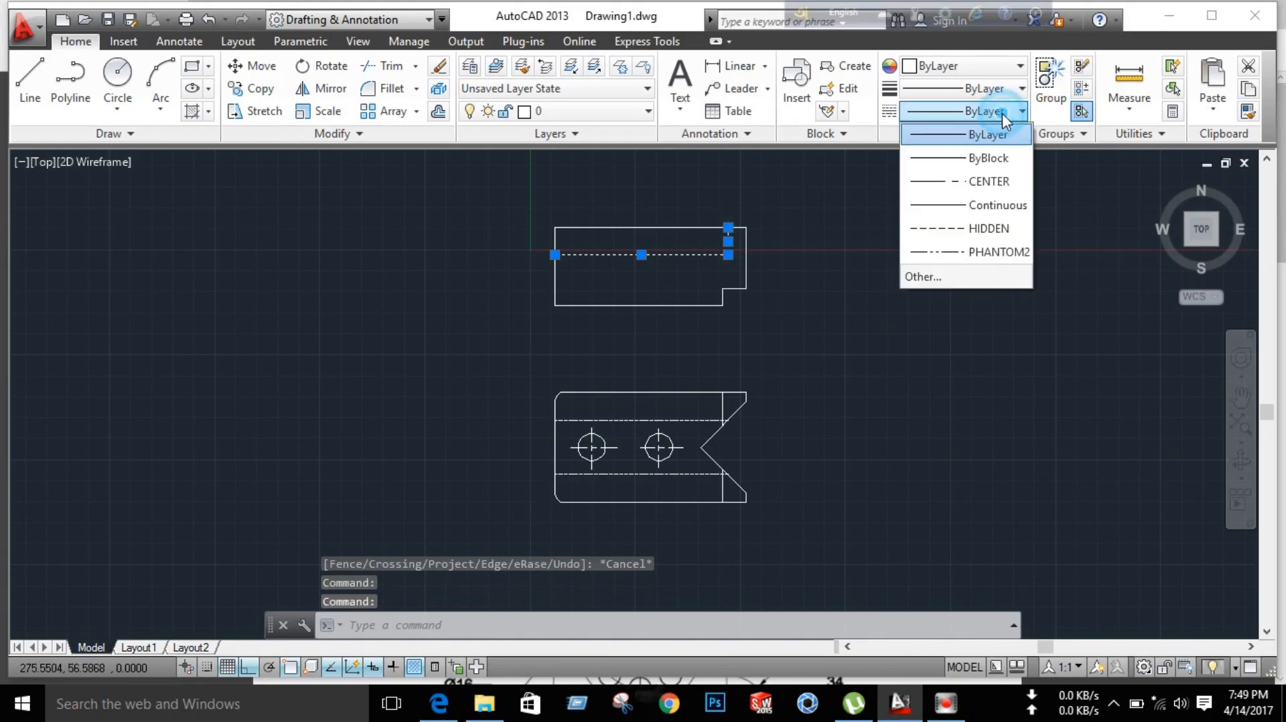
pyautogui.click(985, 227)
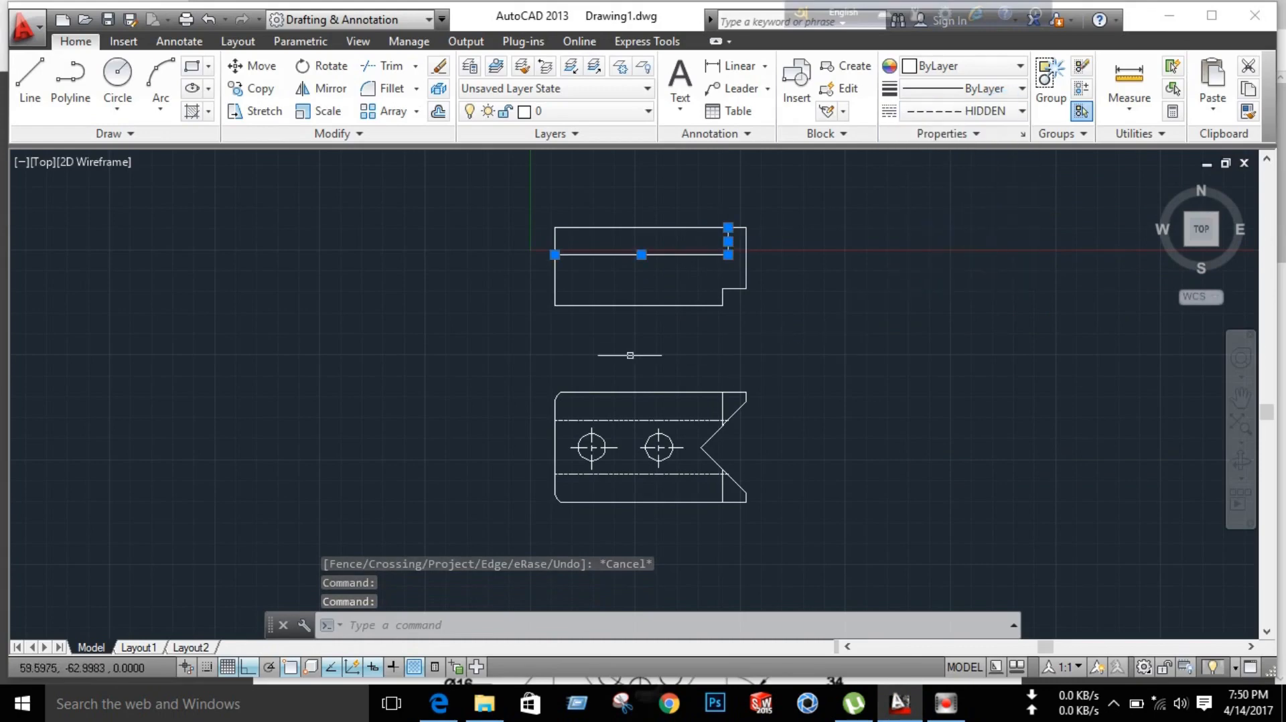
# Step: Set the linetype scale of the two selected hidden lines to 9, close their properties and deselect them
pyautogui.rightClick(697, 254)
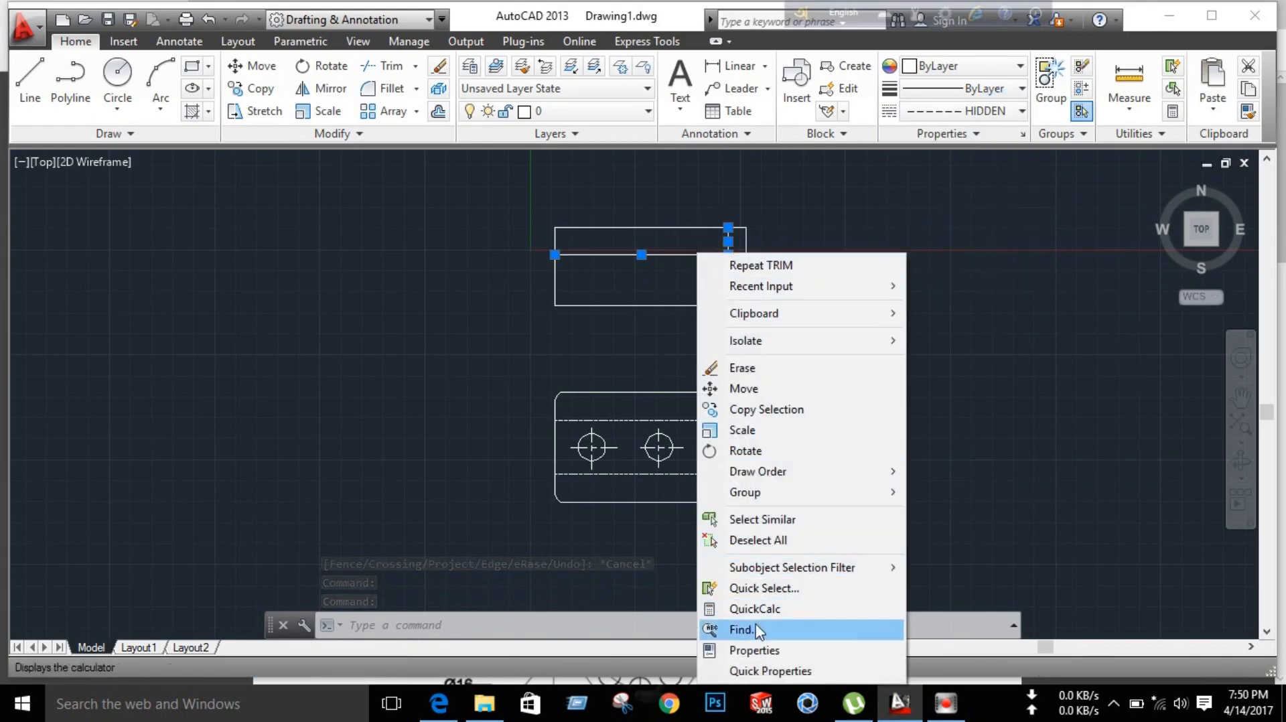
pyautogui.click(751, 651)
pyautogui.click(138, 173)
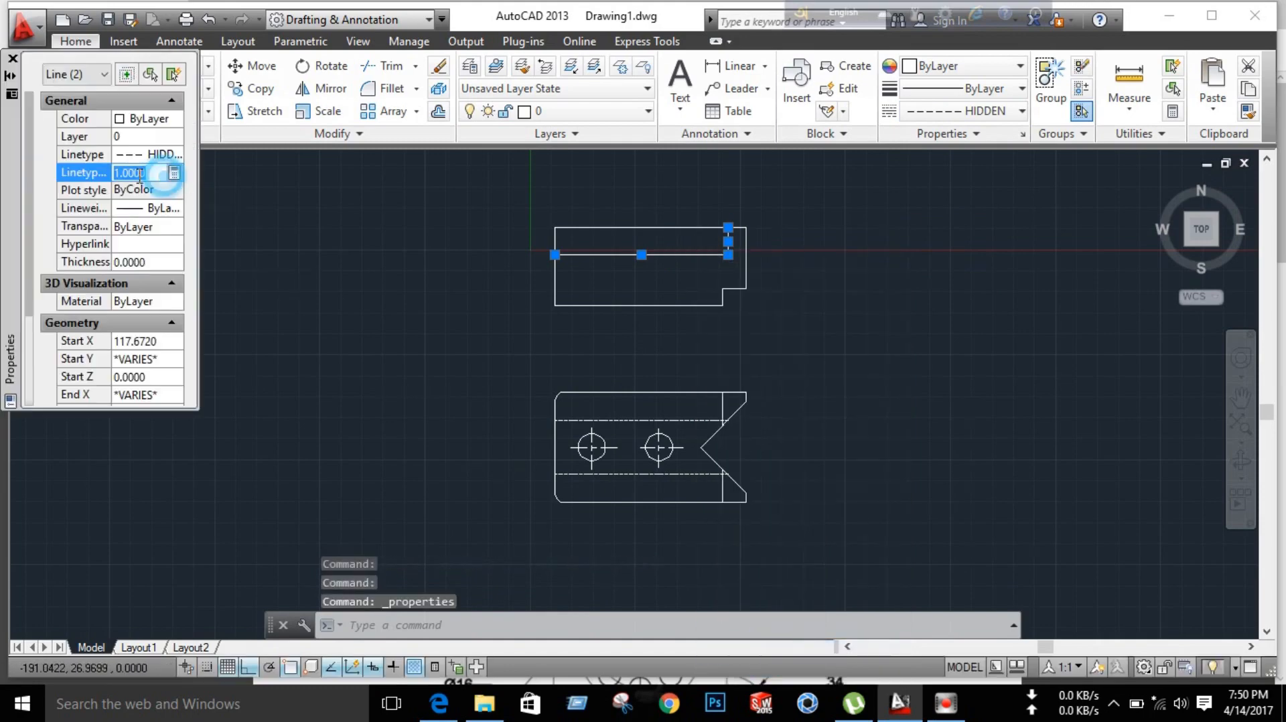
pyautogui.write('9')
pyautogui.press('Return')
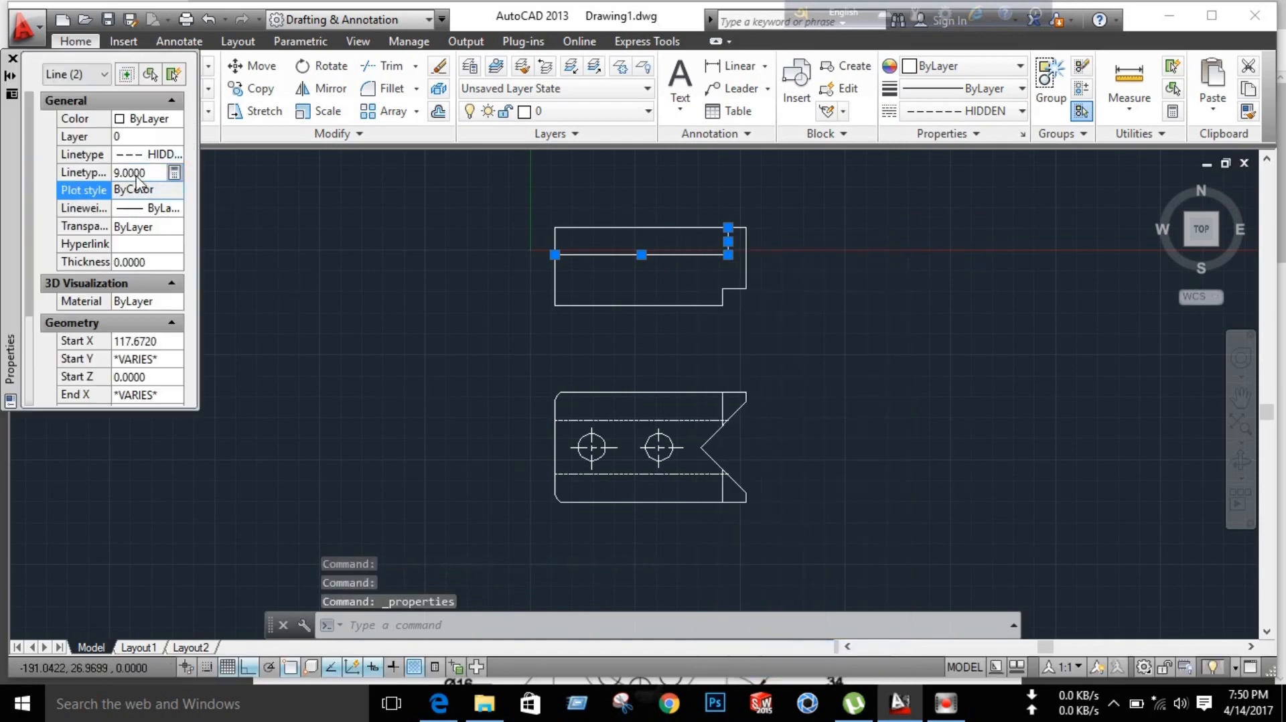
pyautogui.click(12, 58)
pyautogui.press('Escape')
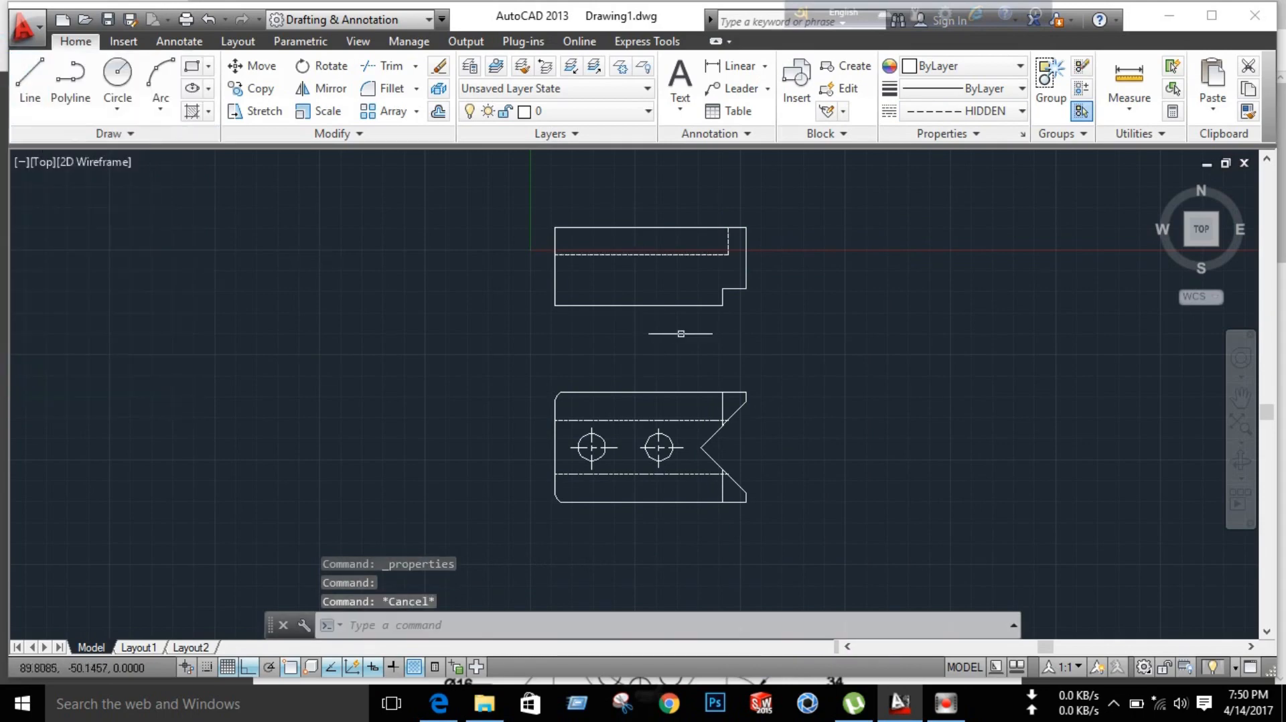
# Step: Check Day 4.pdf, and in AutoCAD draw the left hole's left edge in the front view, from the hidden line down past the bottom edge
pyautogui.click(440, 703)
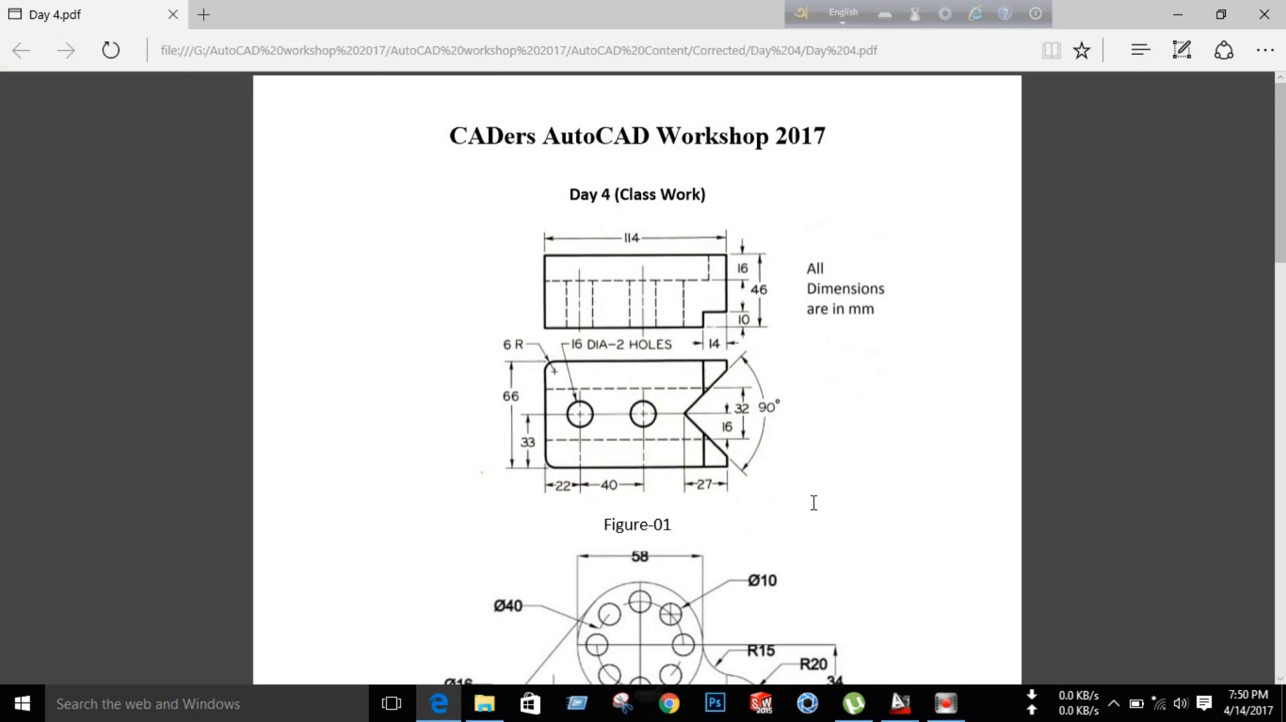
pyautogui.click(912, 697)
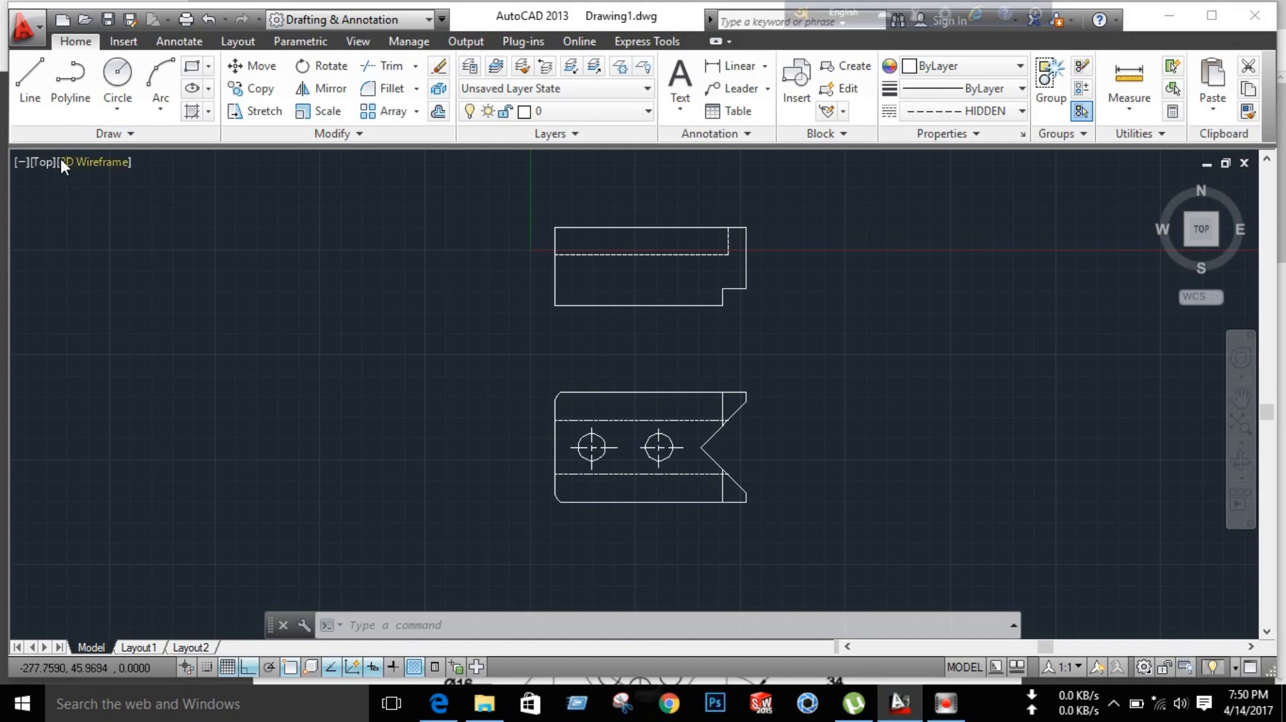
pyautogui.click(27, 87)
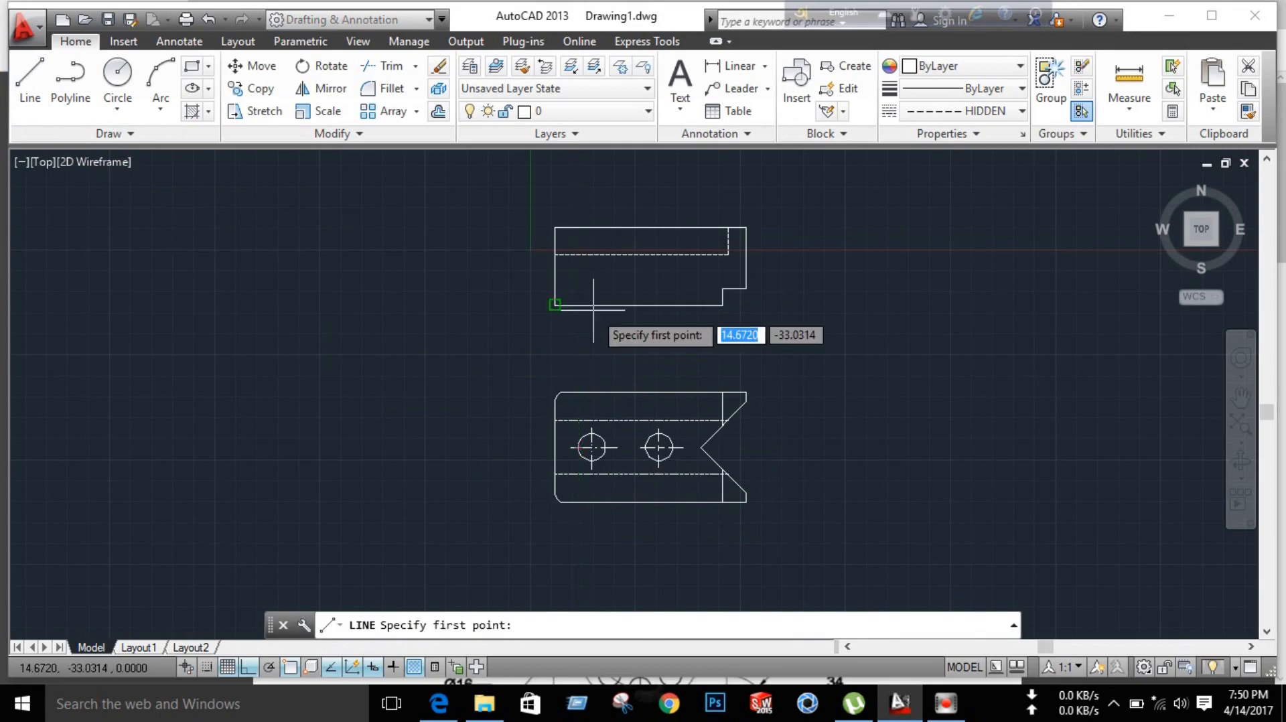
pyautogui.click(581, 253)
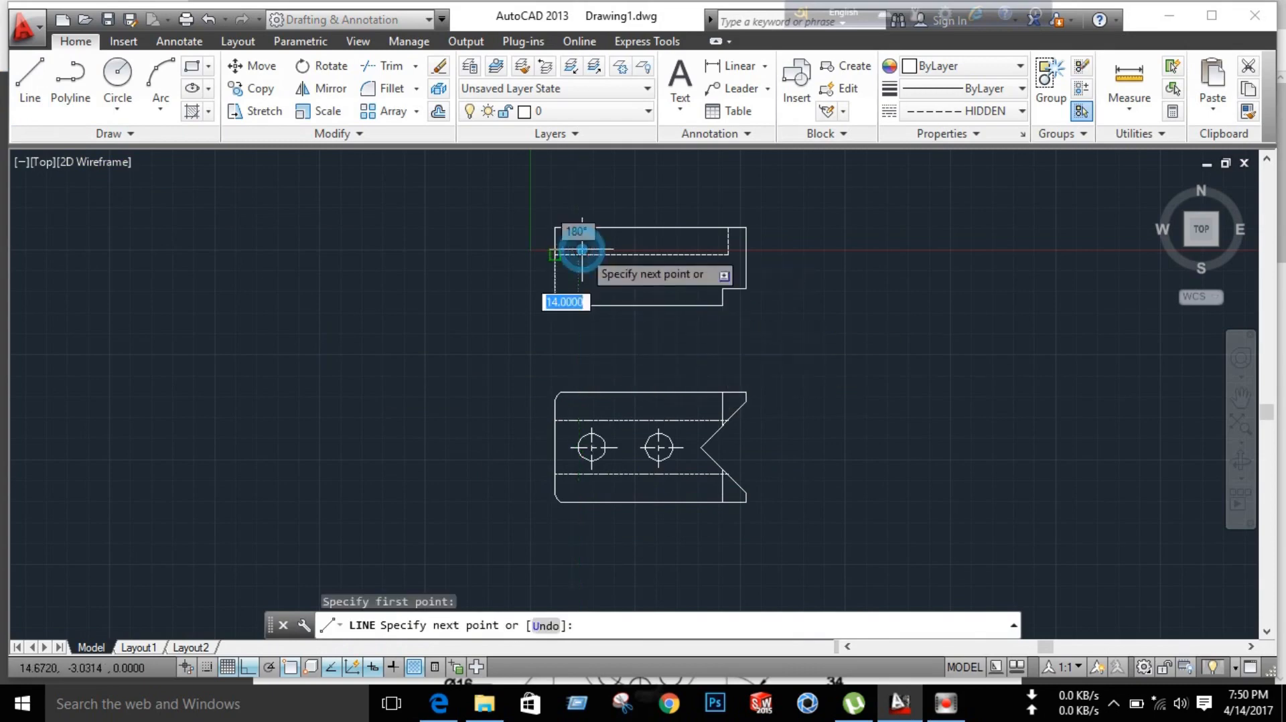
pyautogui.click(577, 320)
pyautogui.rightClick(786, 298)
pyautogui.click(823, 312)
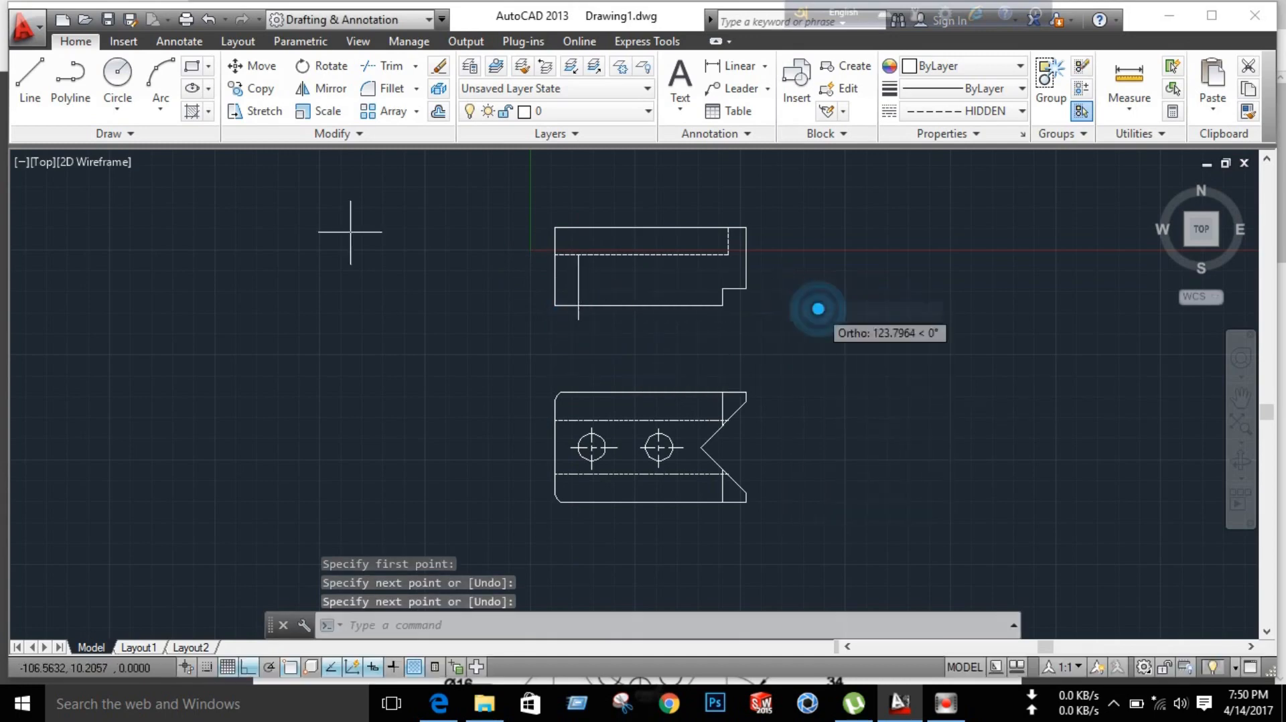
# Step: Draw a vertical line through the front view aligned with the left hole's right edge, extending past the top and bottom edges
pyautogui.press('Return')
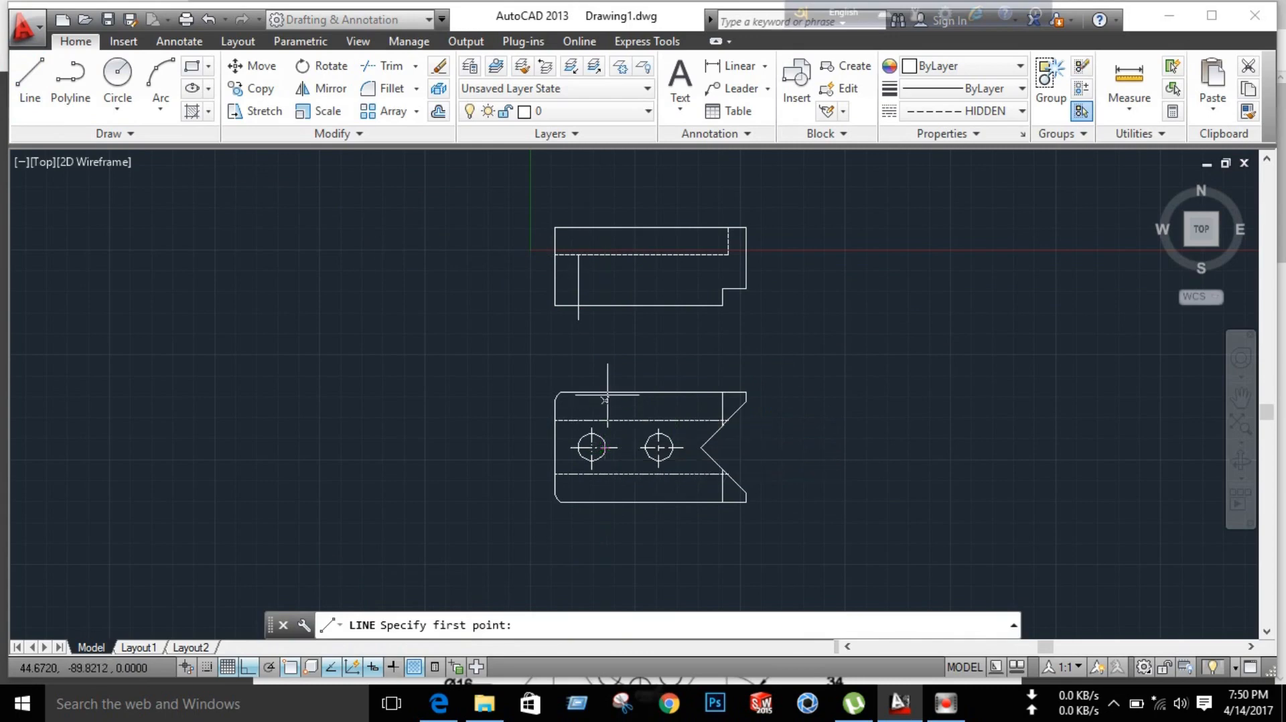
pyautogui.click(606, 323)
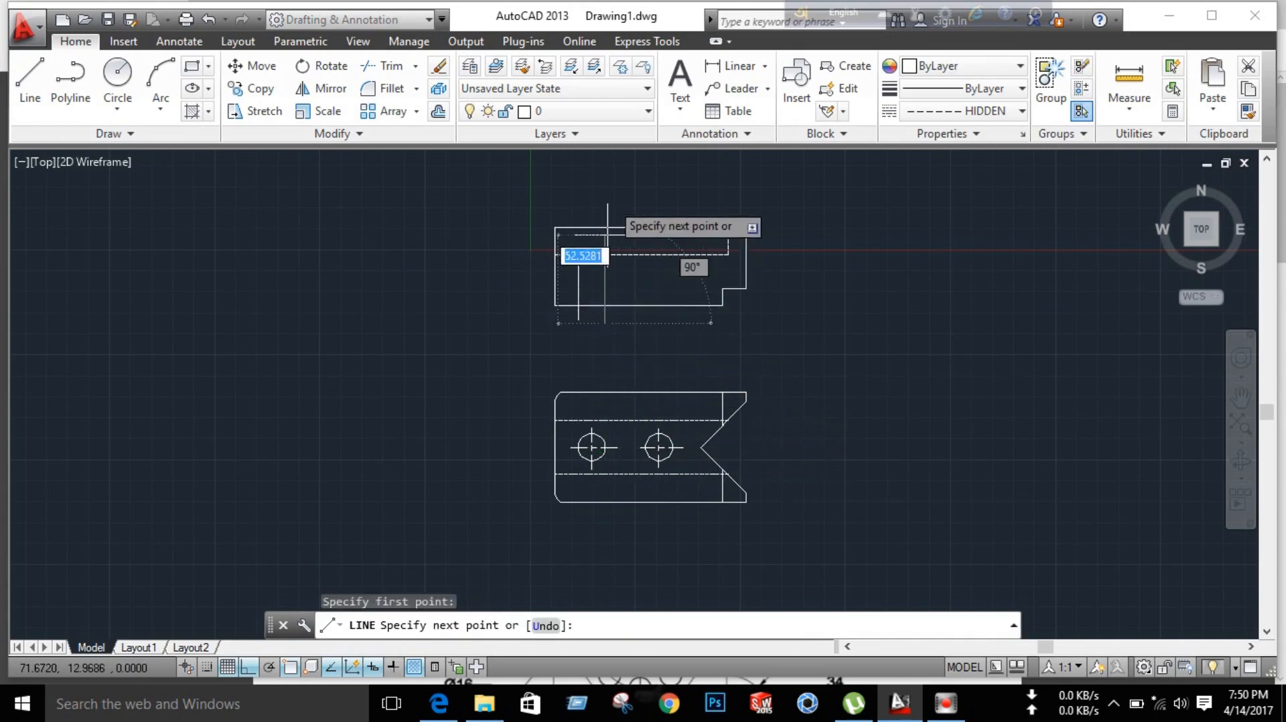
pyautogui.click(605, 191)
pyautogui.rightClick(824, 288)
pyautogui.click(838, 296)
# Step: Draw the right hole's left edge in the front view, from the horizontal hidden line down past the bottom edge
pyautogui.click(28, 87)
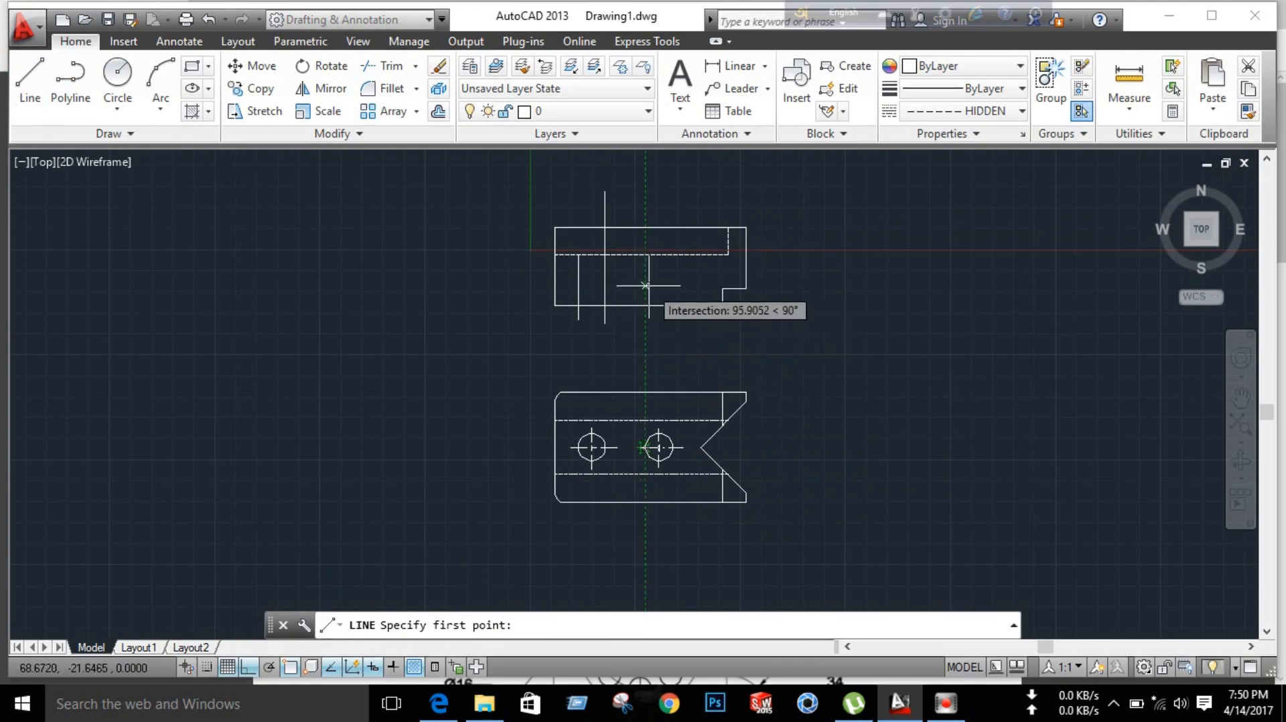
pyautogui.click(643, 256)
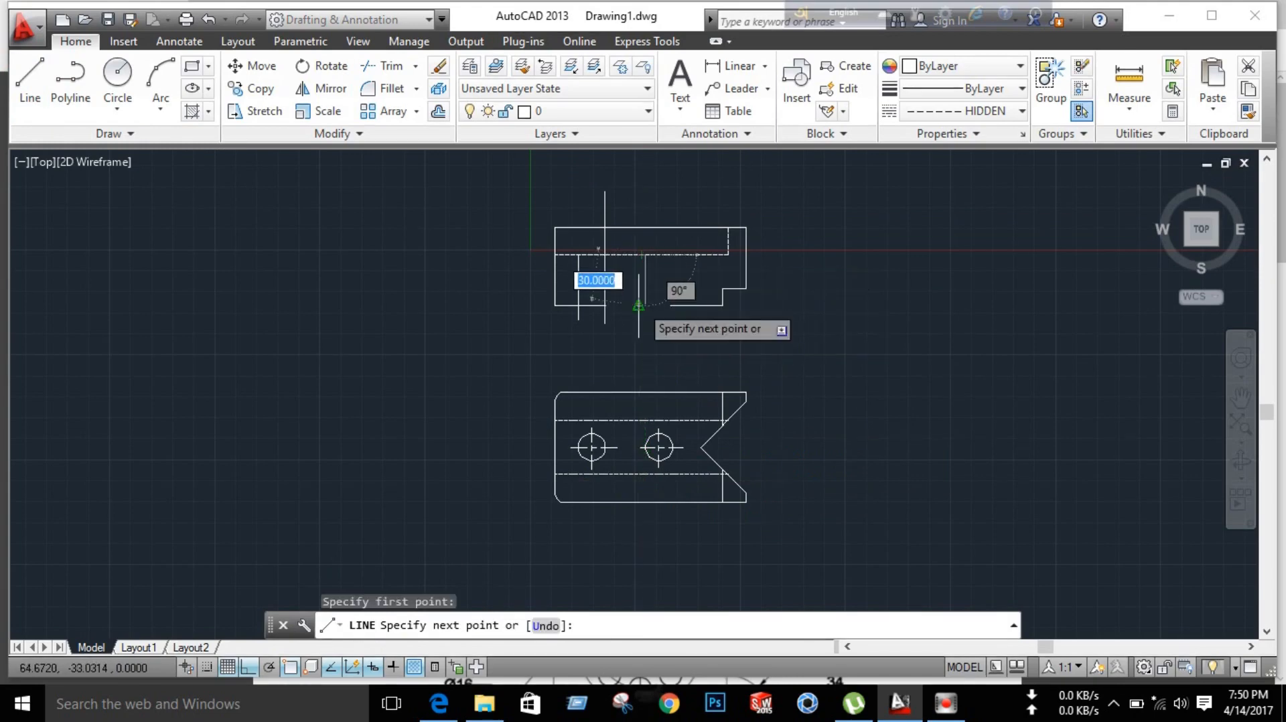
pyautogui.click(645, 329)
pyautogui.rightClick(841, 294)
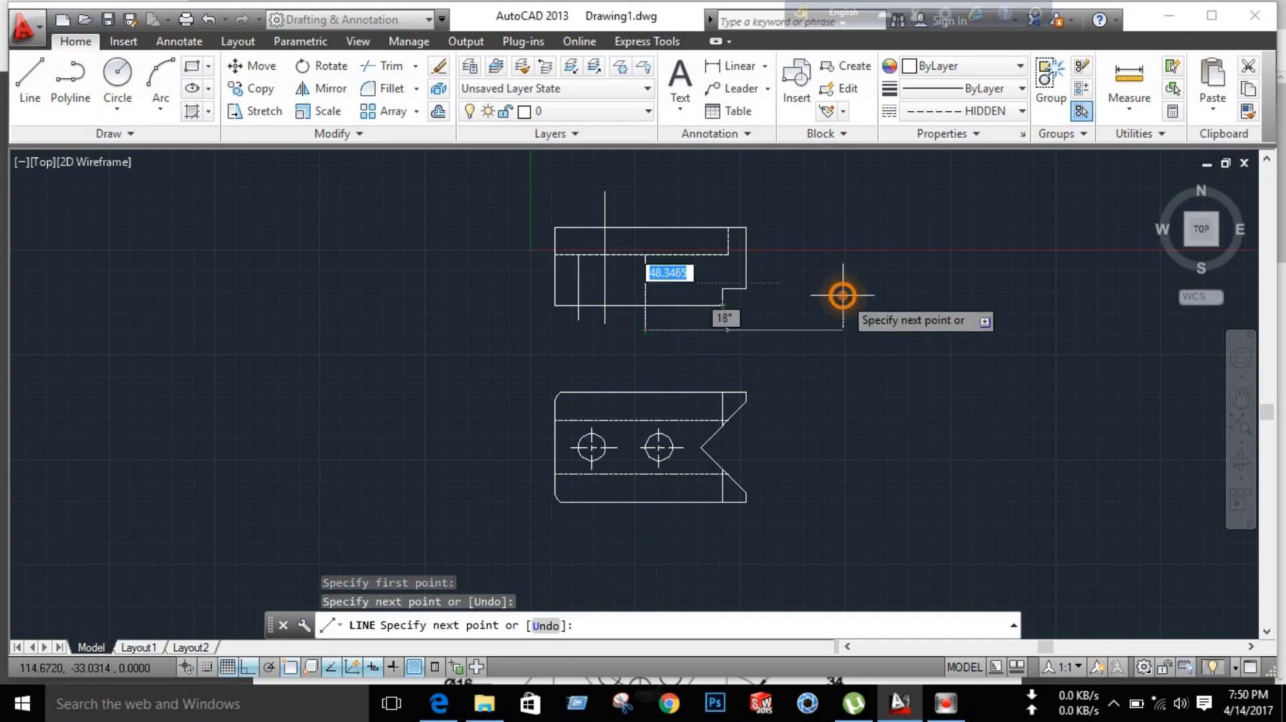
pyautogui.click(886, 312)
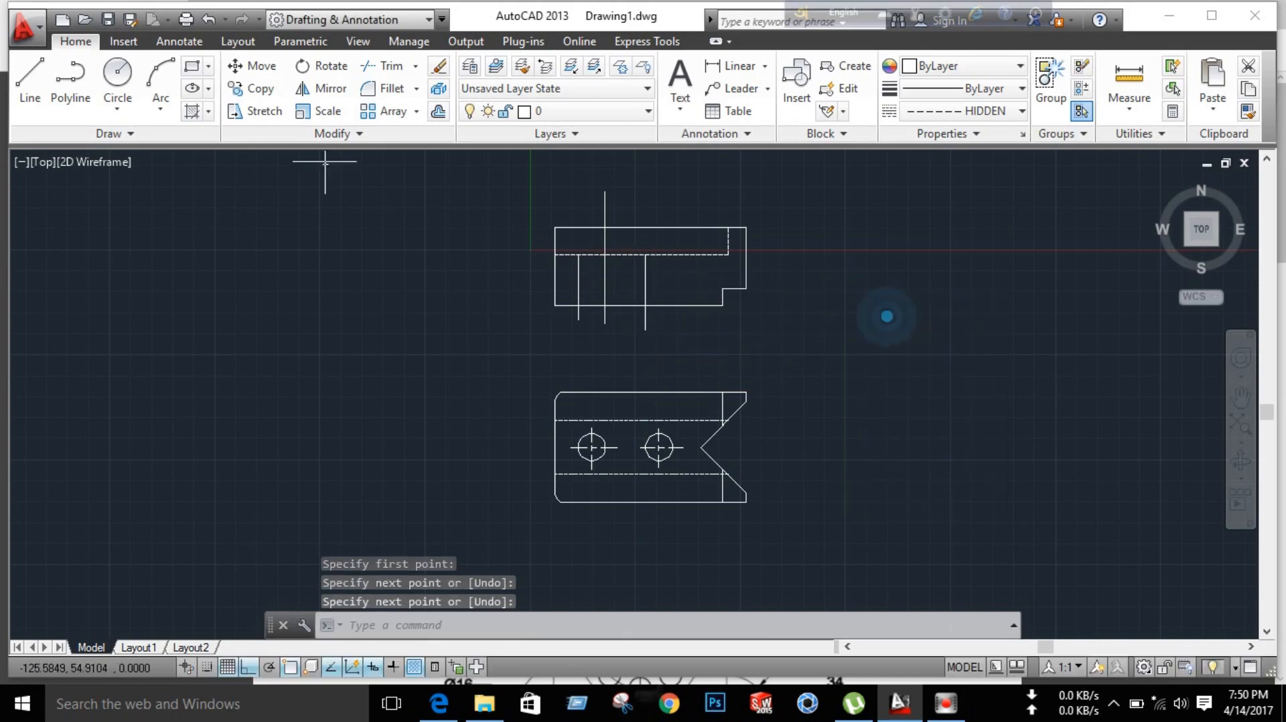
# Step: Draw the right hole's right edge in the front view, from the horizontal hidden line down past the bottom edge
pyautogui.click(42, 84)
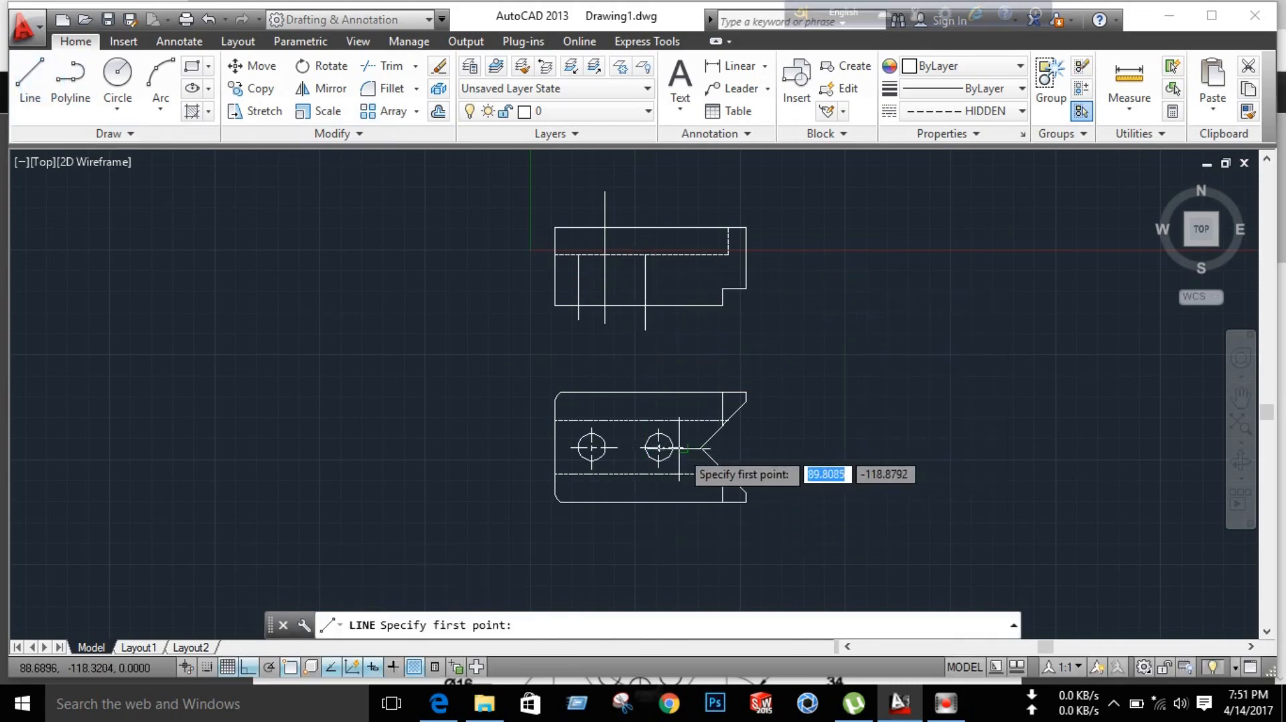
pyautogui.click(672, 251)
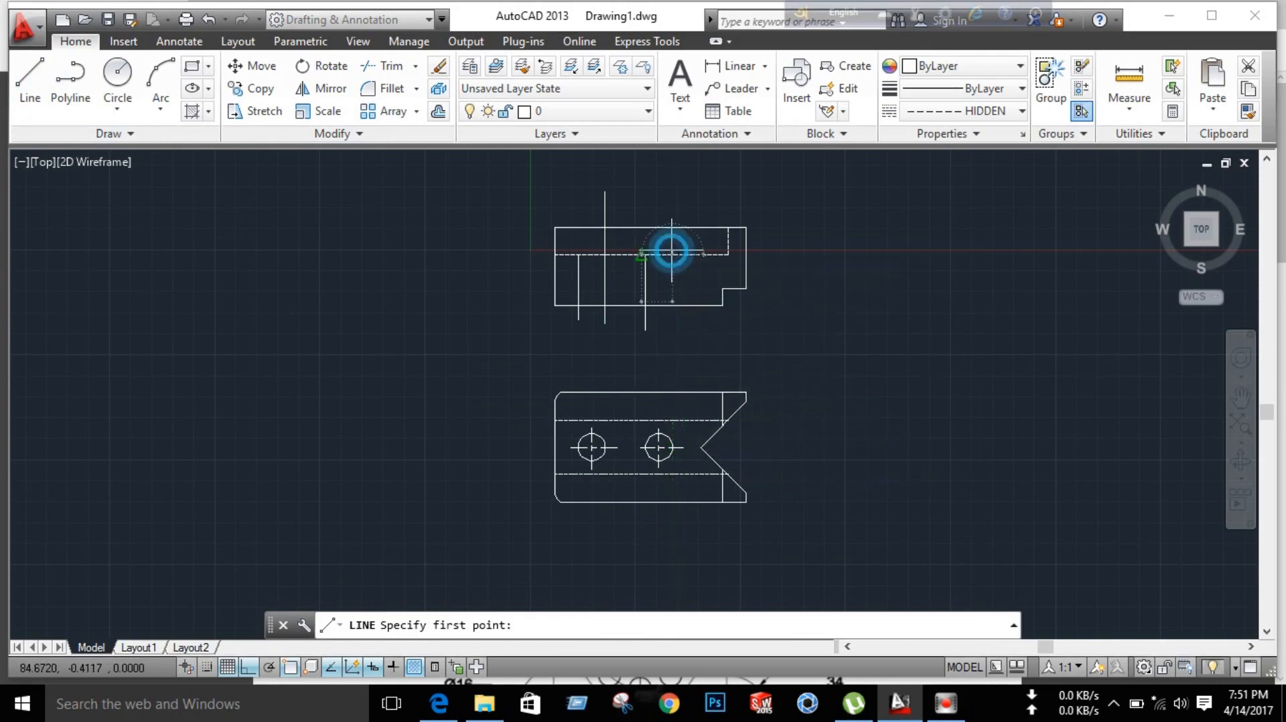
pyautogui.click(672, 320)
pyautogui.rightClick(795, 314)
pyautogui.click(831, 320)
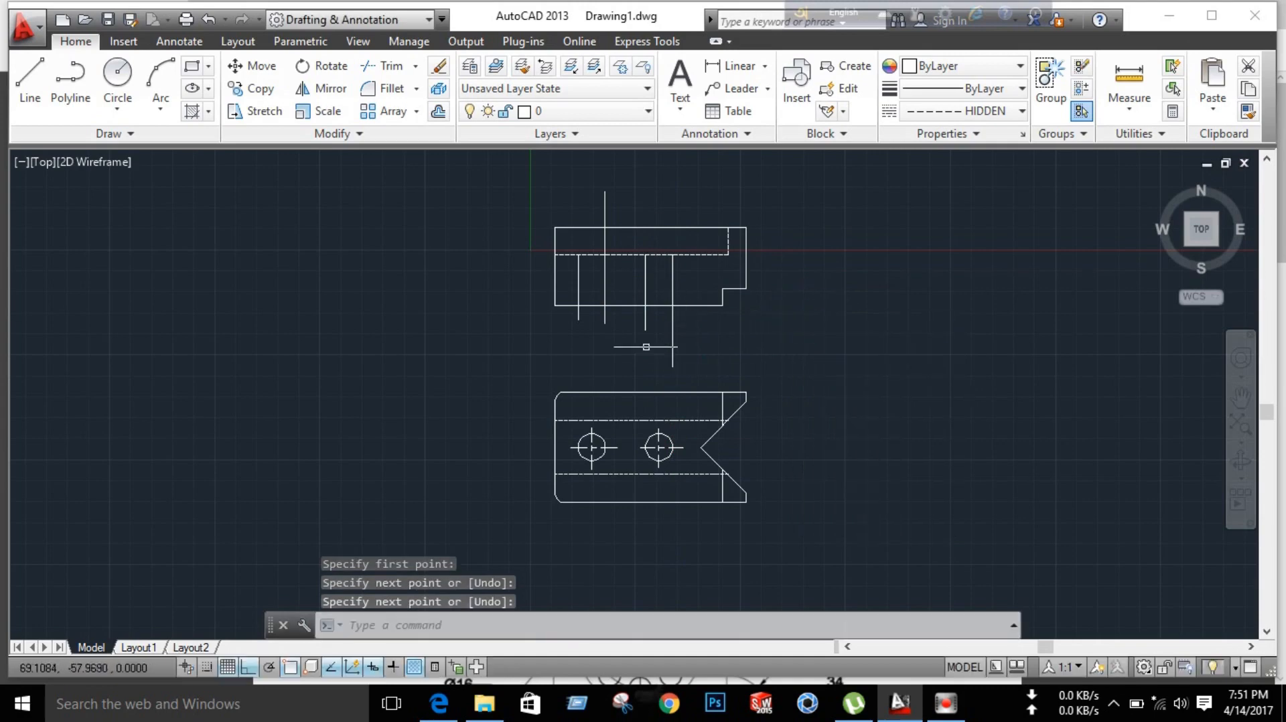
# Step: Trim the left hole's right edge line above the horizontal hidden line, both outside and inside the front view
pyautogui.click(383, 67)
pyautogui.press('Return')
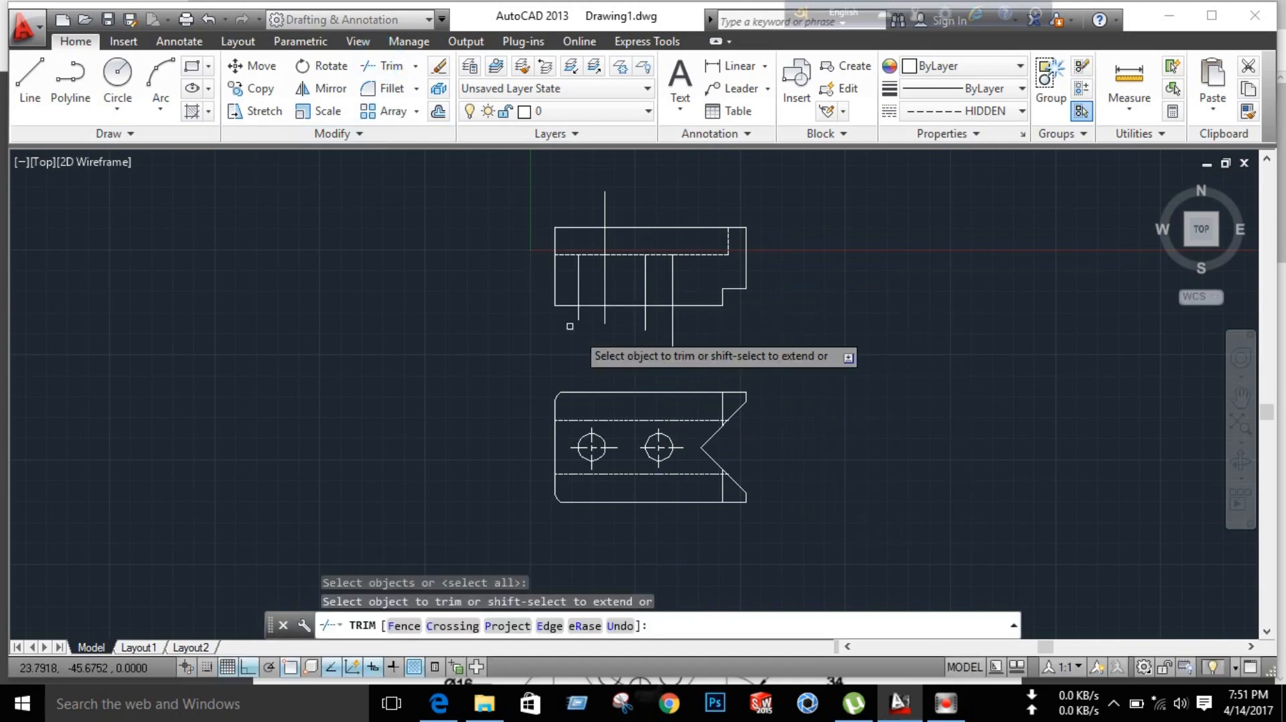
pyautogui.click(603, 204)
pyautogui.click(604, 242)
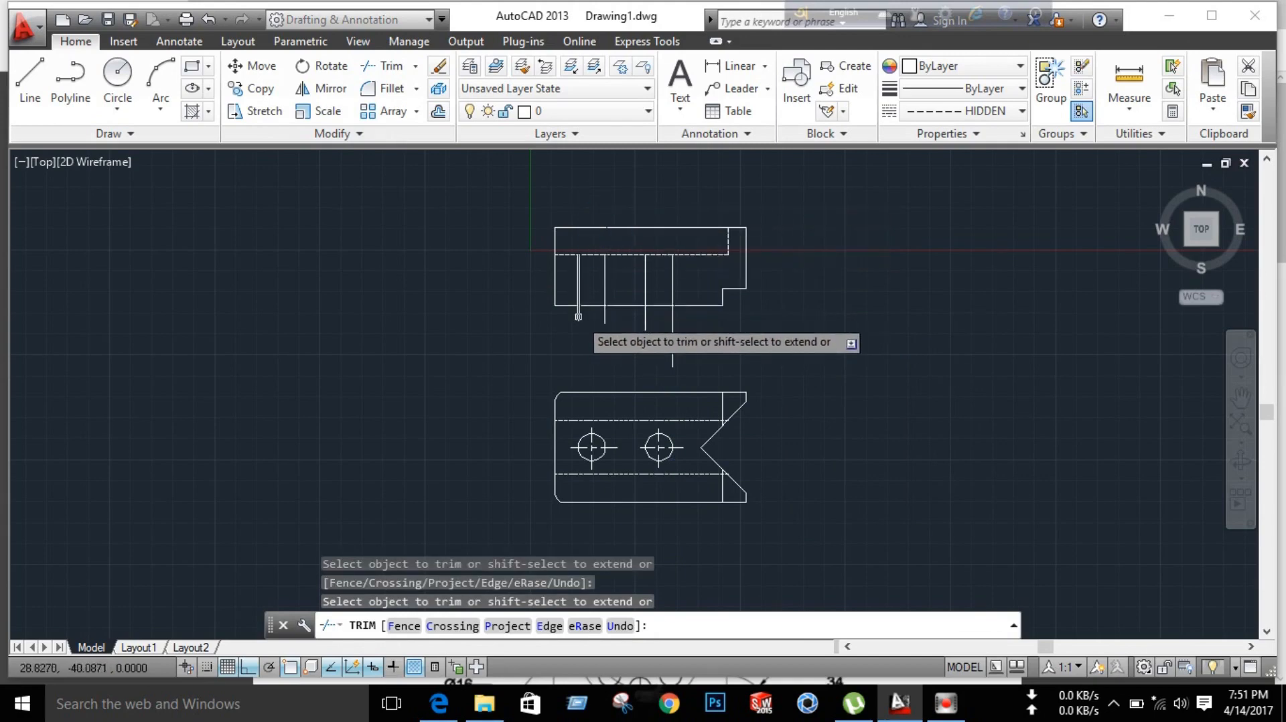
# Step: Trim the ends of the four hole edge lines that extend below the front view's bottom edge, and finish trimming
pyautogui.scroll(5, 580, 317)
pyautogui.click(573, 293)
pyautogui.click(680, 321)
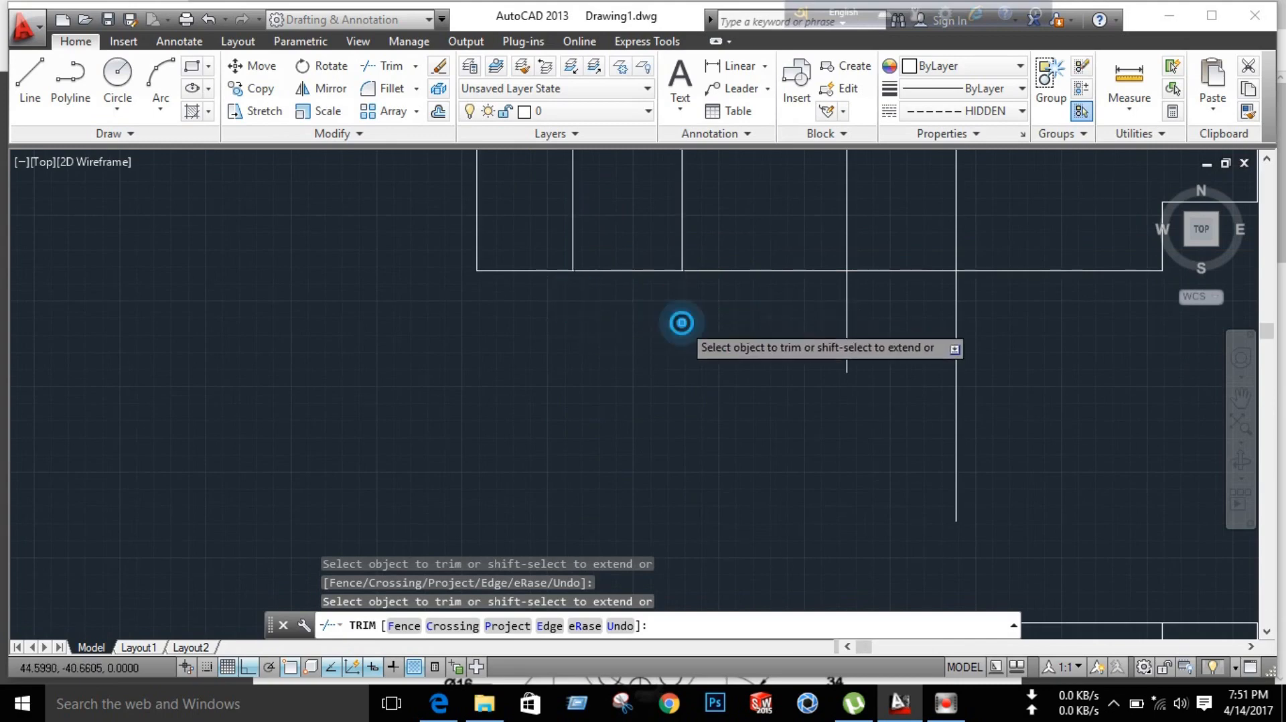
pyautogui.click(847, 288)
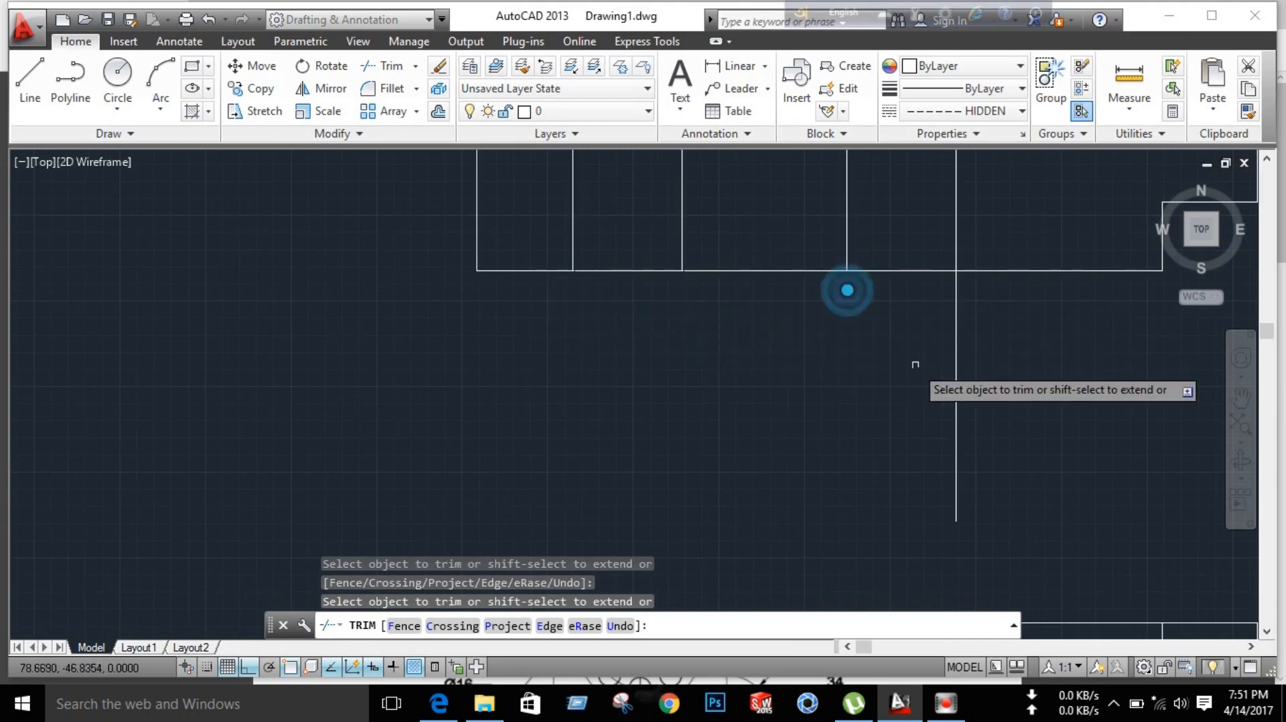
pyautogui.click(956, 406)
pyautogui.scroll(-3, 947, 412)
pyautogui.moveTo(947, 413); pyautogui.dragTo(886, 413, button='middle')
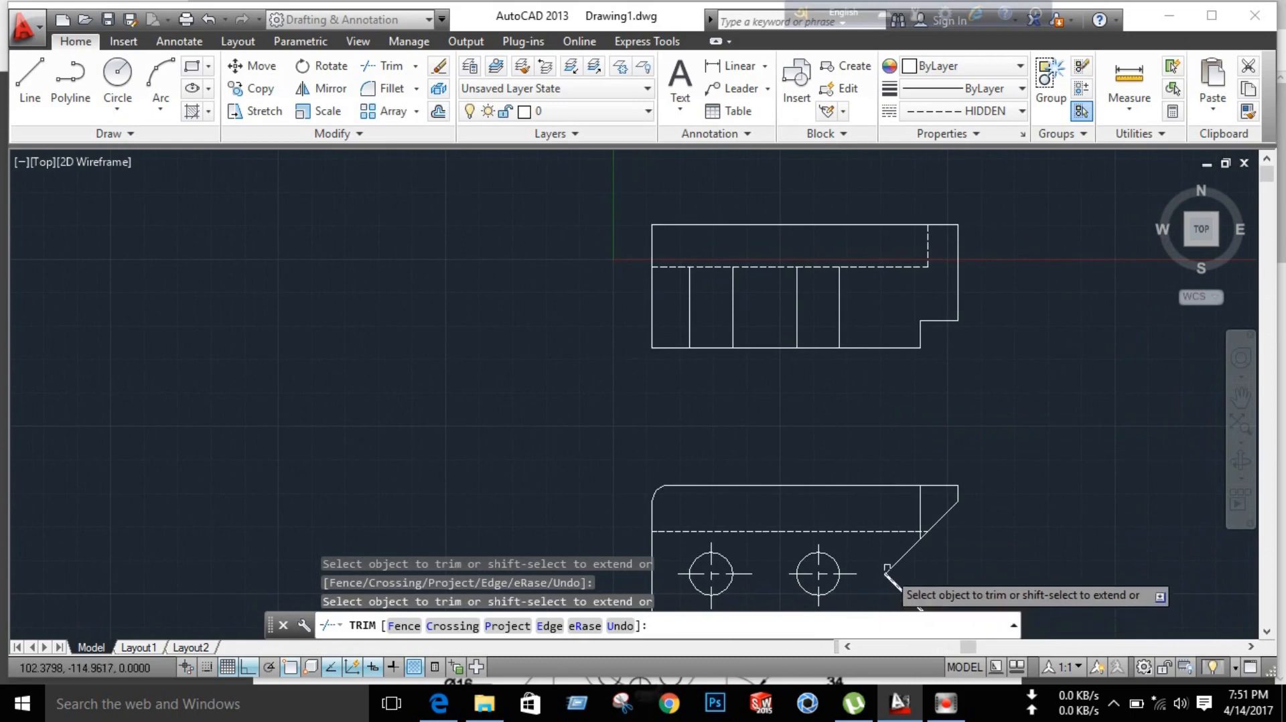
pyautogui.press('Escape')
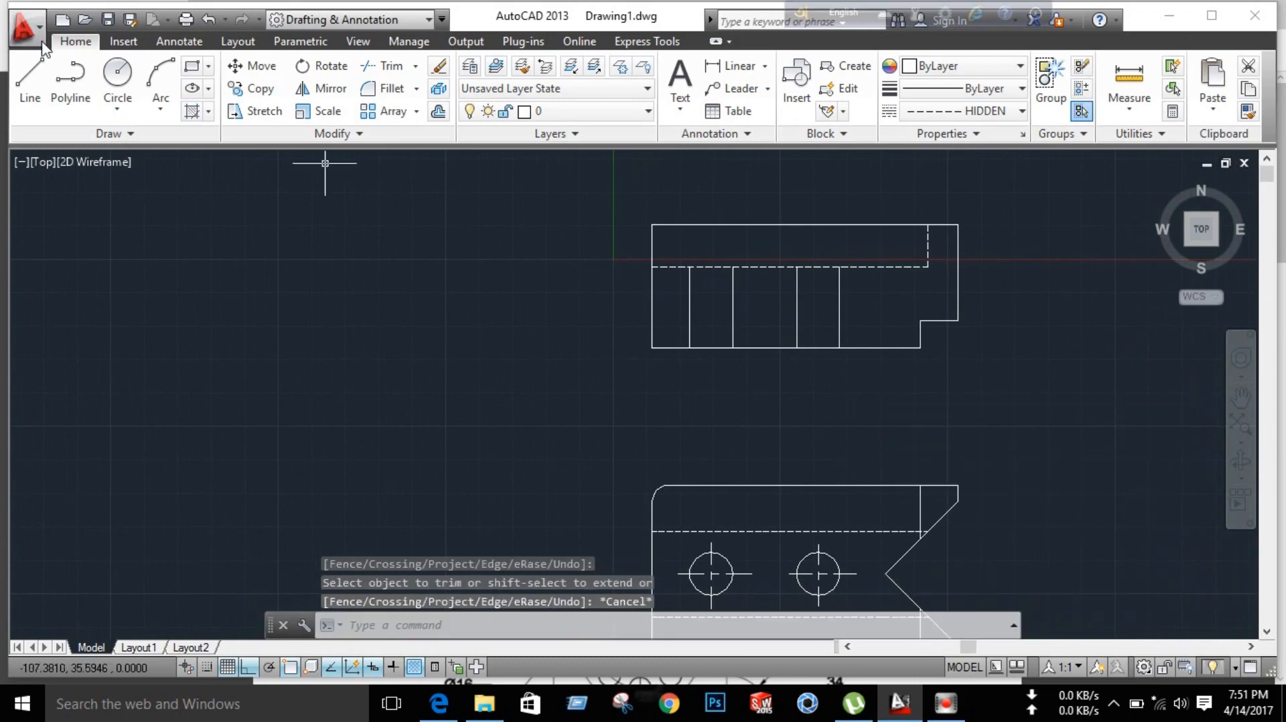
# Step: Draw a vertical line in the front view aligned with the V-notch vertex, from the horizontal hidden line down past the bottom edge
pyautogui.click(30, 77)
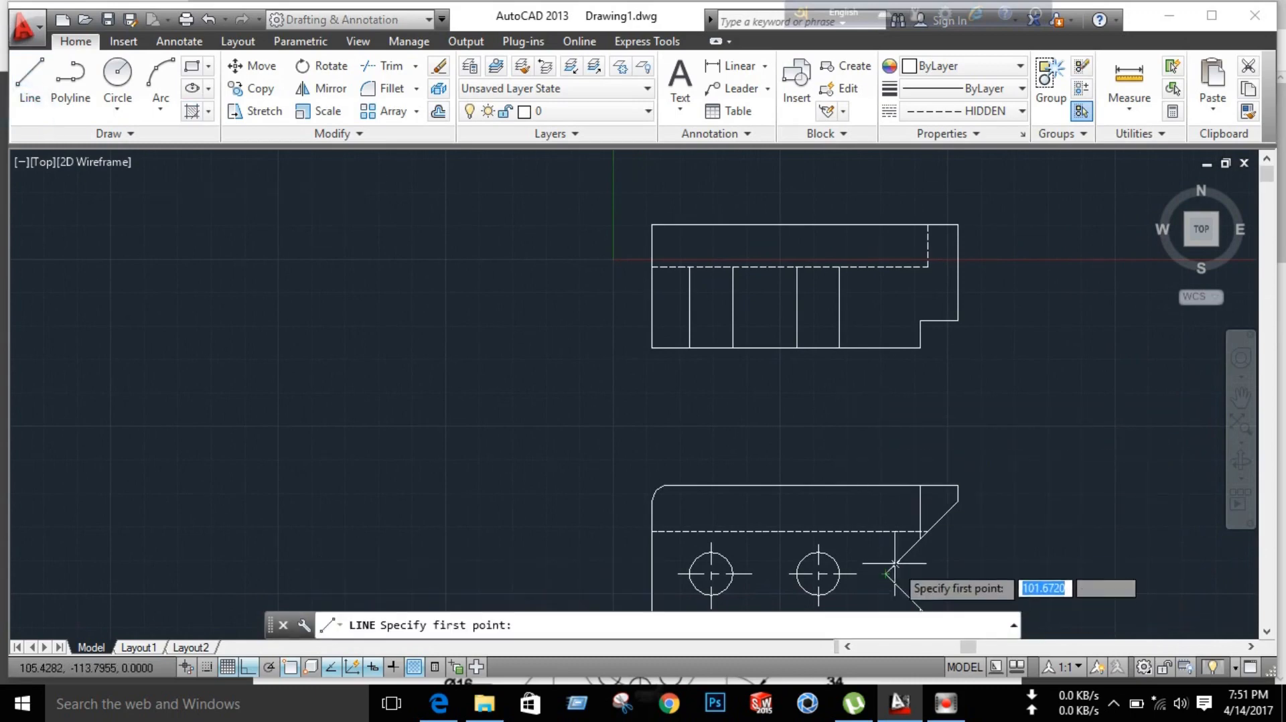
pyautogui.click(884, 267)
pyautogui.click(885, 348)
pyautogui.rightClick(983, 330)
pyautogui.click(1025, 342)
# Step: Trim the part of the V-notch vertex line below the front view's bottom edge and end the command
pyautogui.click(394, 68)
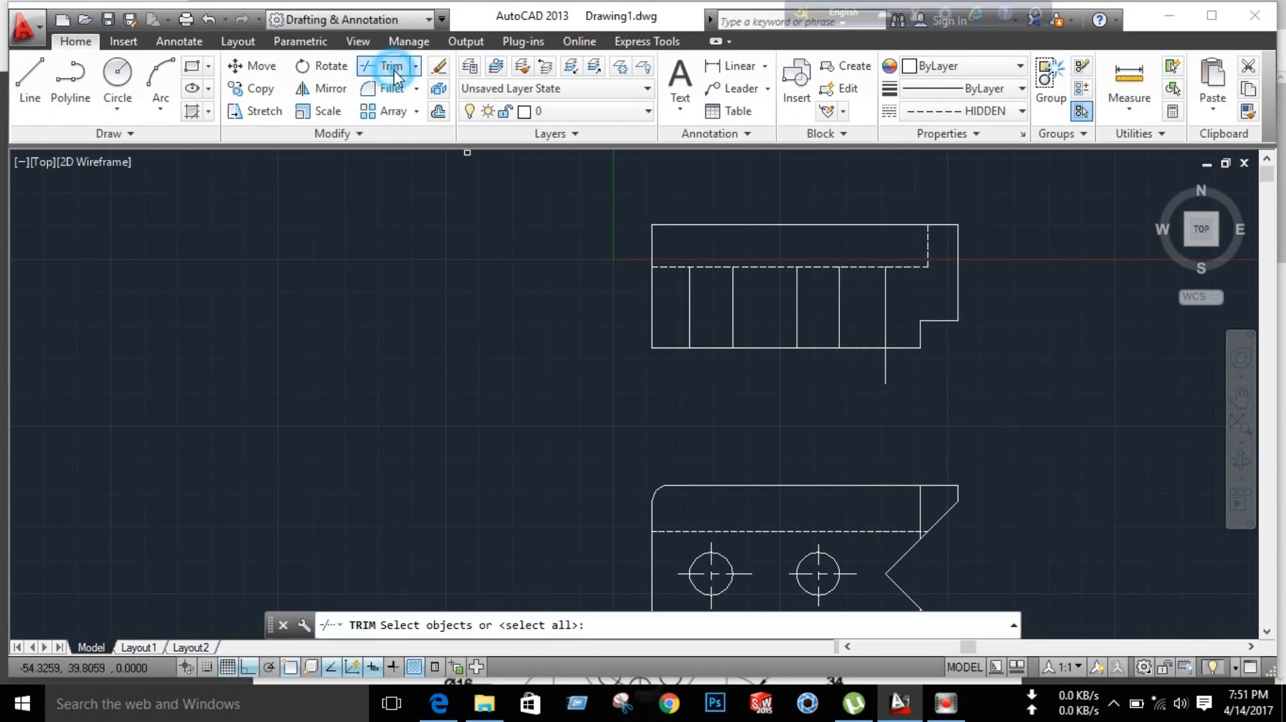
pyautogui.press('Return')
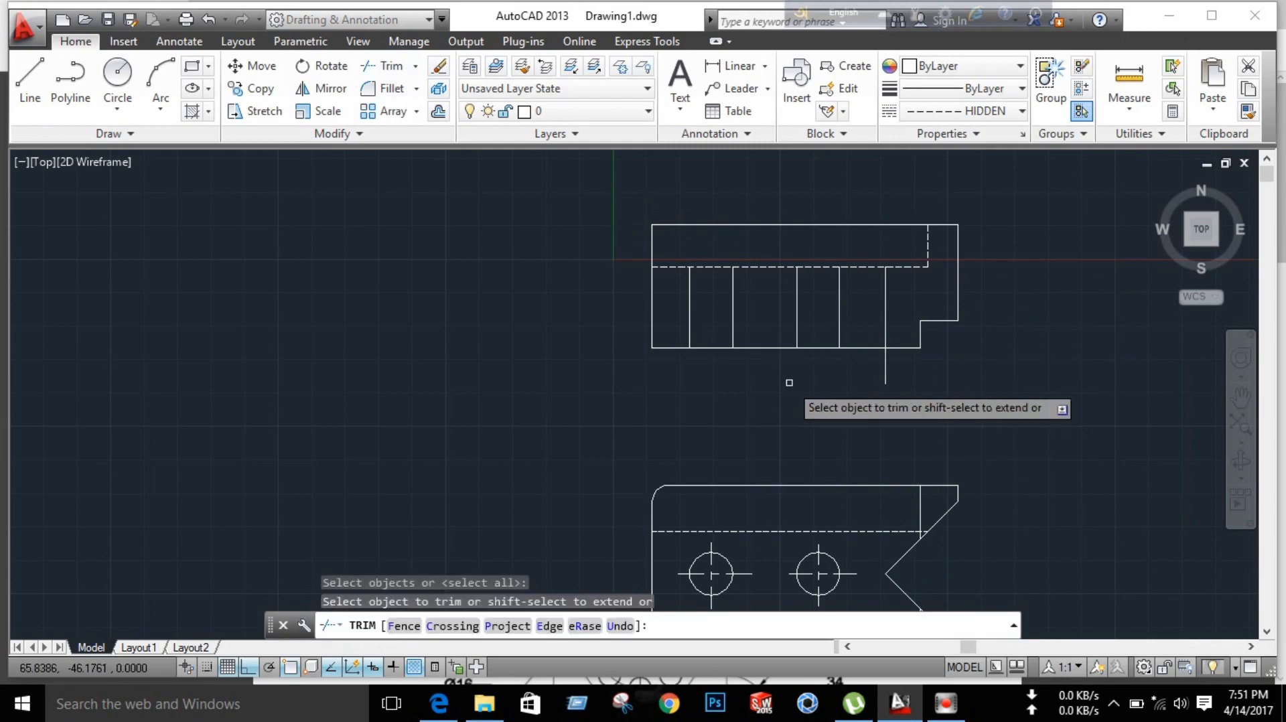
pyautogui.click(876, 362)
pyautogui.click(876, 361)
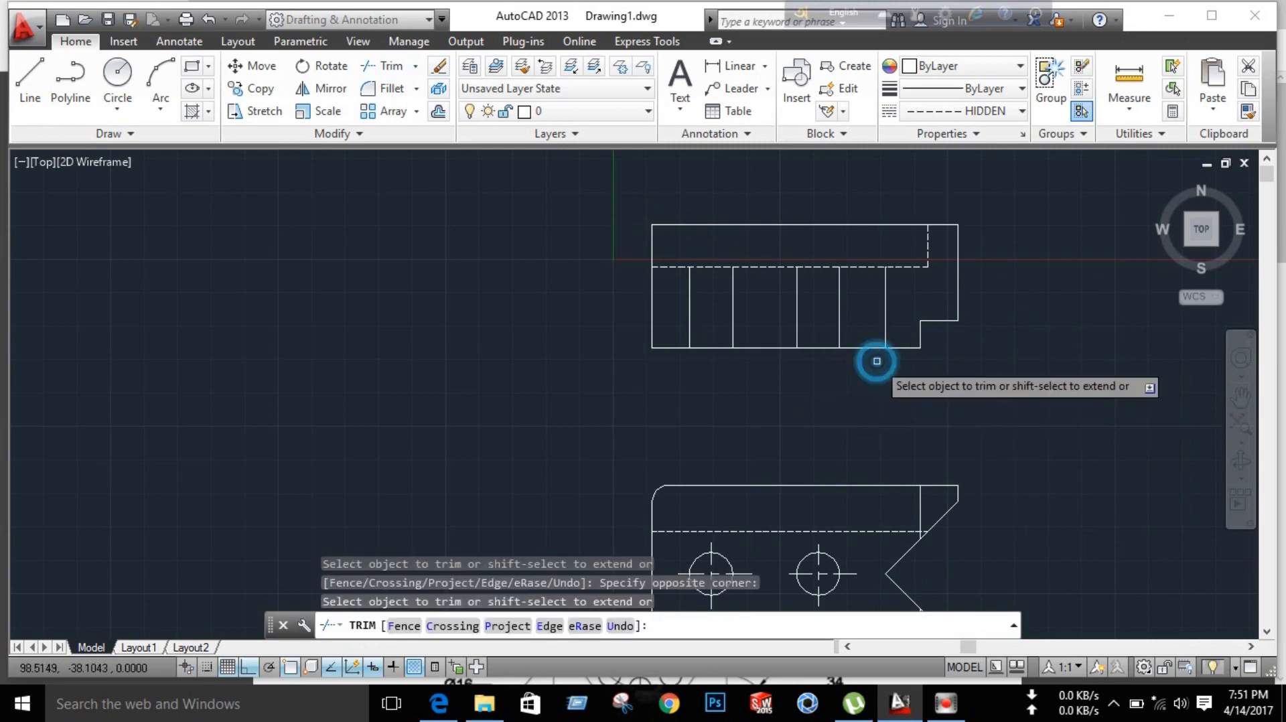
pyautogui.press('Escape')
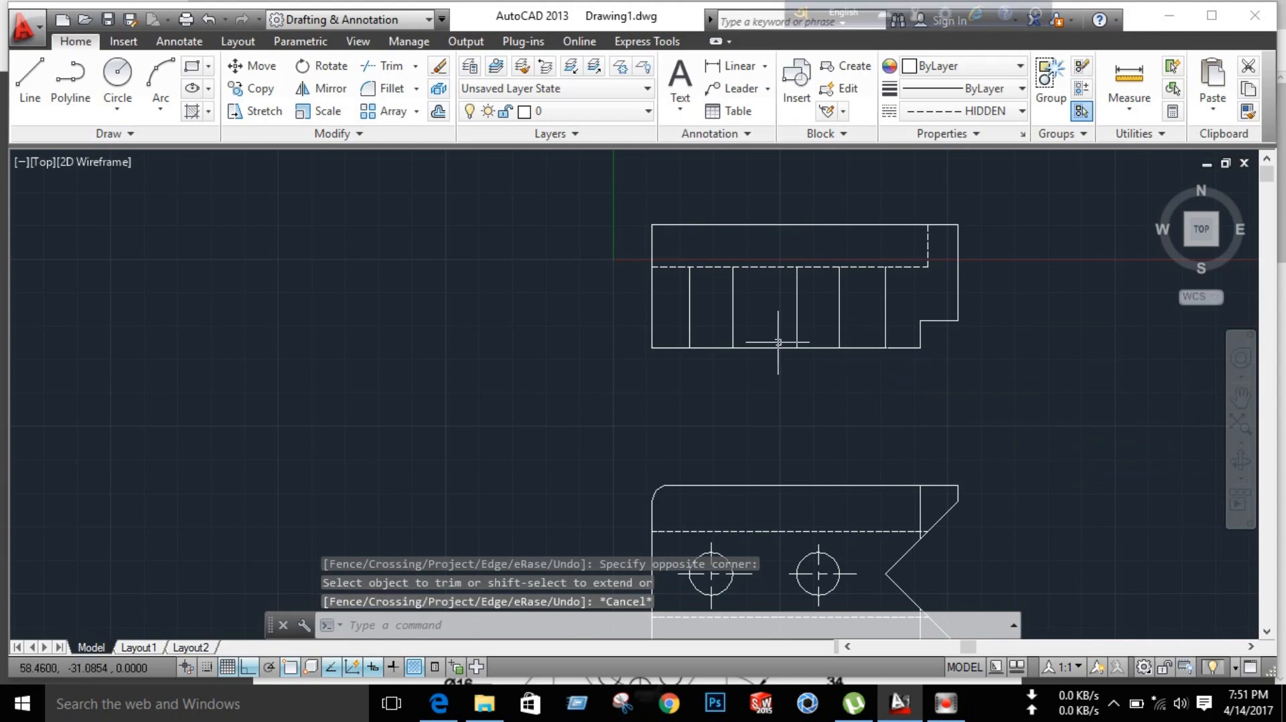
# Step: Assign the HIDDEN linetype to the four hole edge lines and the V-notch vertex line in the front view
pyautogui.click(691, 290)
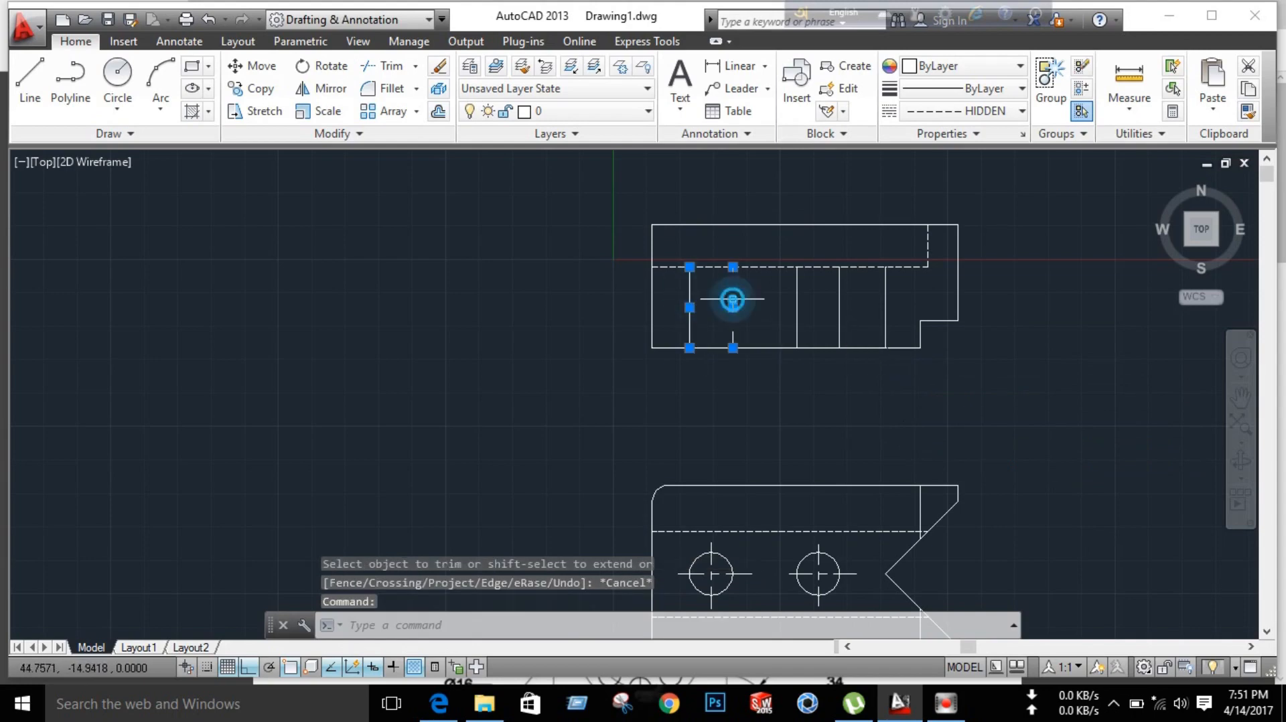
pyautogui.click(796, 315)
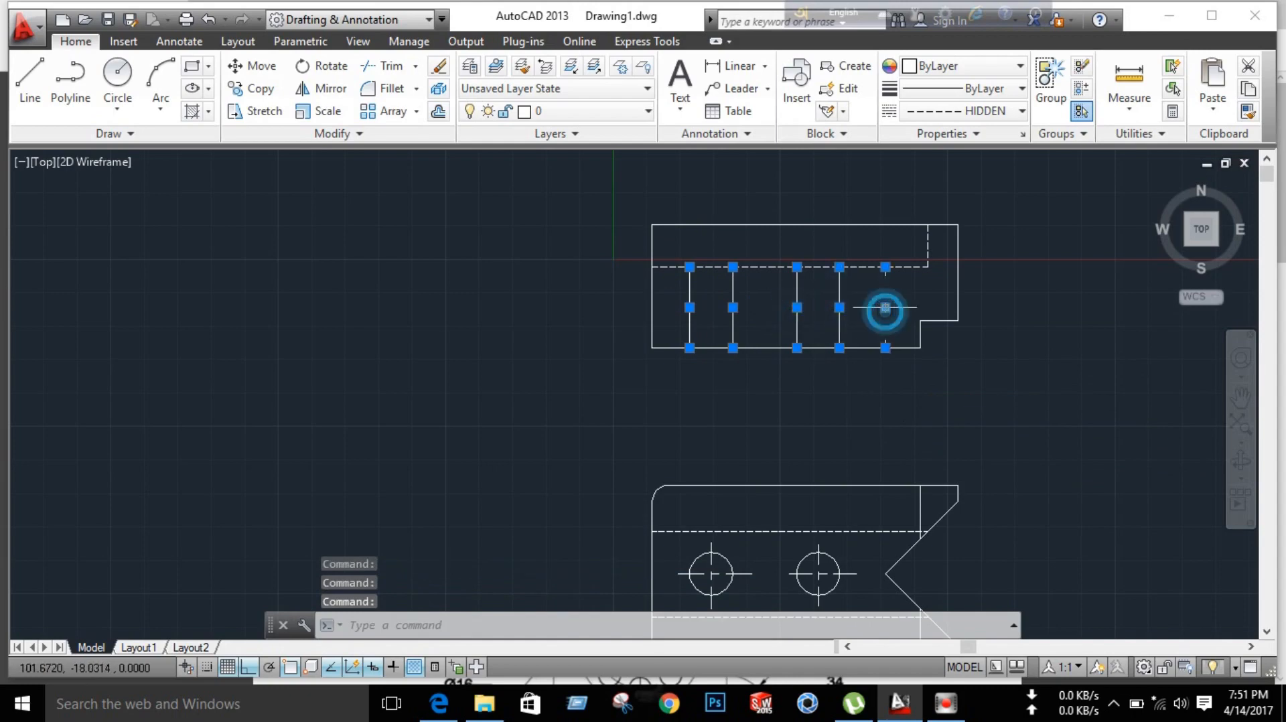
pyautogui.click(1004, 87)
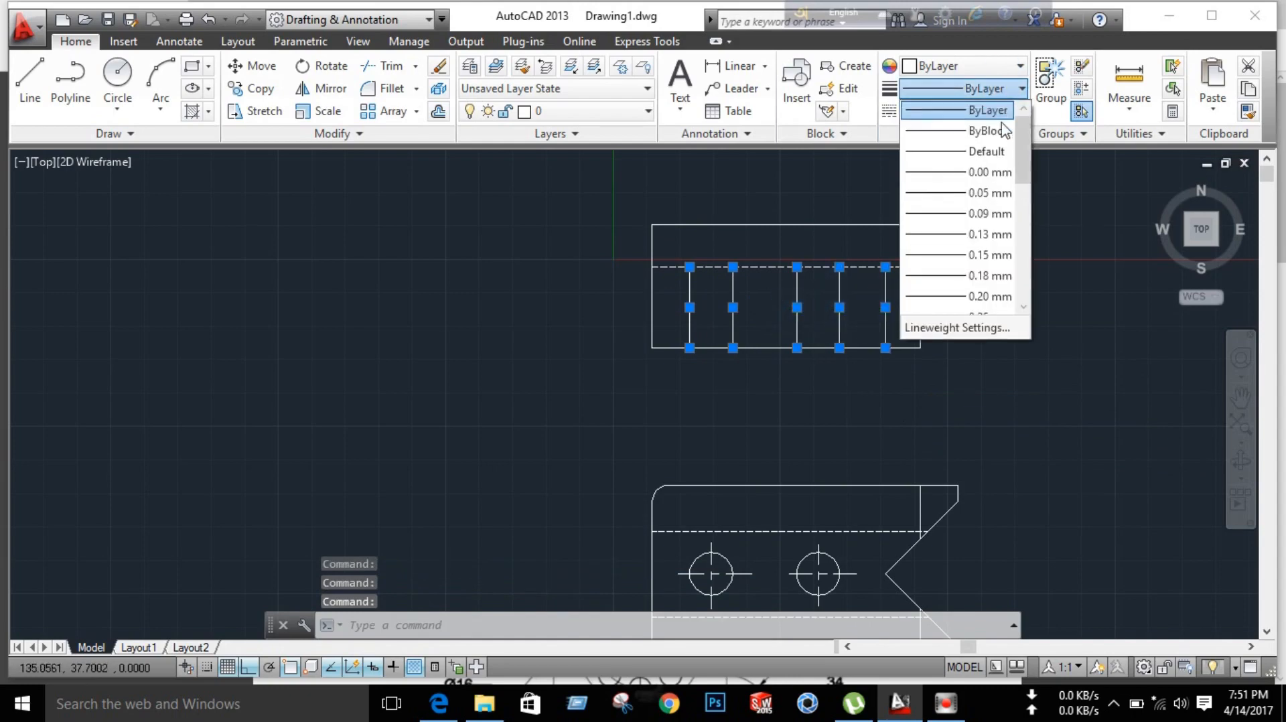
pyautogui.click(1068, 252)
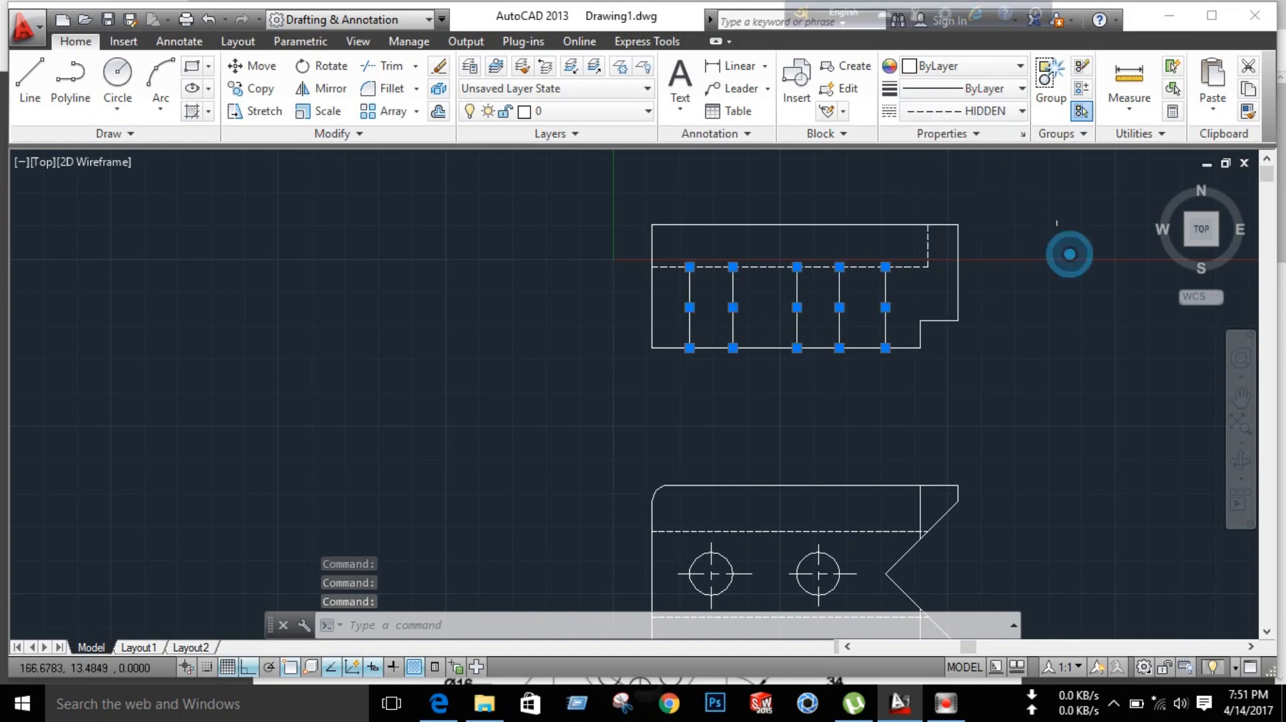
pyautogui.click(1021, 113)
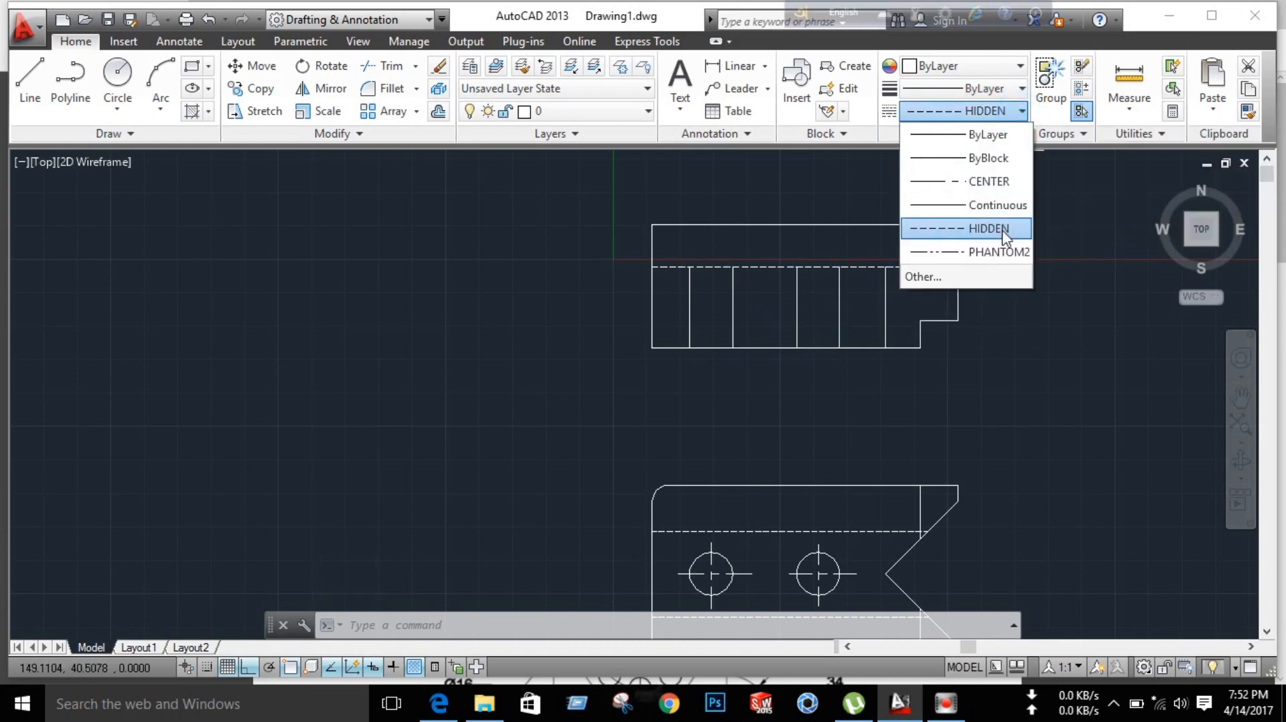
pyautogui.click(985, 228)
# Step: Set the linetype scale of the five selected front-view lines to 9 and deselect them
pyautogui.rightClick(846, 304)
pyautogui.click(935, 649)
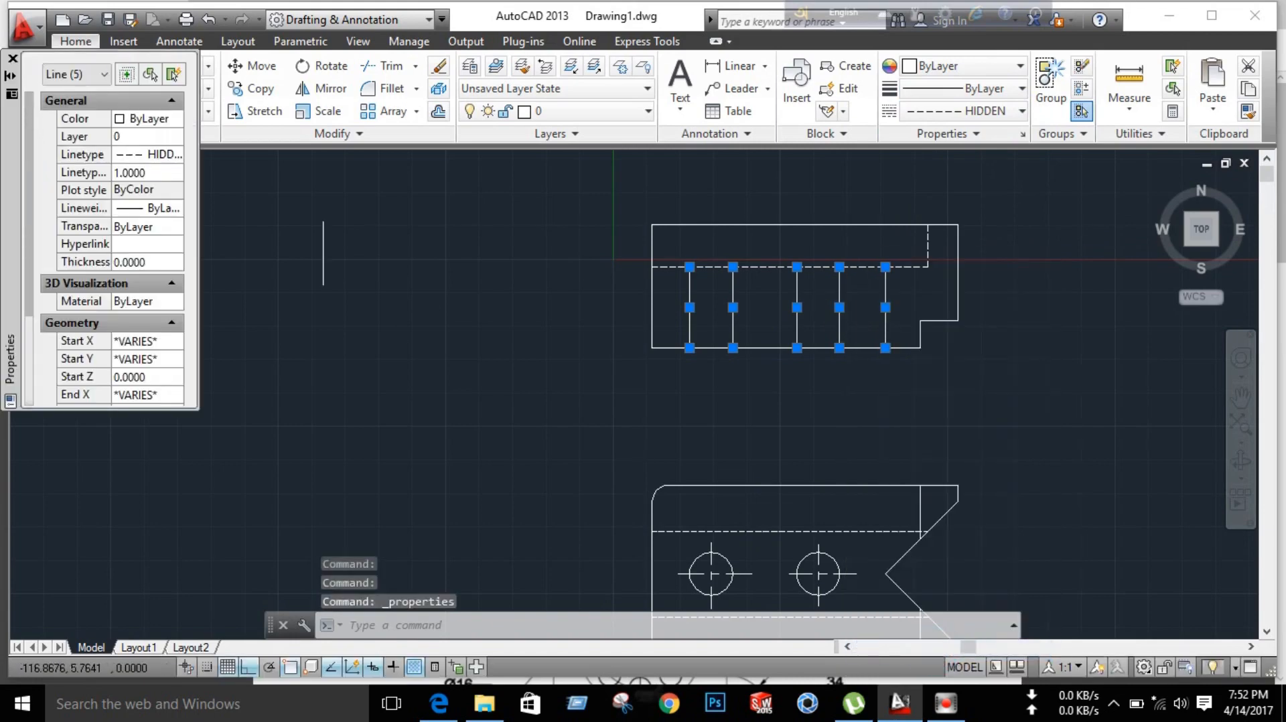
pyautogui.click(138, 173)
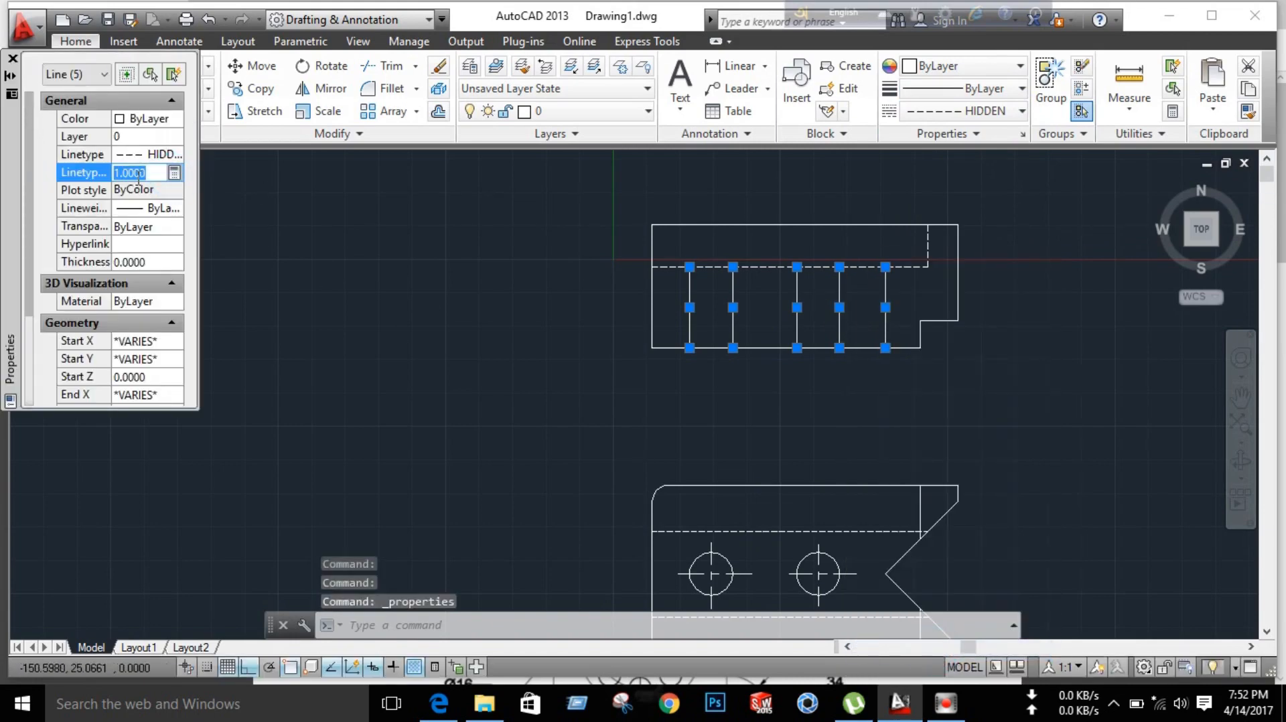
pyautogui.write('9')
pyautogui.click(138, 184)
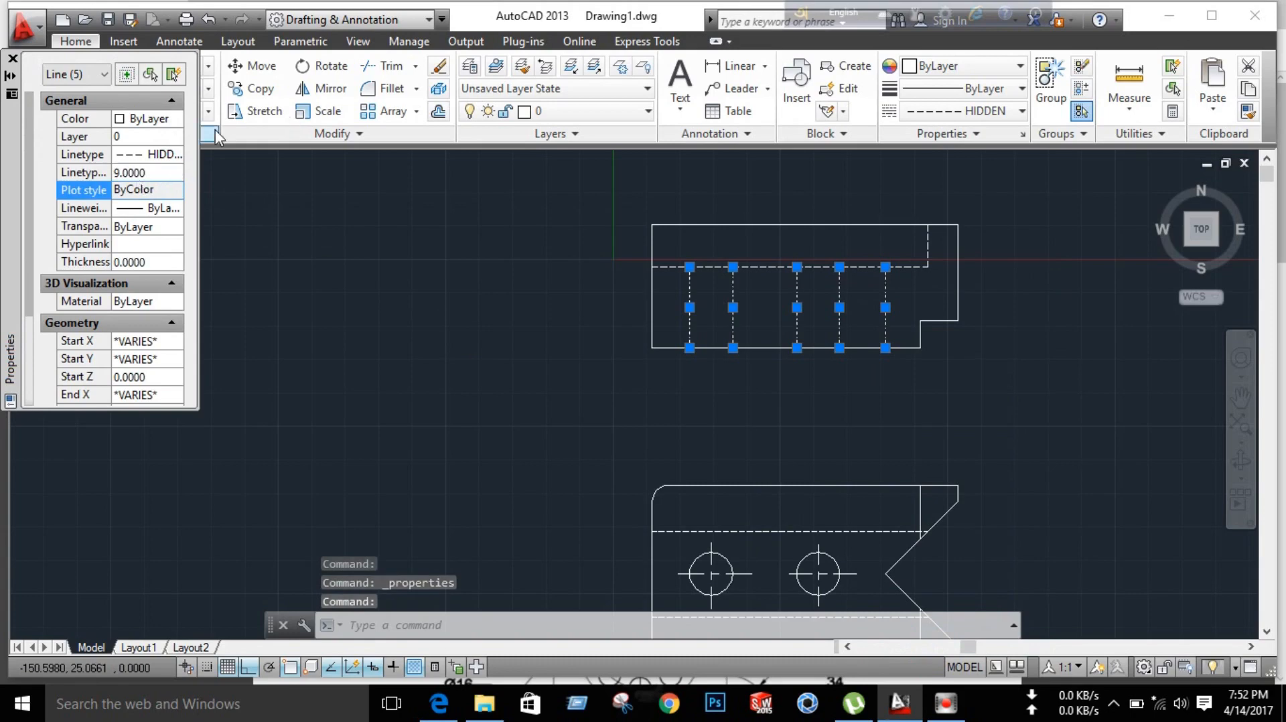
pyautogui.click(12, 58)
pyautogui.press('Escape')
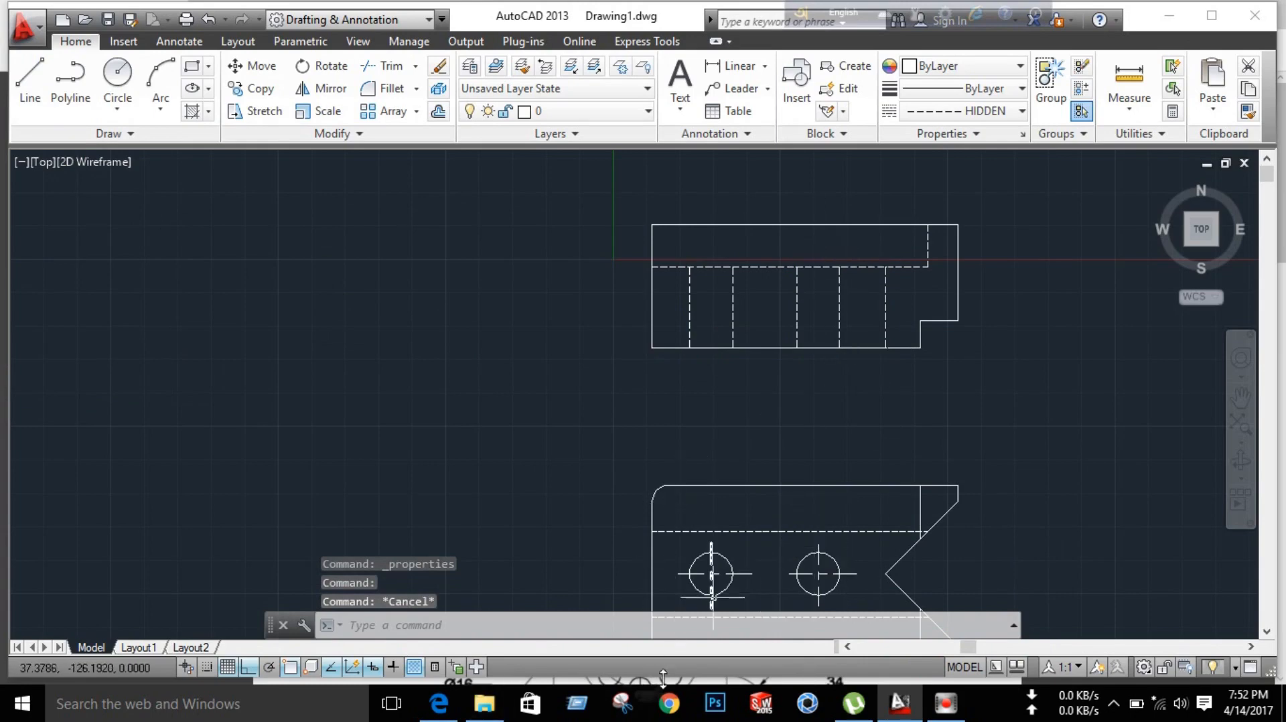
# Step: Check Figure-01 in the Day 4 PDF and draw a vertical centre line through the left hole in AutoCAD's front view, extending past both hole ends
pyautogui.click(438, 713)
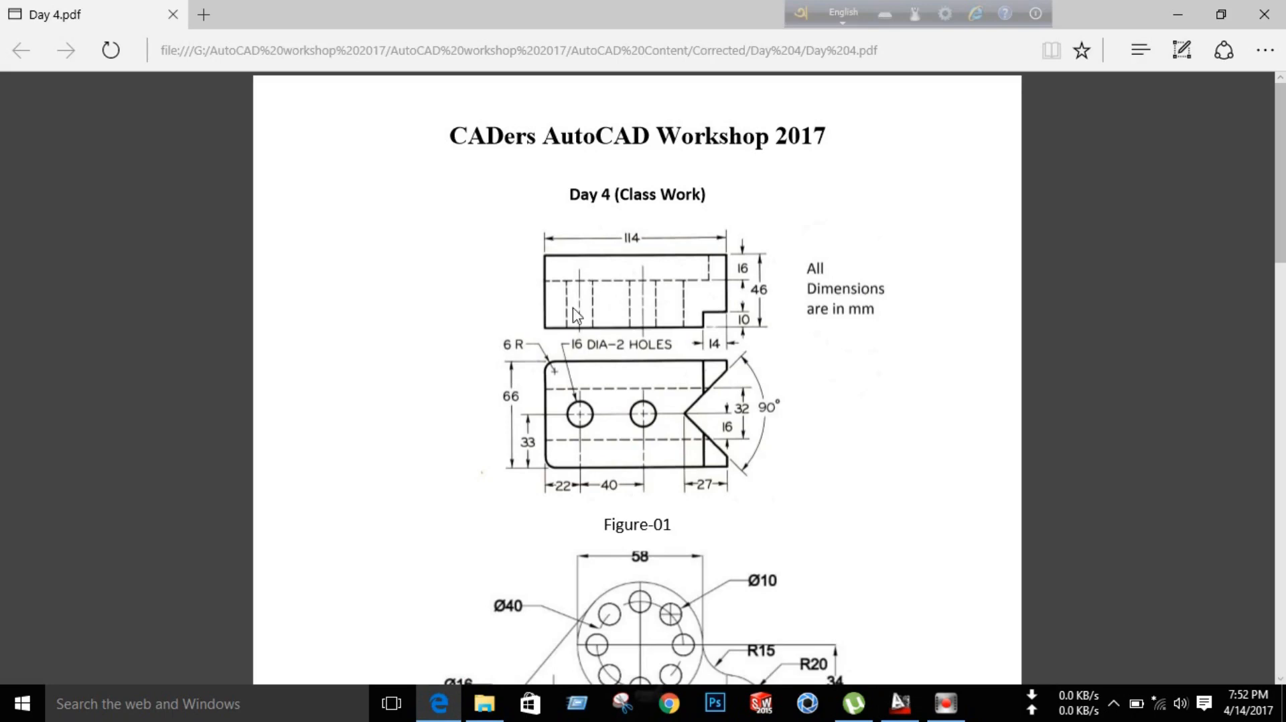
pyautogui.click(900, 703)
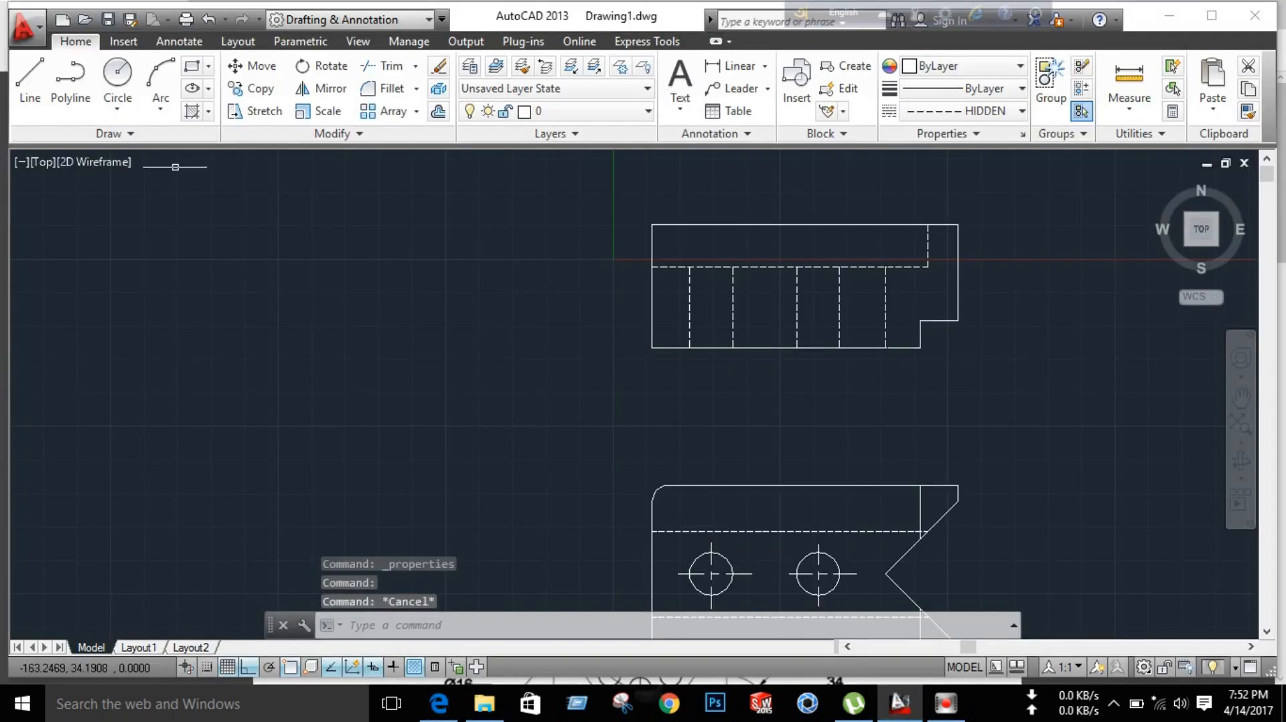
pyautogui.click(31, 84)
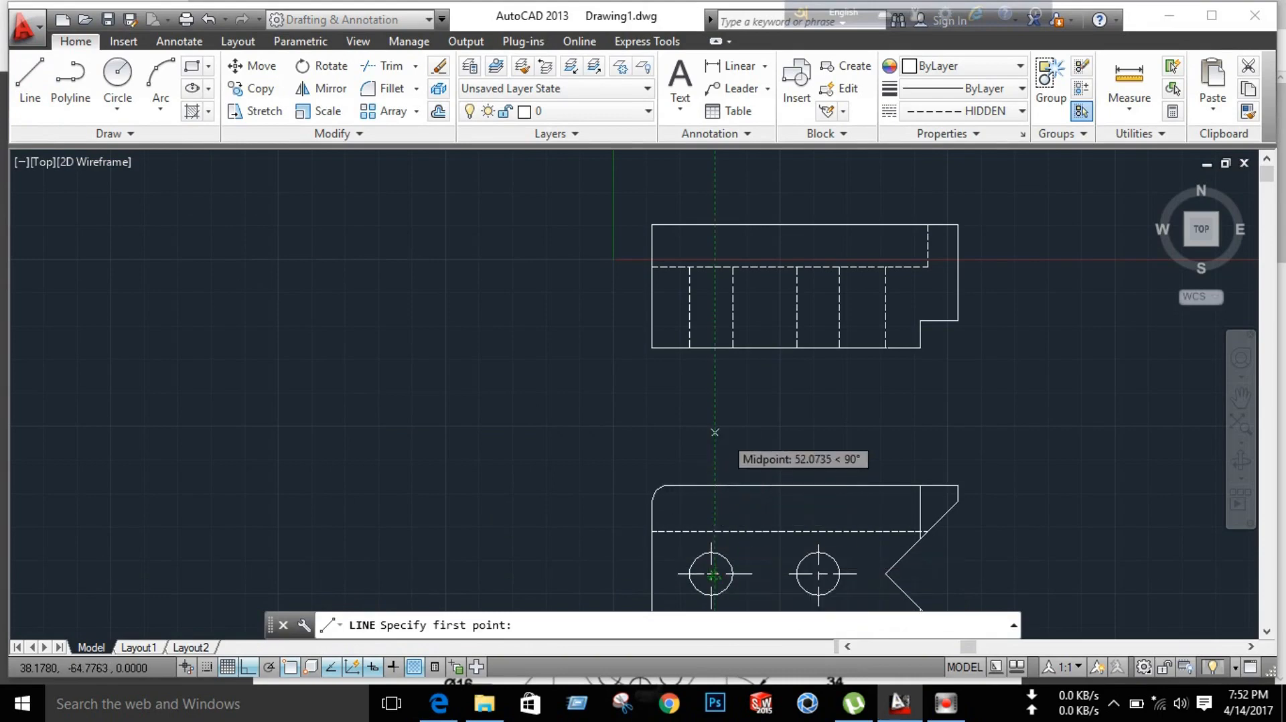
pyautogui.click(711, 376)
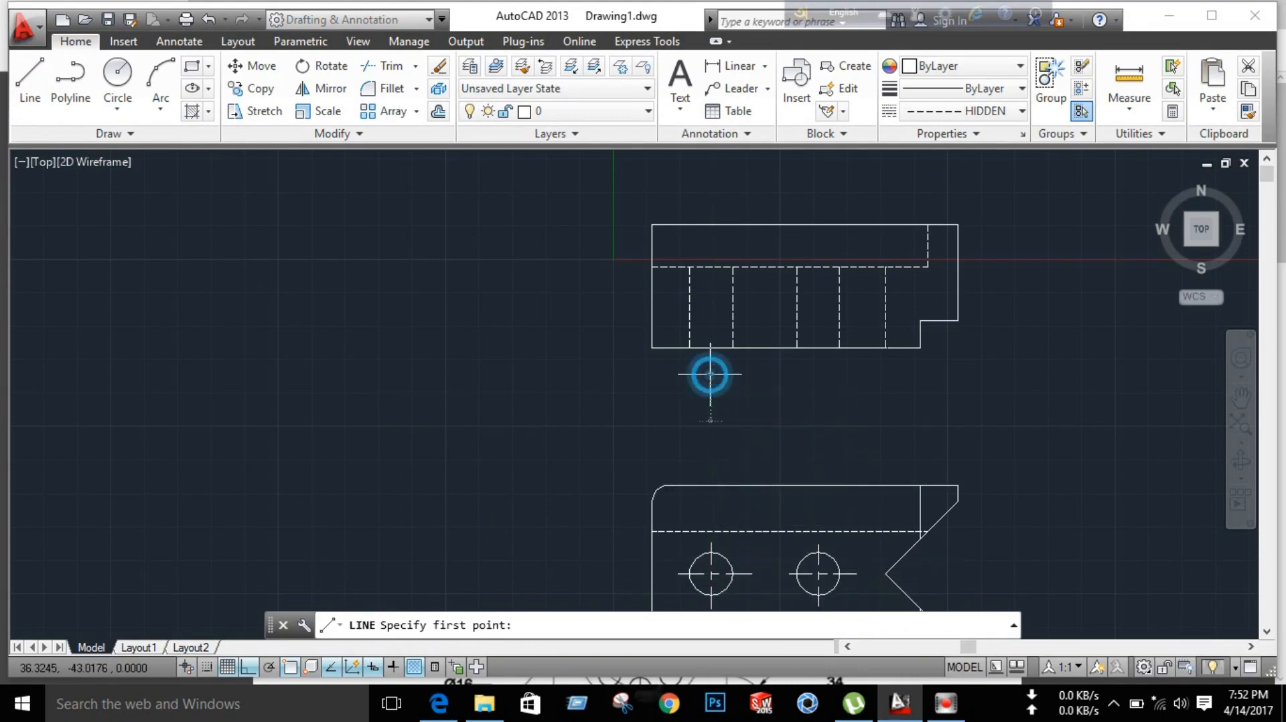
pyautogui.click(711, 242)
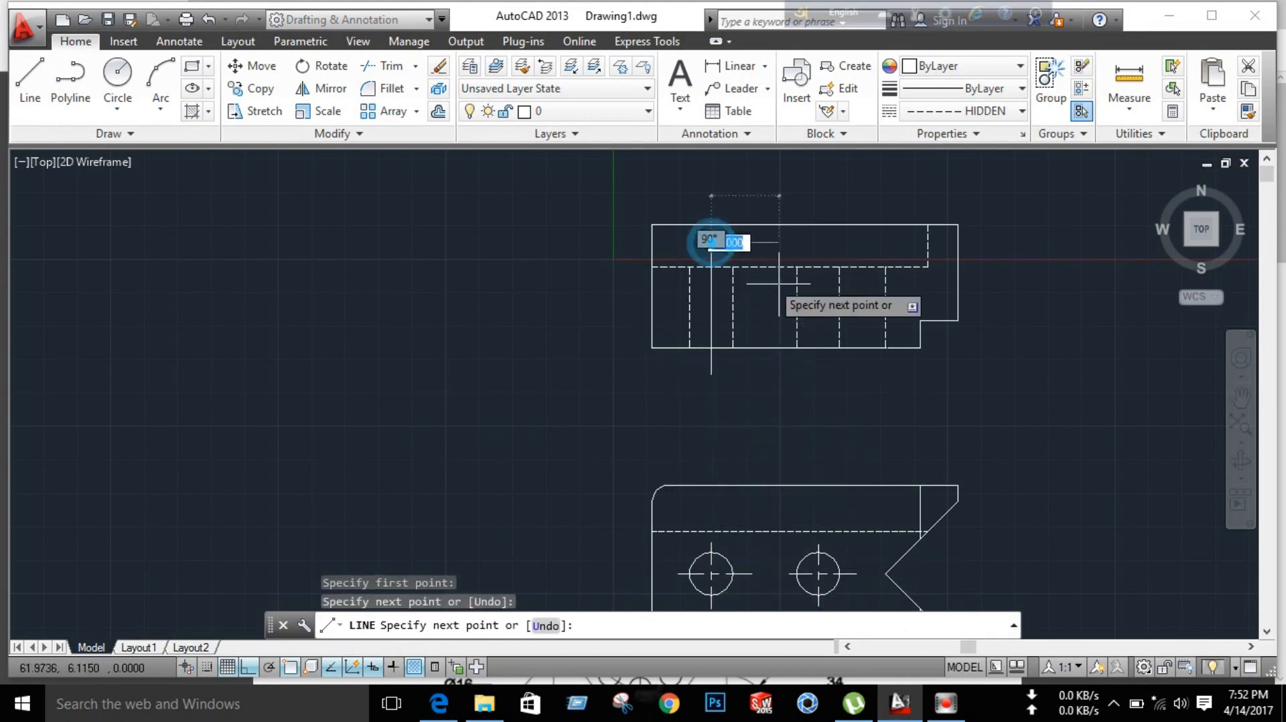
pyautogui.rightClick(1092, 355)
pyautogui.click(1134, 363)
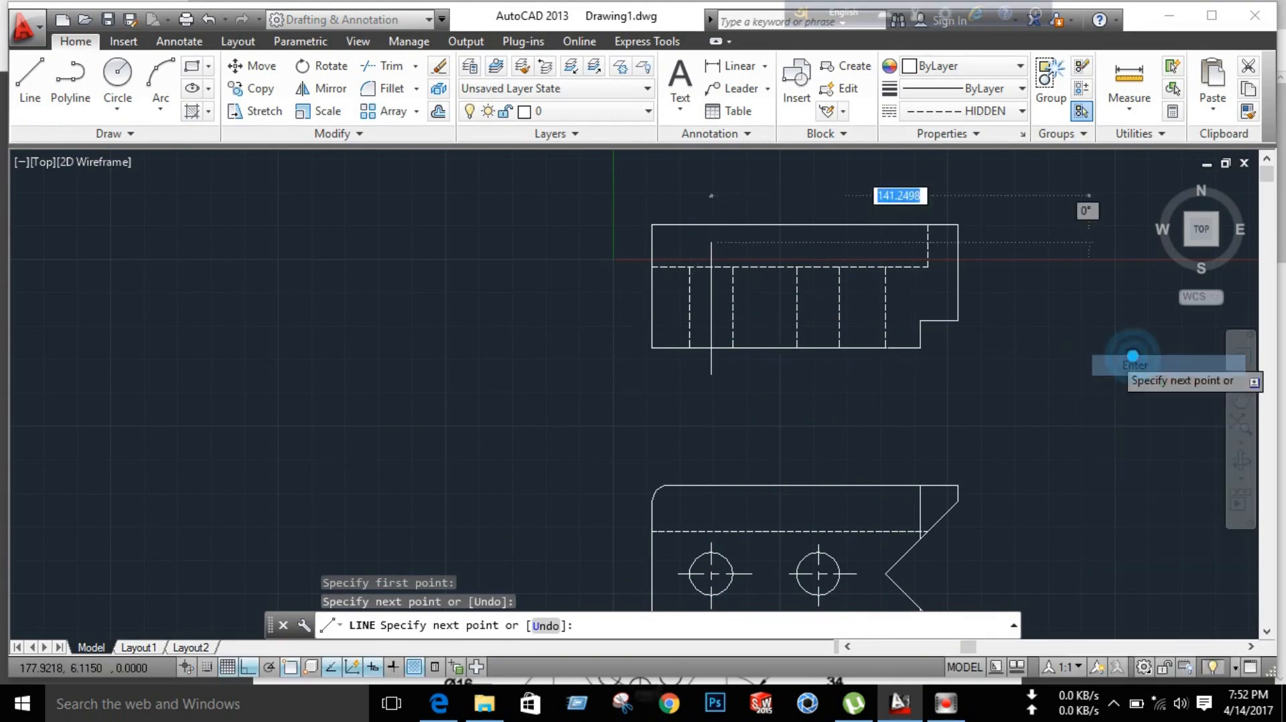
pyautogui.click(30, 90)
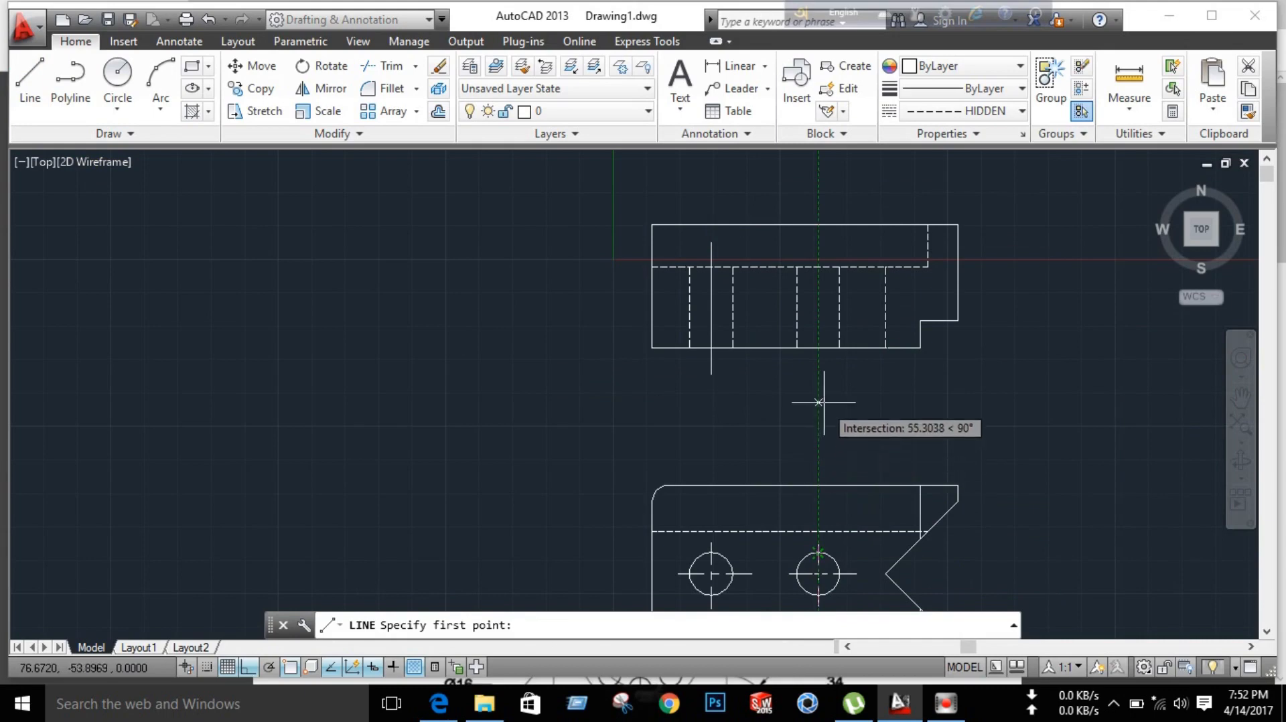
pyautogui.click(820, 371)
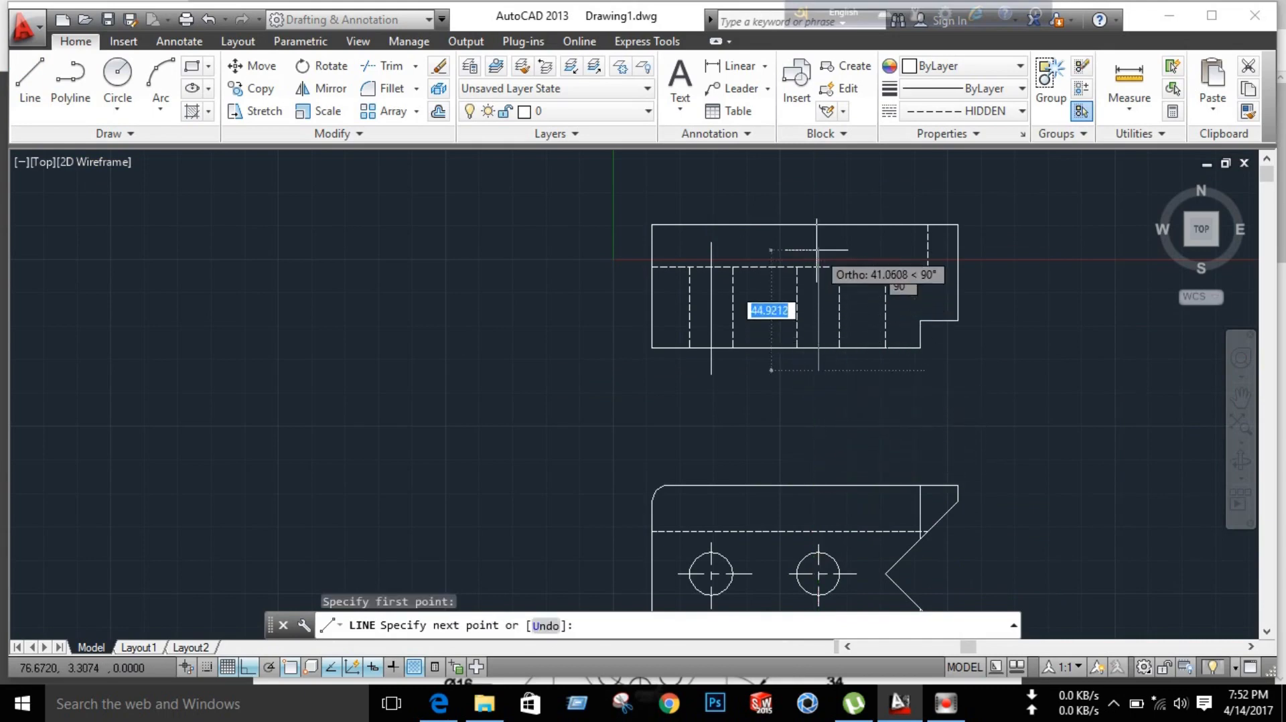
pyautogui.click(820, 225)
pyautogui.rightClick(973, 221)
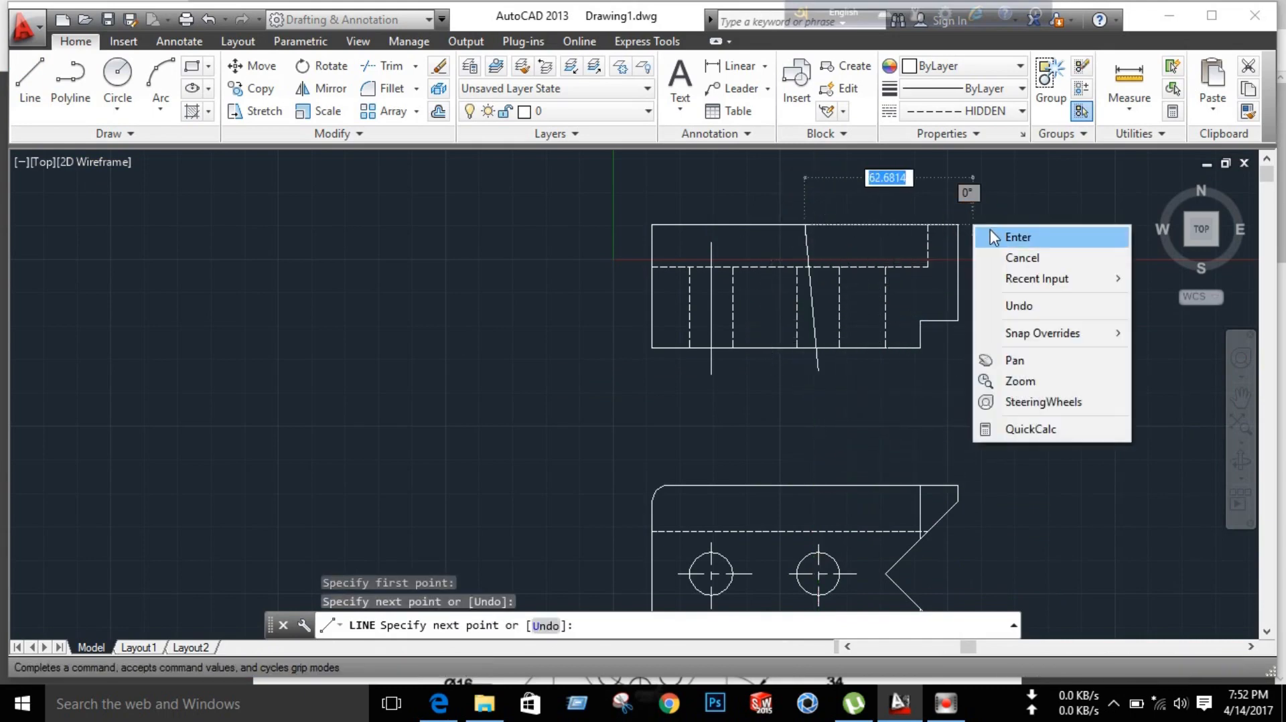
pyautogui.click(998, 236)
pyautogui.click(808, 240)
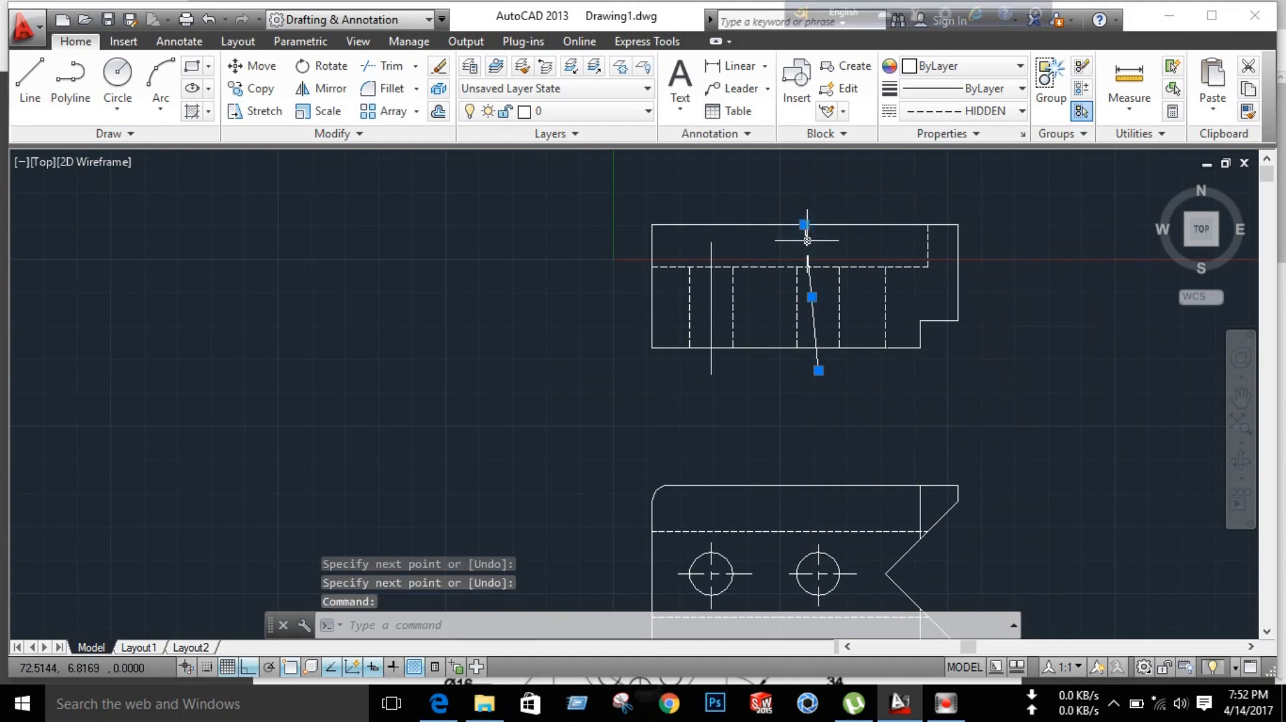
pyautogui.press('Delete')
# Step: Draw a vertical line through the right hole's centre in the front view, from below the bottom edge to above the horizontal hidden line
pyautogui.click(29, 77)
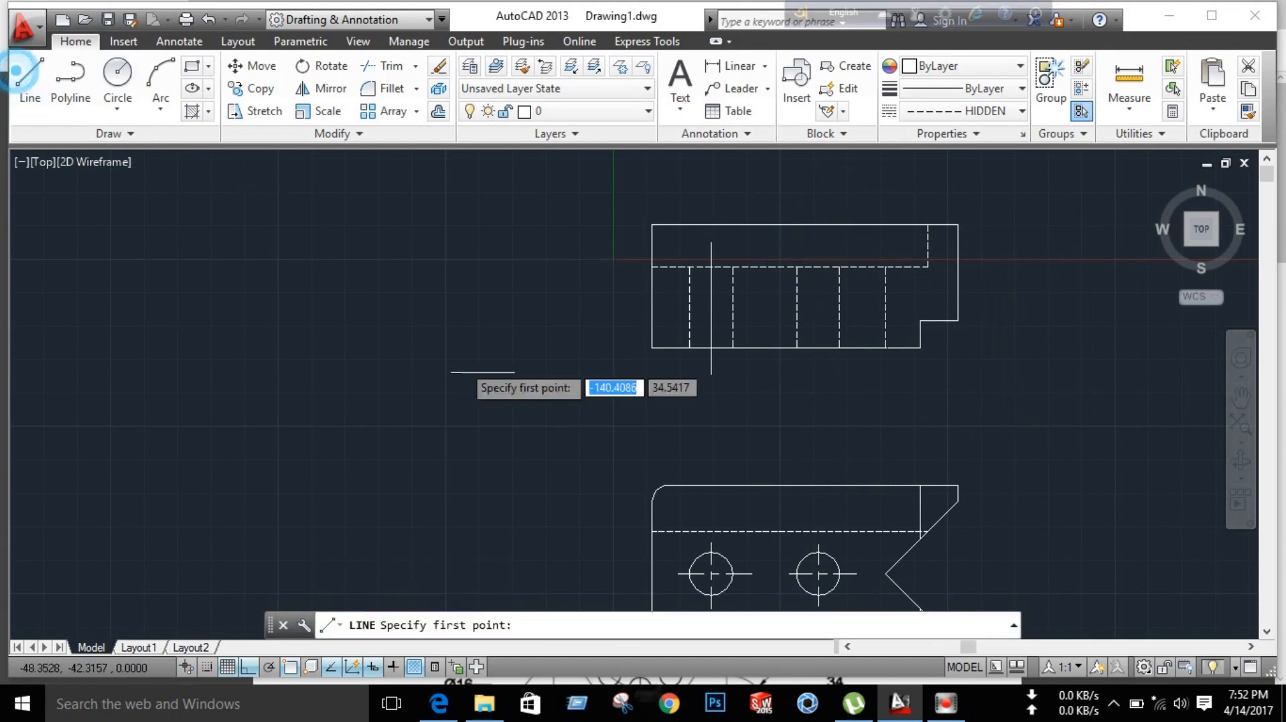
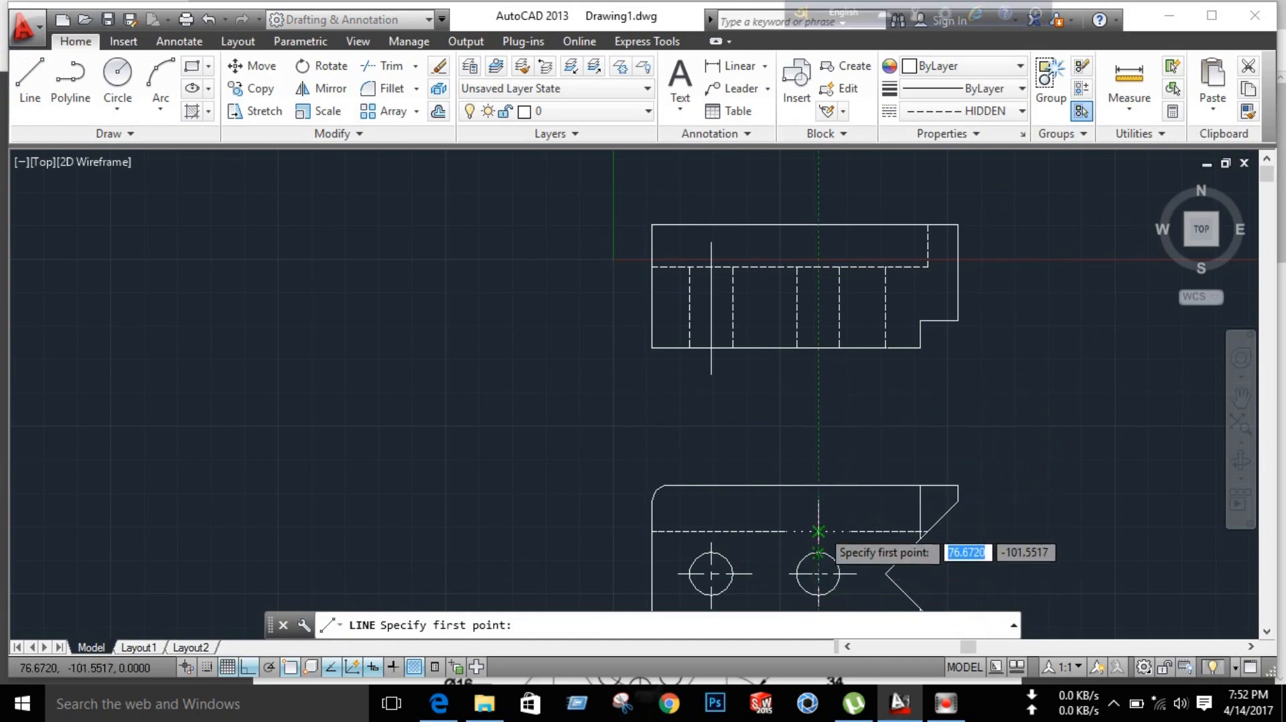
pyautogui.click(818, 369)
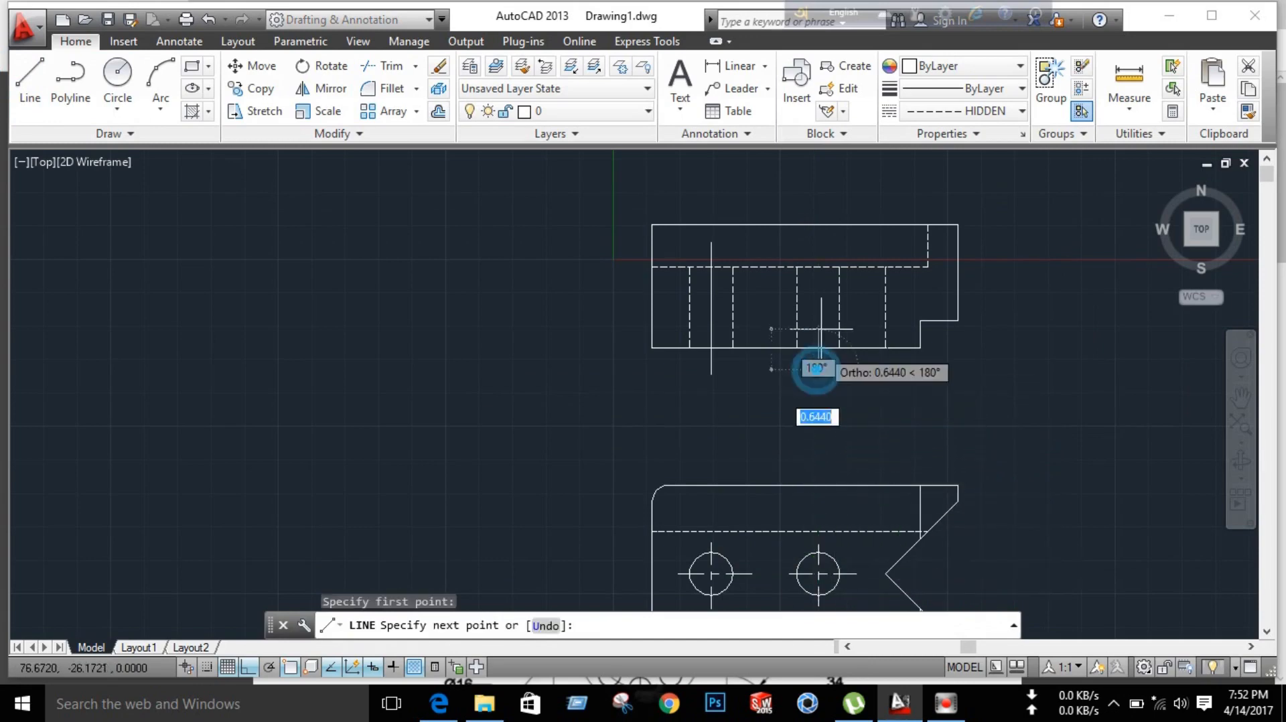
pyautogui.click(819, 244)
pyautogui.rightClick(1055, 351)
pyautogui.click(1082, 365)
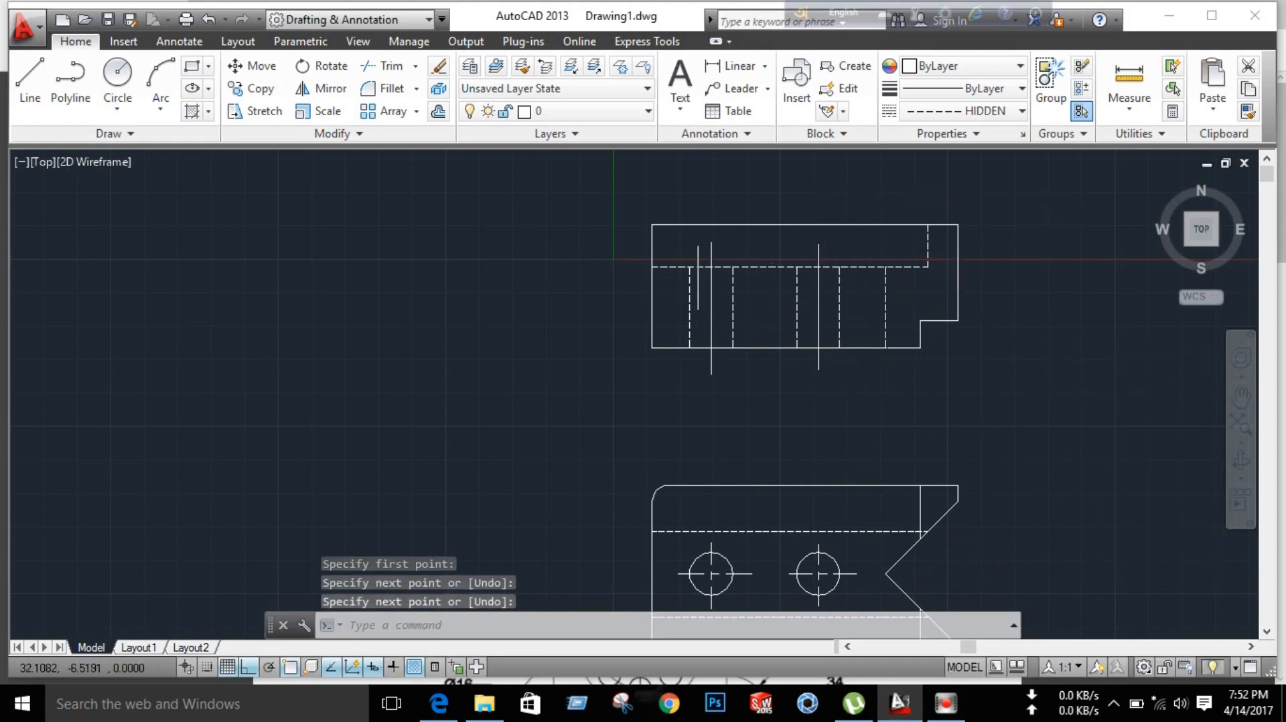
# Step: Assign the CENTER linetype to the two vertical lines through the hole centres in the front view
pyautogui.click(712, 296)
pyautogui.click(820, 284)
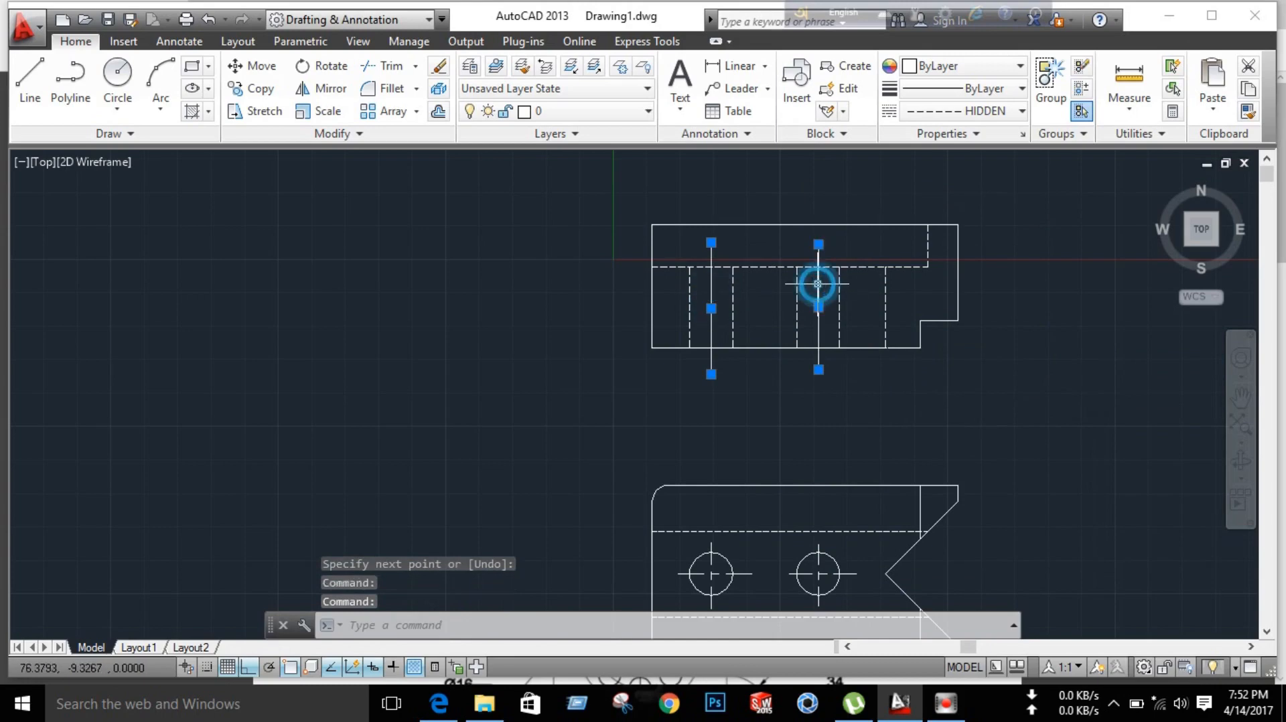
pyautogui.click(1019, 112)
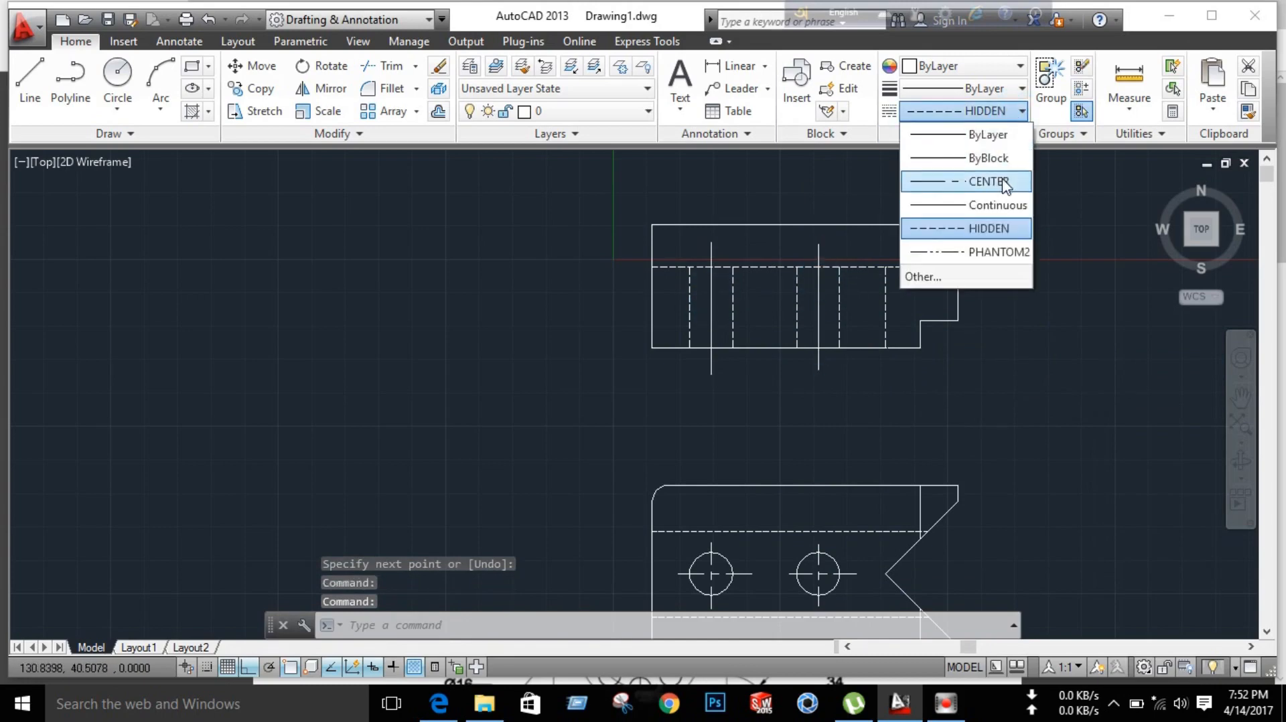
pyautogui.click(998, 180)
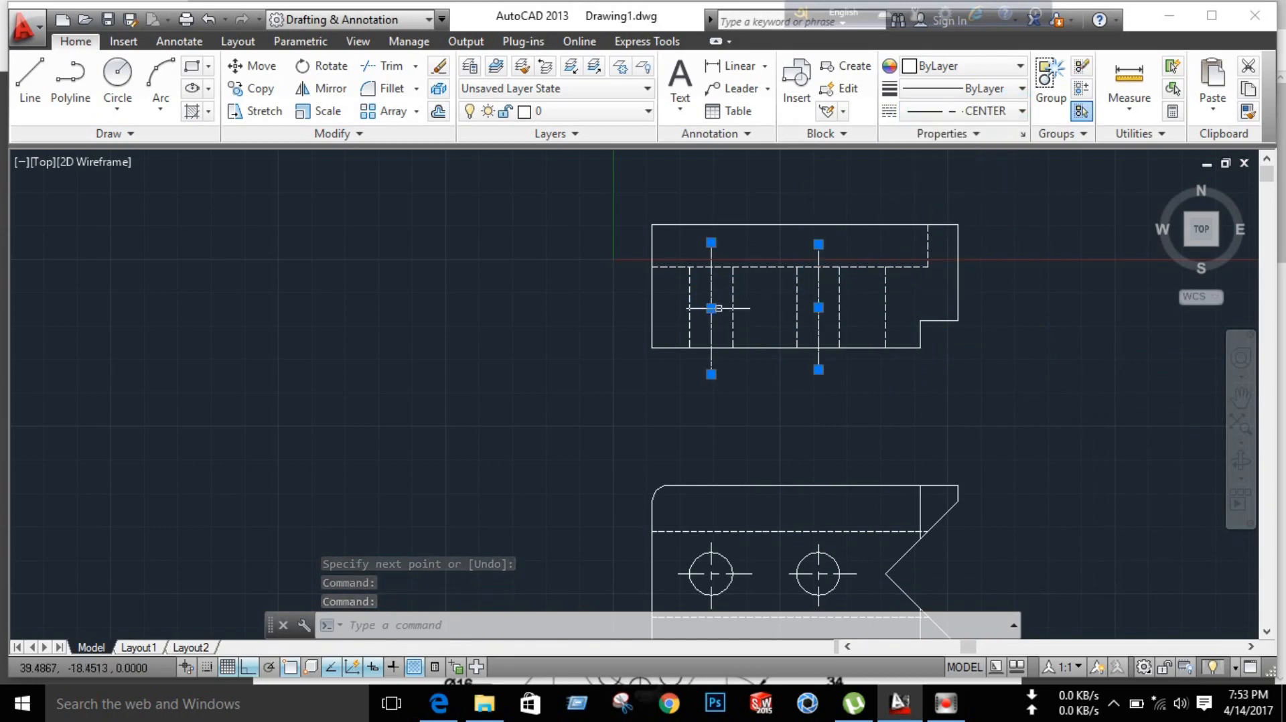
# Step: Try a linetype scale of 11 on the two selected centre lines, settle on 15, and deselect them
pyautogui.rightClick(710, 301)
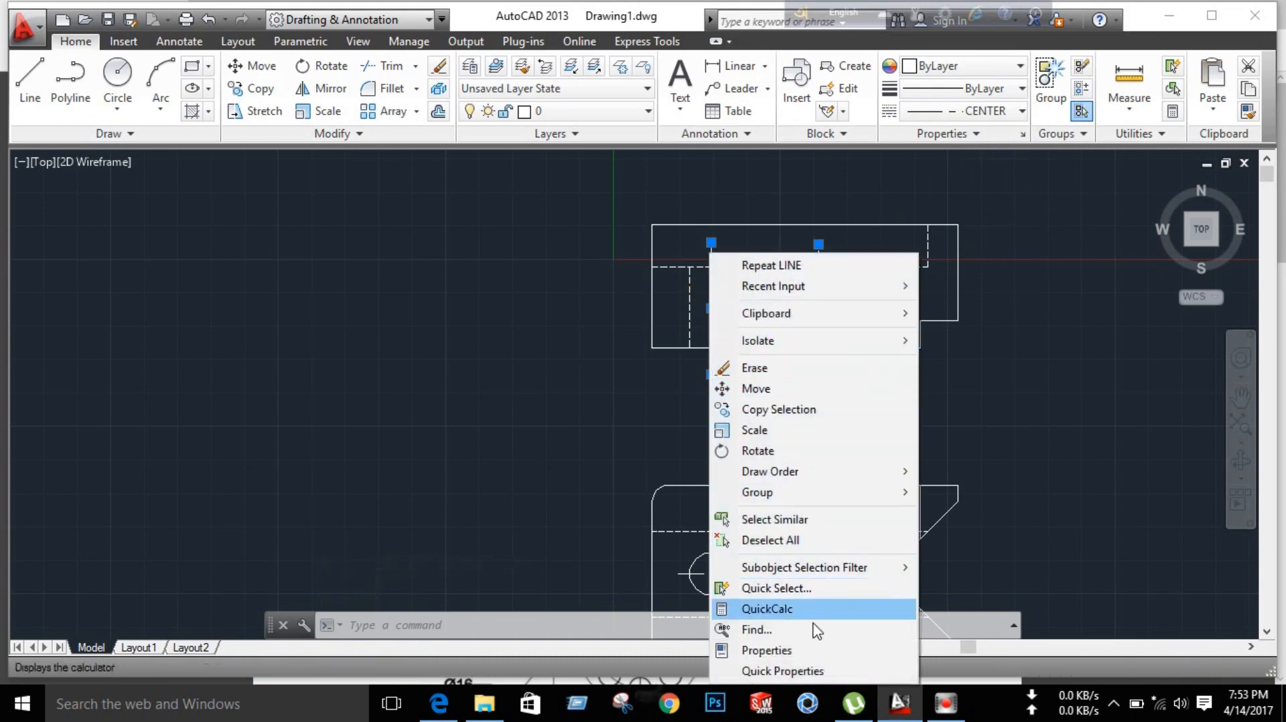
pyautogui.click(809, 653)
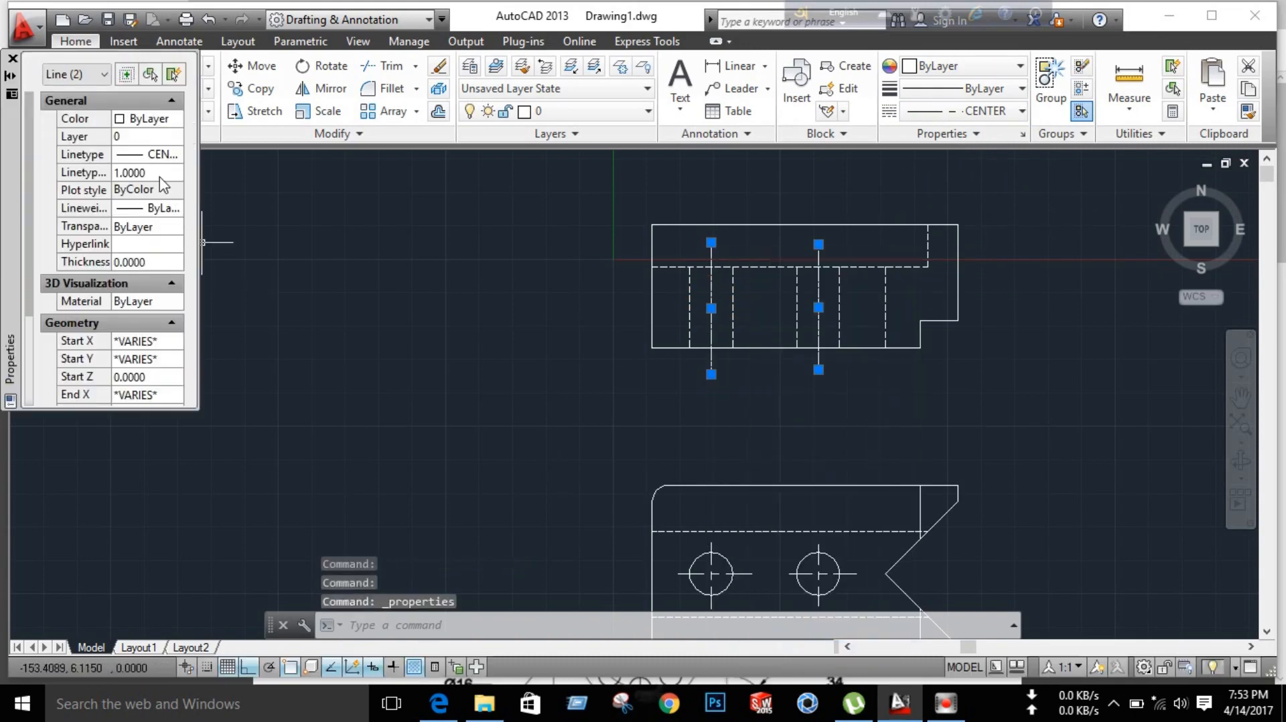
pyautogui.click(137, 172)
pyautogui.write('11')
pyautogui.press('Return')
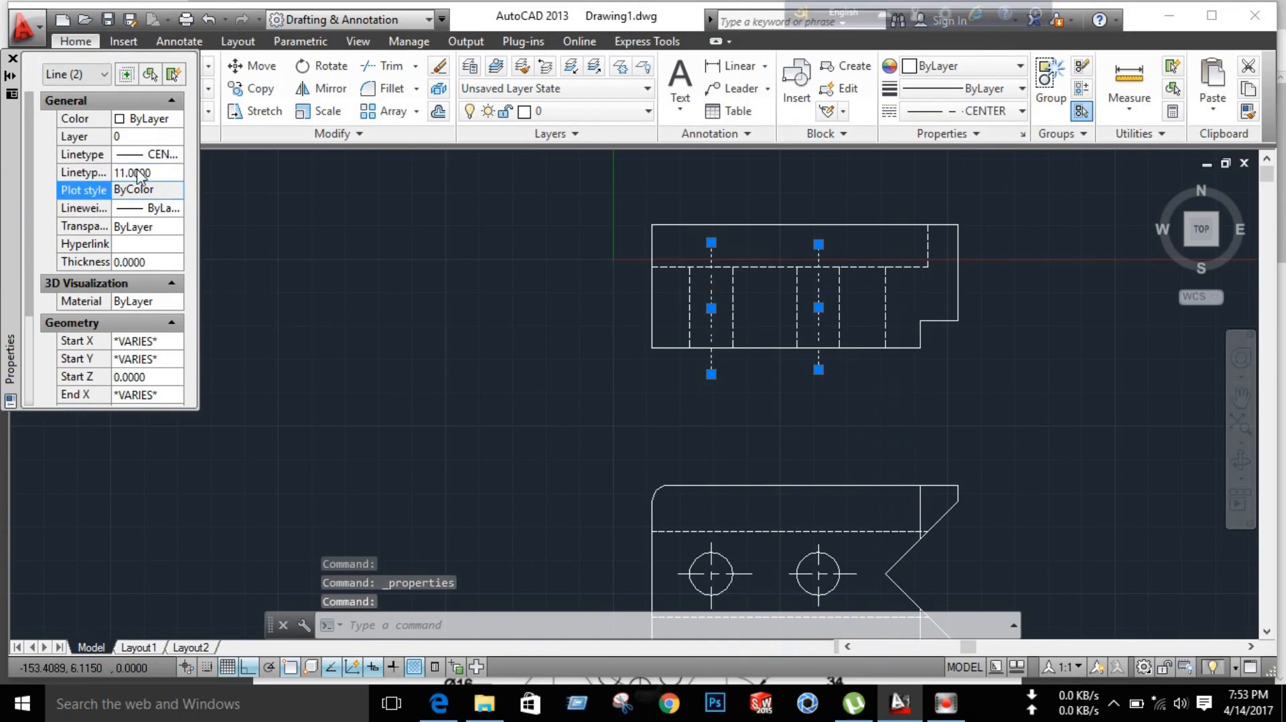
pyautogui.click(148, 173)
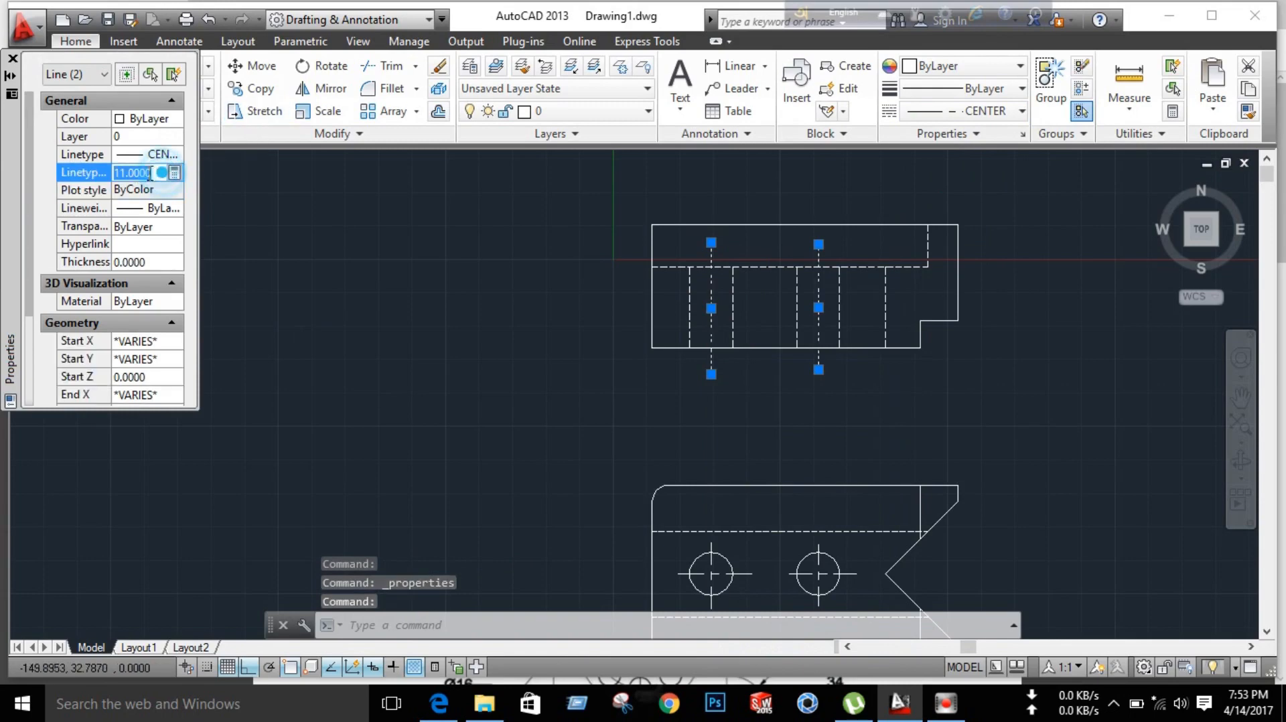
pyautogui.write('15')
pyautogui.press('Return')
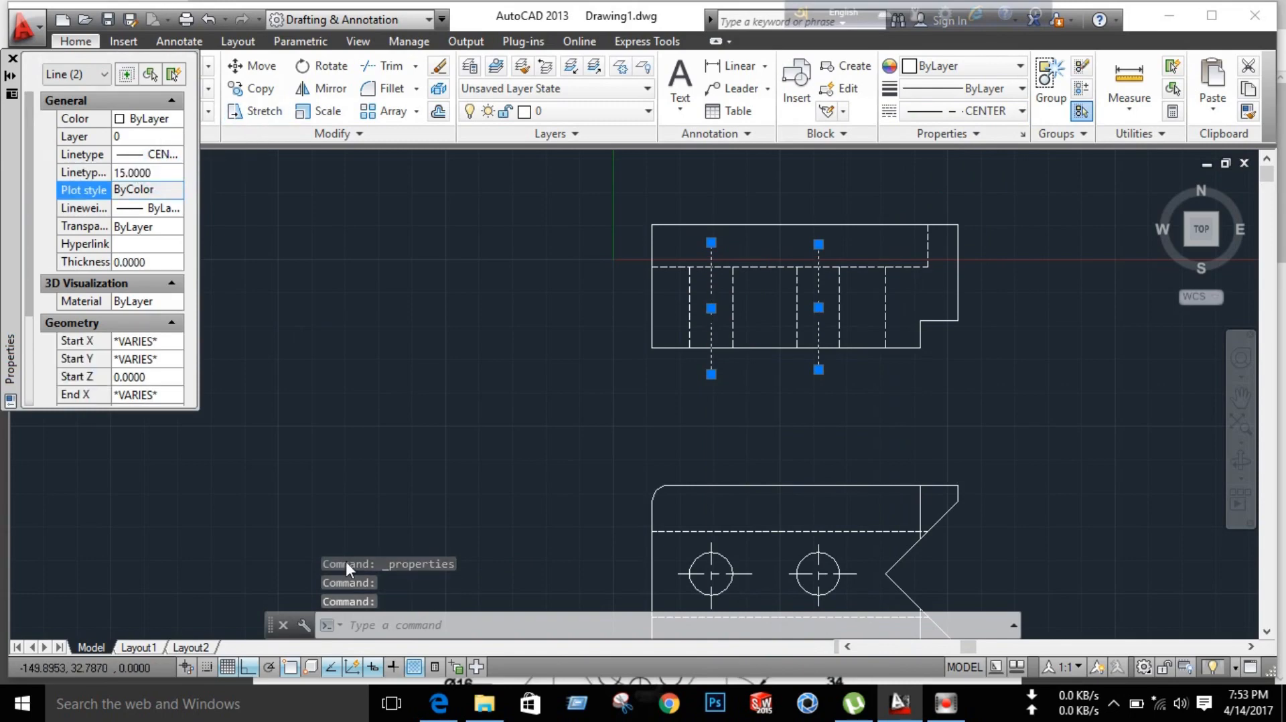
pyautogui.click(13, 59)
pyautogui.press('Escape')
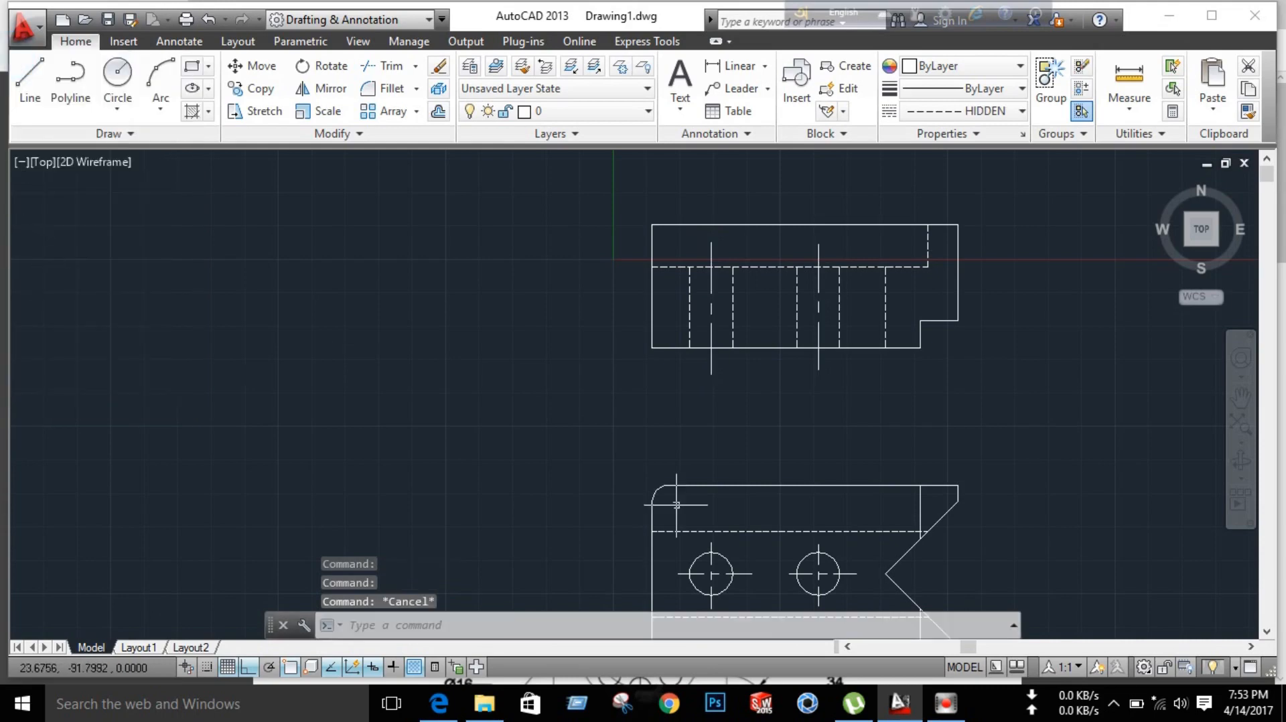
# Step: Check Figure-01's dimensions in the Day 4 PDF and return to the AutoCAD drawing
pyautogui.scroll(-2, 913, 368)
pyautogui.scroll(2, 971, 422)
pyautogui.moveTo(1028, 480); pyautogui.dragTo(883, 434, button='middle')
pyautogui.scroll(-2, 883, 433)
pyautogui.click(450, 713)
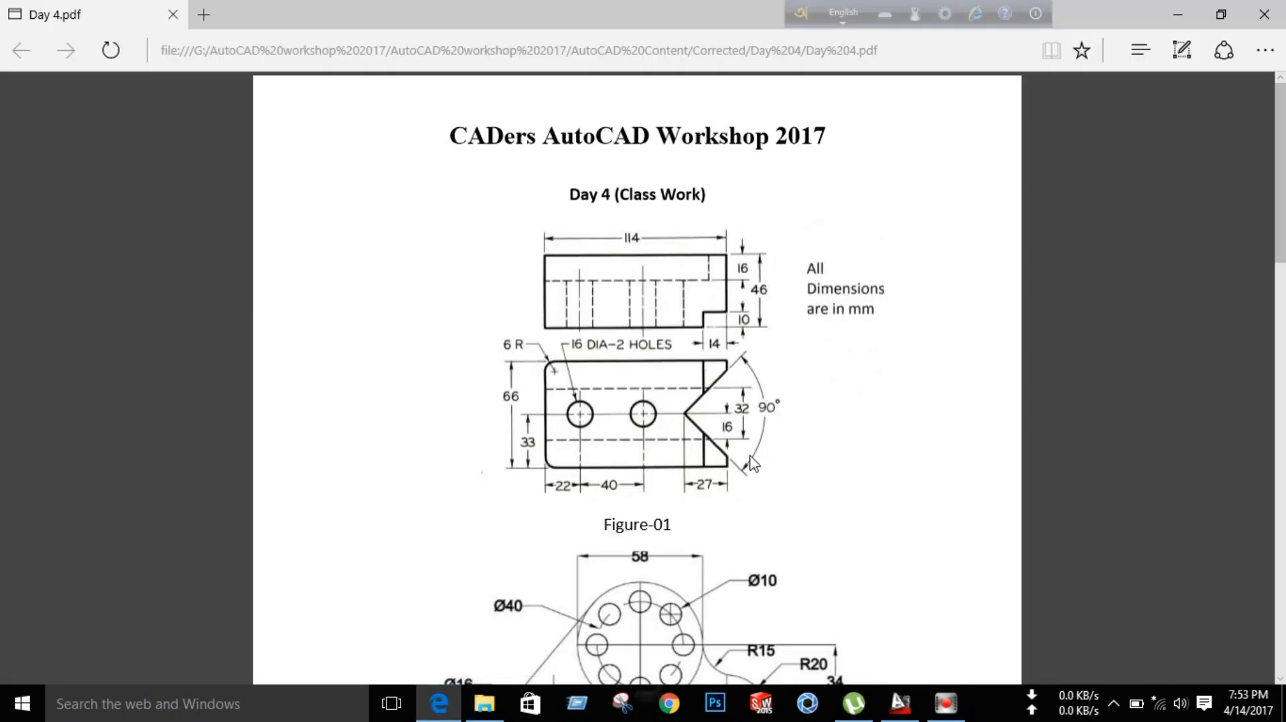
pyautogui.click(914, 712)
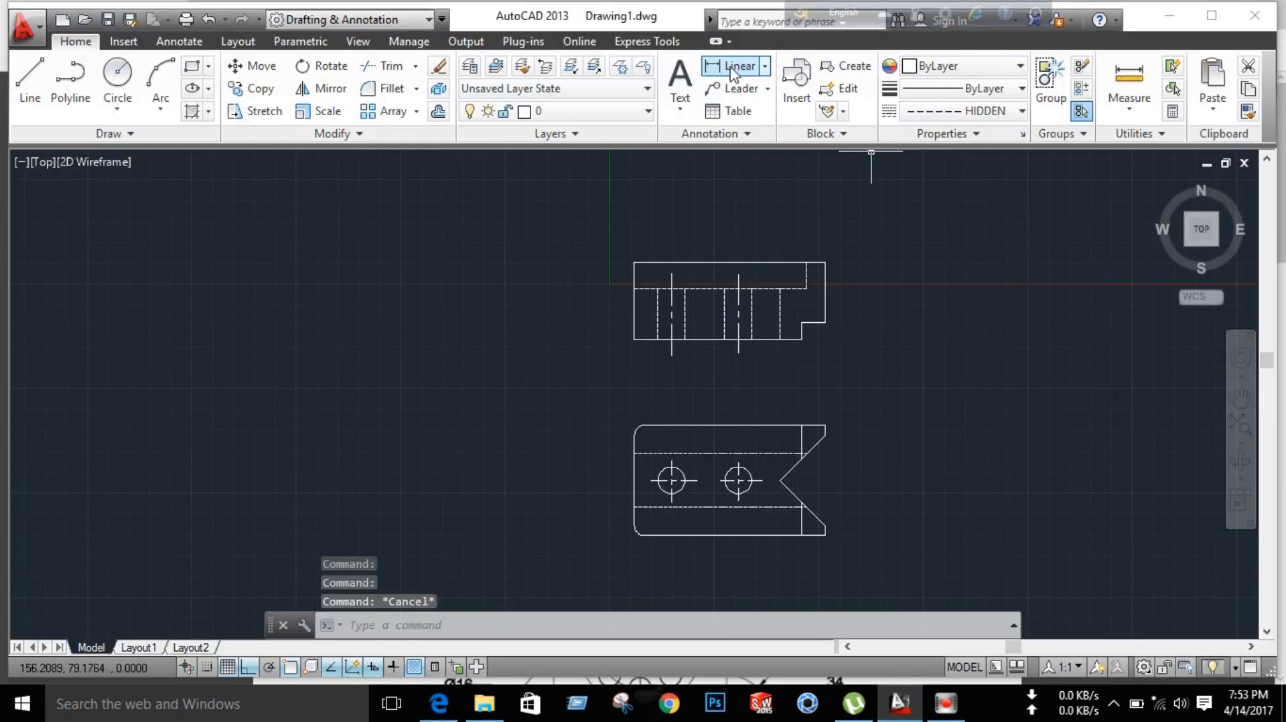
pyautogui.click(764, 66)
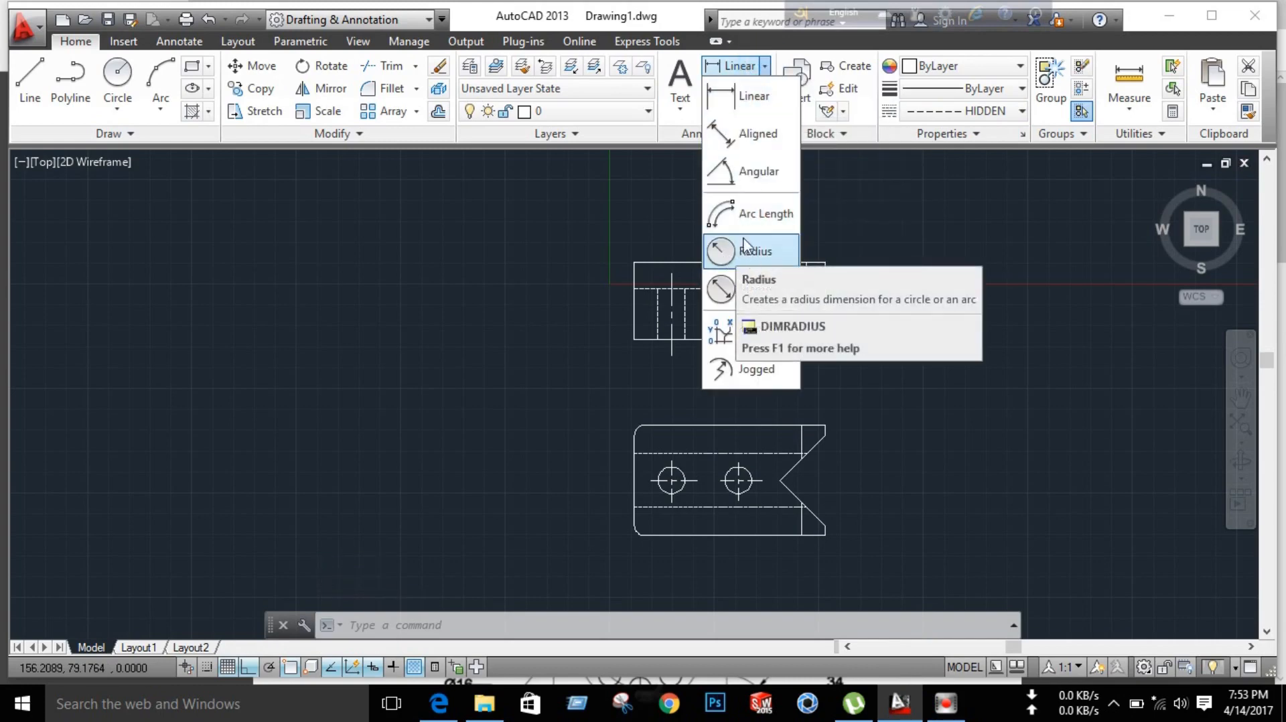
pyautogui.click(750, 96)
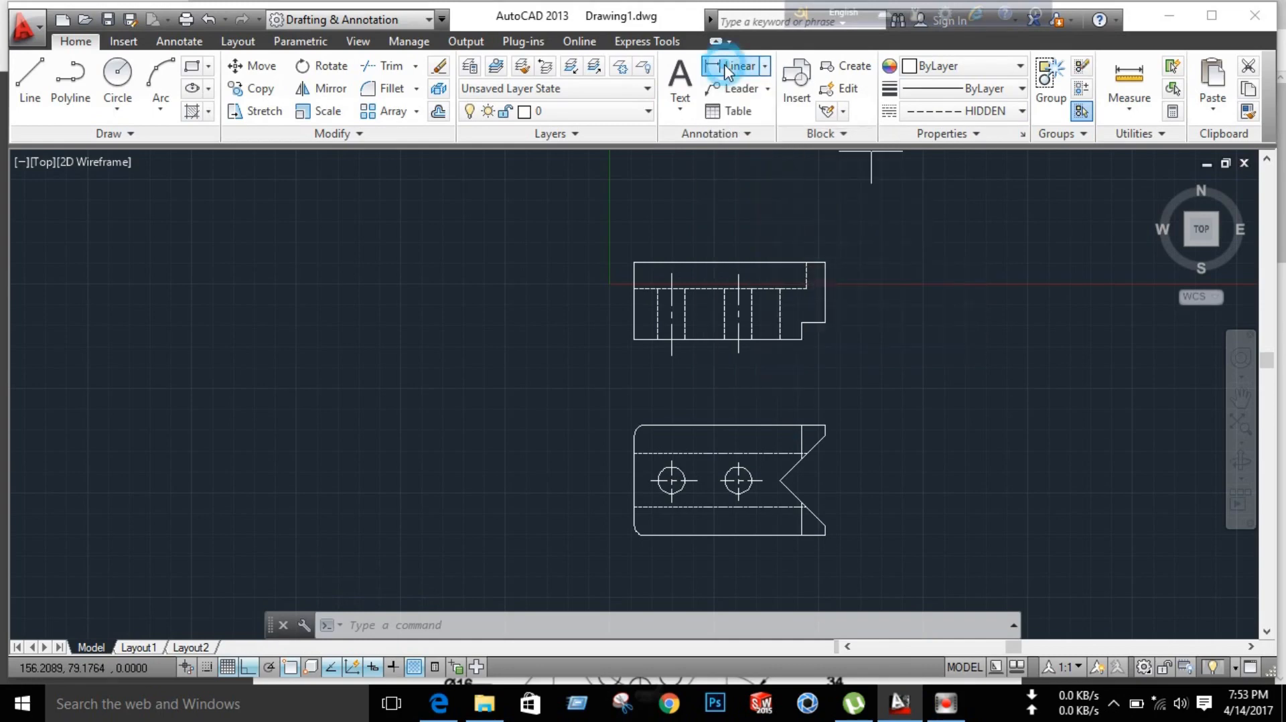
pyautogui.click(739, 137)
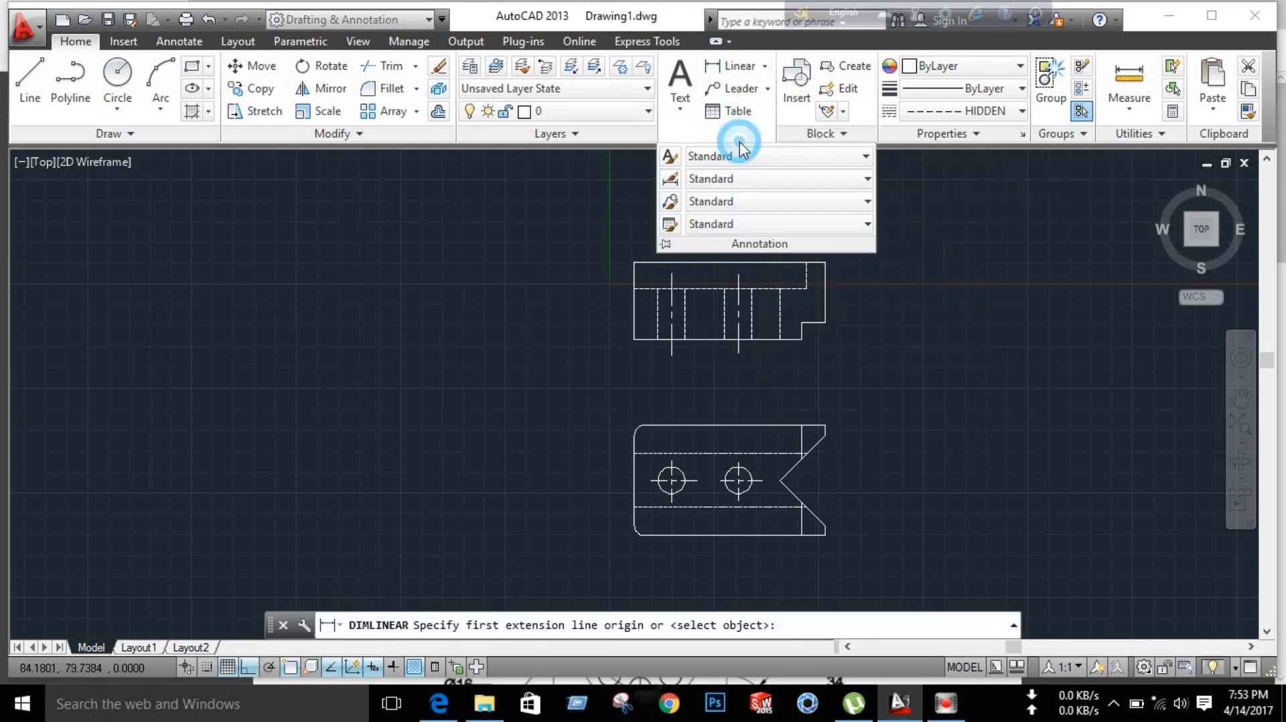
pyautogui.click(670, 178)
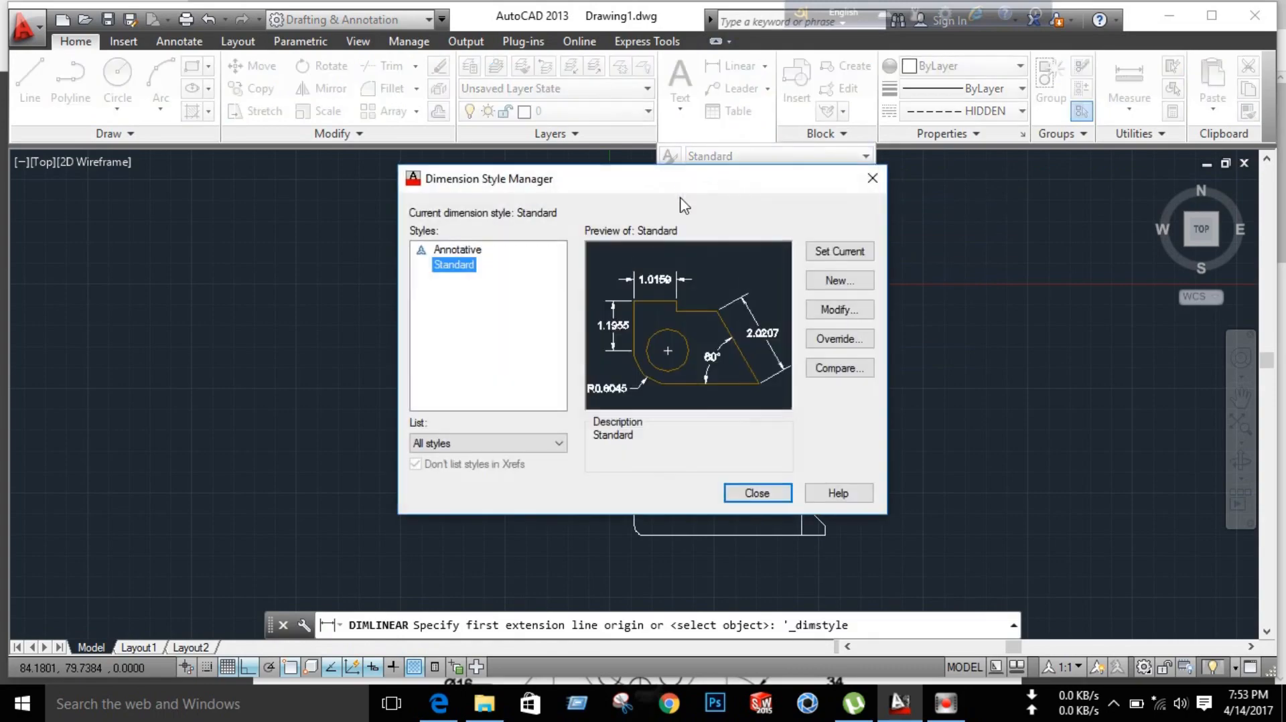
pyautogui.click(833, 310)
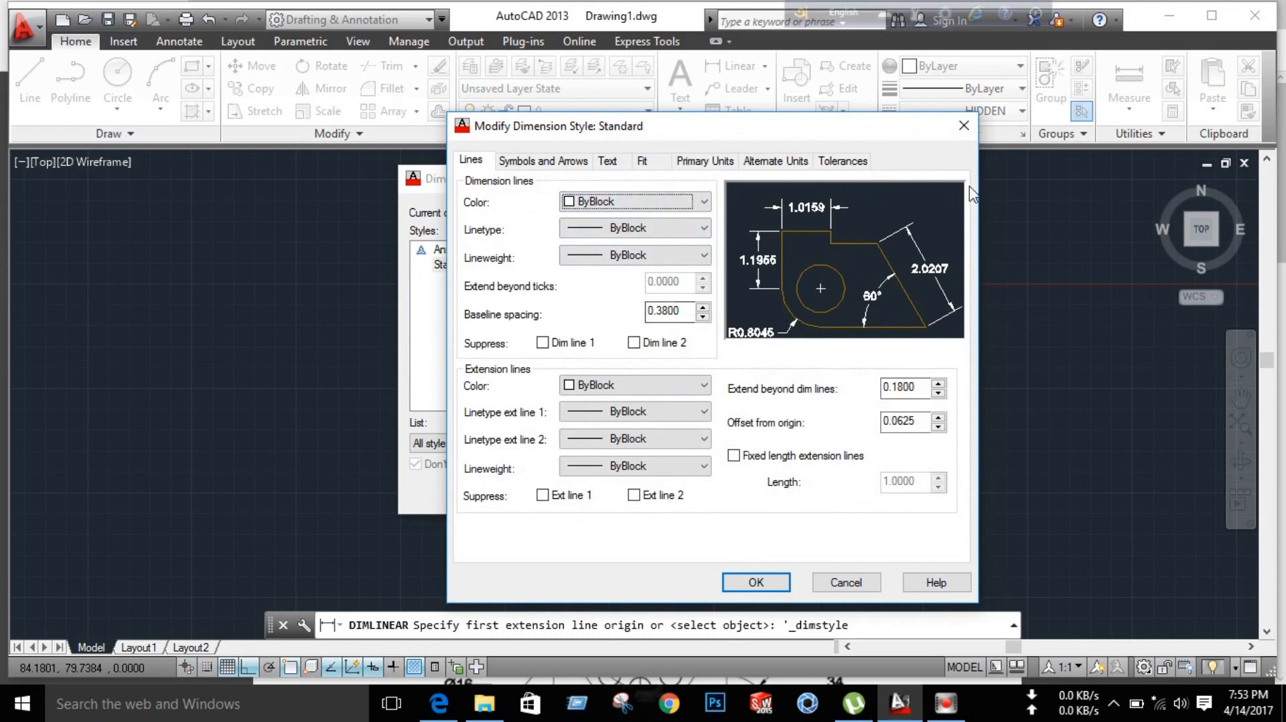
pyautogui.click(963, 126)
pyautogui.click(874, 181)
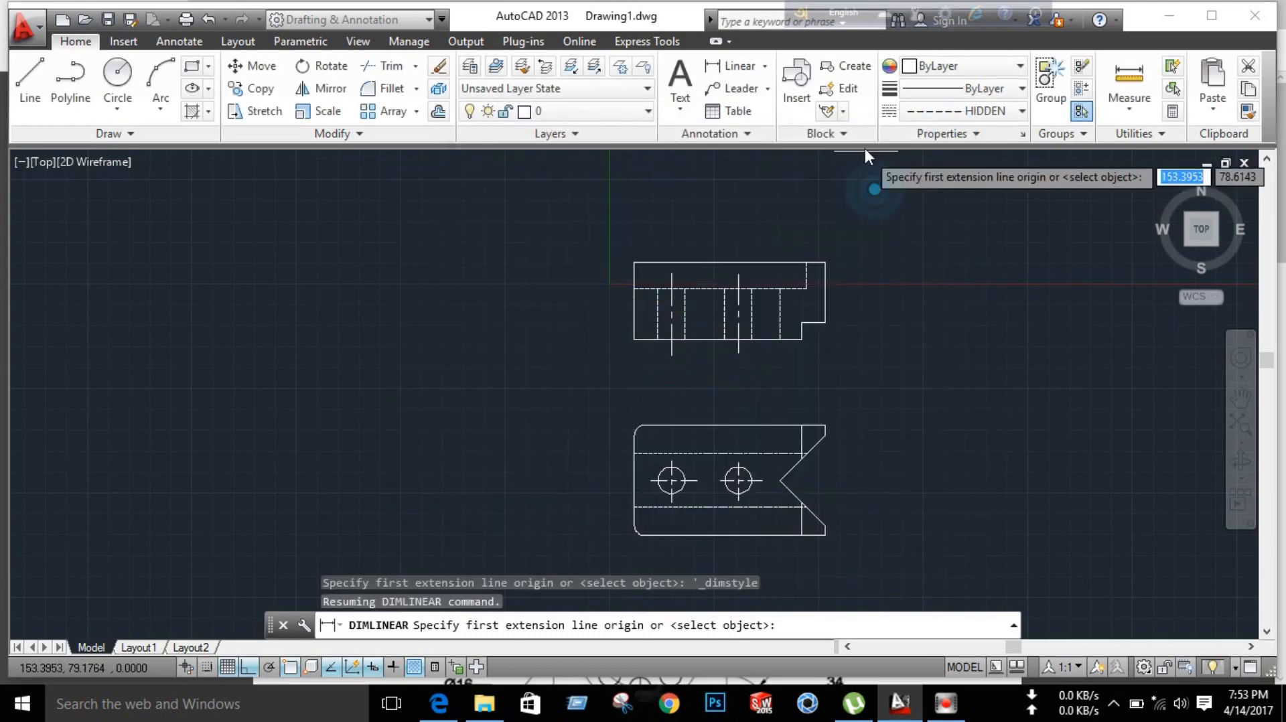
# Step: Add a linear dimension for the front view's overall width between its upper corners, placed above the view
pyautogui.click(731, 66)
pyautogui.scroll(2, 777, 281)
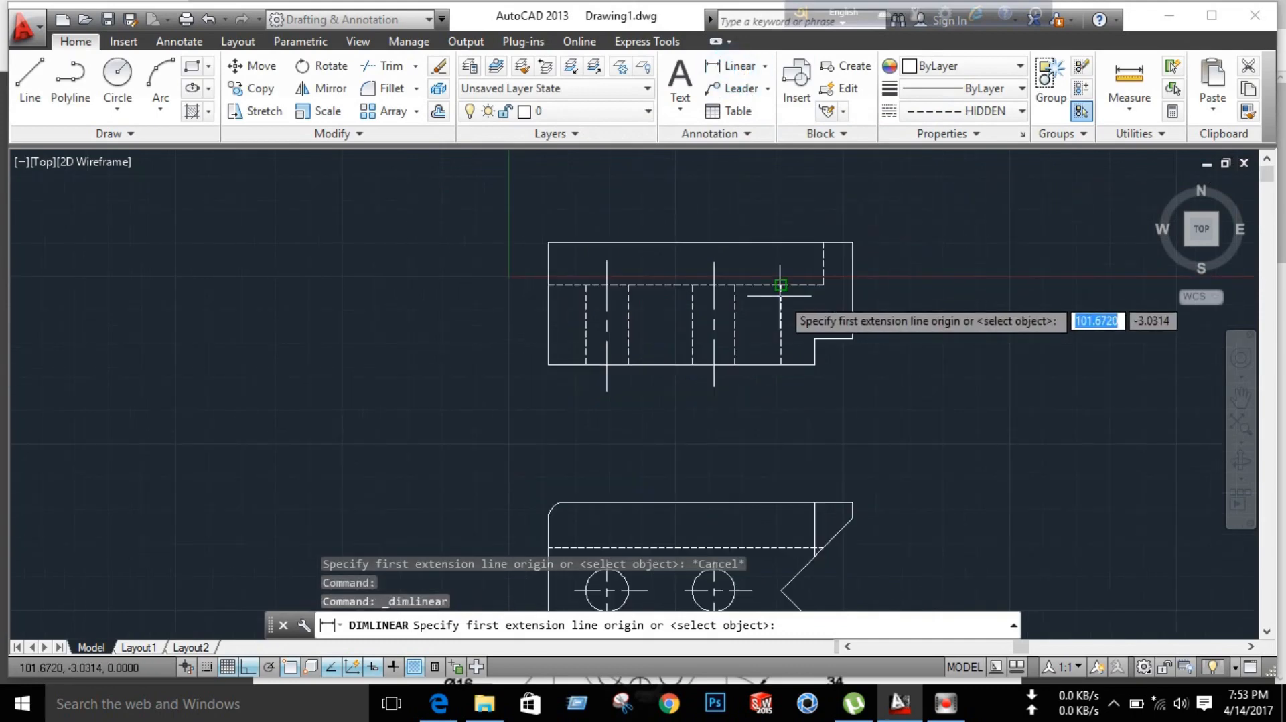
pyautogui.click(548, 242)
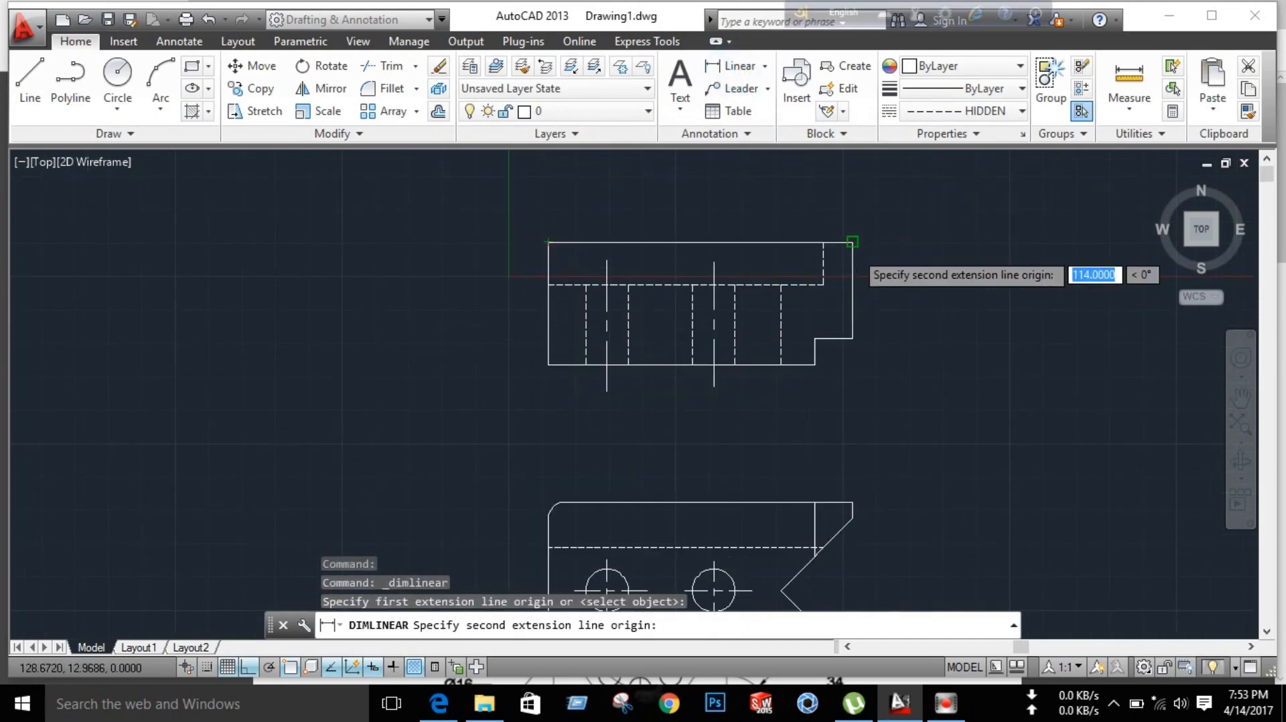
pyautogui.click(853, 242)
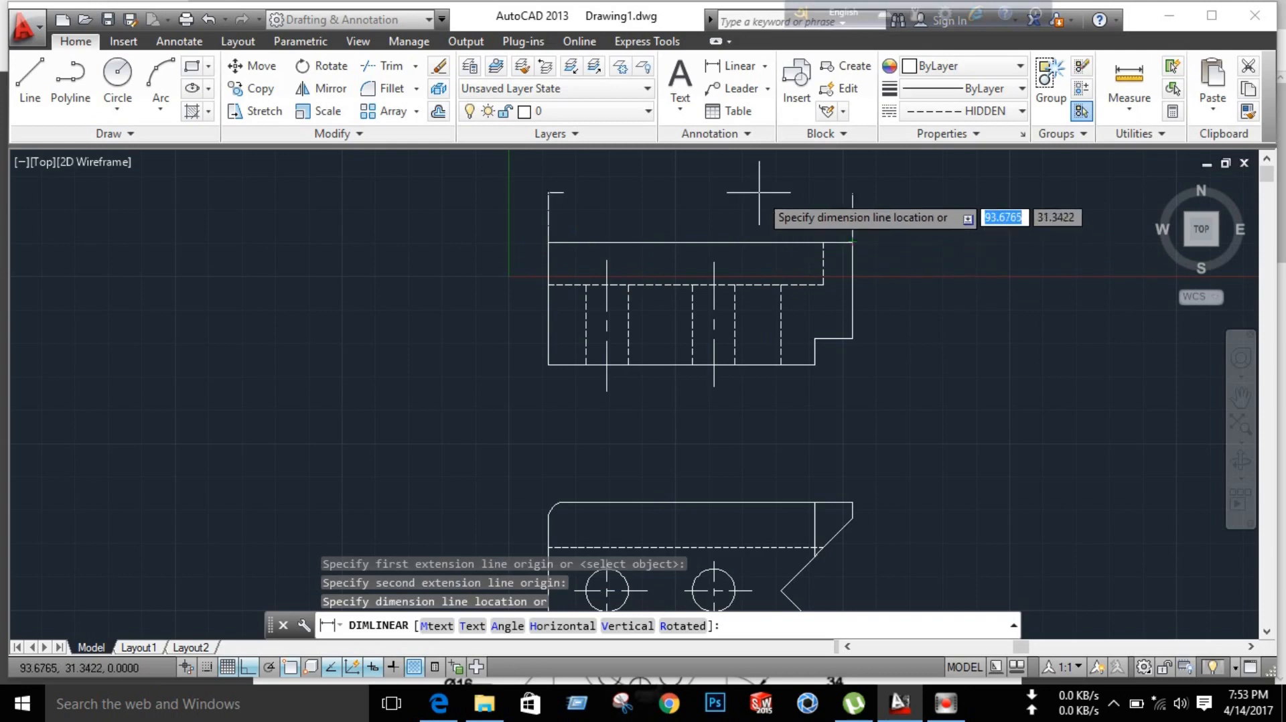
pyautogui.scroll(-2, 761, 195)
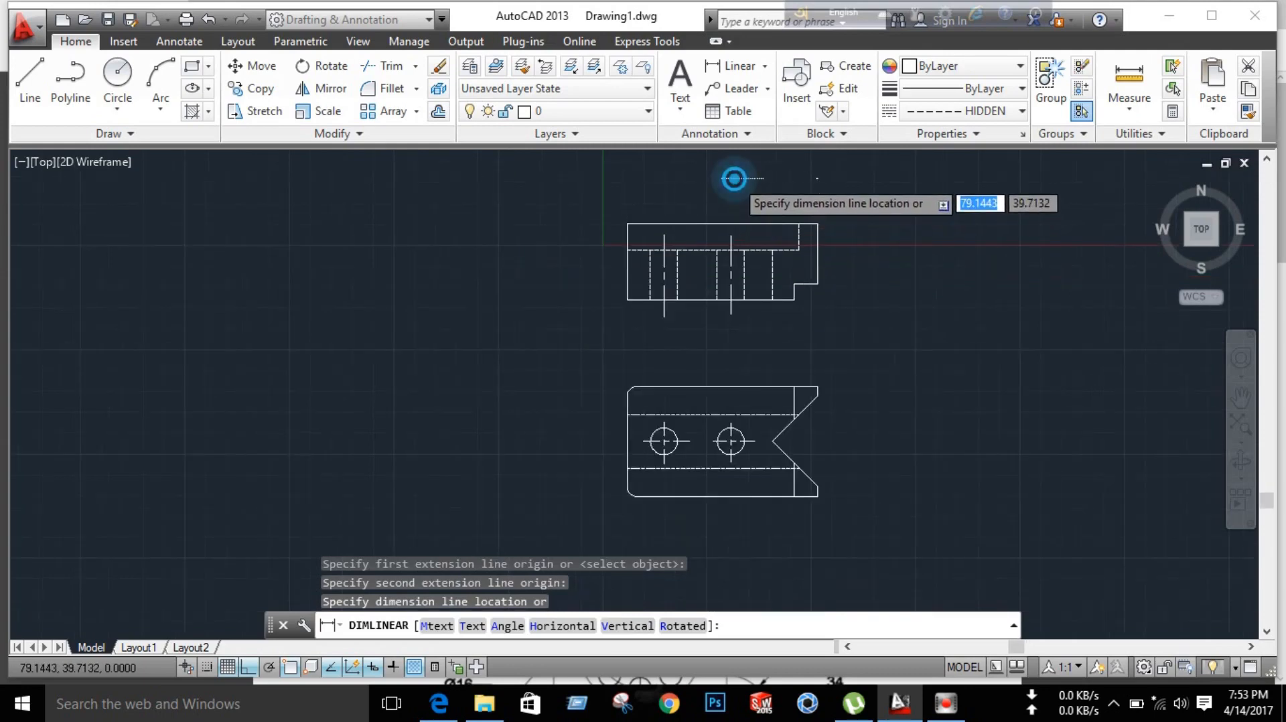
pyautogui.click(735, 178)
# Step: Examine the text, arrowheads and extension lines of the overall width dimension above the front view up close
pyautogui.scroll(8, 830, 295)
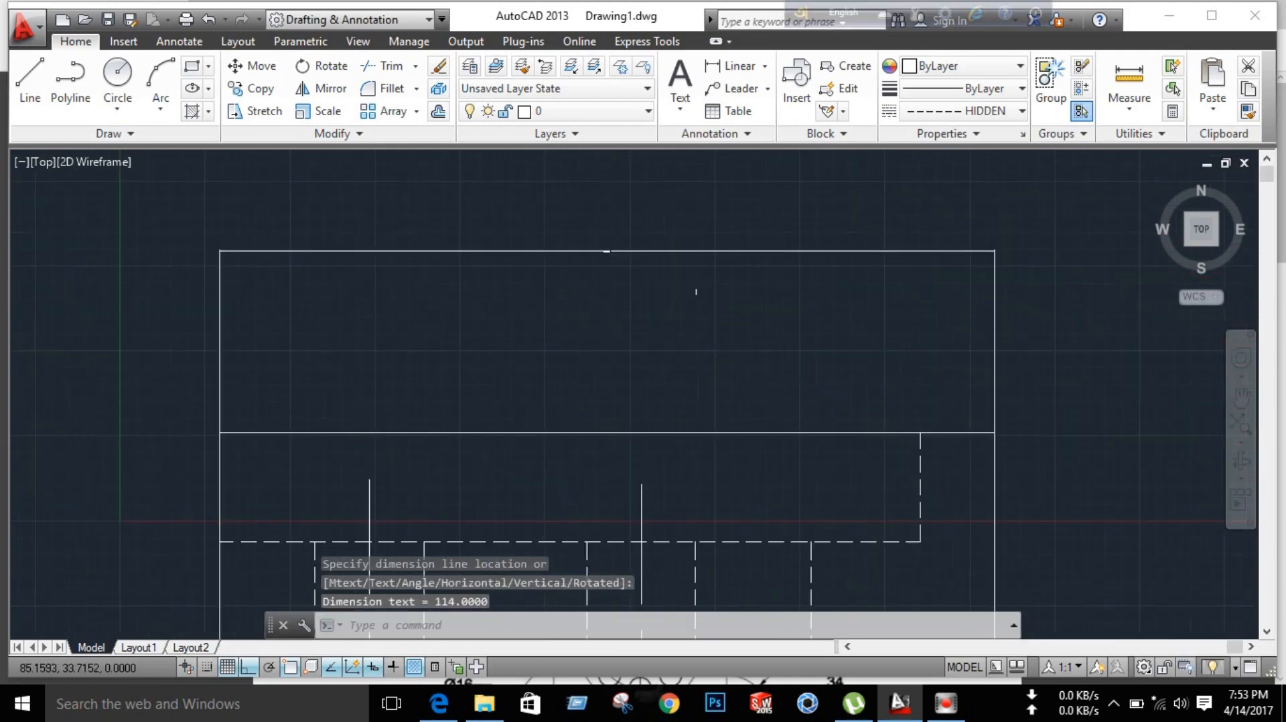
pyautogui.scroll(-6, 784, 368)
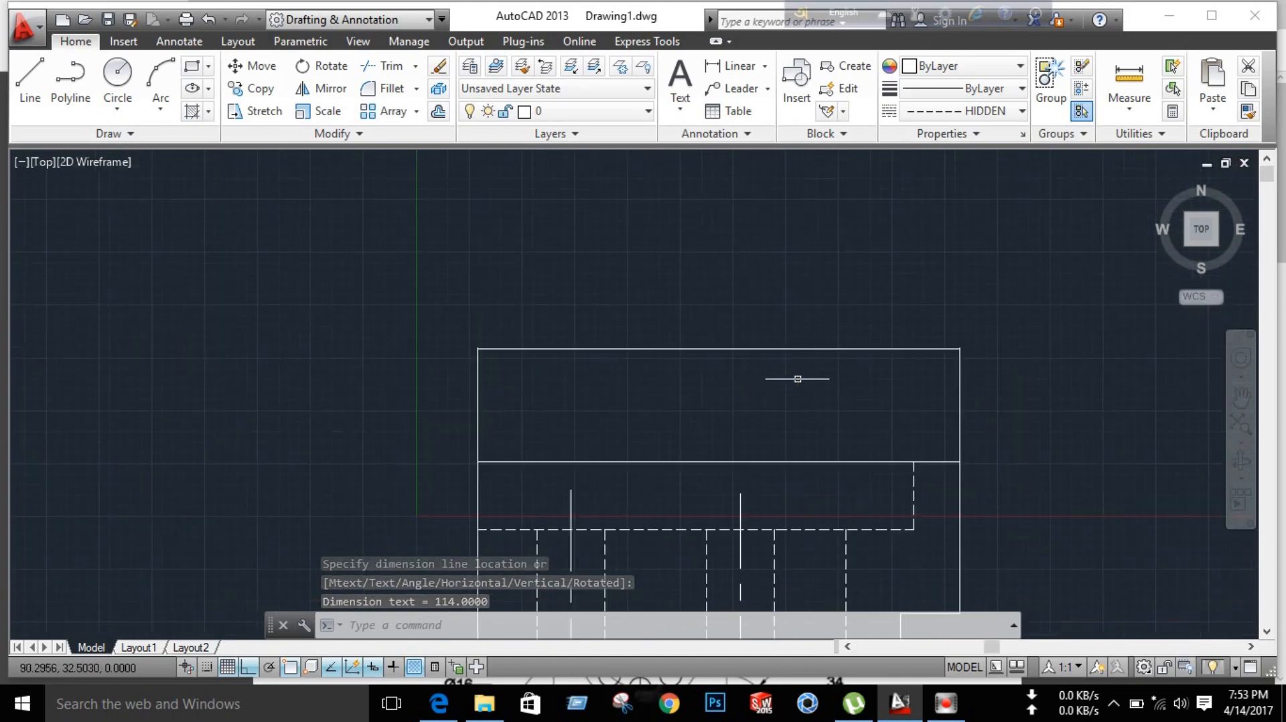
pyautogui.scroll(3, 982, 422)
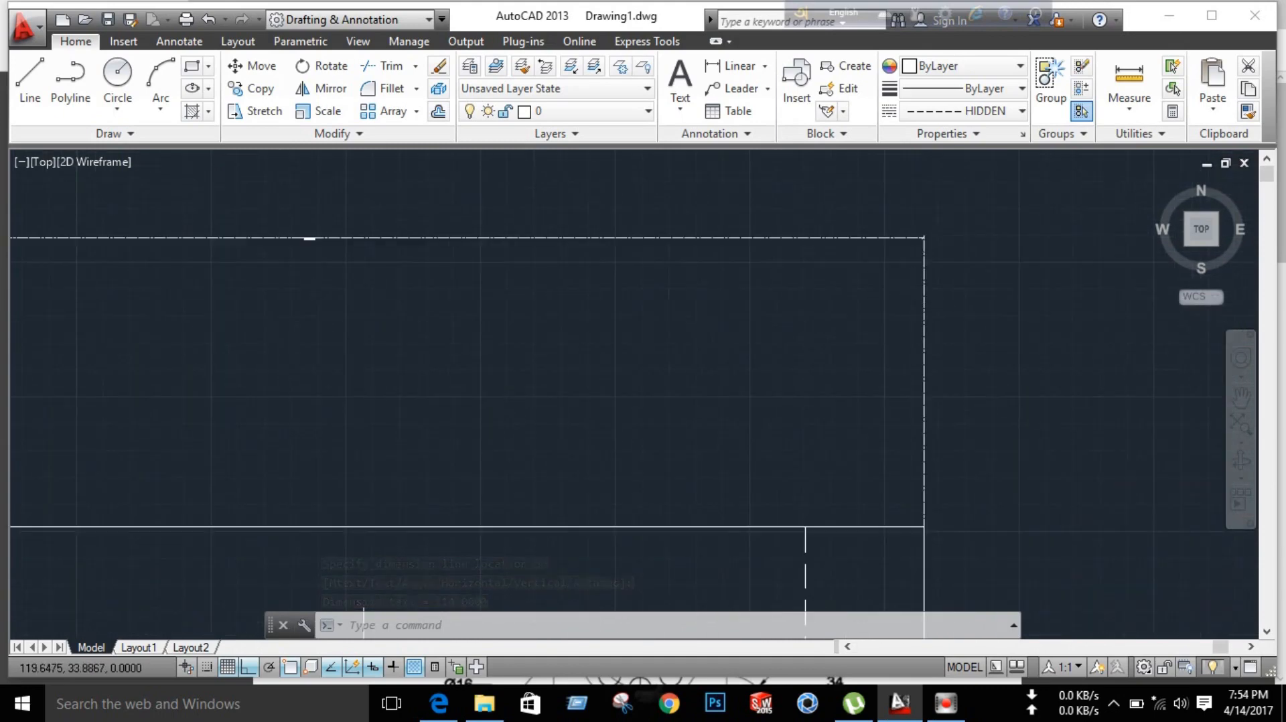
pyautogui.scroll(2, 365, 267)
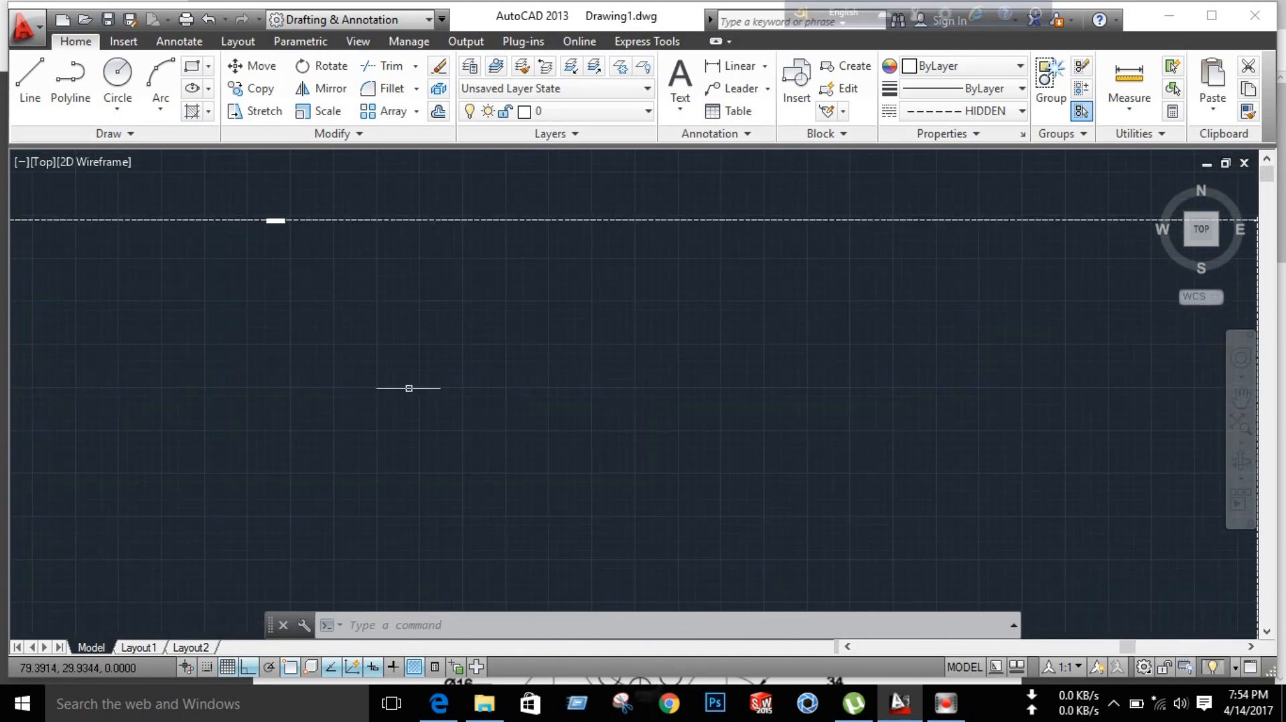
pyautogui.press('Escape')
pyautogui.scroll(-2, 785, 359)
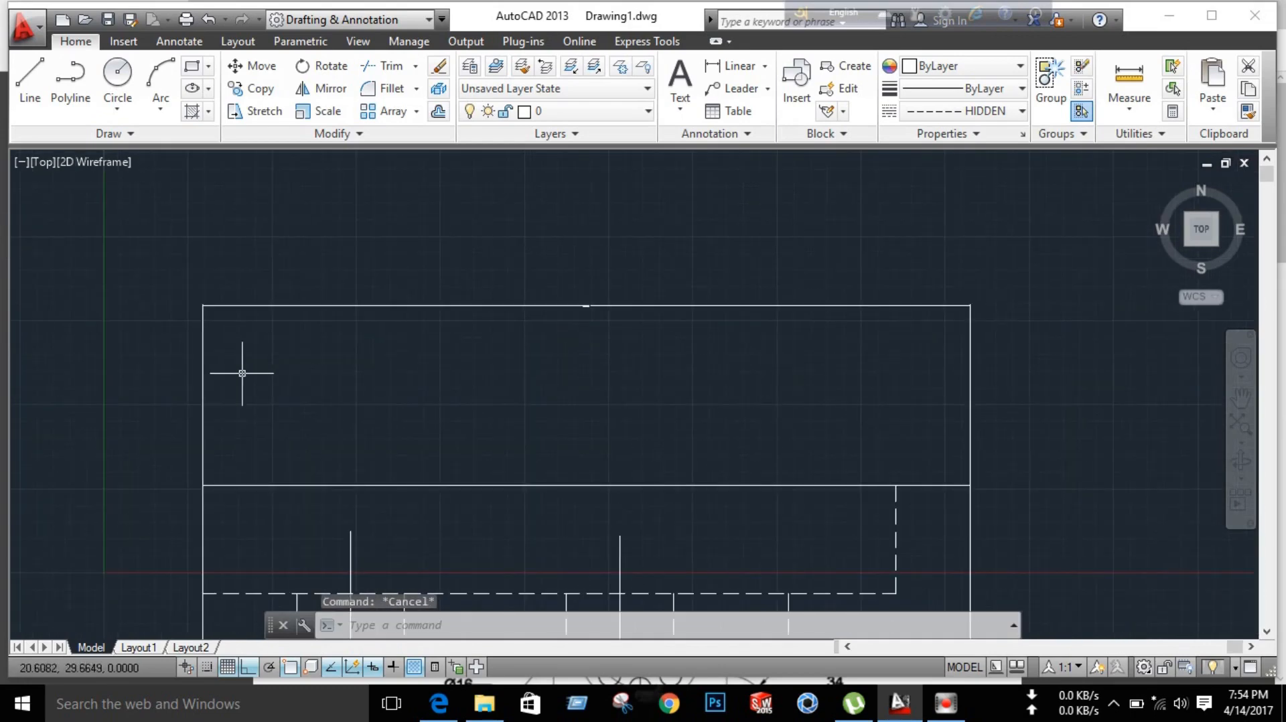
pyautogui.click(202, 360)
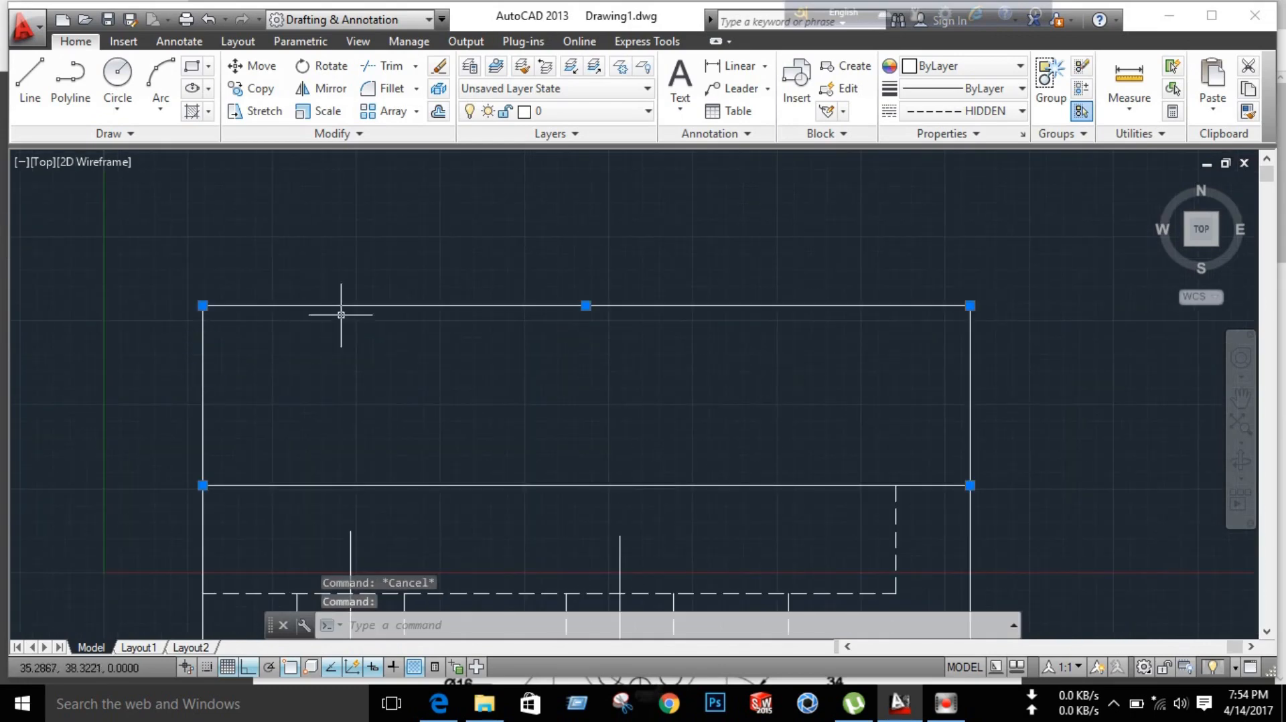
pyautogui.press('Escape')
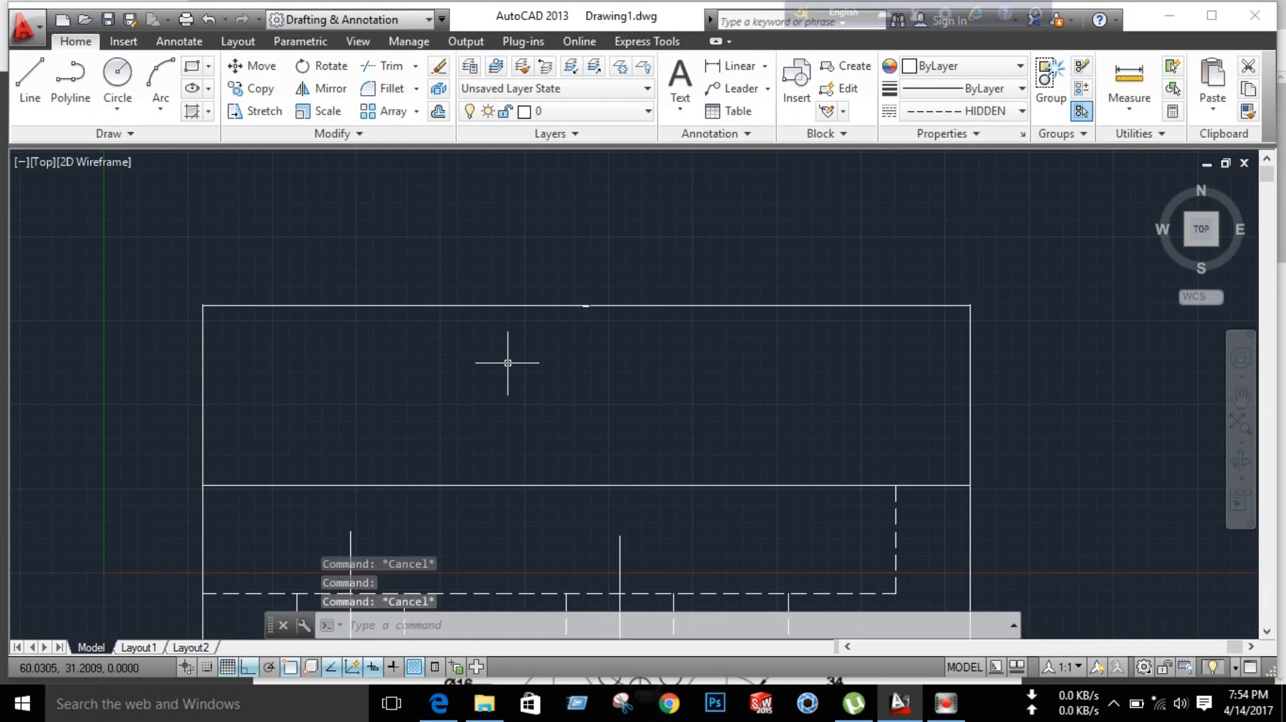
pyautogui.scroll(2, 606, 382)
pyautogui.scroll(1, 605, 382)
pyautogui.scroll(-2, 605, 382)
pyautogui.moveTo(649, 485); pyautogui.dragTo(705, 429, button='middle')
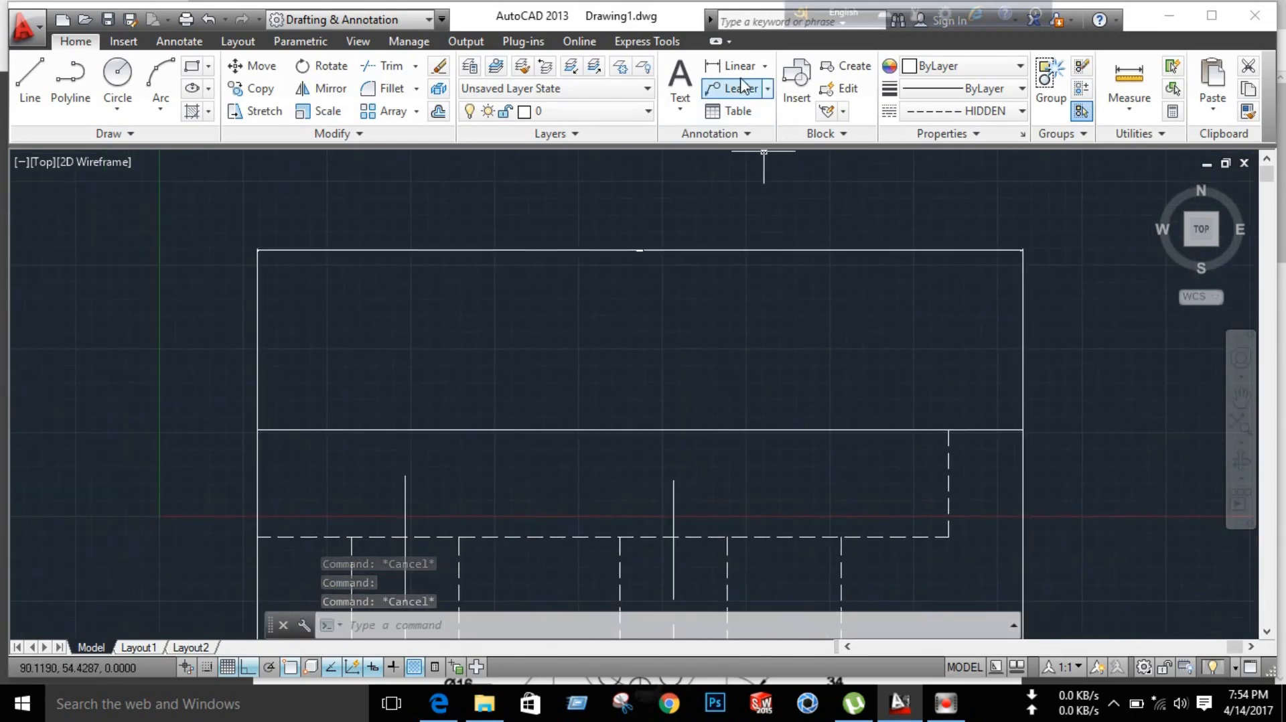
# Step: Modify the Standard dimension style to use a text height of 3
pyautogui.click(760, 132)
pyautogui.click(667, 178)
pyautogui.click(840, 310)
pyautogui.click(607, 161)
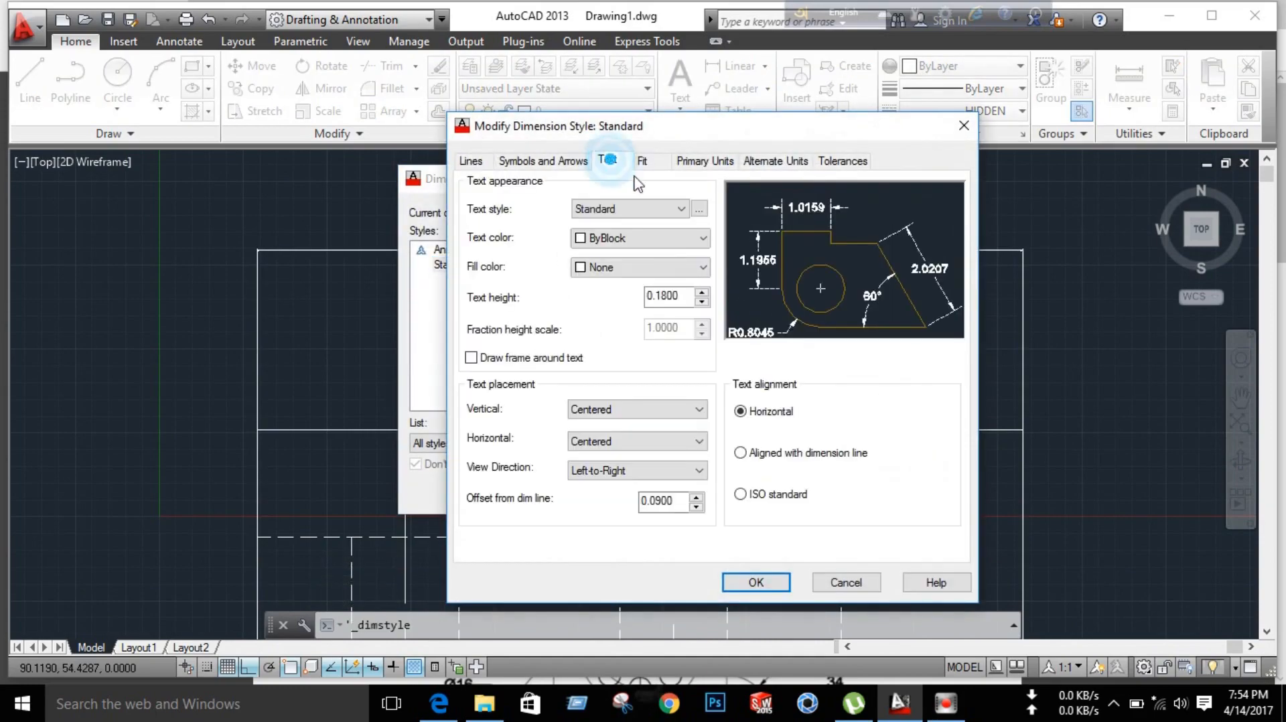
pyautogui.moveTo(692, 298); pyautogui.dragTo(636, 295)
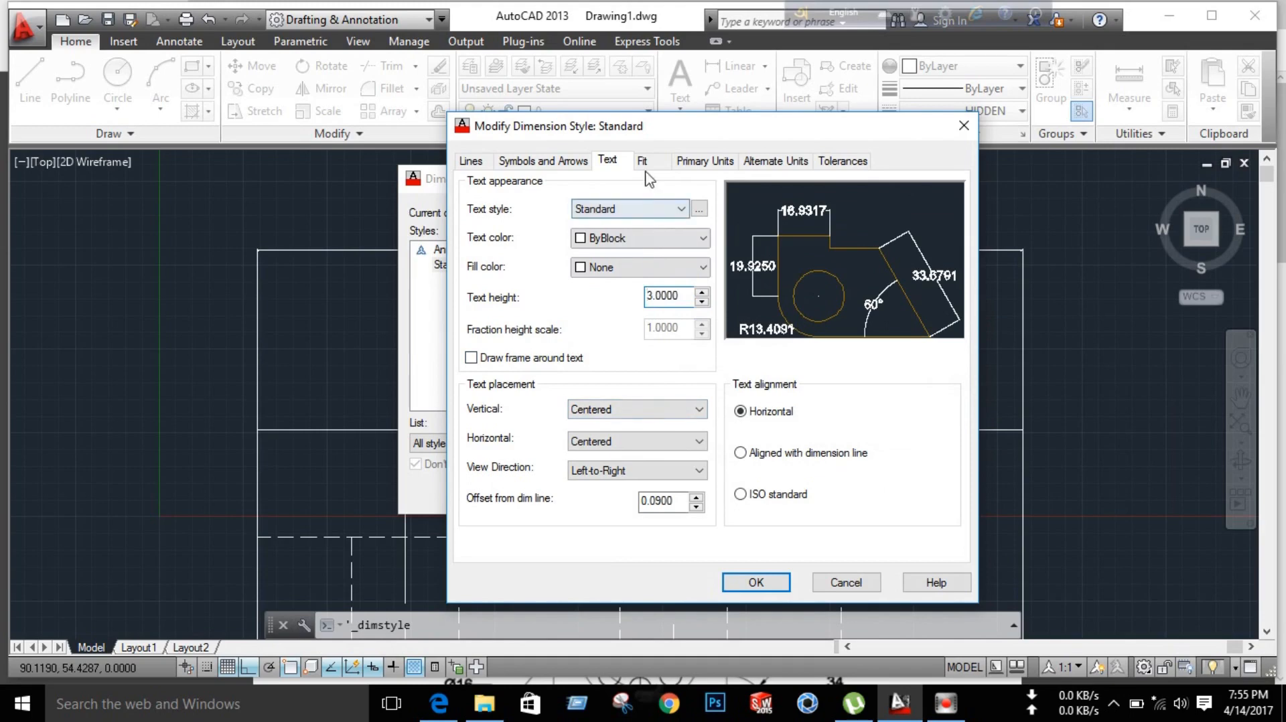
# Step: Set the Standard dimension style's arrow size to 3 and apply the style changes to the drawing
pyautogui.click(525, 162)
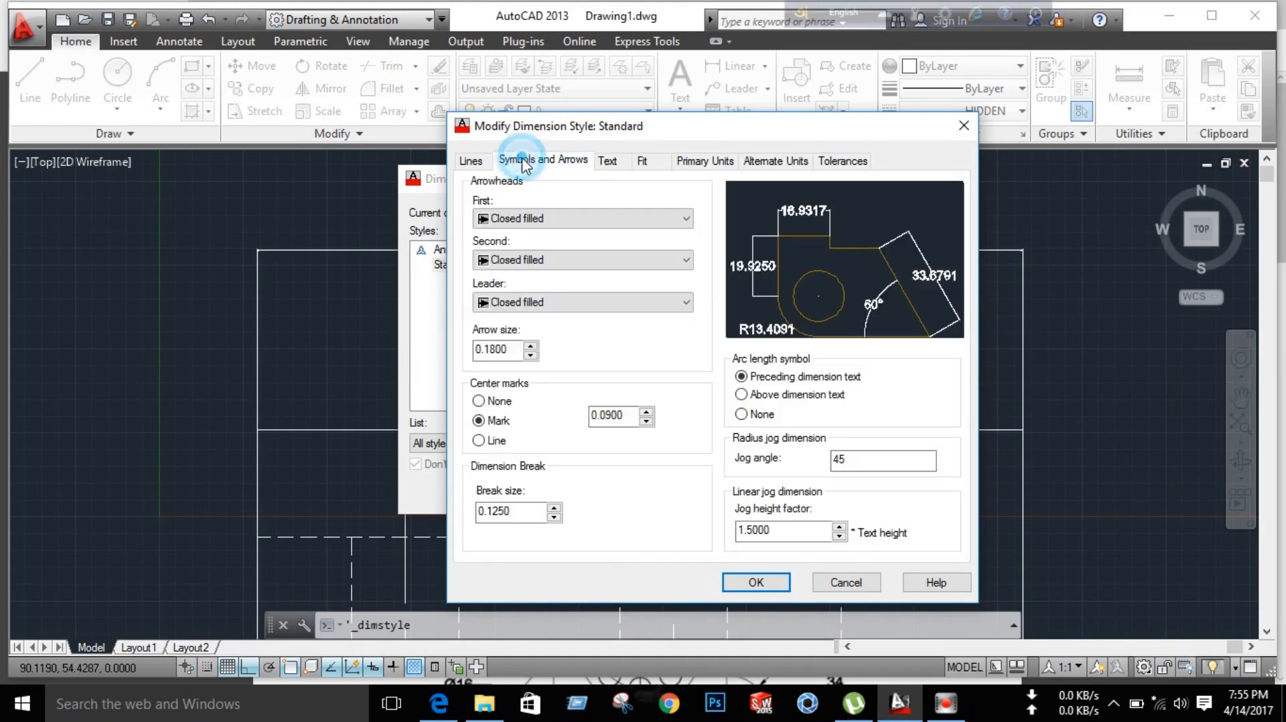
pyautogui.doubleClick(514, 353)
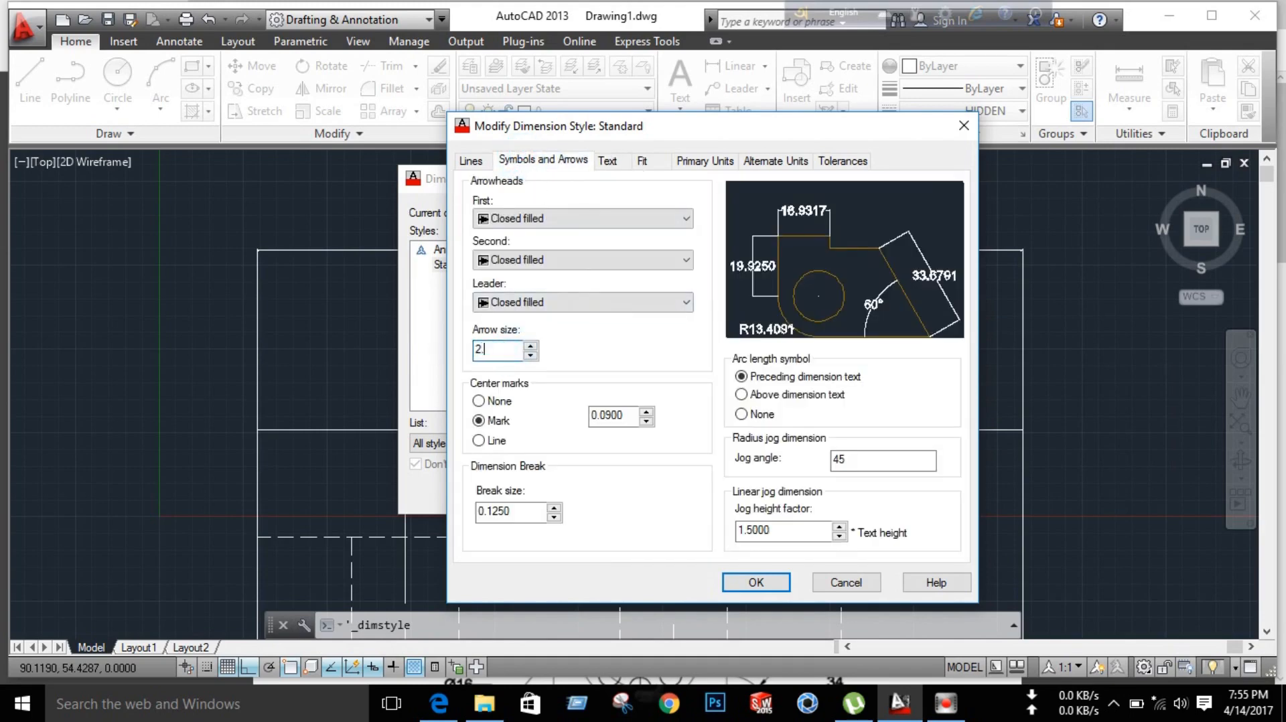
pyautogui.press('Return')
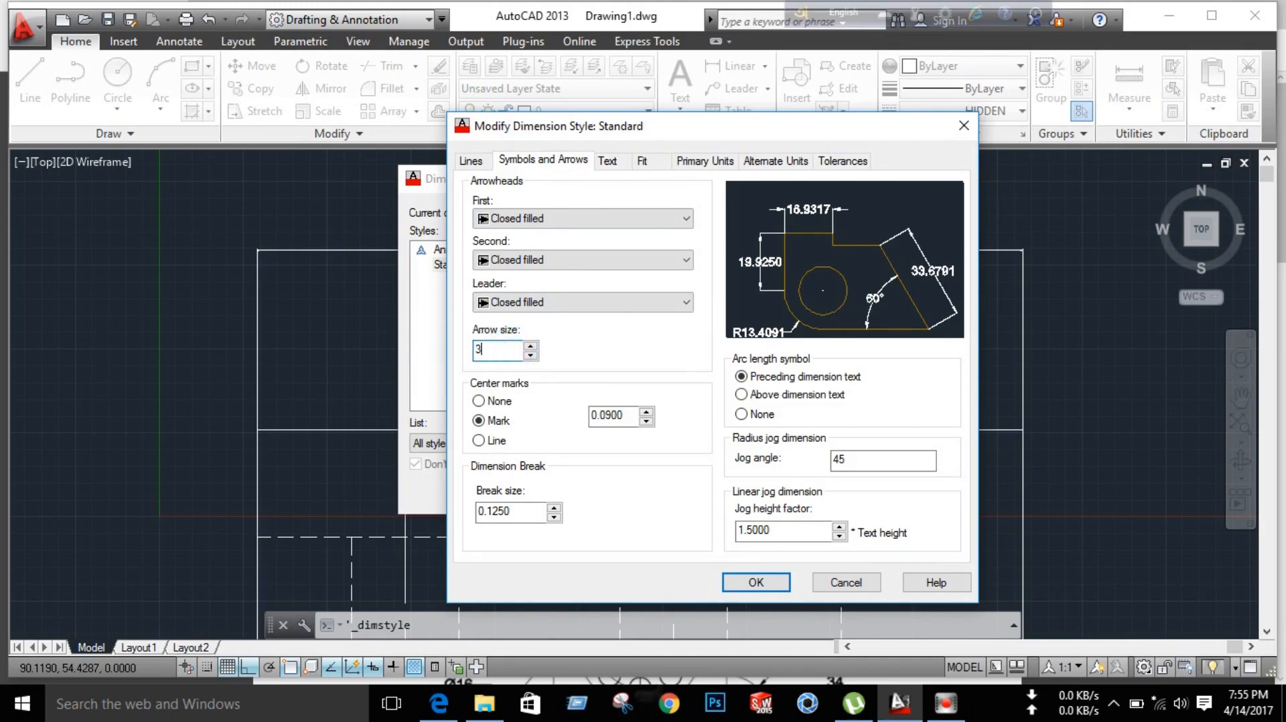
pyautogui.write('3')
pyautogui.press('Return')
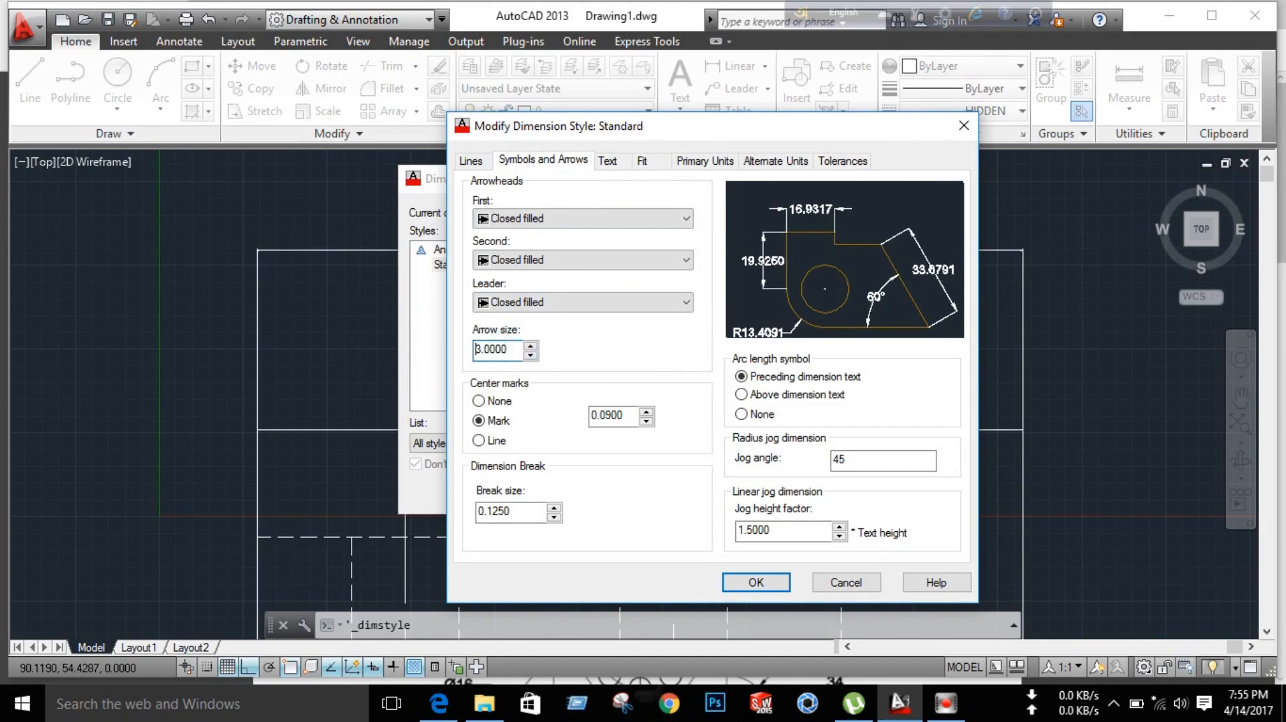
pyautogui.click(755, 583)
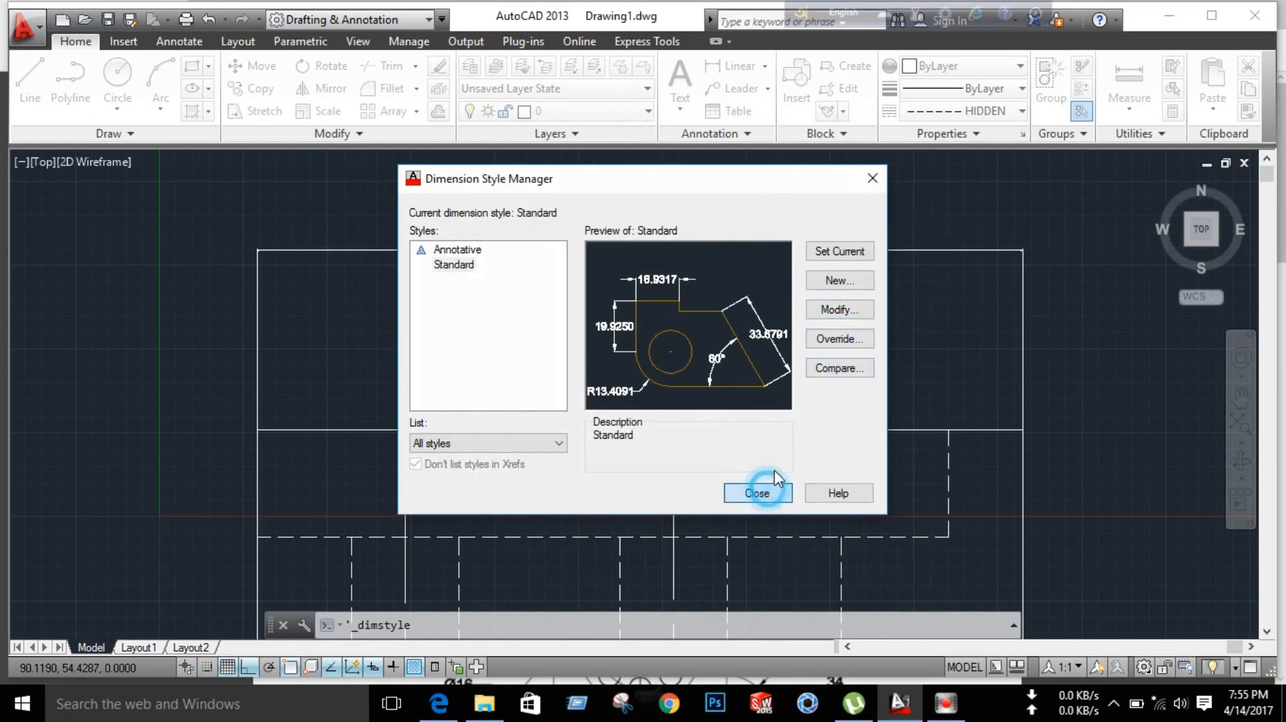
pyautogui.click(760, 493)
# Step: Set the Standard dimension style's extension line offset from origin to 2.5 and apply the change to the drawing
pyautogui.scroll(-2, 754, 338)
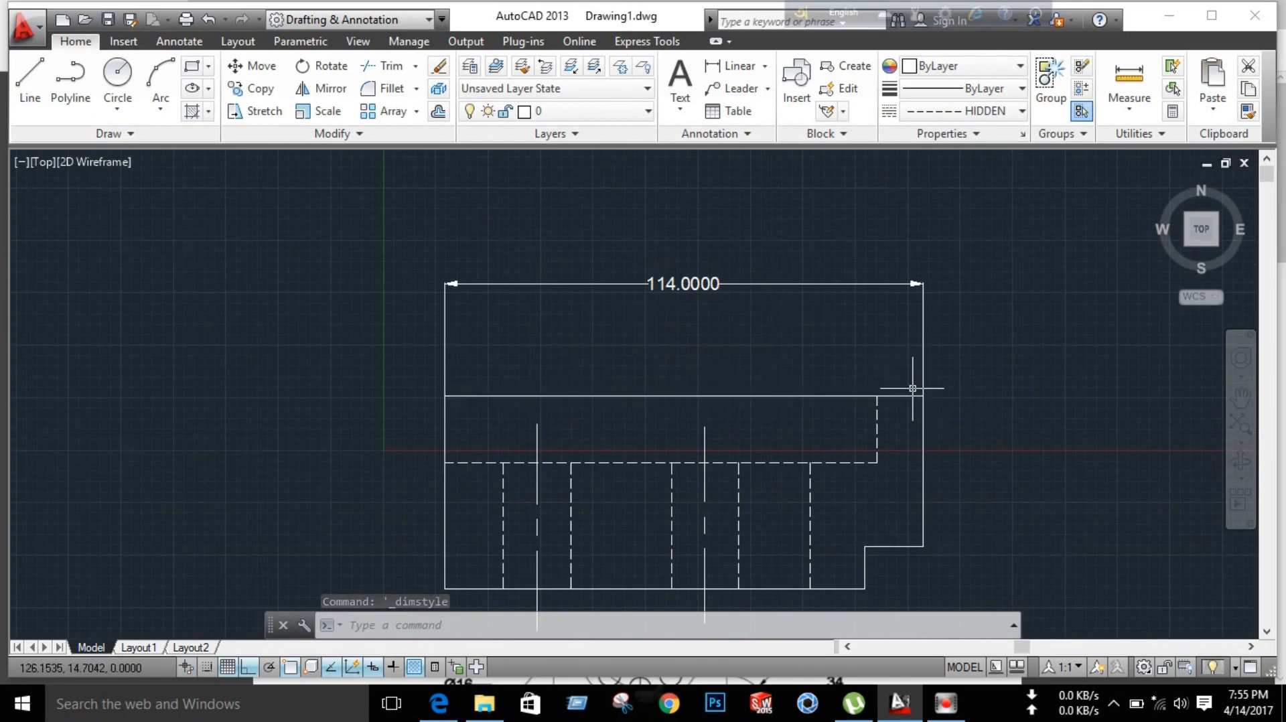
pyautogui.scroll(2, 913, 391)
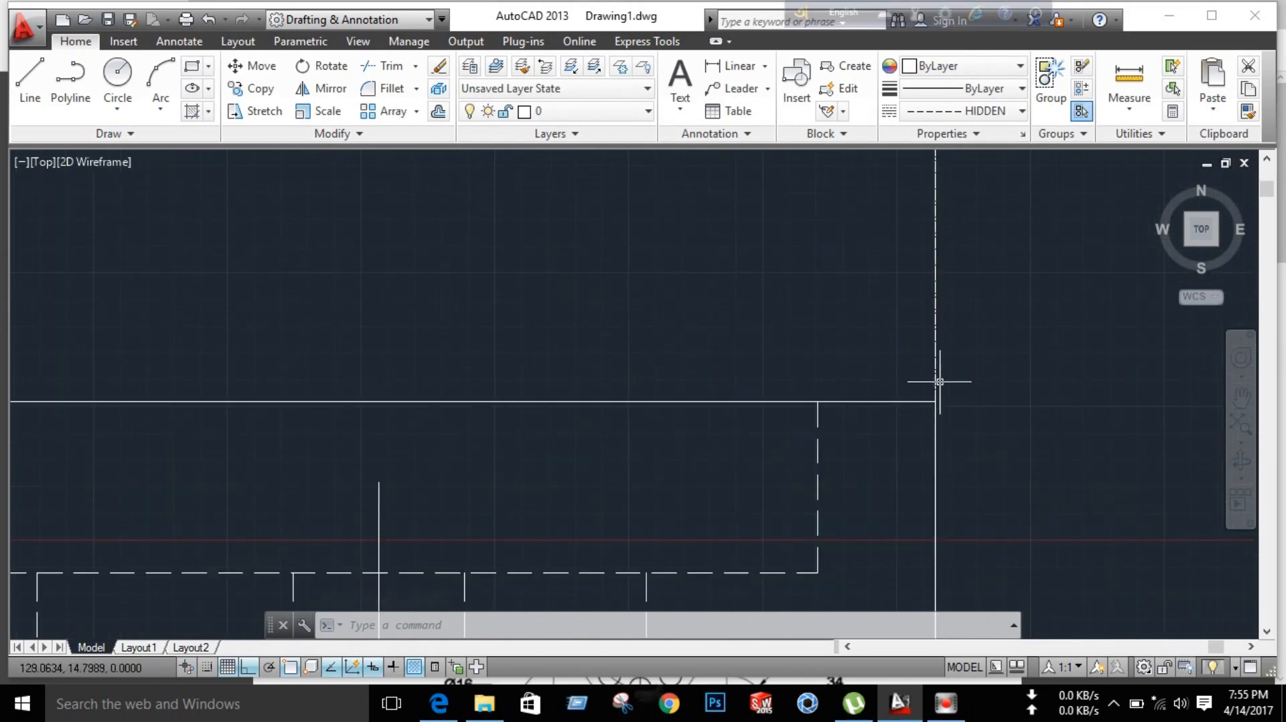
pyautogui.scroll(-1, 914, 412)
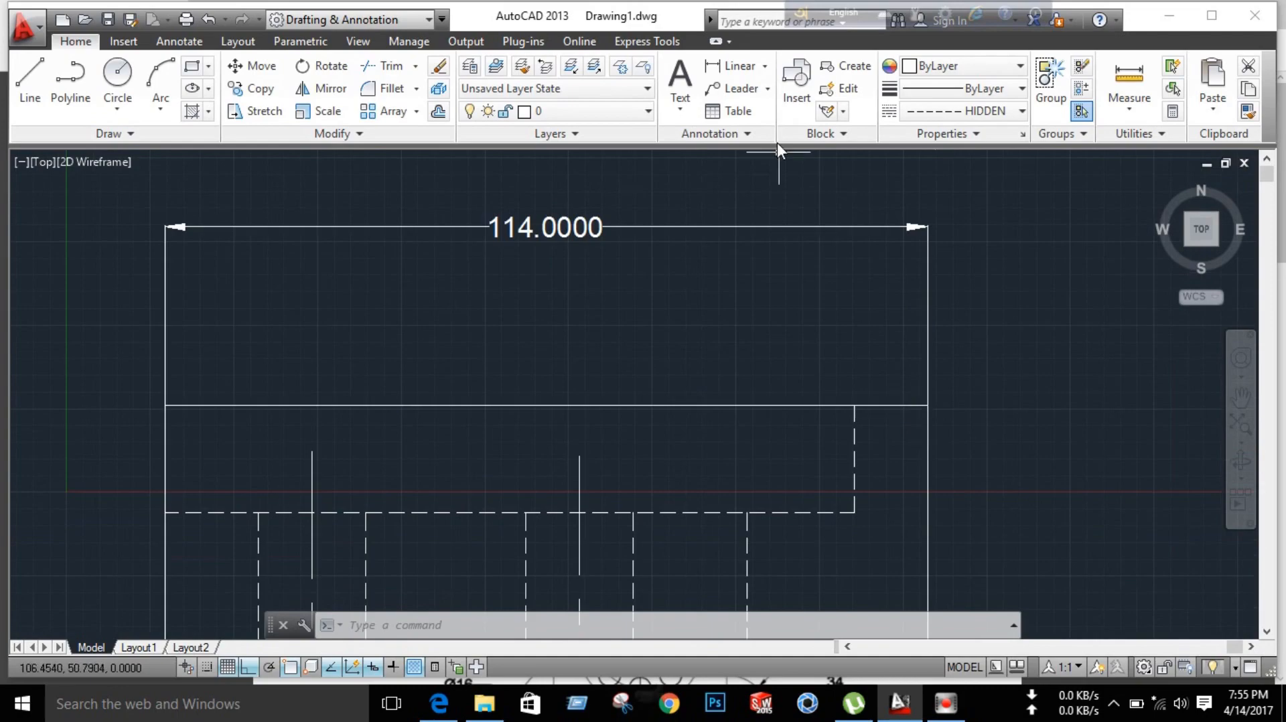
pyautogui.click(745, 132)
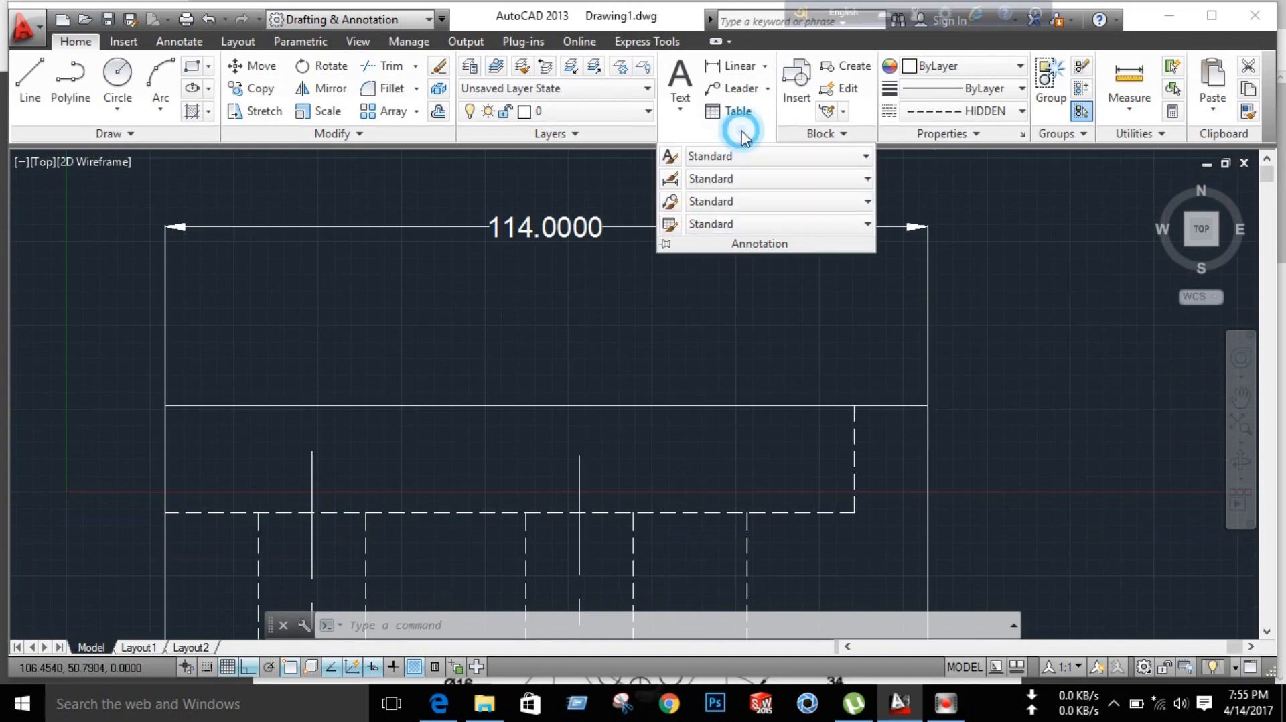
pyautogui.click(673, 179)
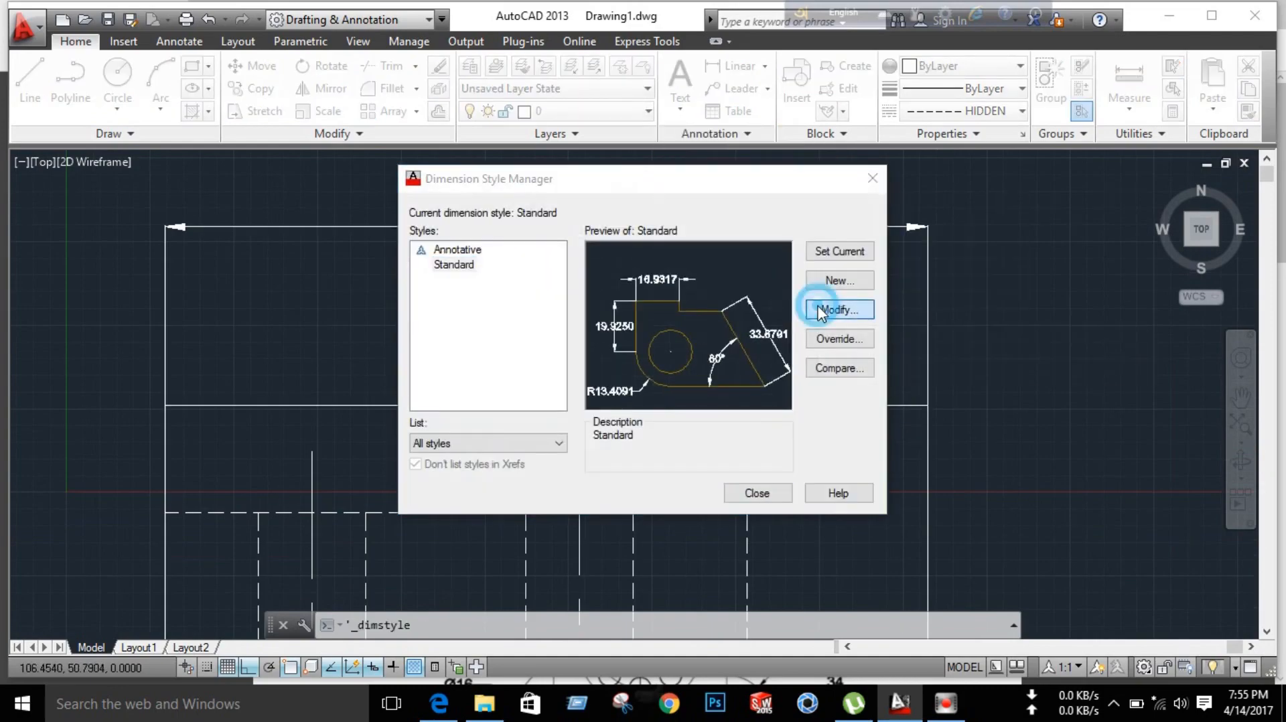
pyautogui.click(833, 309)
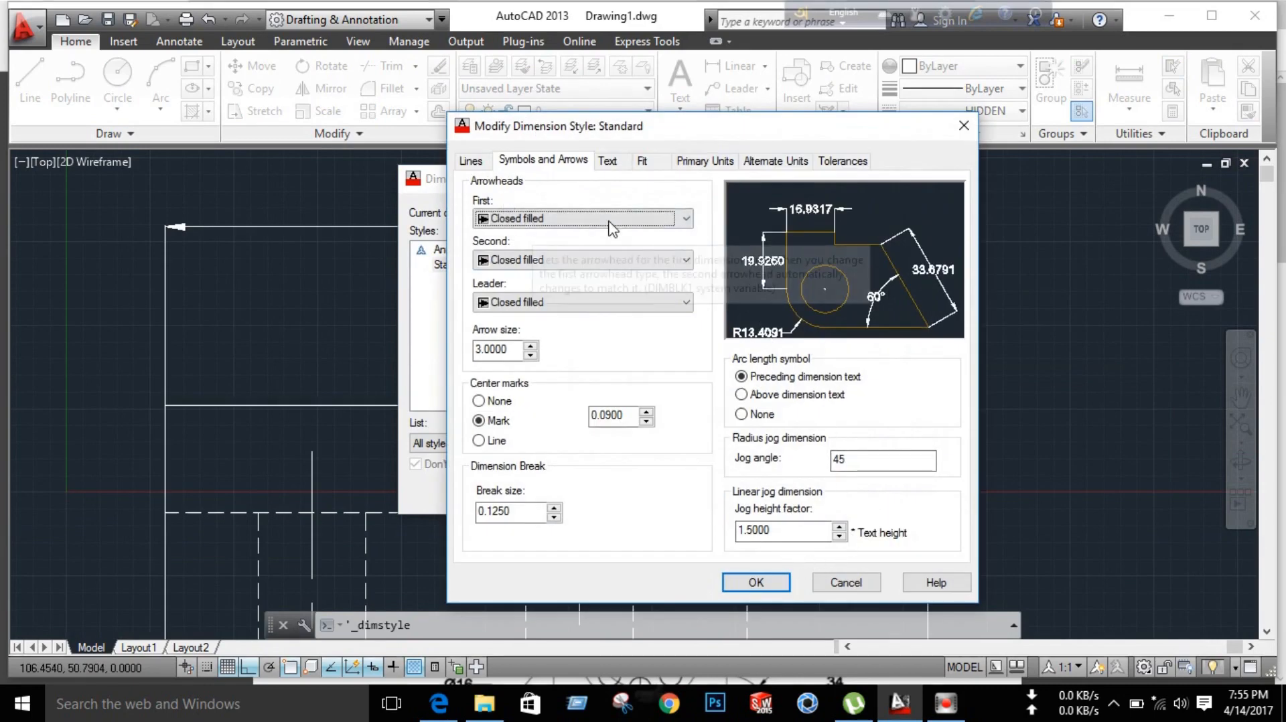
pyautogui.click(471, 161)
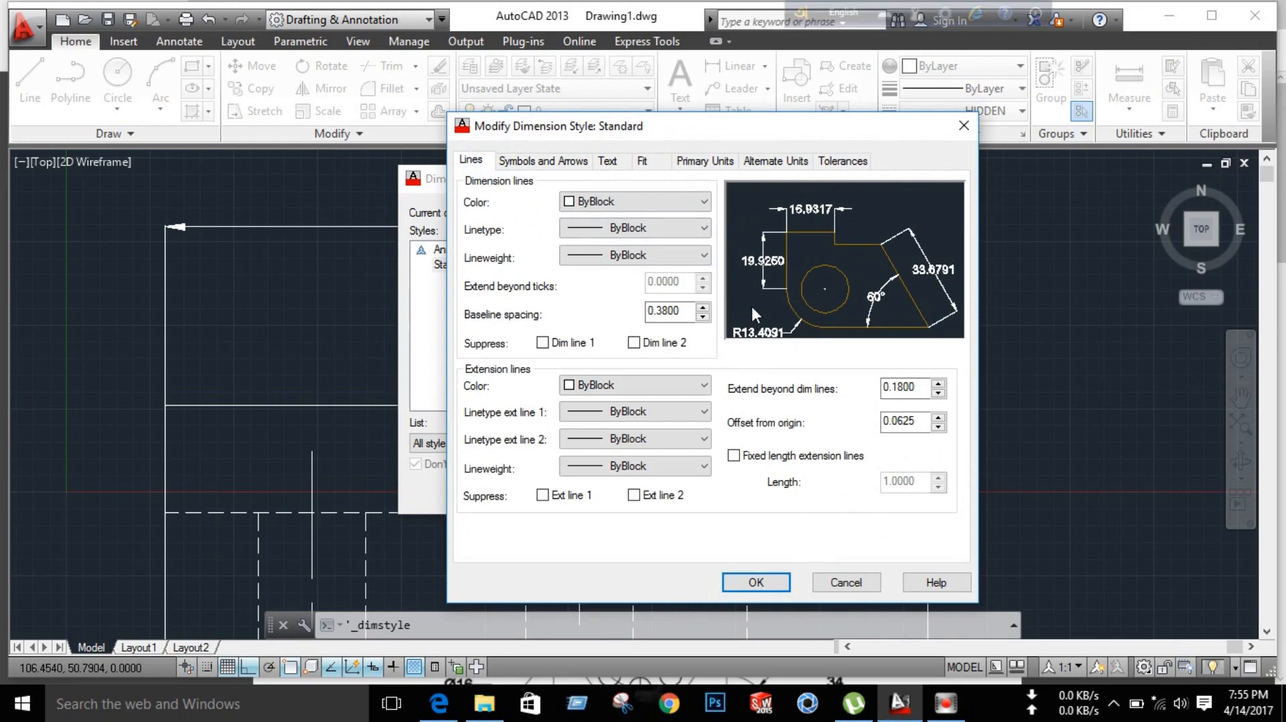
pyautogui.moveTo(919, 422); pyautogui.dragTo(862, 422)
pyautogui.moveTo(925, 426); pyautogui.dragTo(825, 432)
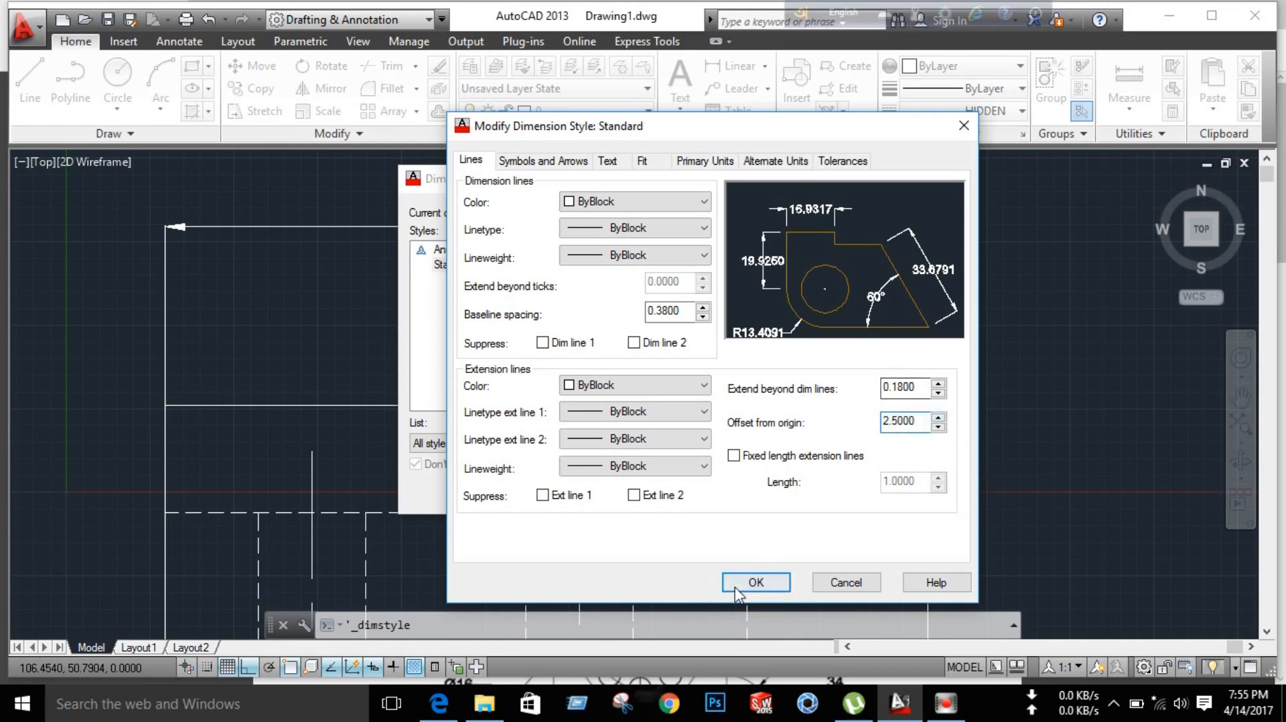
pyautogui.click(755, 582)
pyautogui.click(755, 493)
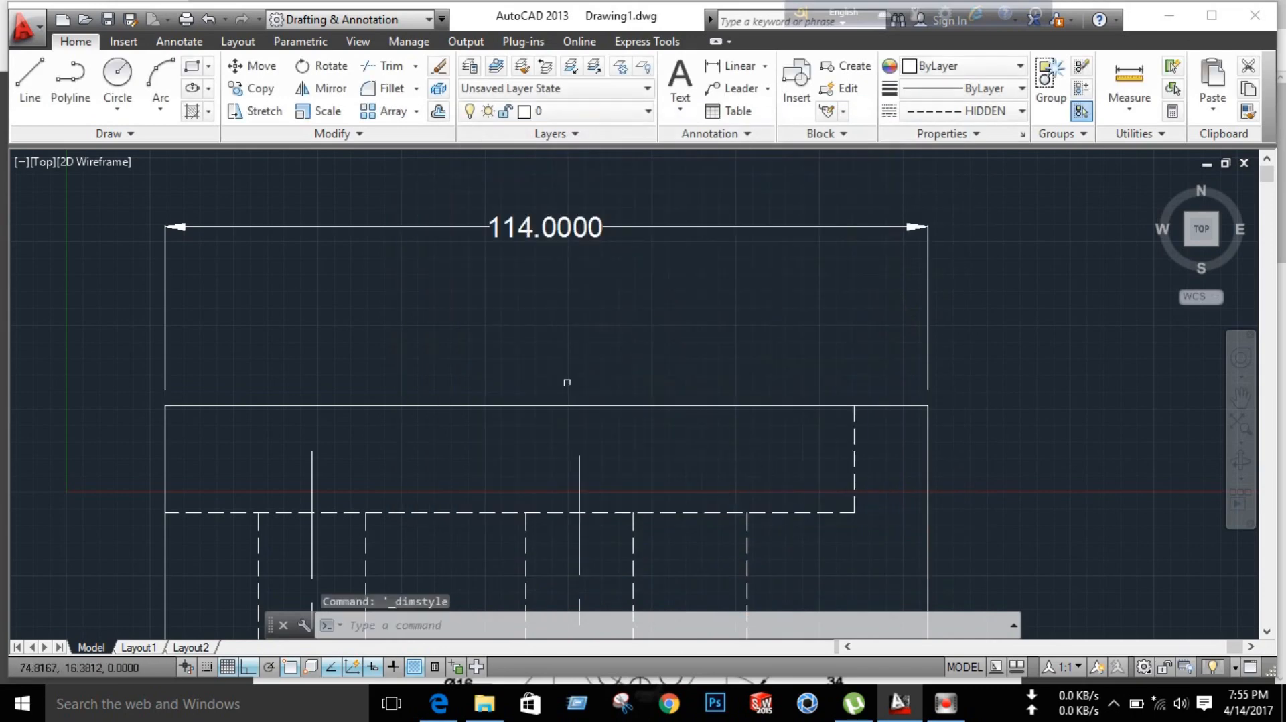
# Step: Add a vertical linear dimension from the front view's upper edge to the horizontal hidden line, placed right of the view
pyautogui.scroll(-1, 543, 383)
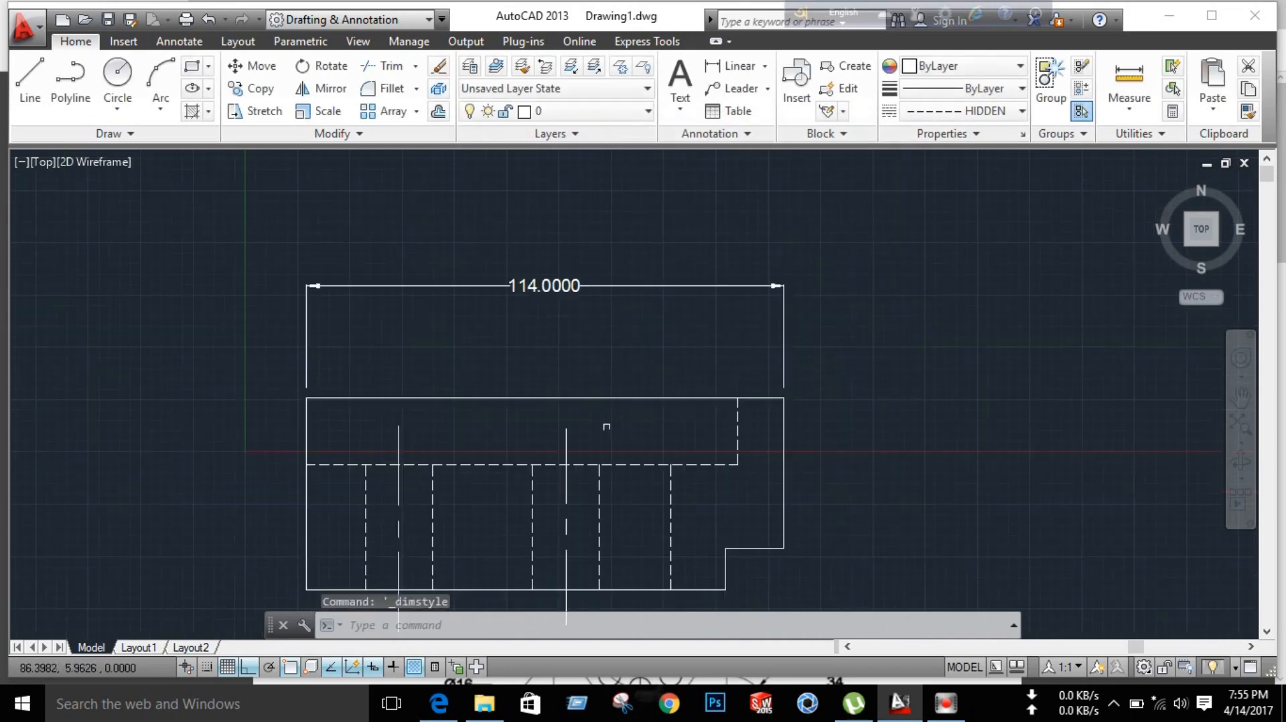
pyautogui.scroll(-1, 601, 404)
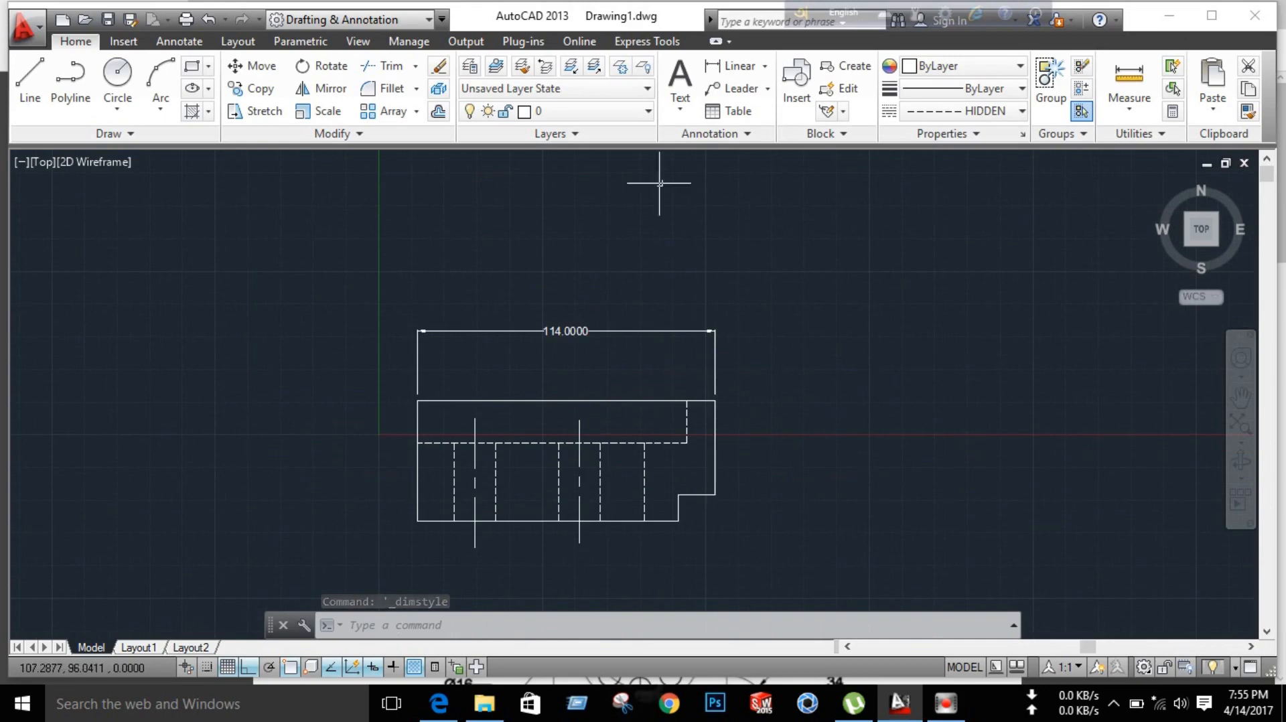
pyautogui.click(737, 65)
pyautogui.scroll(2, 764, 475)
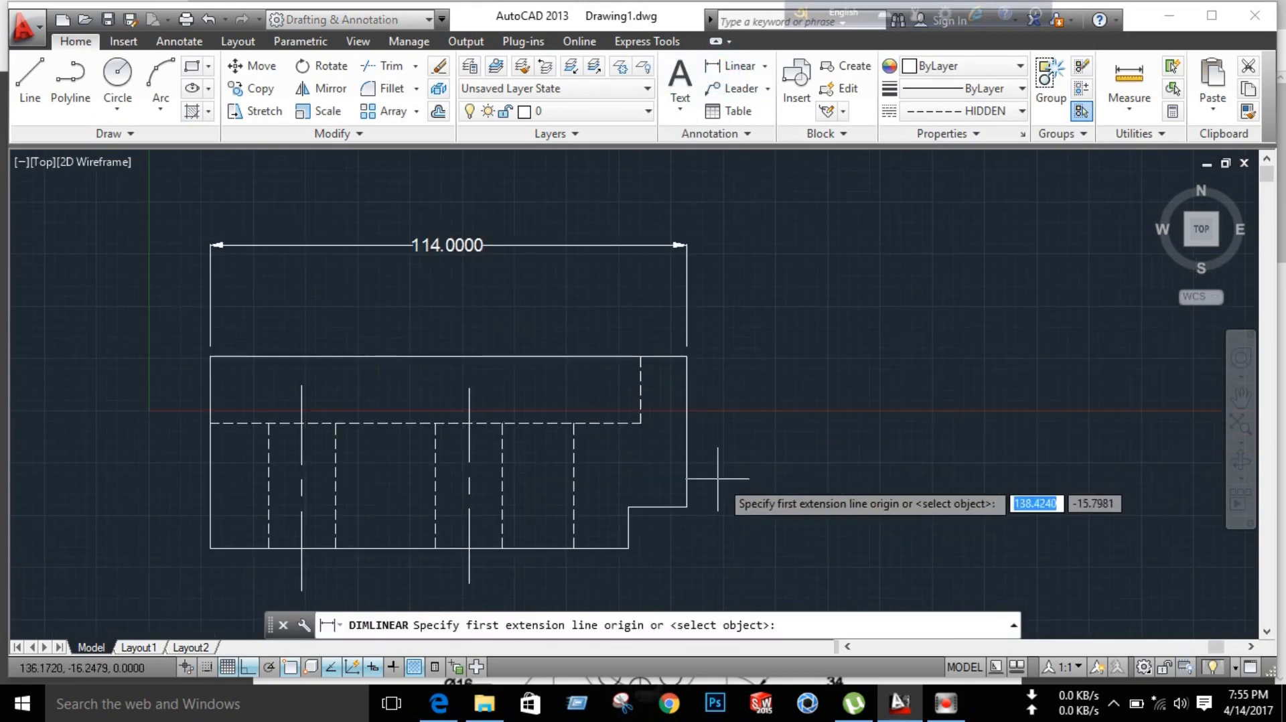
pyautogui.click(640, 356)
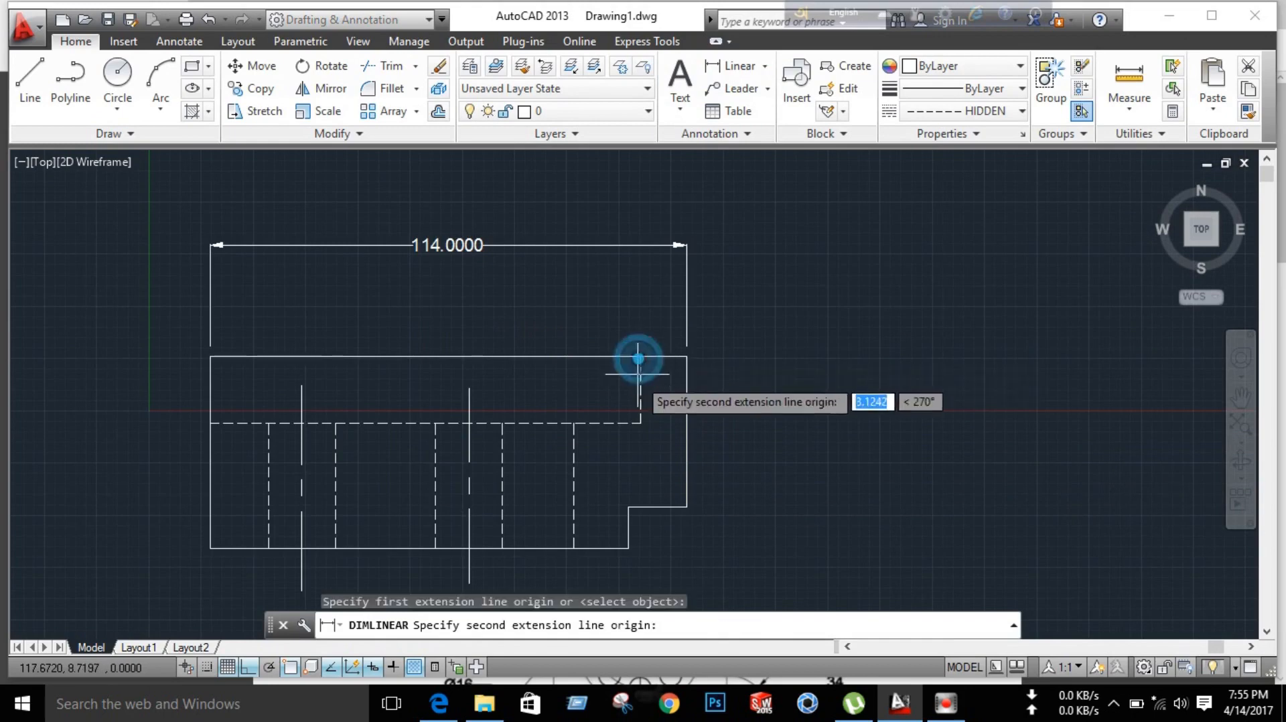
pyautogui.click(640, 422)
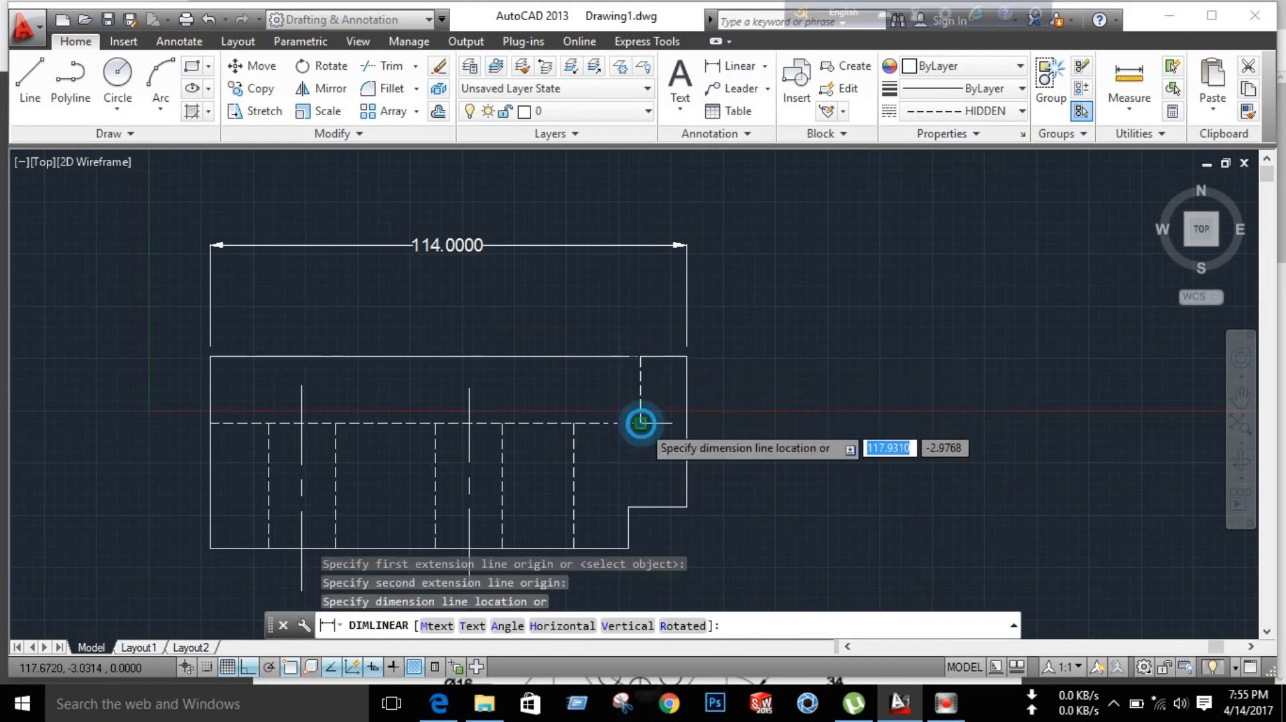
pyautogui.click(782, 412)
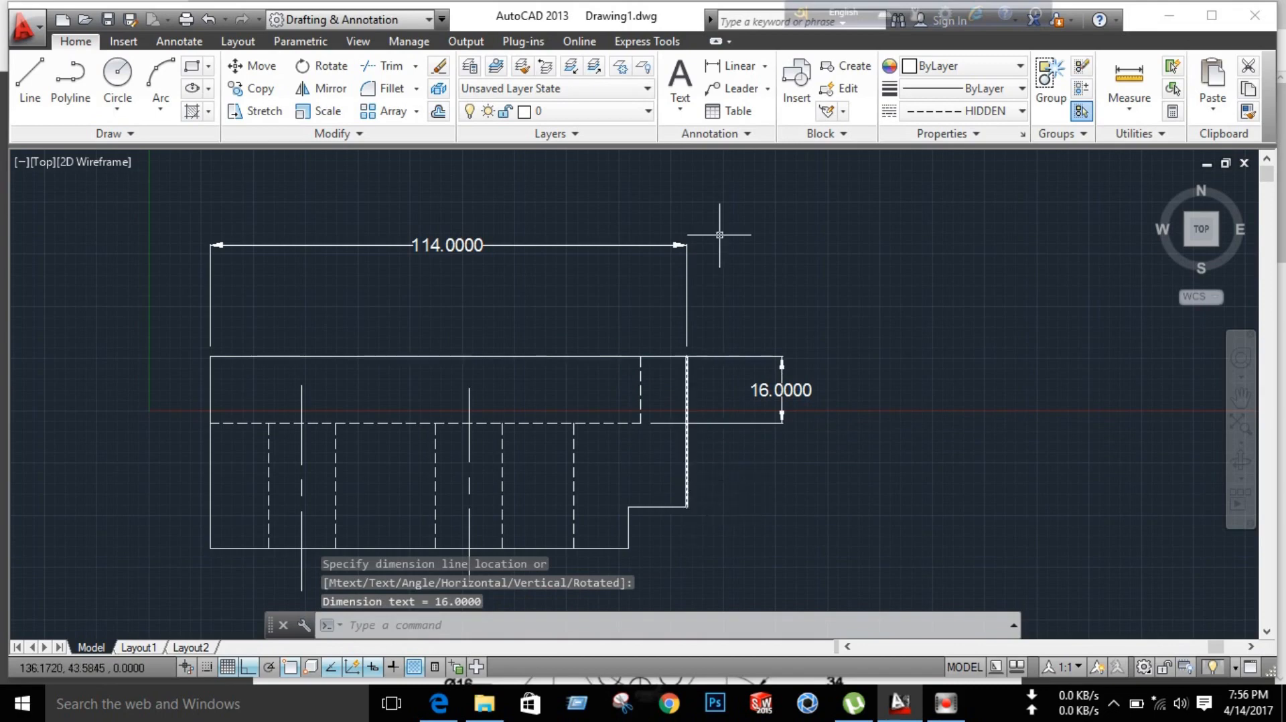
# Step: Add a vertical linear dimension for the height of the step cut at the front view's lower-right corner, placed right of it
pyautogui.click(732, 66)
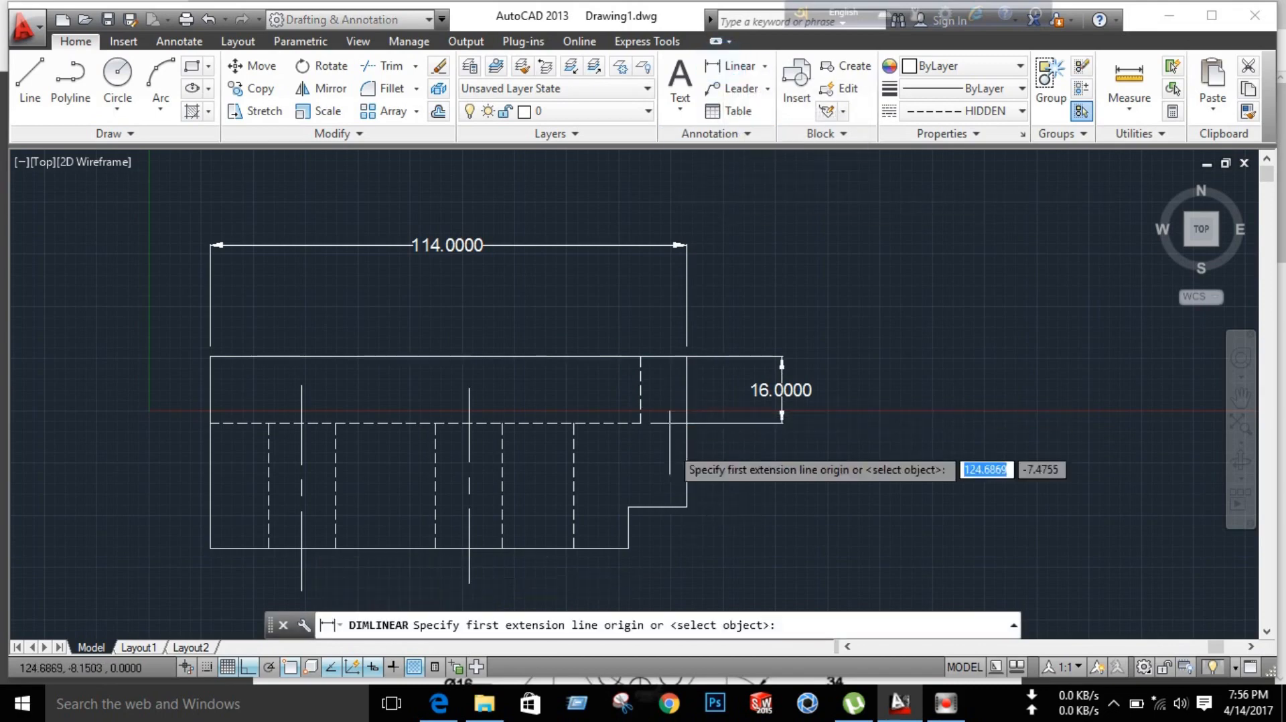
pyautogui.click(628, 507)
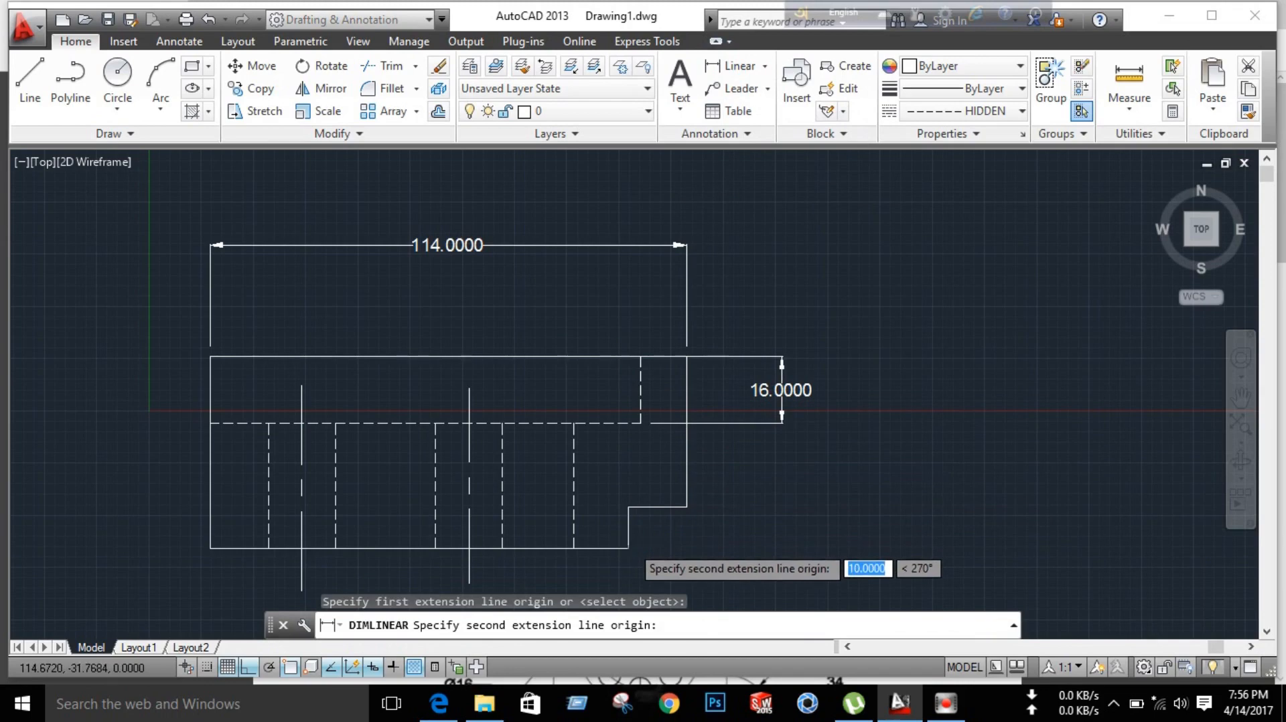
pyautogui.click(630, 548)
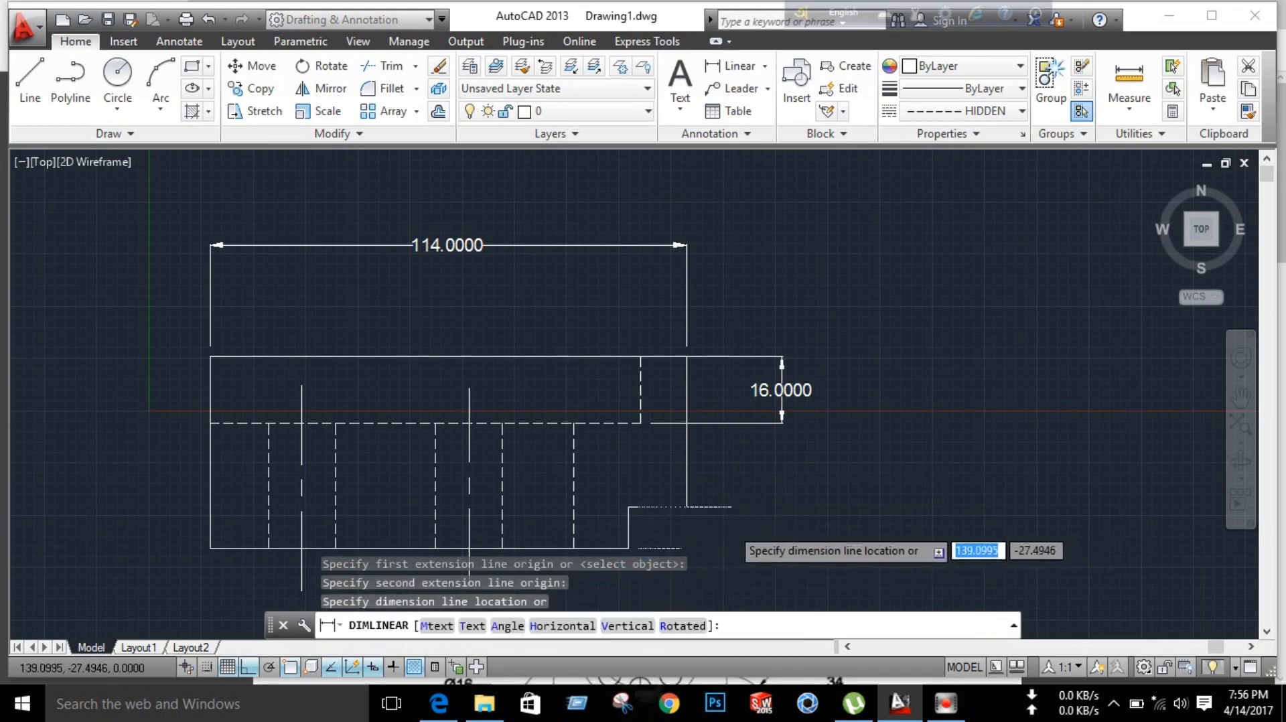
pyautogui.click(717, 529)
# Step: Add a linear dimension for the front view's overall height, placed outside the two shorter vertical dimensions on the right
pyautogui.scroll(-3, 658, 556)
pyautogui.moveTo(657, 542); pyautogui.dragTo(675, 407, button='middle')
pyautogui.scroll(2, 674, 426)
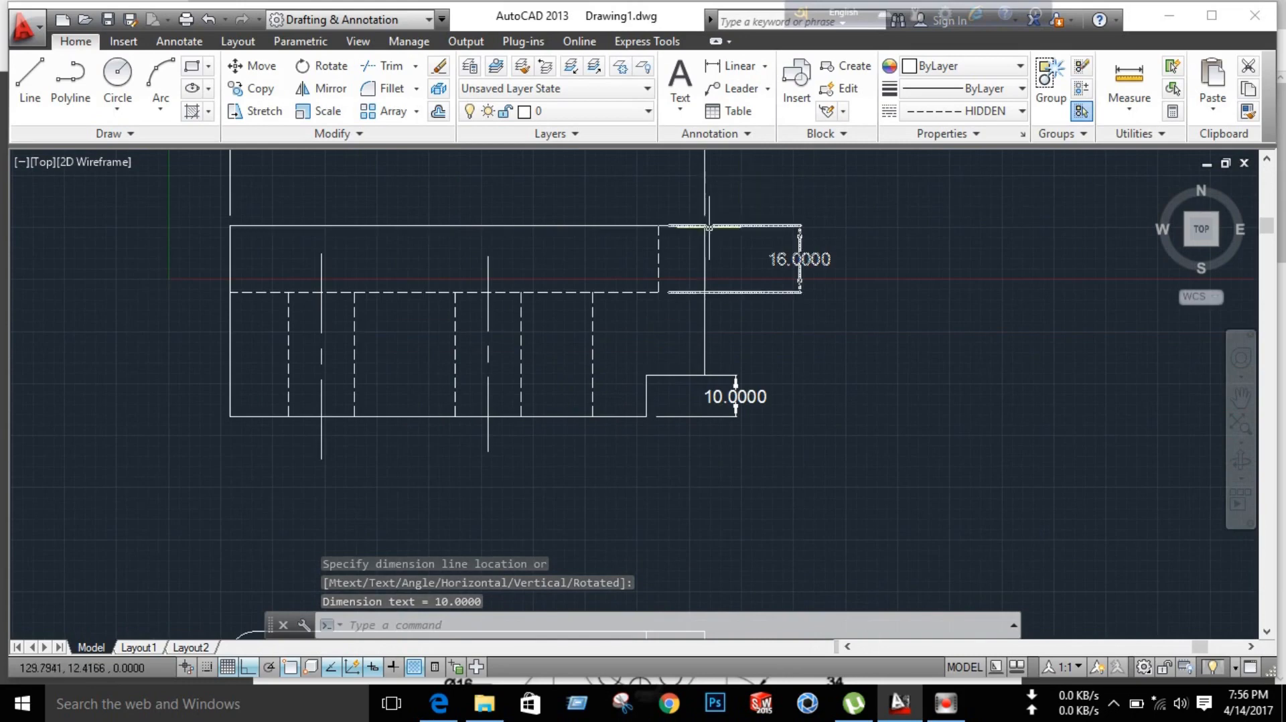
pyautogui.click(737, 66)
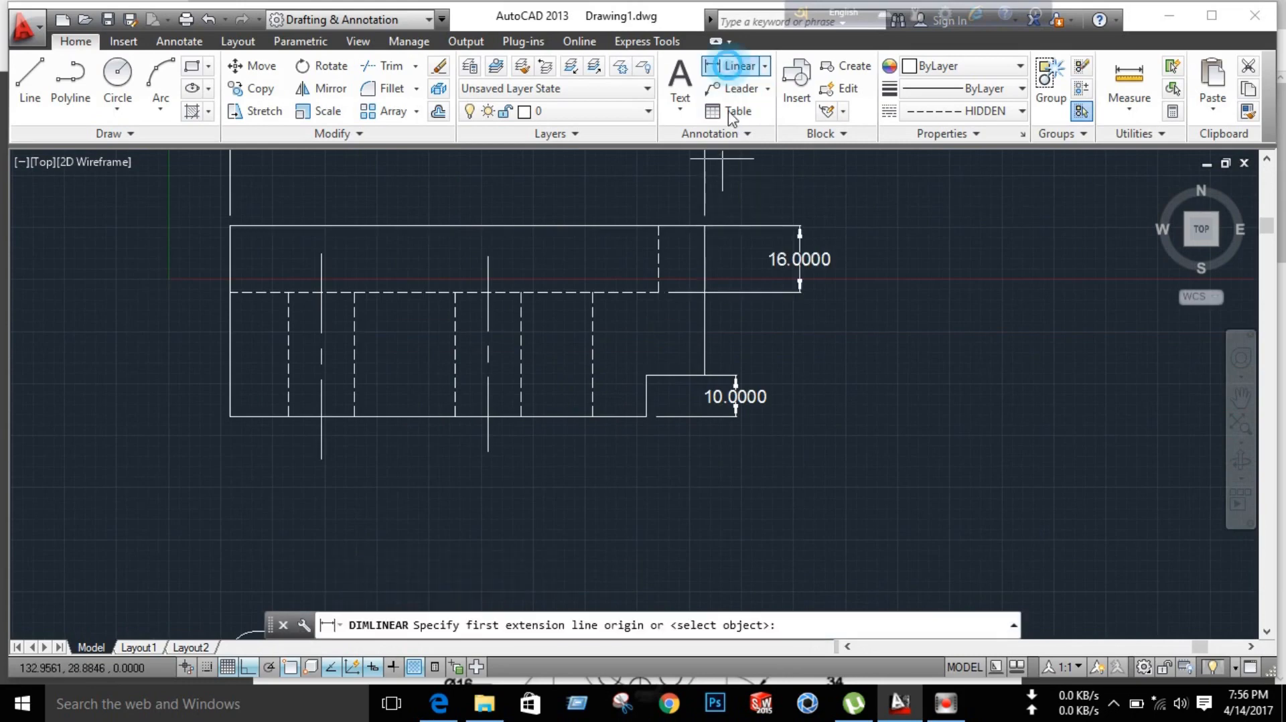
pyautogui.click(704, 225)
pyautogui.click(648, 415)
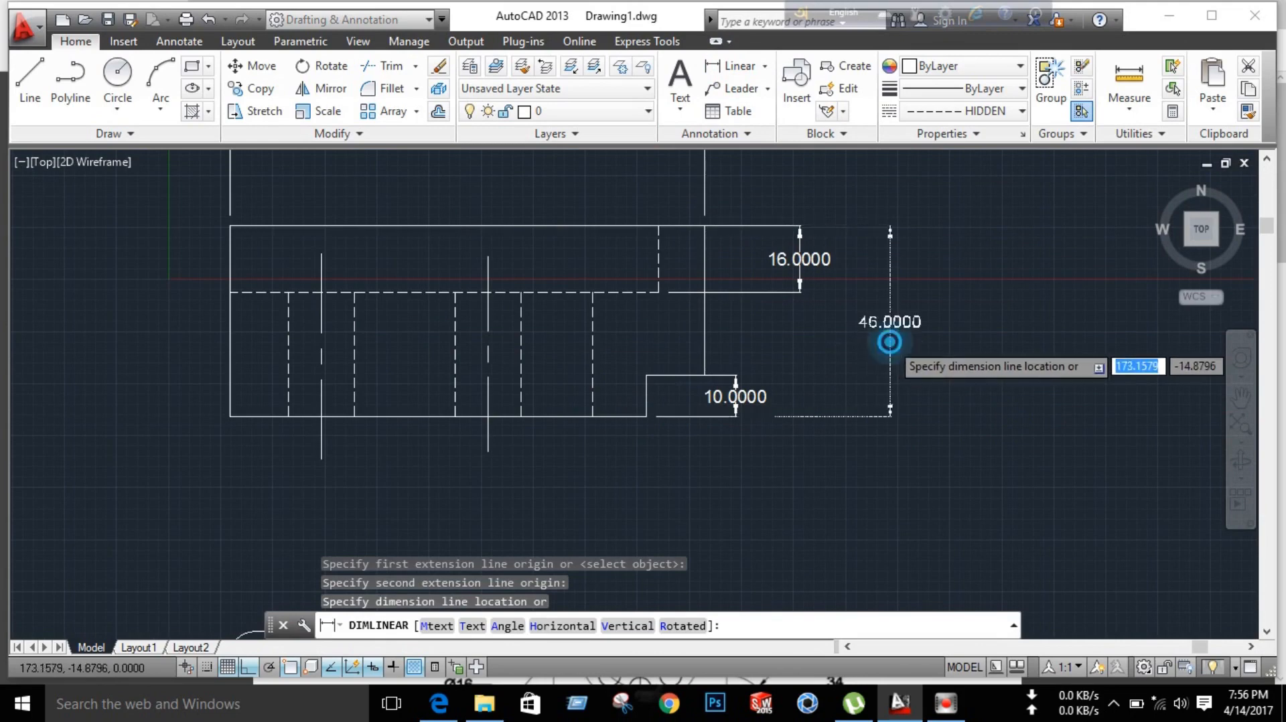
pyautogui.click(890, 339)
# Step: Add a horizontal linear dimension for the width of the front view's lower-right step cut, placed below the view
pyautogui.click(737, 66)
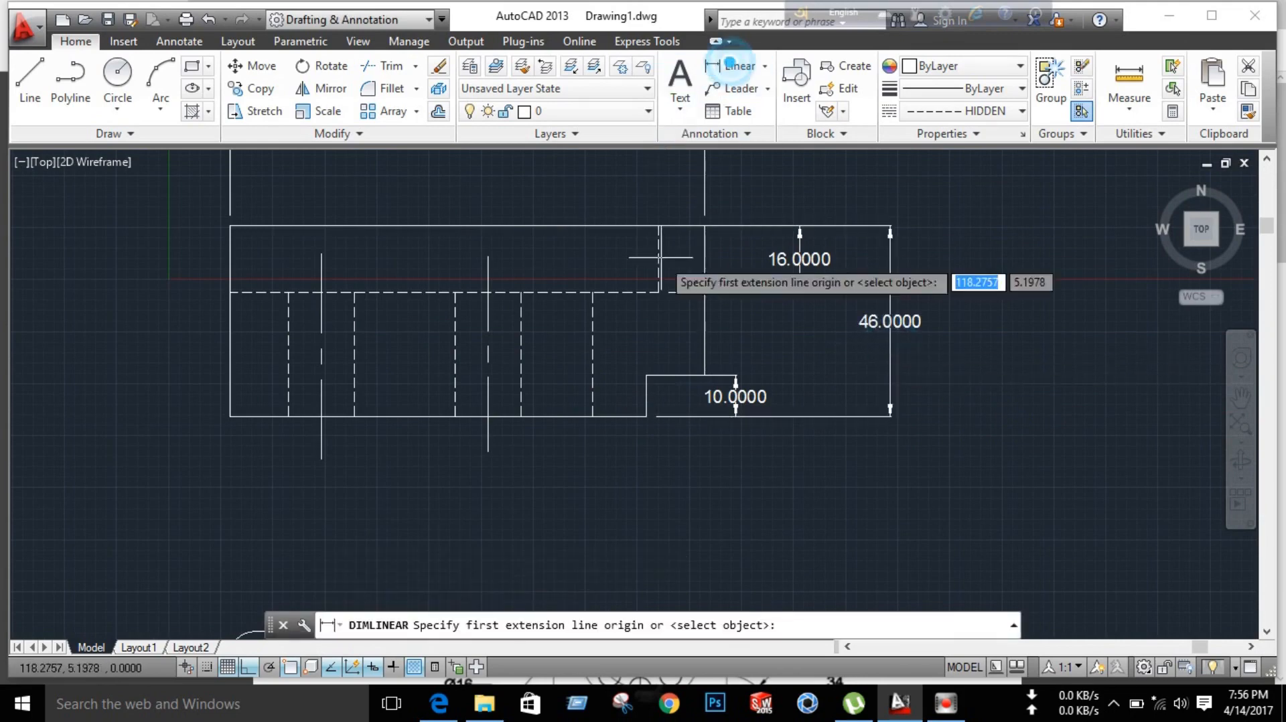
pyautogui.click(640, 373)
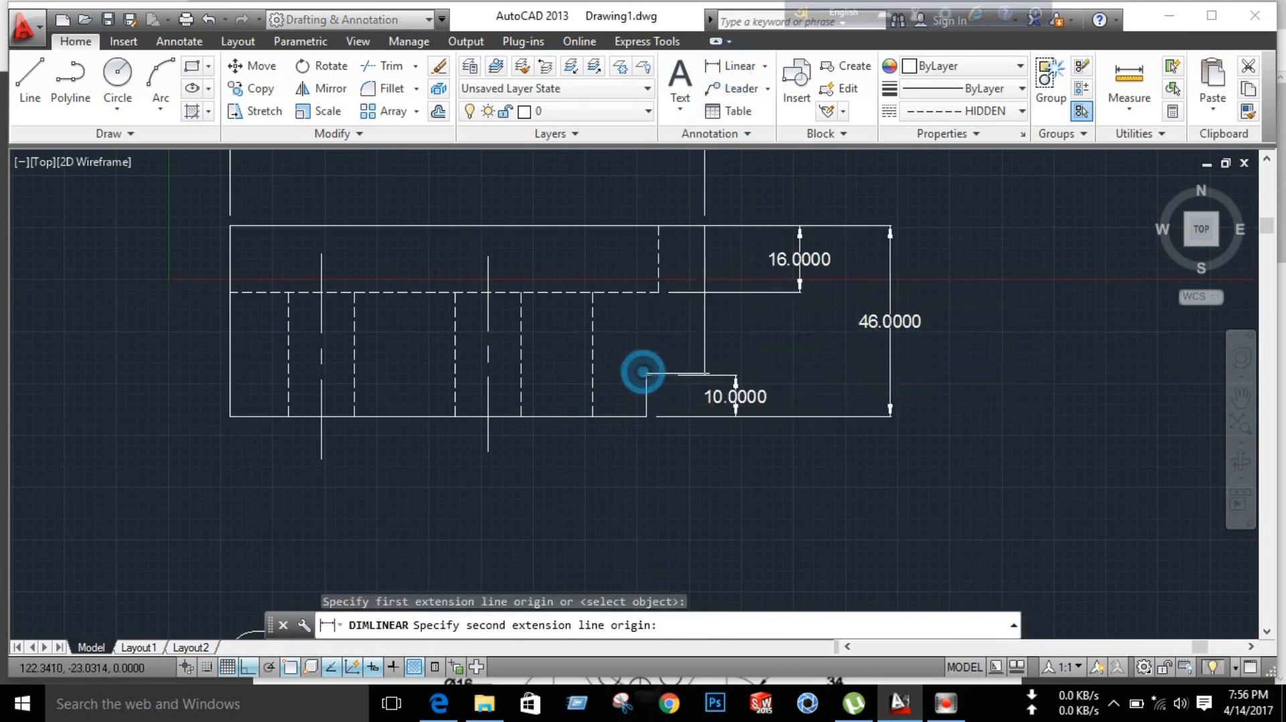
pyautogui.click(704, 375)
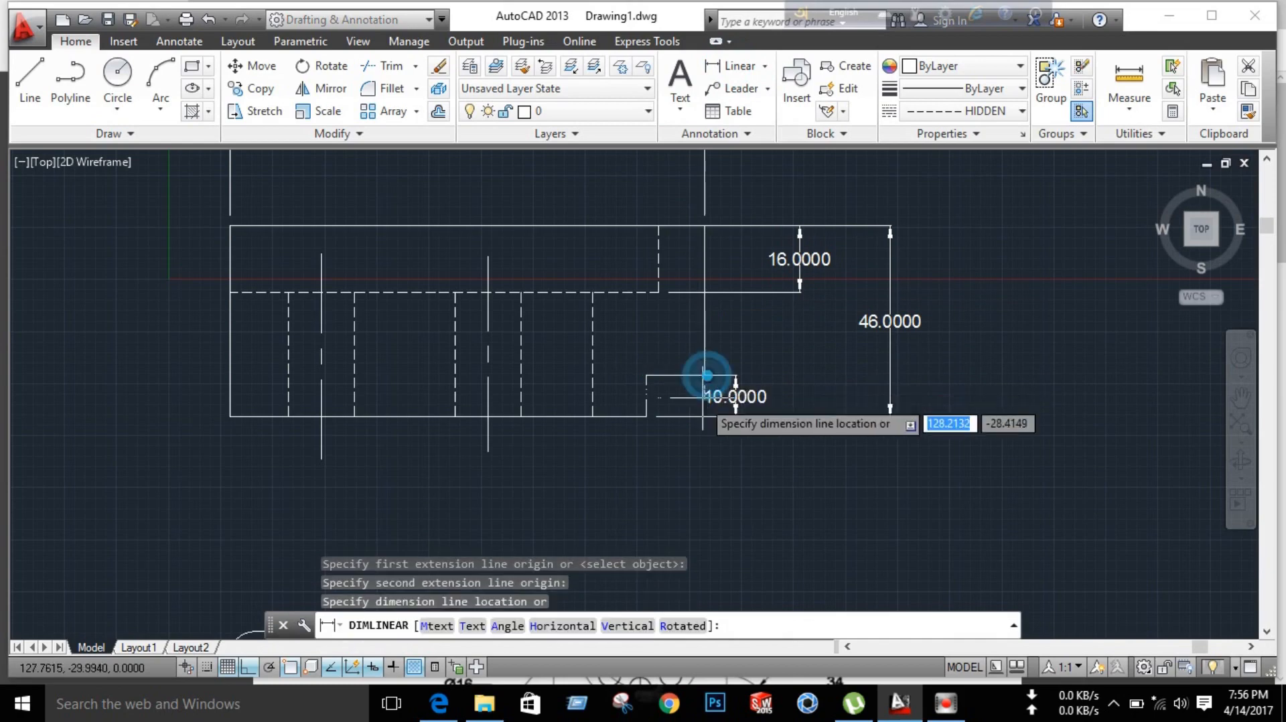
pyautogui.click(698, 458)
# Step: Check the front view's dimensions against Figure-01 in the Day 4 PDF and see which dimensions the top view requires
pyautogui.scroll(-2, 549, 373)
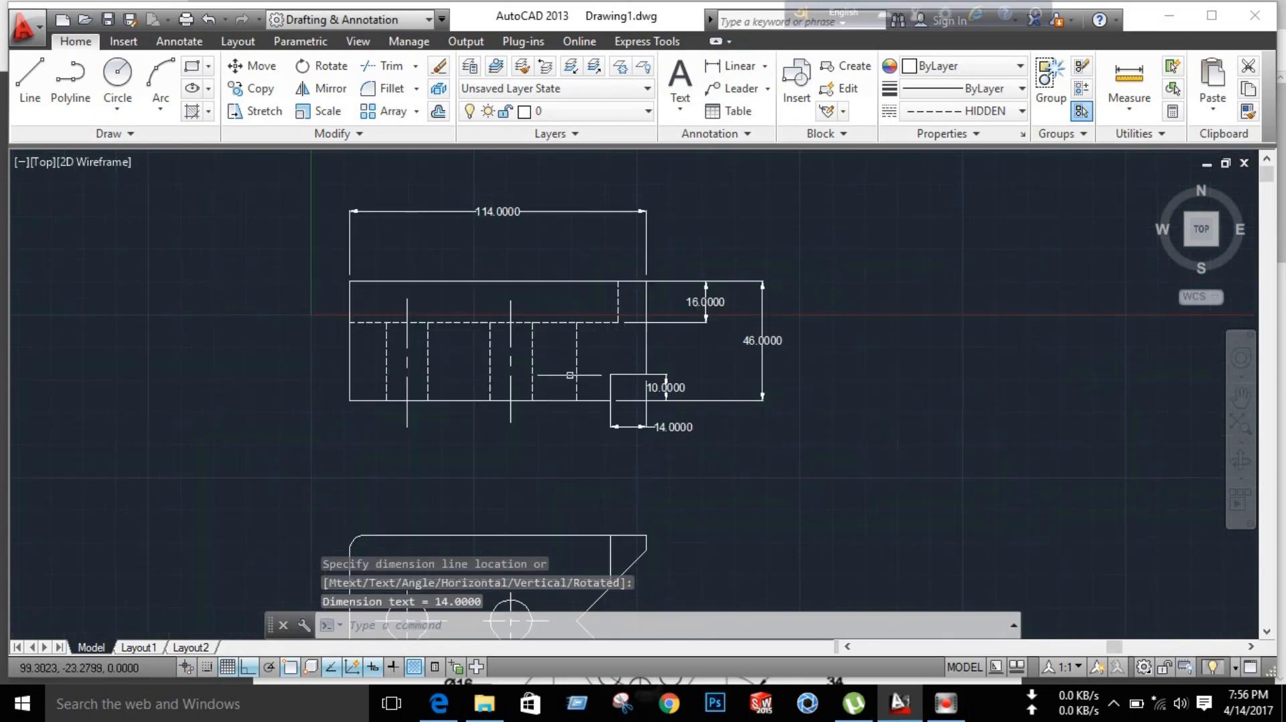
pyautogui.scroll(1, 691, 379)
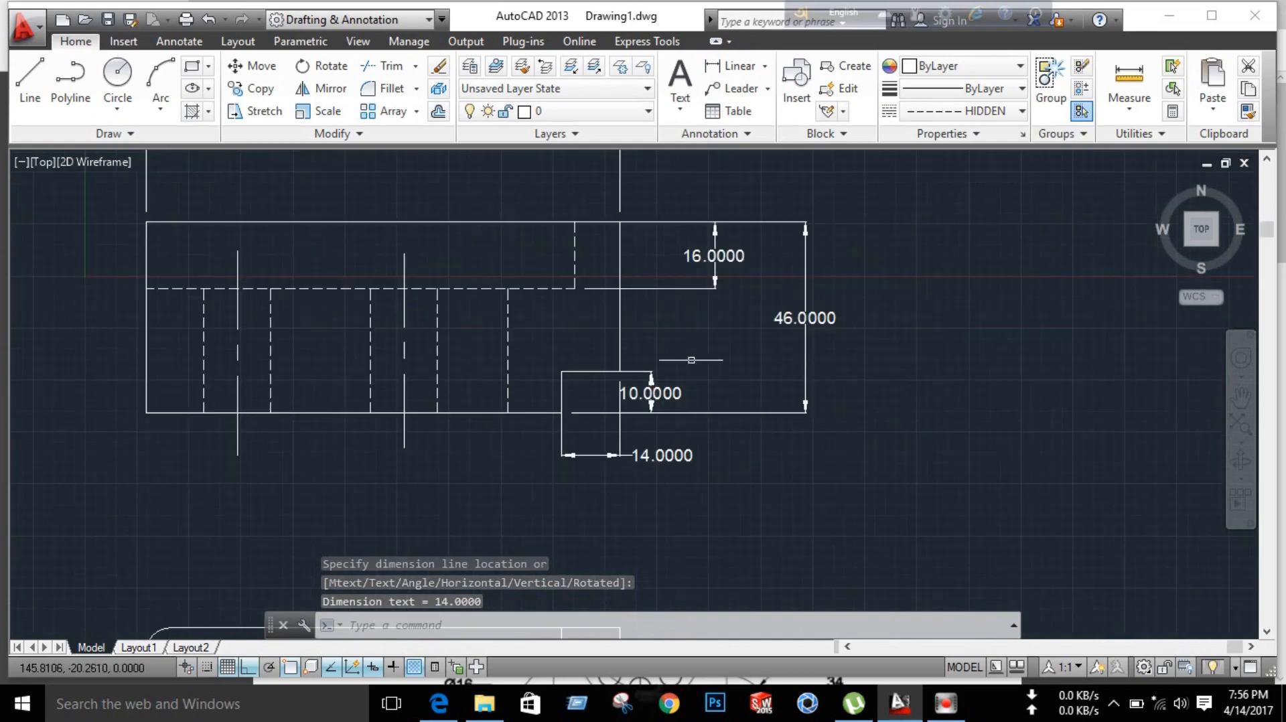
pyautogui.scroll(-1, 686, 315)
pyautogui.click(439, 703)
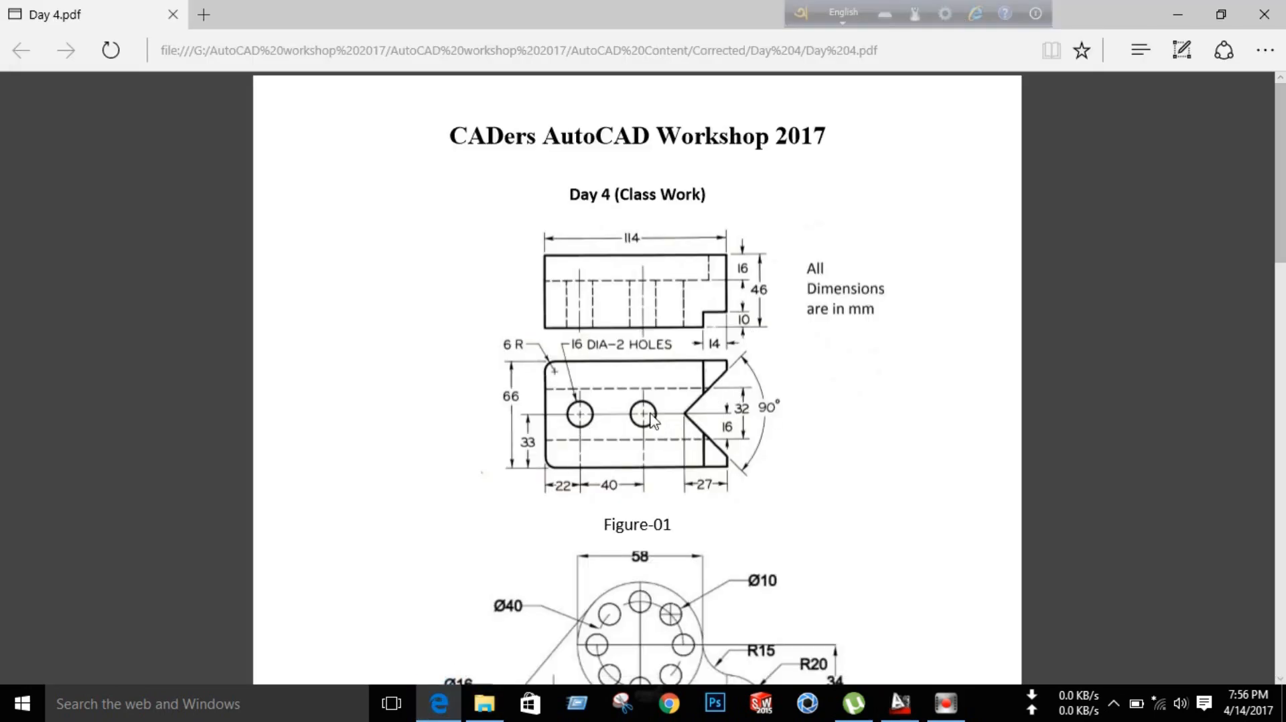
pyautogui.click(901, 702)
pyautogui.scroll(-1, 519, 473)
pyautogui.moveTo(525, 471); pyautogui.dragTo(694, 301, button='middle')
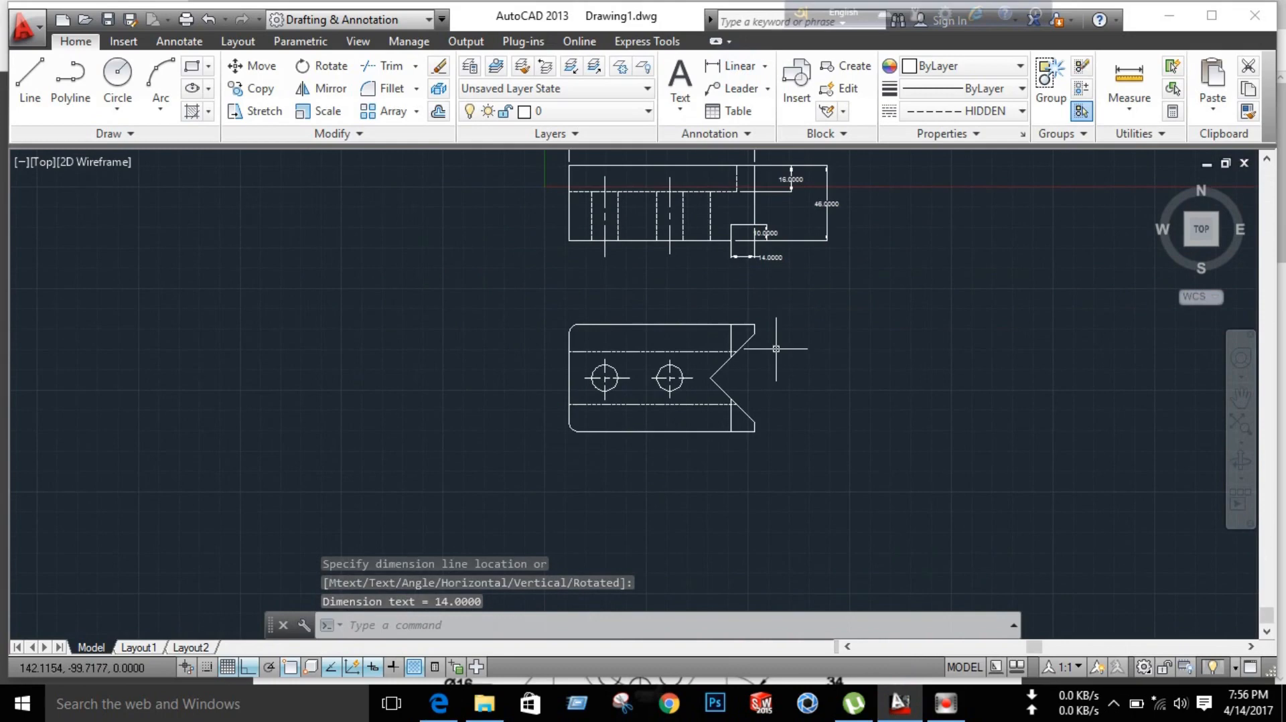
pyautogui.scroll(2, 776, 348)
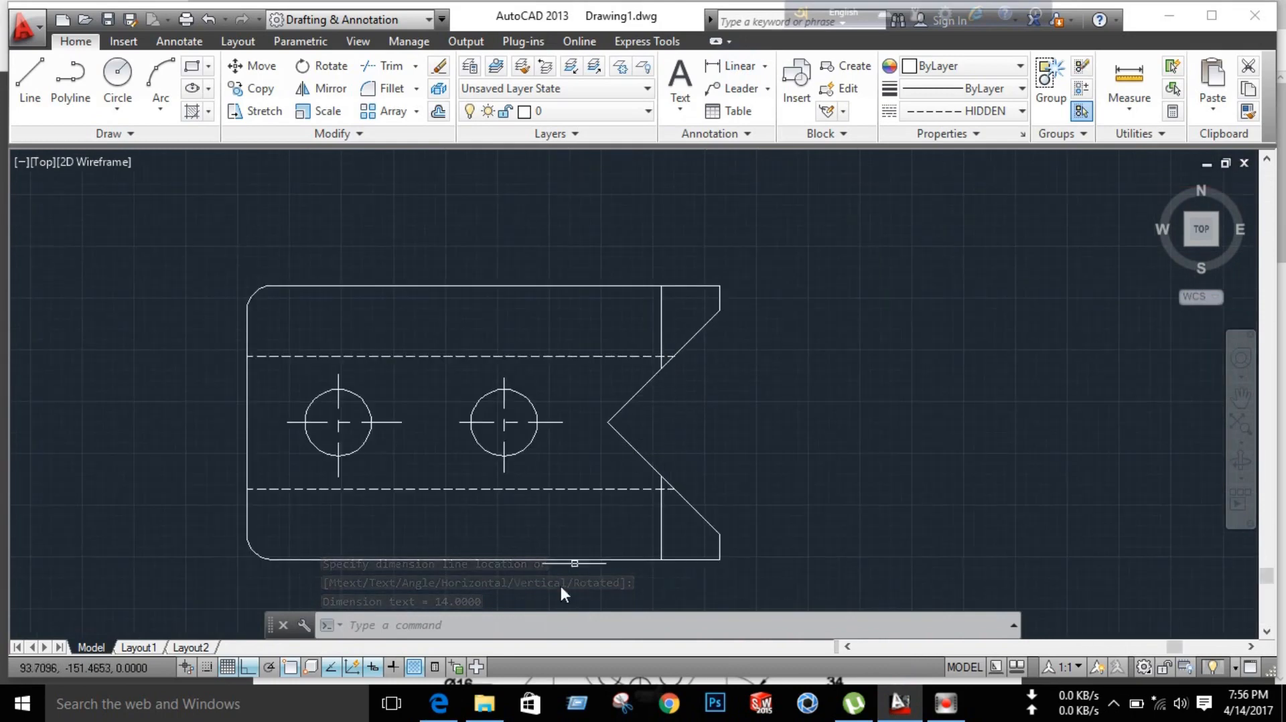
pyautogui.click(439, 702)
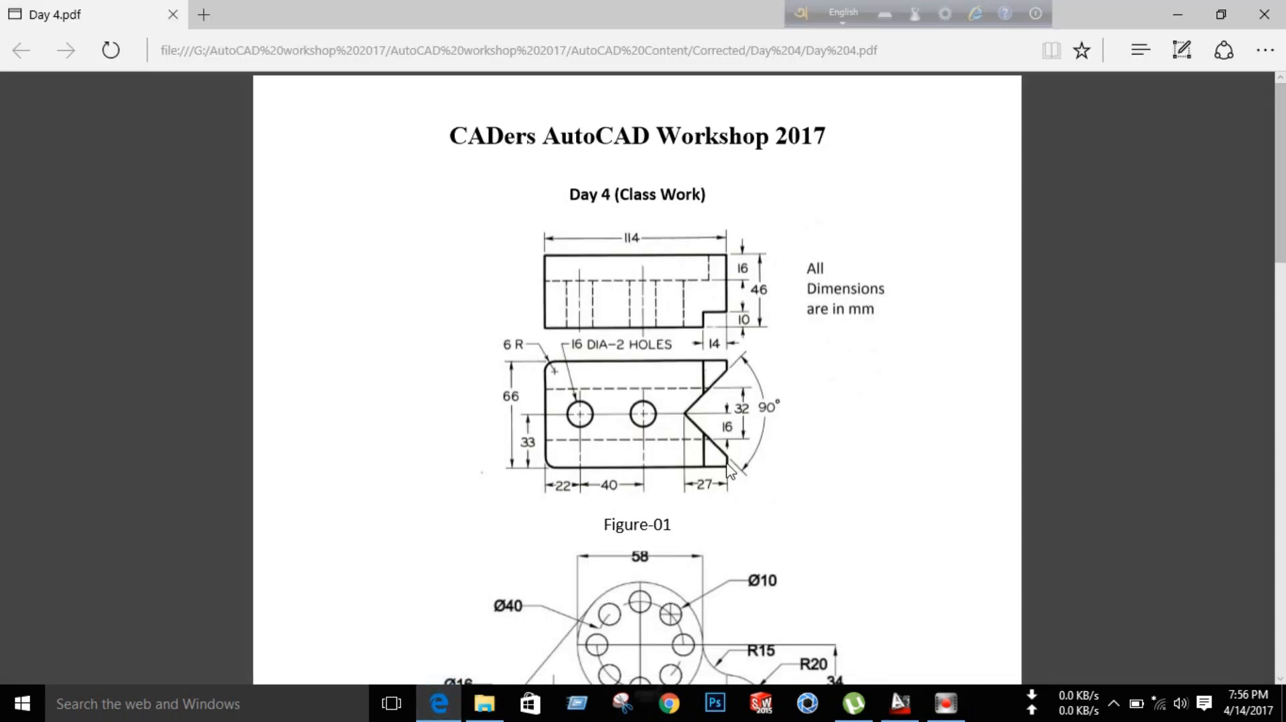
pyautogui.click(901, 703)
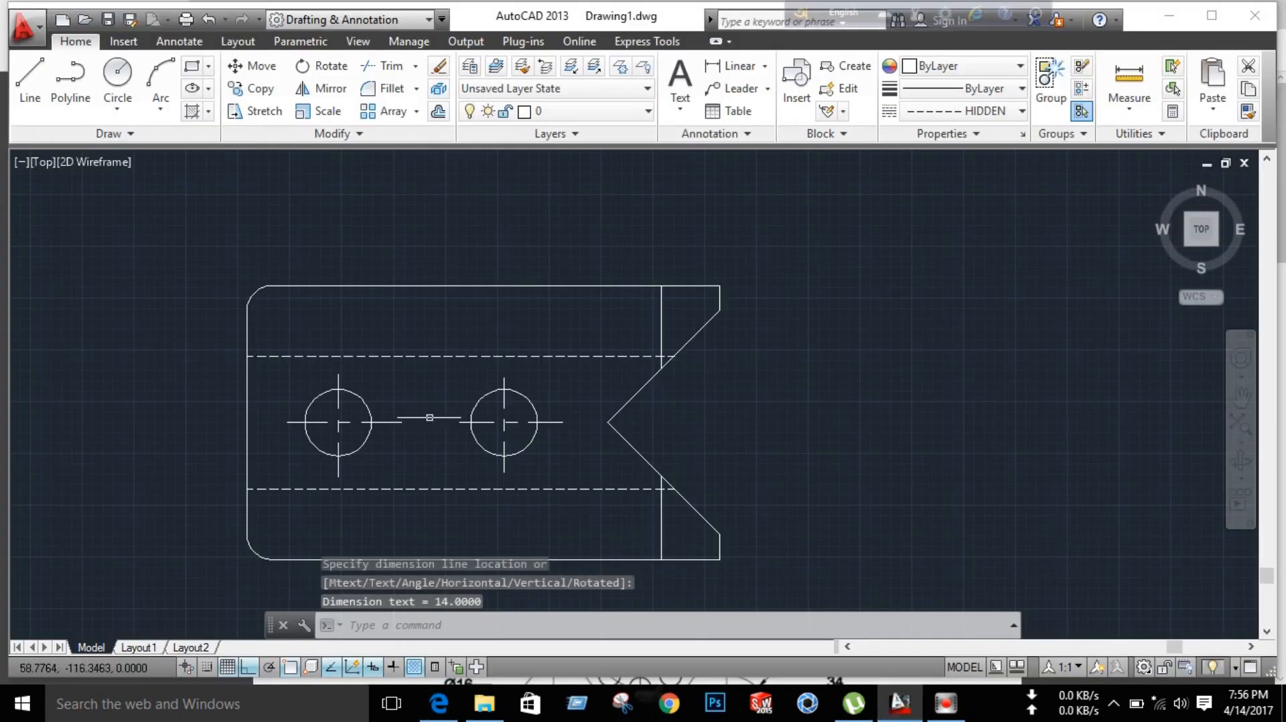
# Step: Add a vertical linear dimension for the top view's overall depth between its upper and lower edges, placed left of the view
pyautogui.click(716, 67)
pyautogui.click(272, 287)
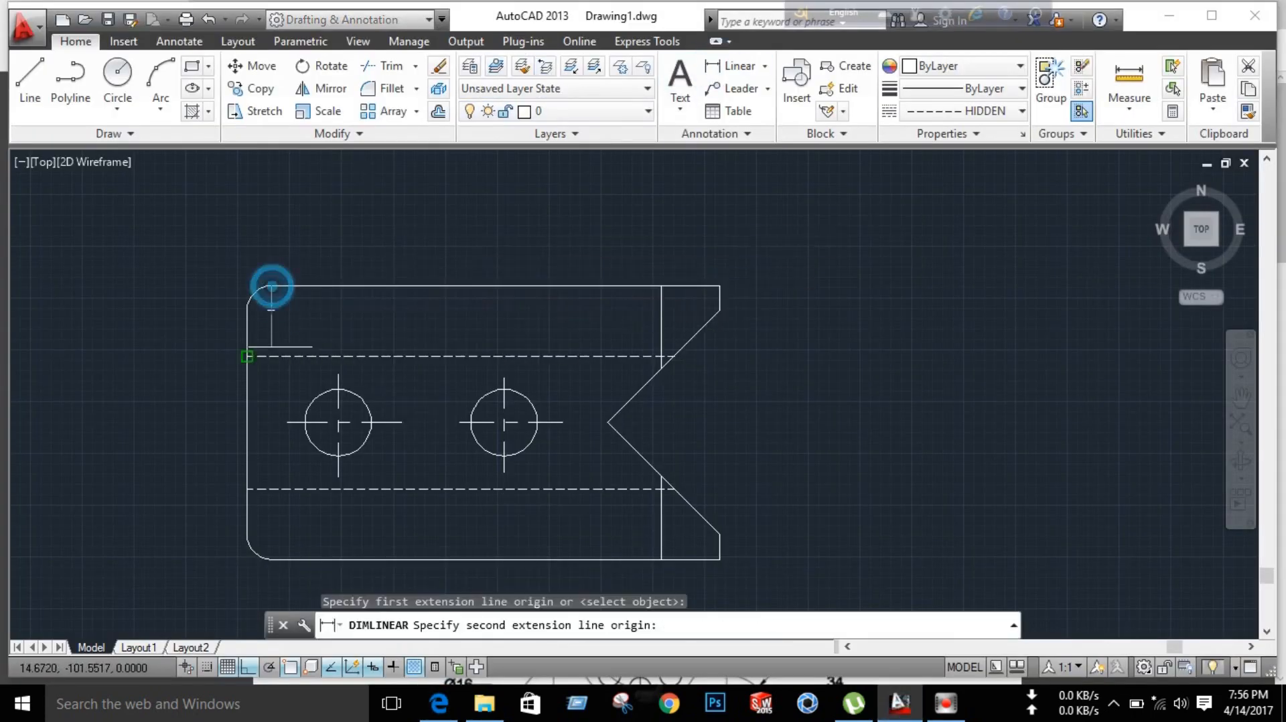
pyautogui.click(270, 556)
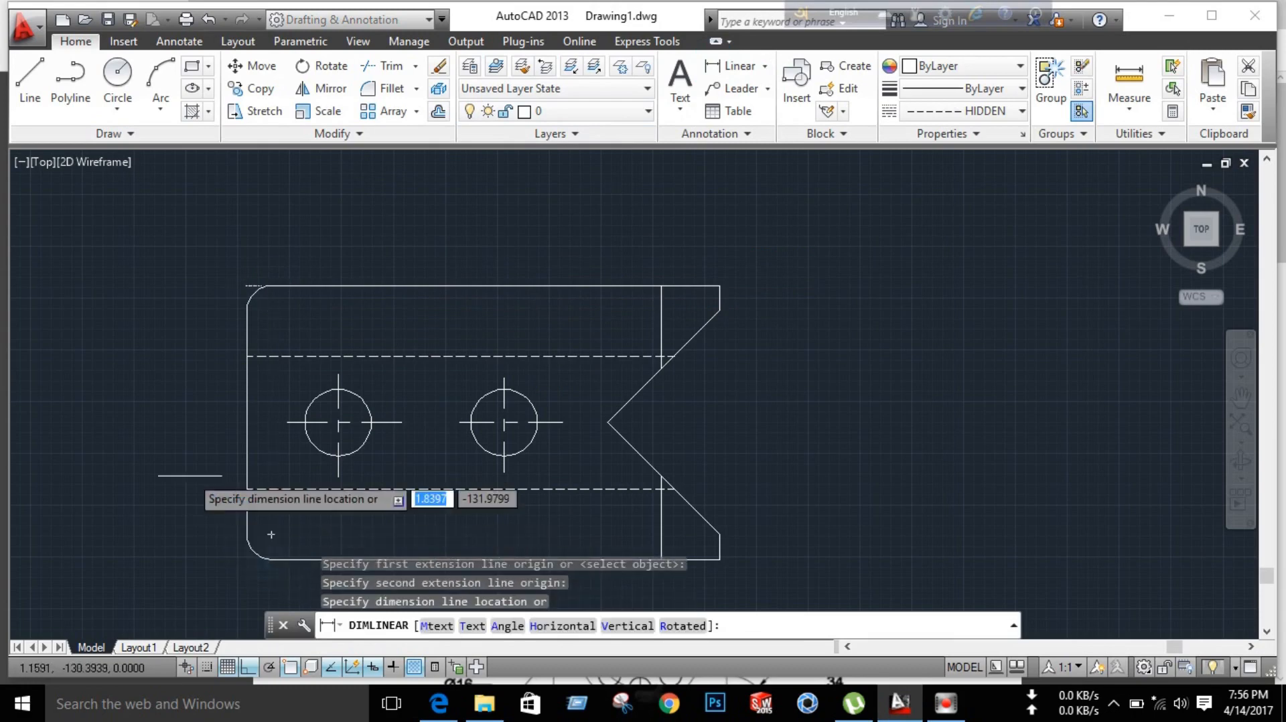
pyautogui.click(142, 417)
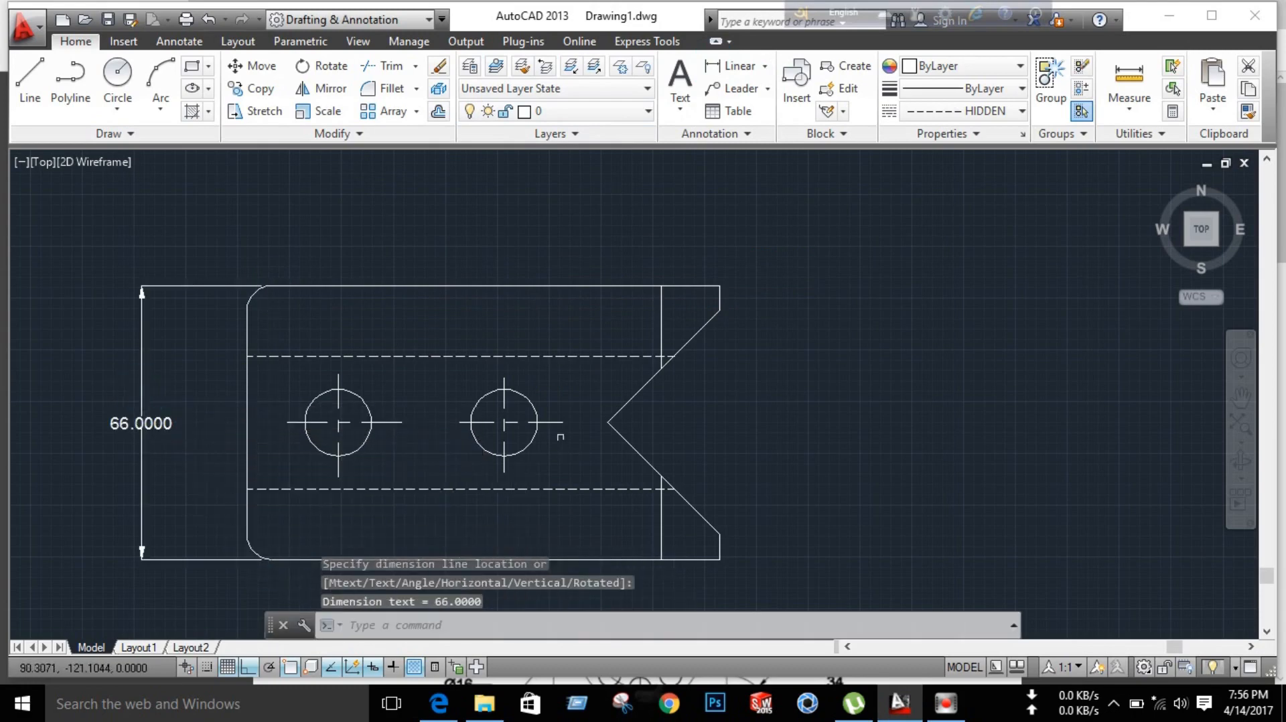
pyautogui.scroll(-2, 765, 255)
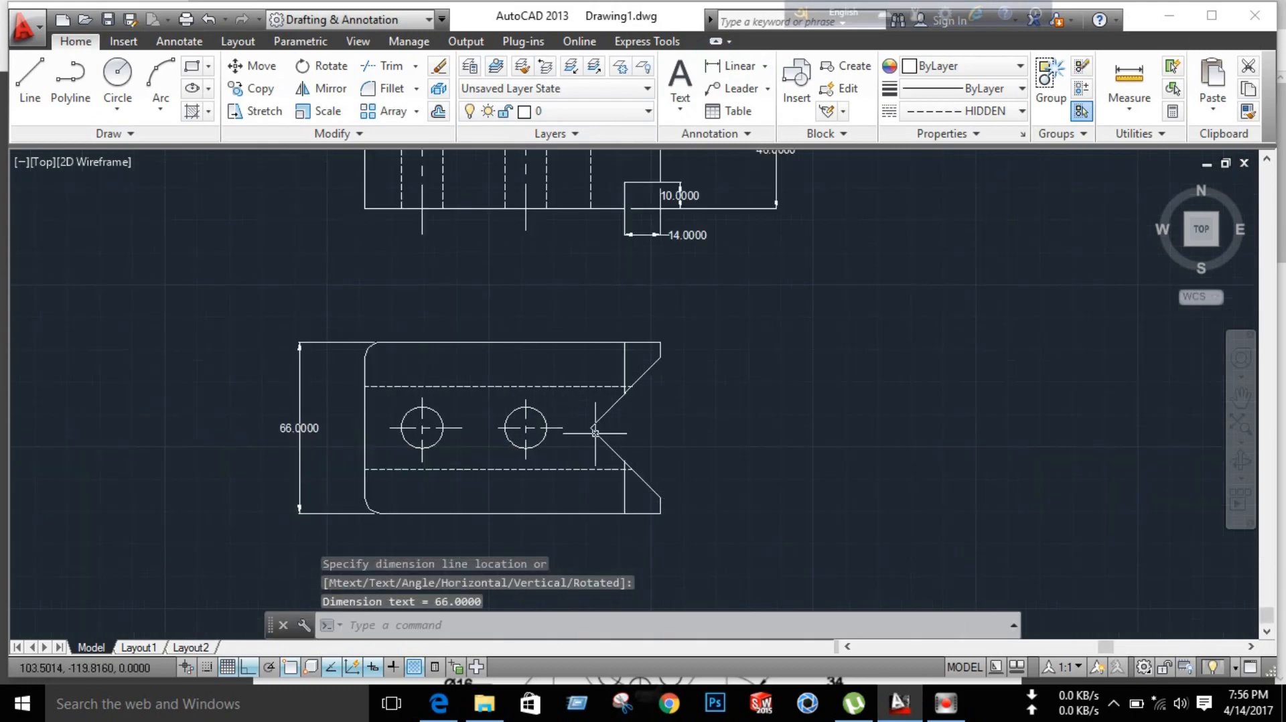
# Step: Add a vertical linear dimension from the upper hidden line's notch intersection to the V-notch vertex, placed right of the top view
pyautogui.click(735, 66)
pyautogui.click(702, 277)
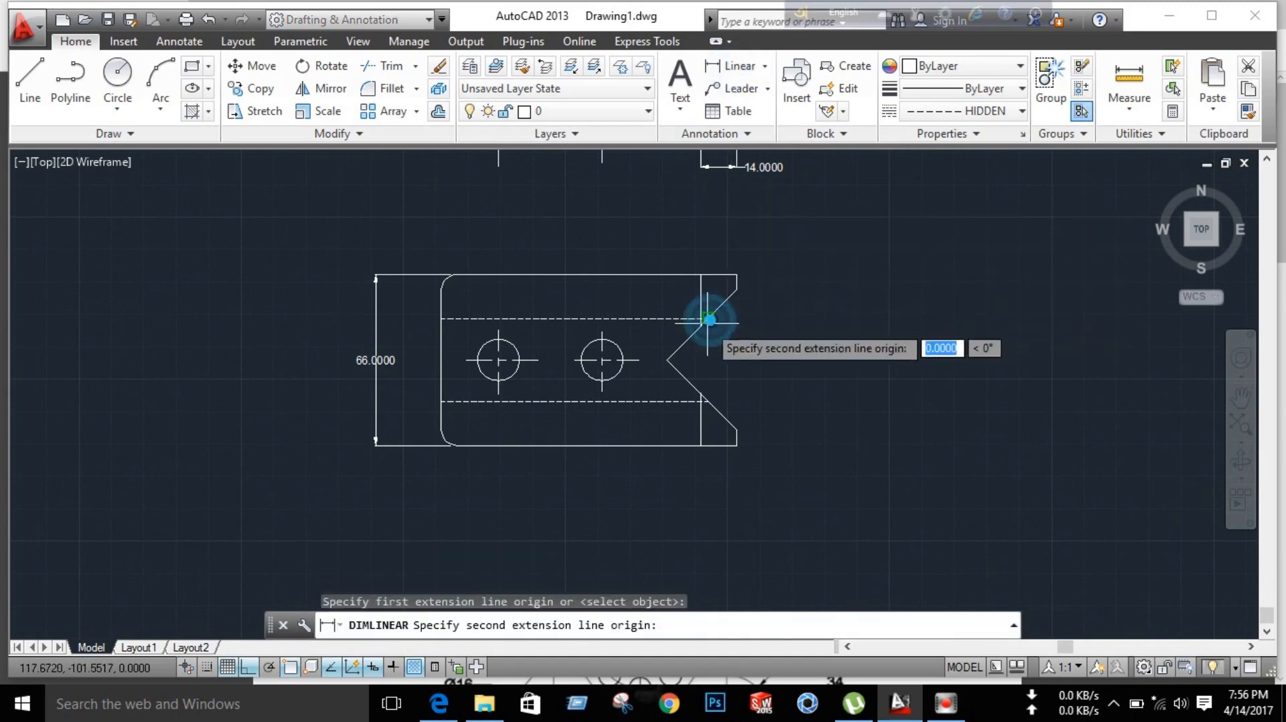
pyautogui.click(668, 359)
pyautogui.click(754, 345)
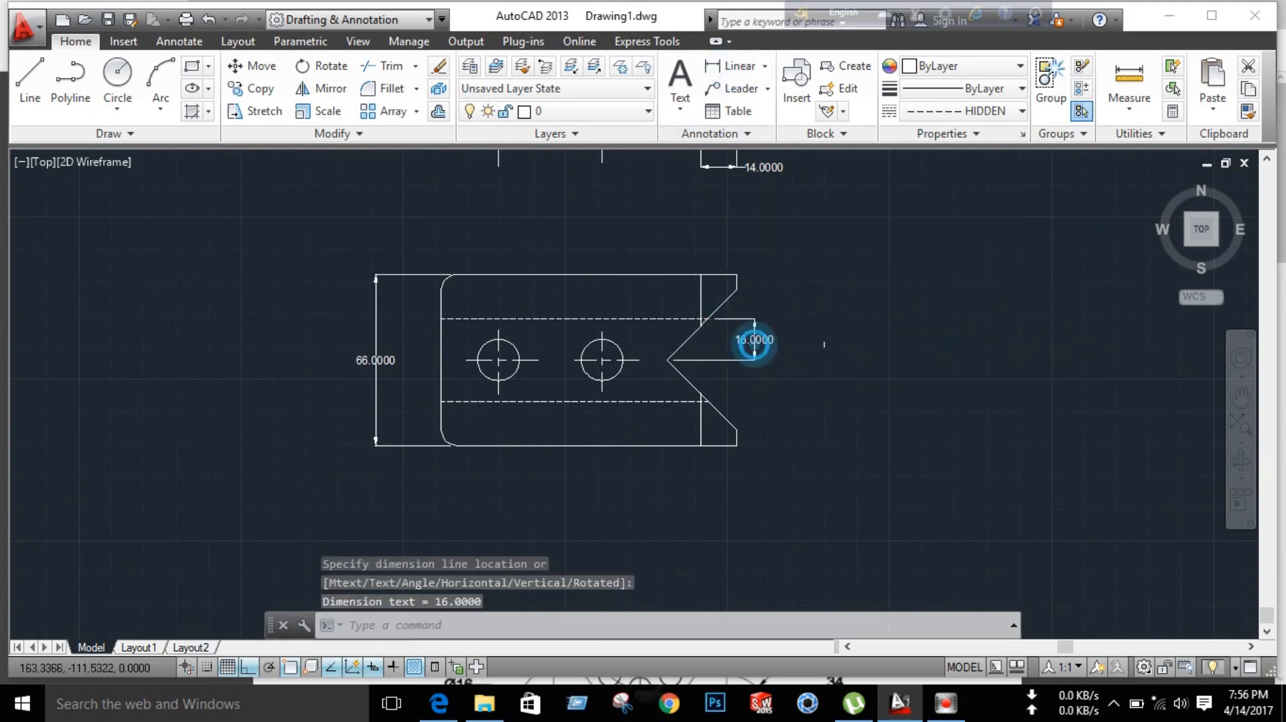
# Step: Add a horizontal linear dimension from the top view's left edge to the left hole's centre, placed below the view
pyautogui.click(732, 66)
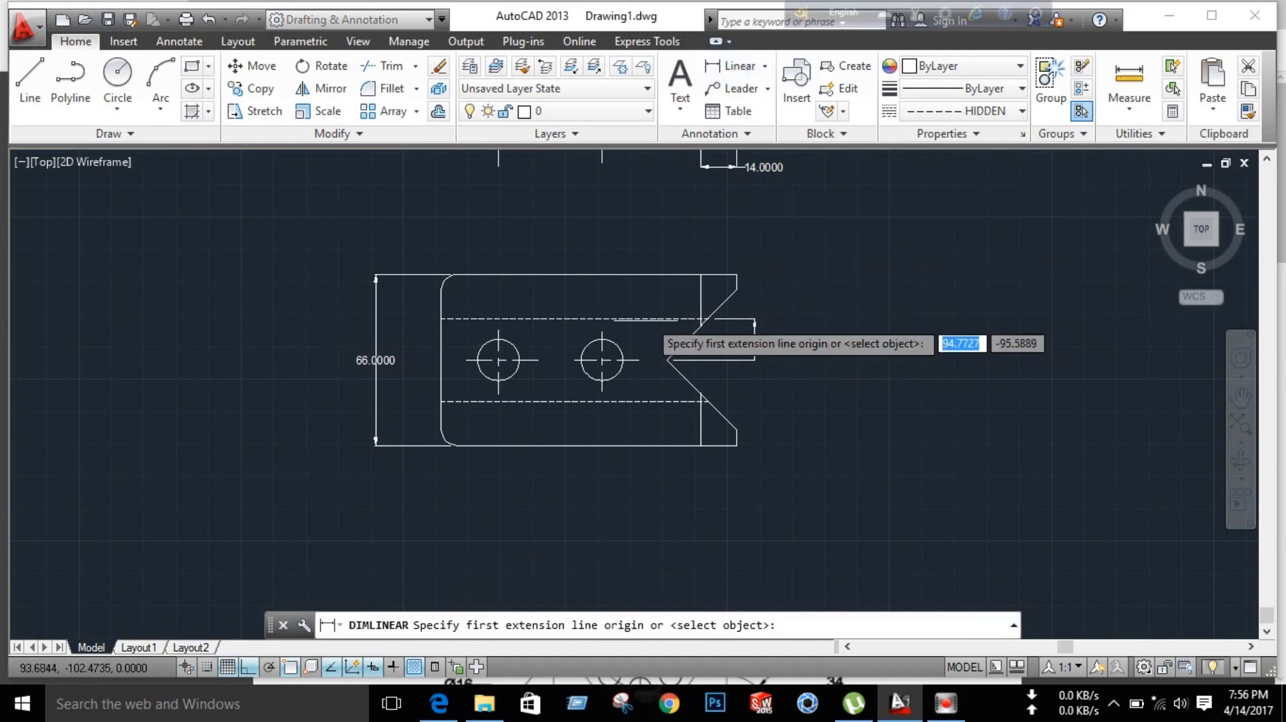
pyautogui.click(498, 361)
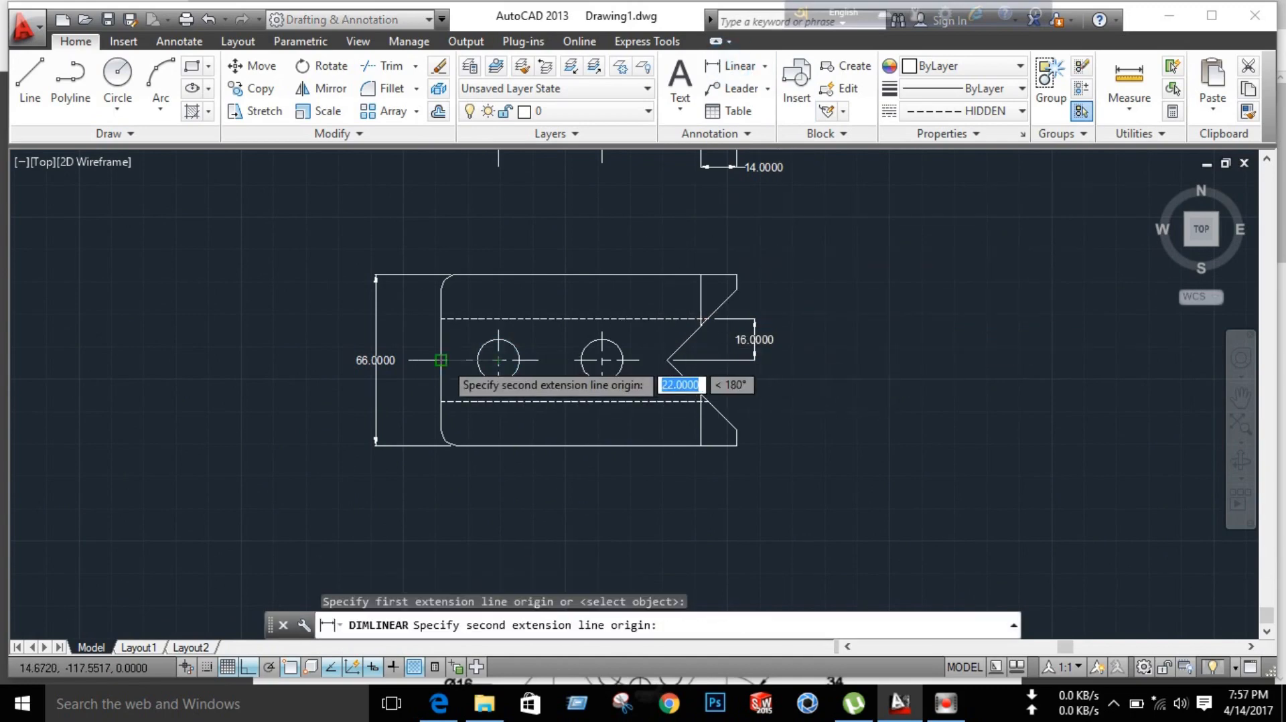
pyautogui.click(440, 360)
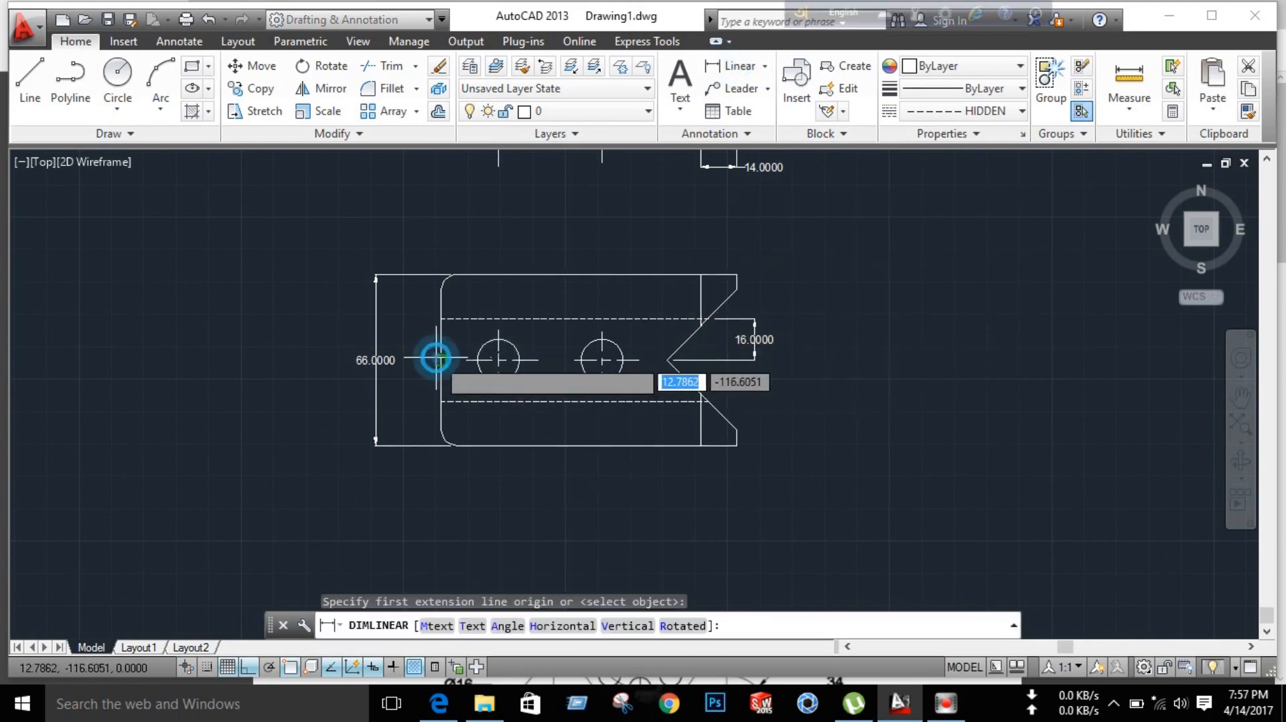
pyautogui.click(472, 509)
pyautogui.click(739, 66)
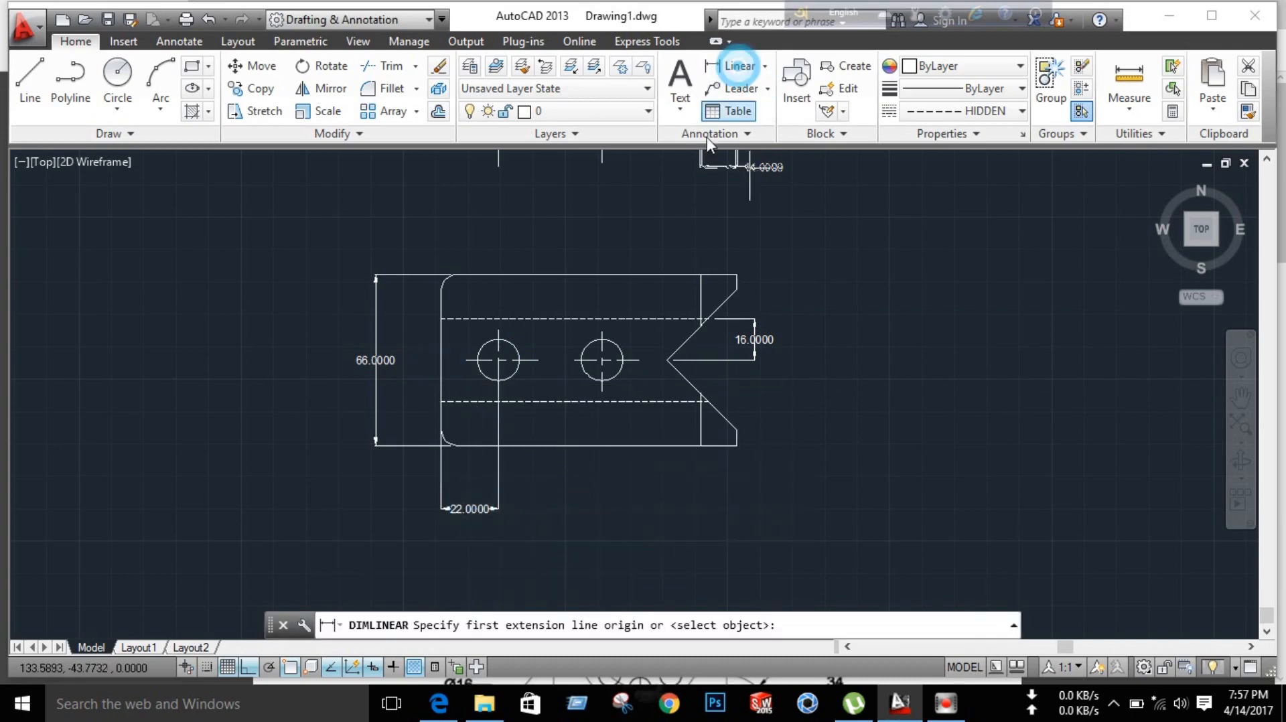
pyautogui.click(495, 358)
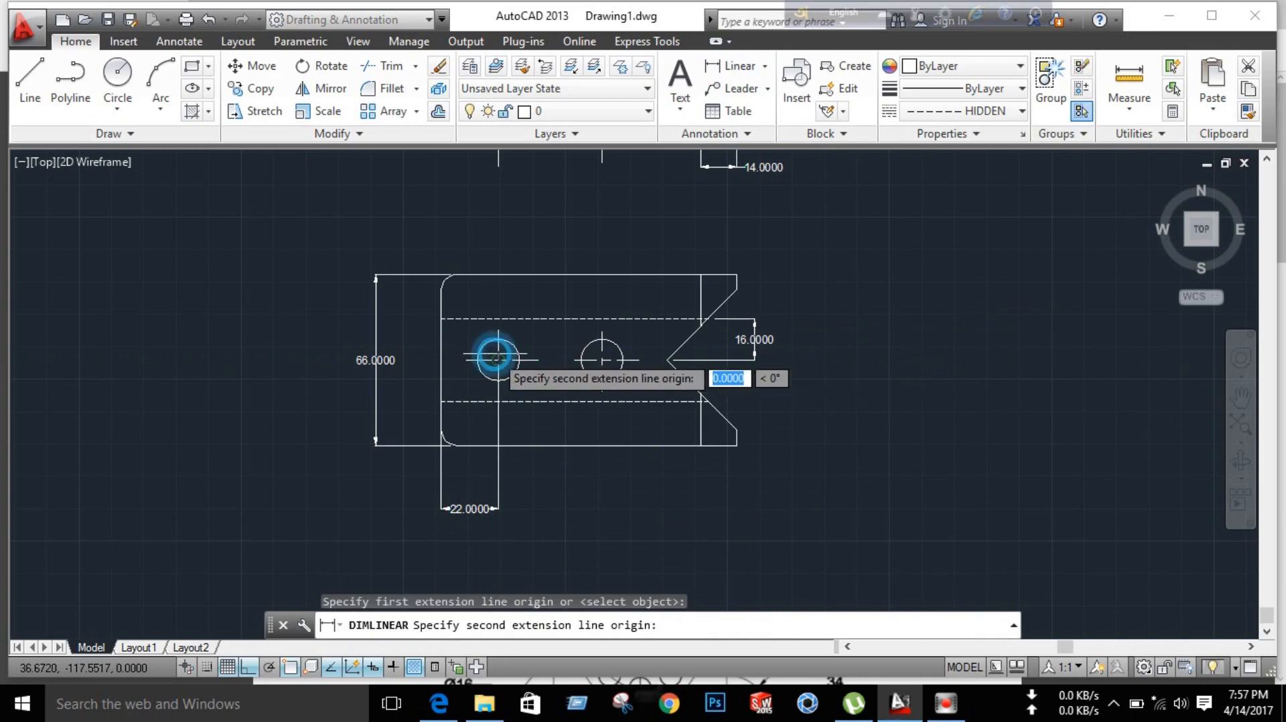
pyautogui.click(602, 360)
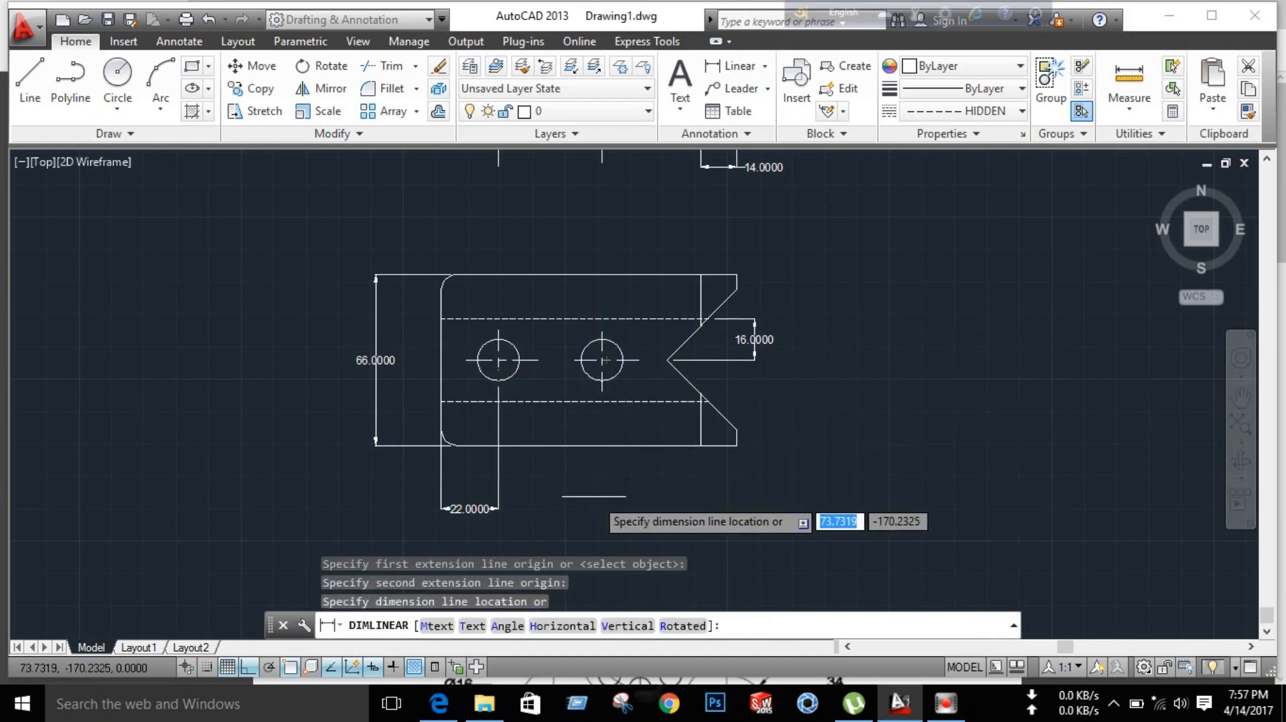
pyautogui.press('Escape')
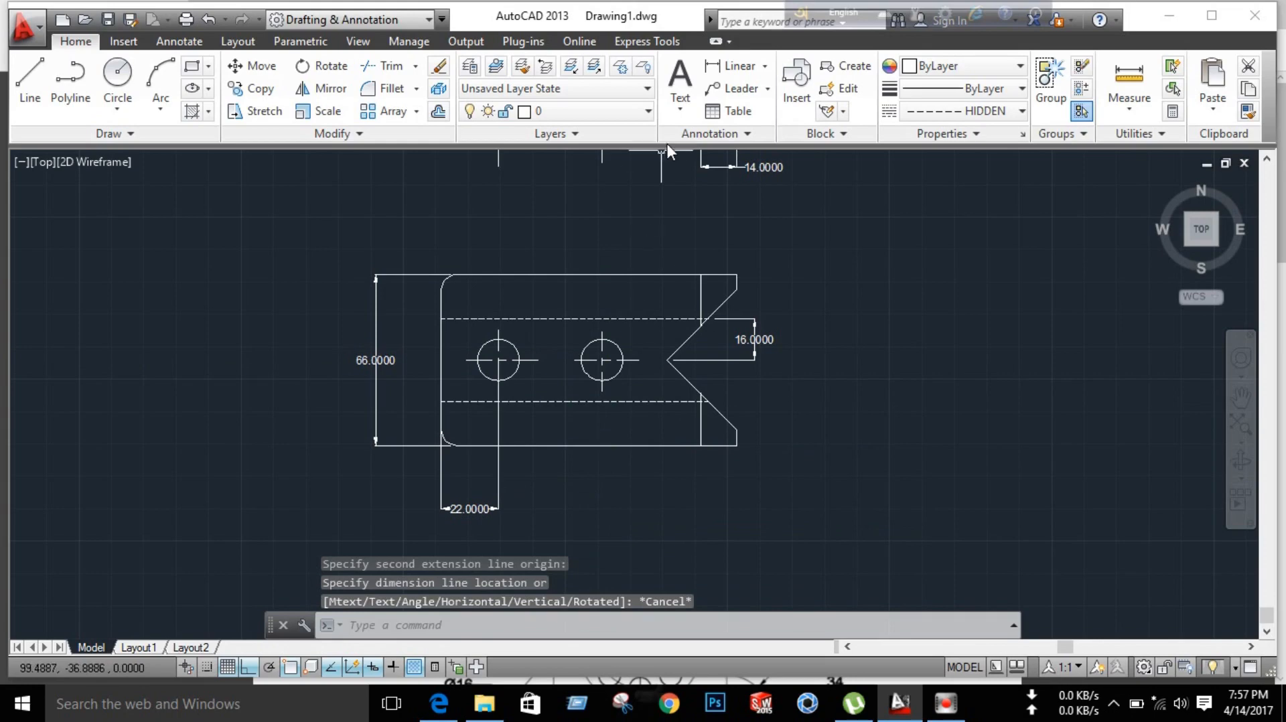
# Step: Add a horizontal linear dimension between the two hole centres, aligned with the left hole's position dimension below the top view
pyautogui.click(727, 66)
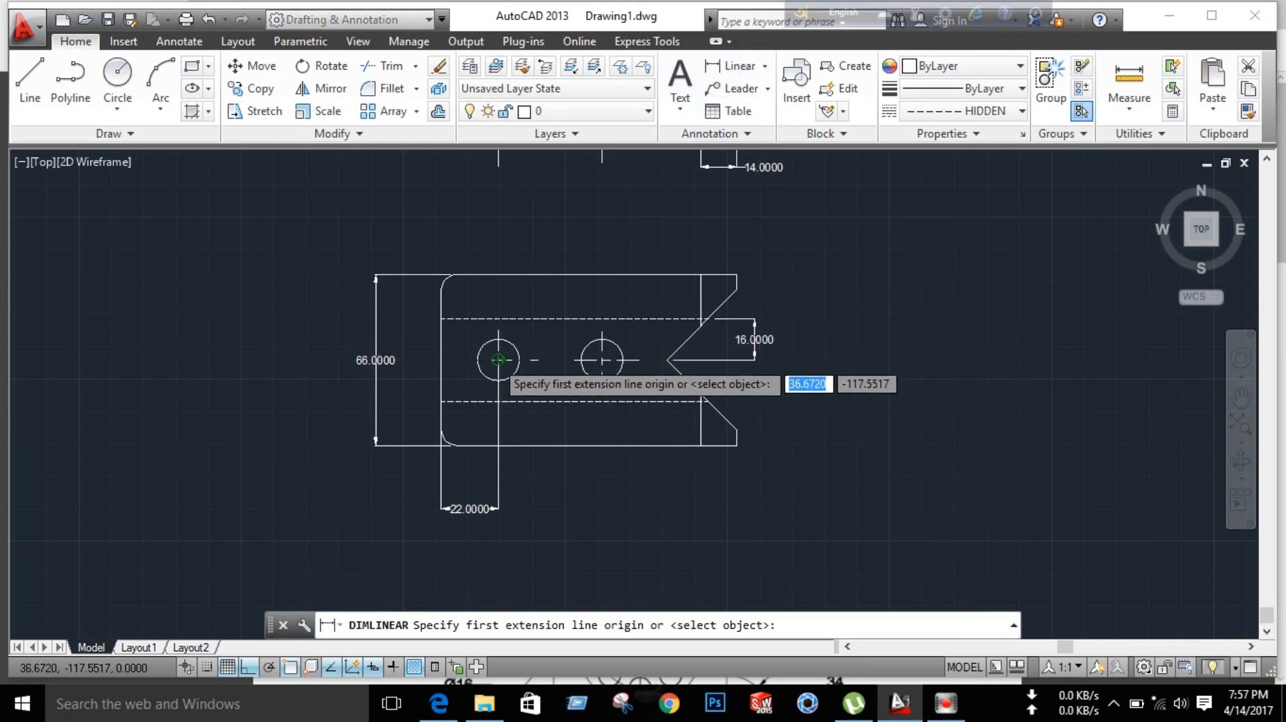
pyautogui.click(498, 359)
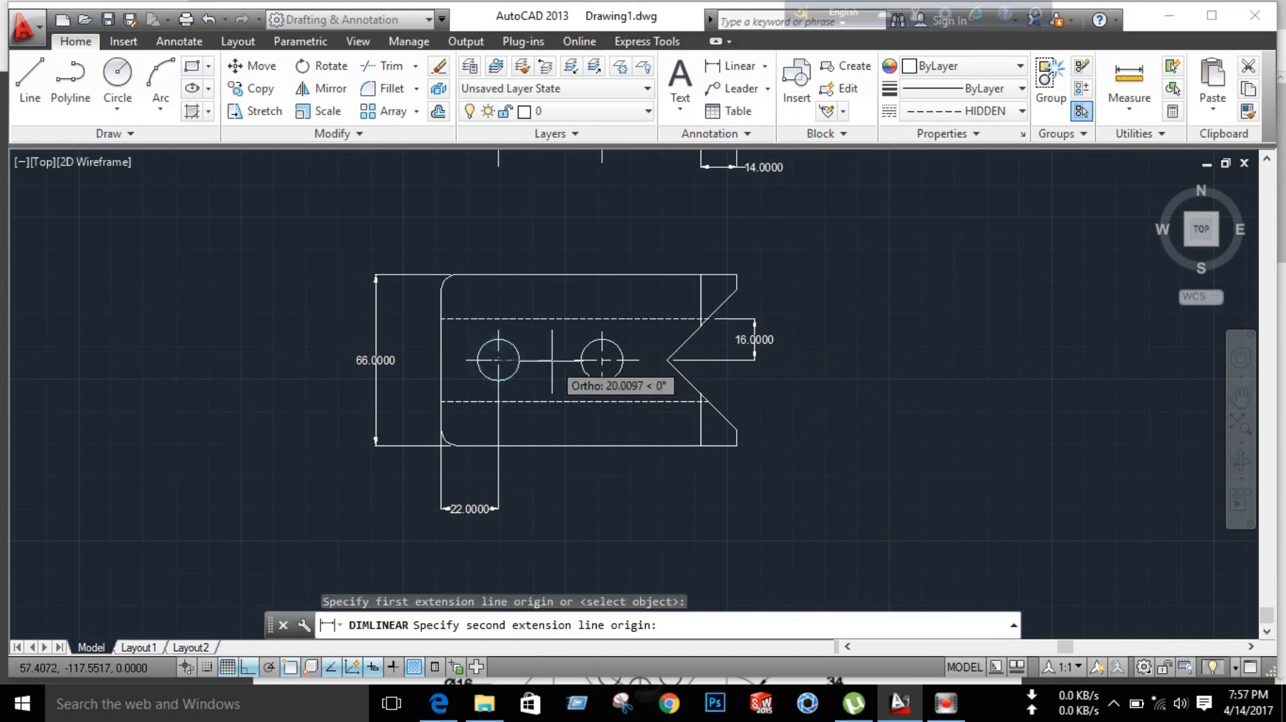
pyautogui.click(602, 360)
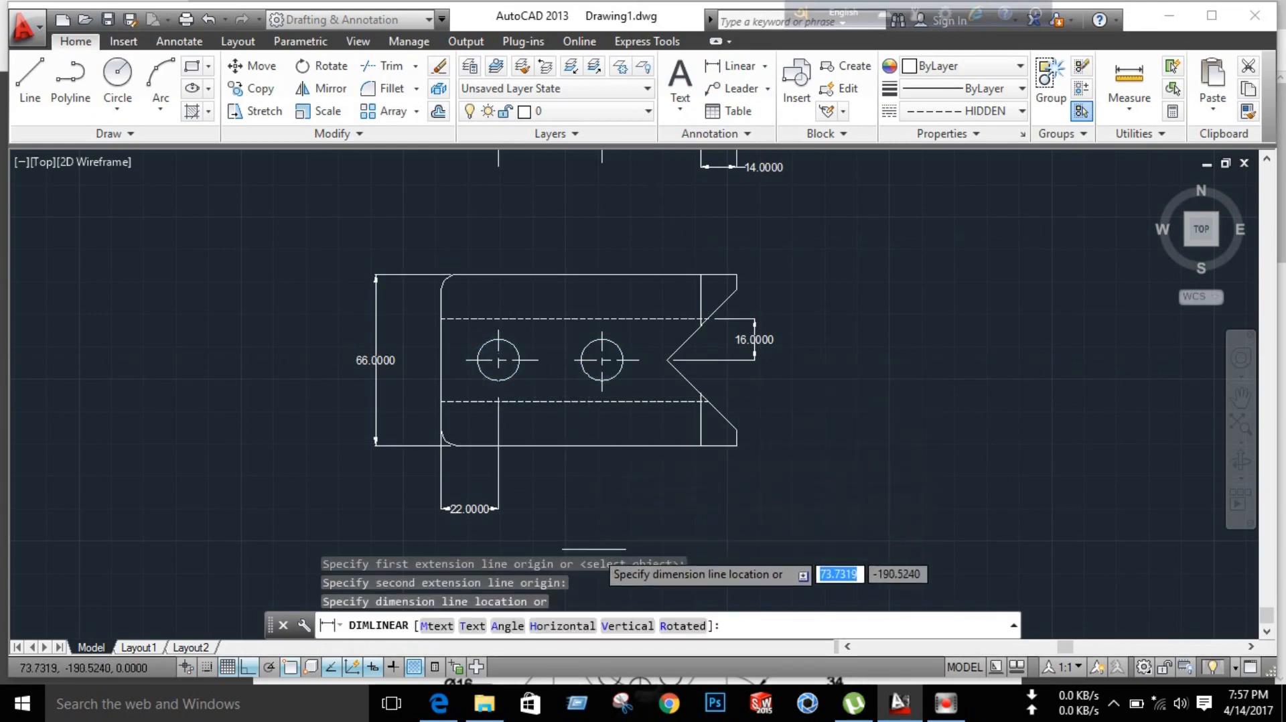
pyautogui.click(512, 507)
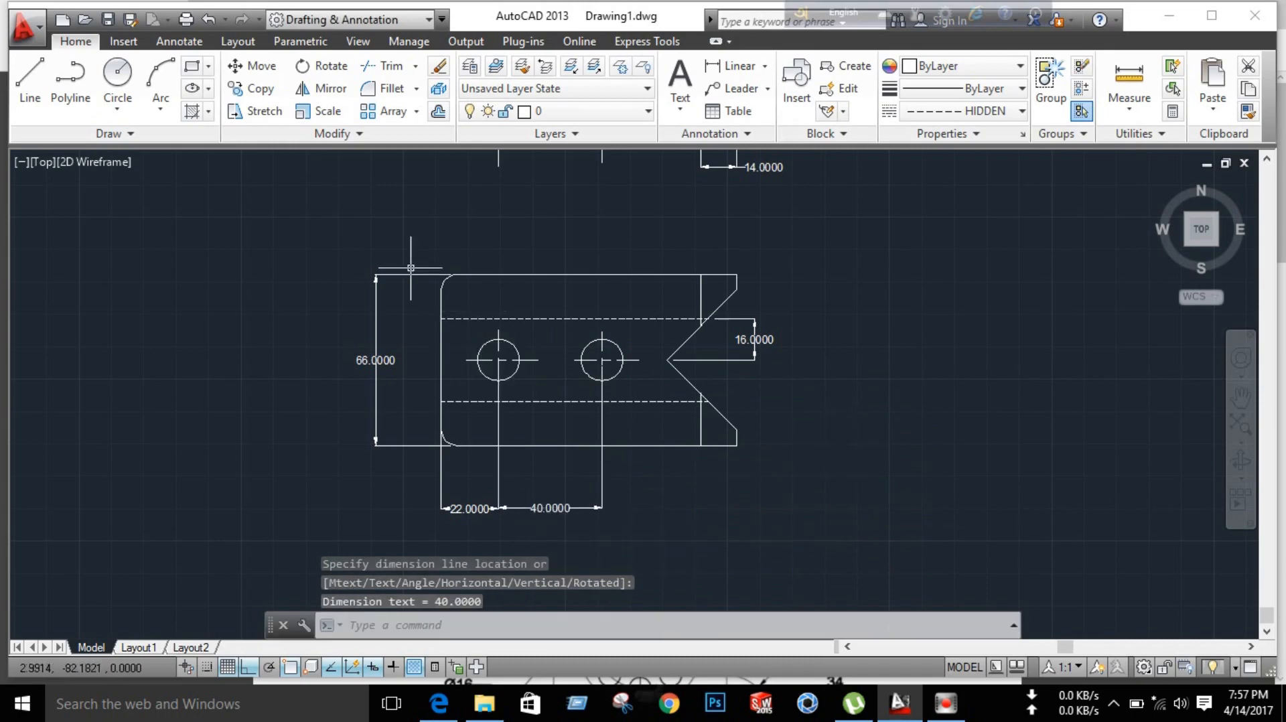
# Step: Add a radius dimension to the left hole, with its text placed above the top view's upper-left corner
pyautogui.click(764, 66)
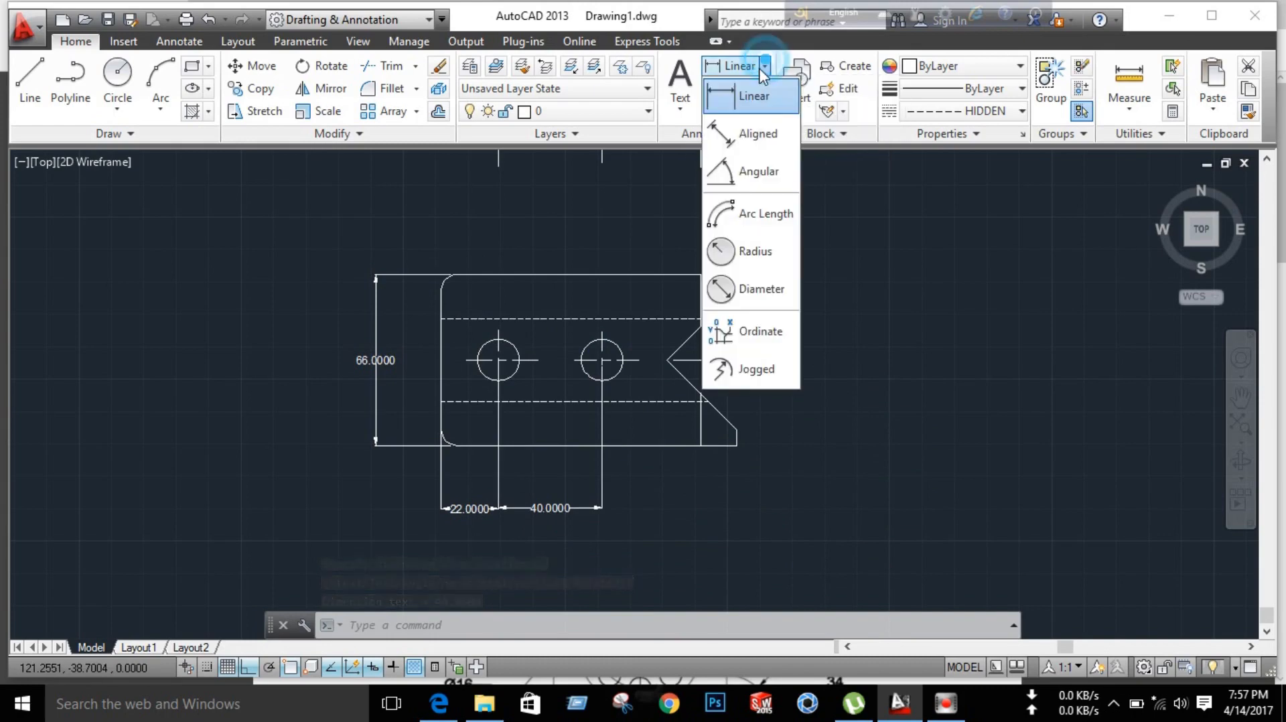
pyautogui.click(755, 251)
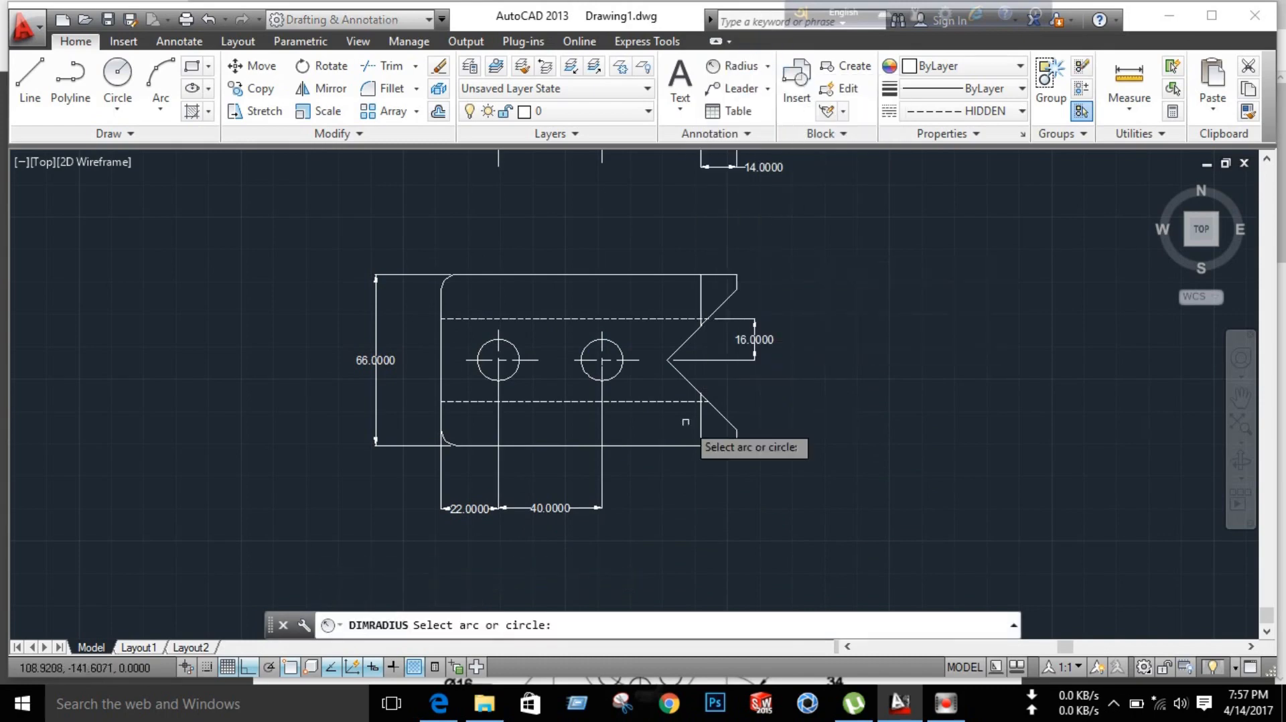
pyautogui.click(488, 347)
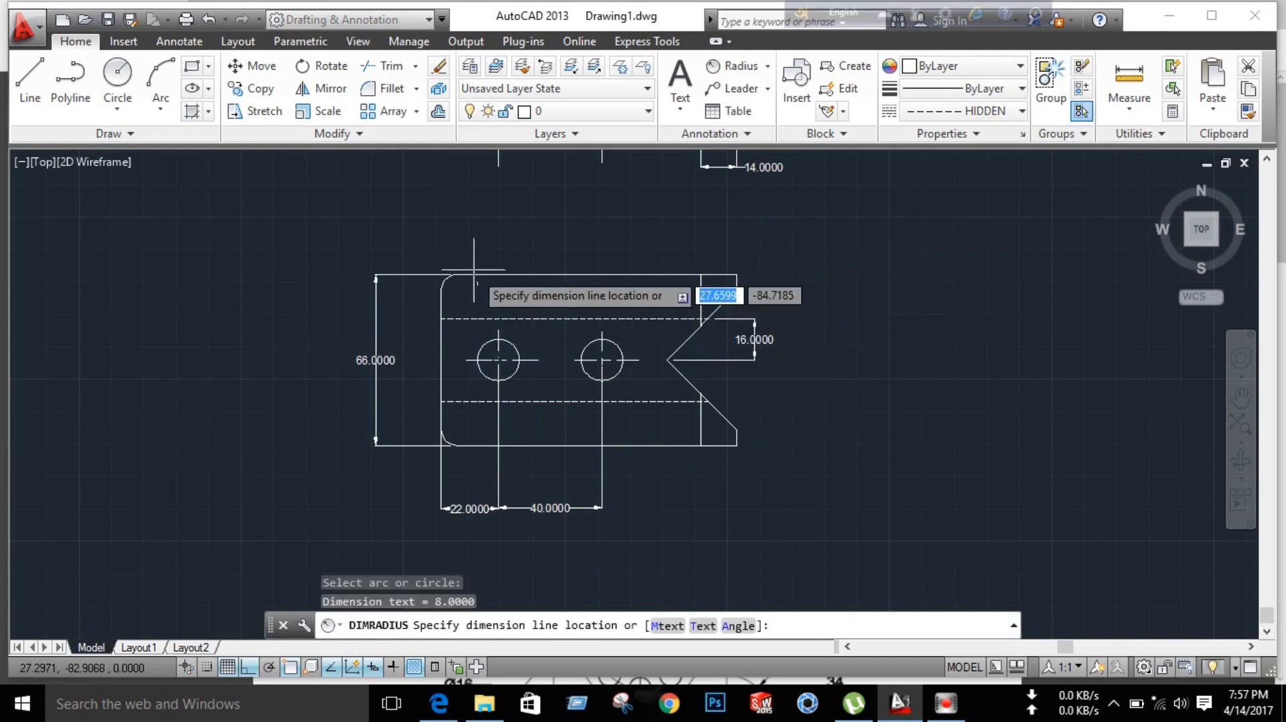
pyautogui.click(427, 216)
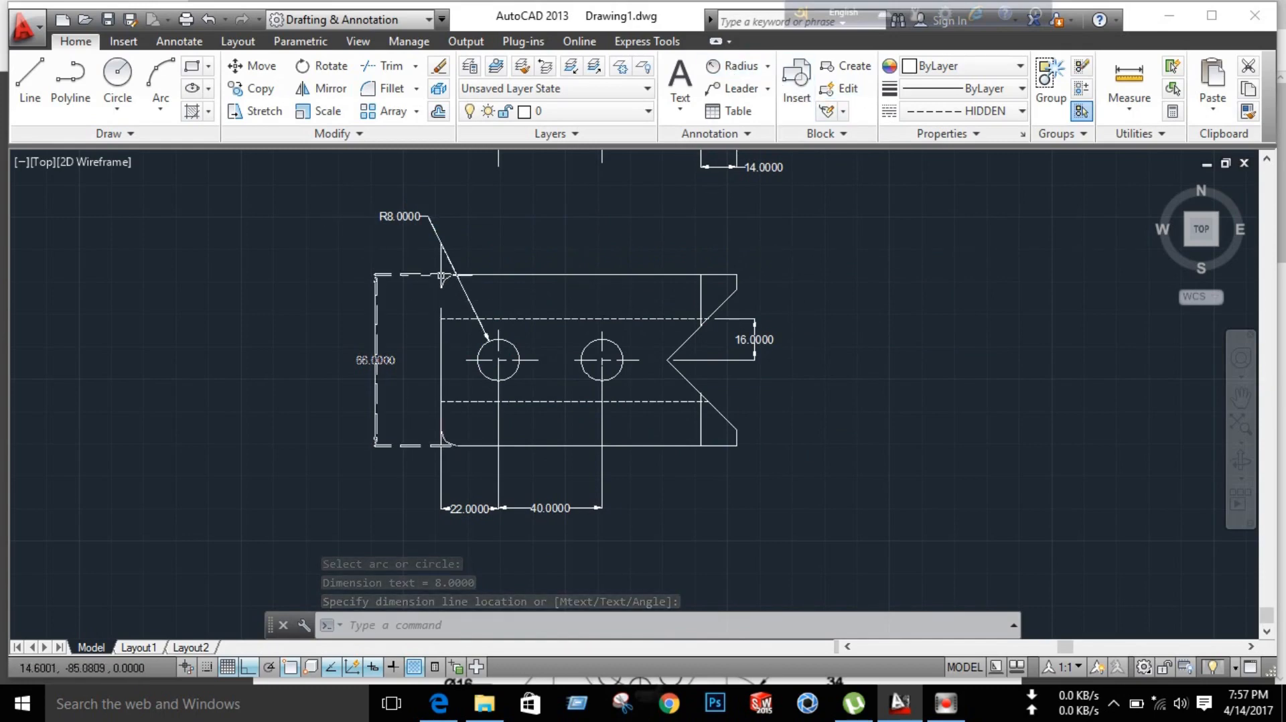
# Step: Add a radius dimension to the top view's upper-left rounded corner, with its text outside the view beside the hole's radius
pyautogui.click(740, 67)
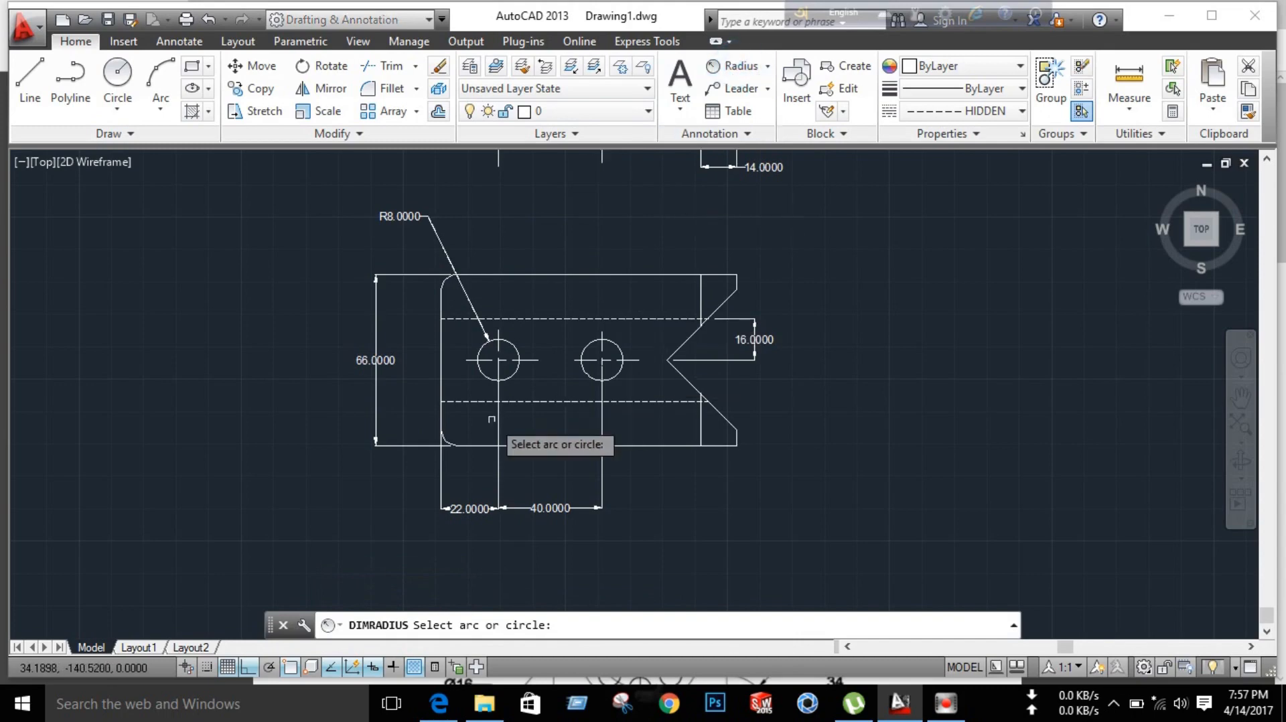
pyautogui.click(442, 282)
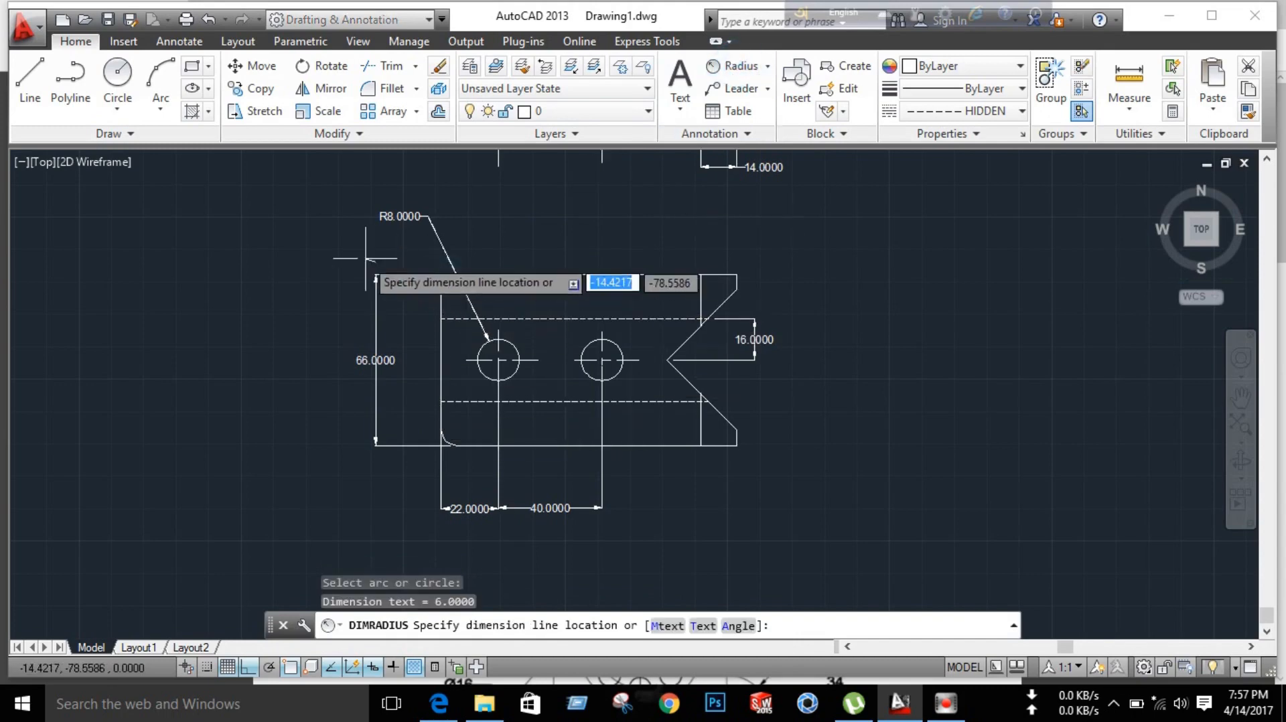
pyautogui.click(318, 216)
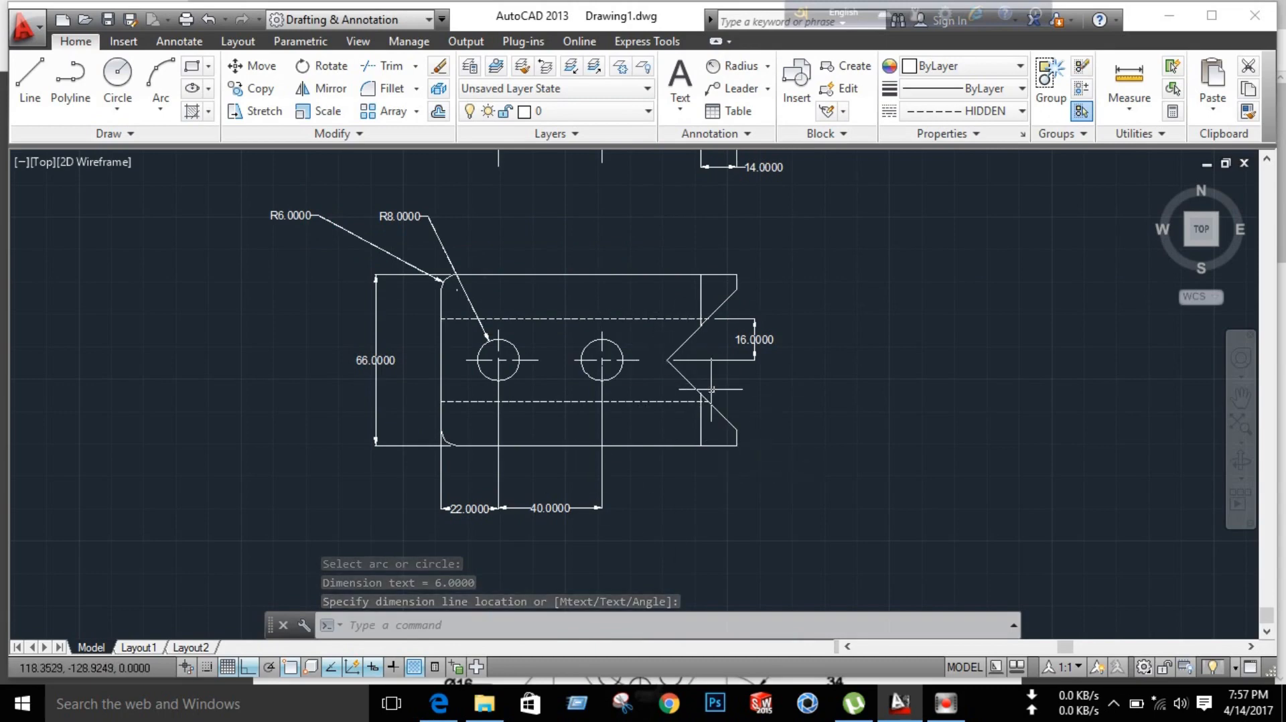
# Step: Add an angular dimension between the two sloping edges of the V-notch, with its arc inside the notch opening
pyautogui.click(768, 65)
pyautogui.click(751, 172)
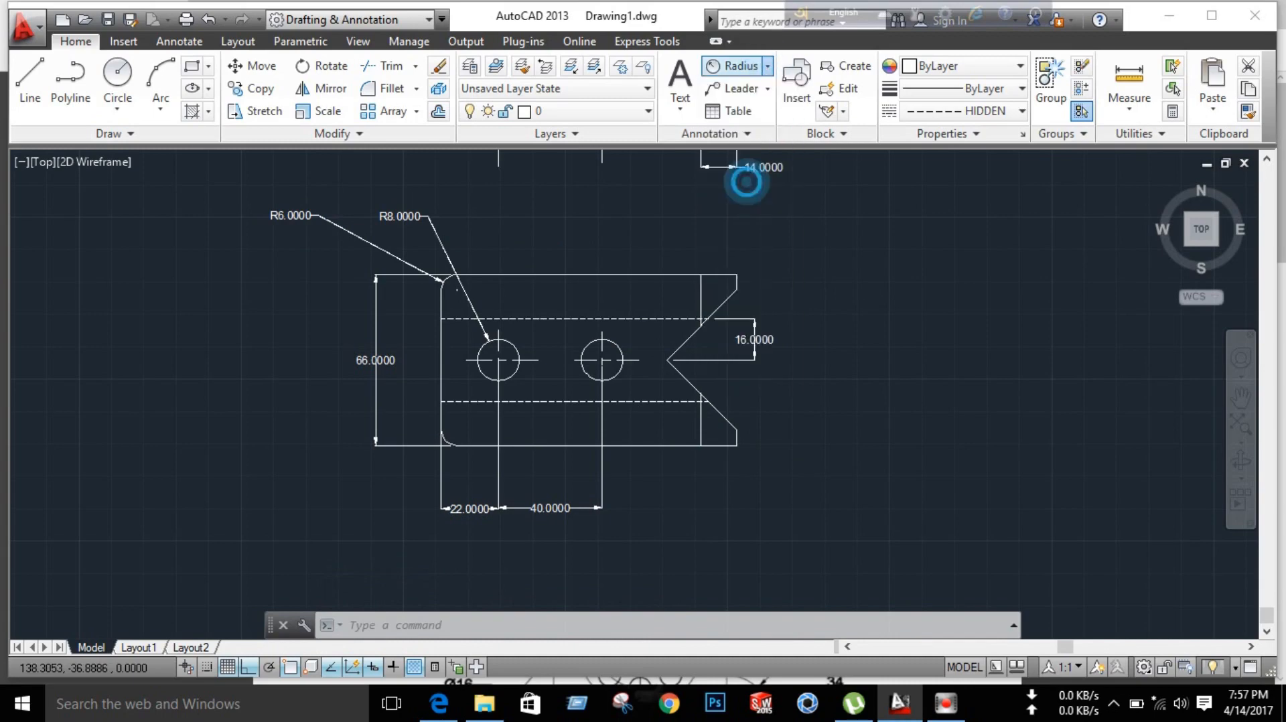
pyautogui.click(690, 336)
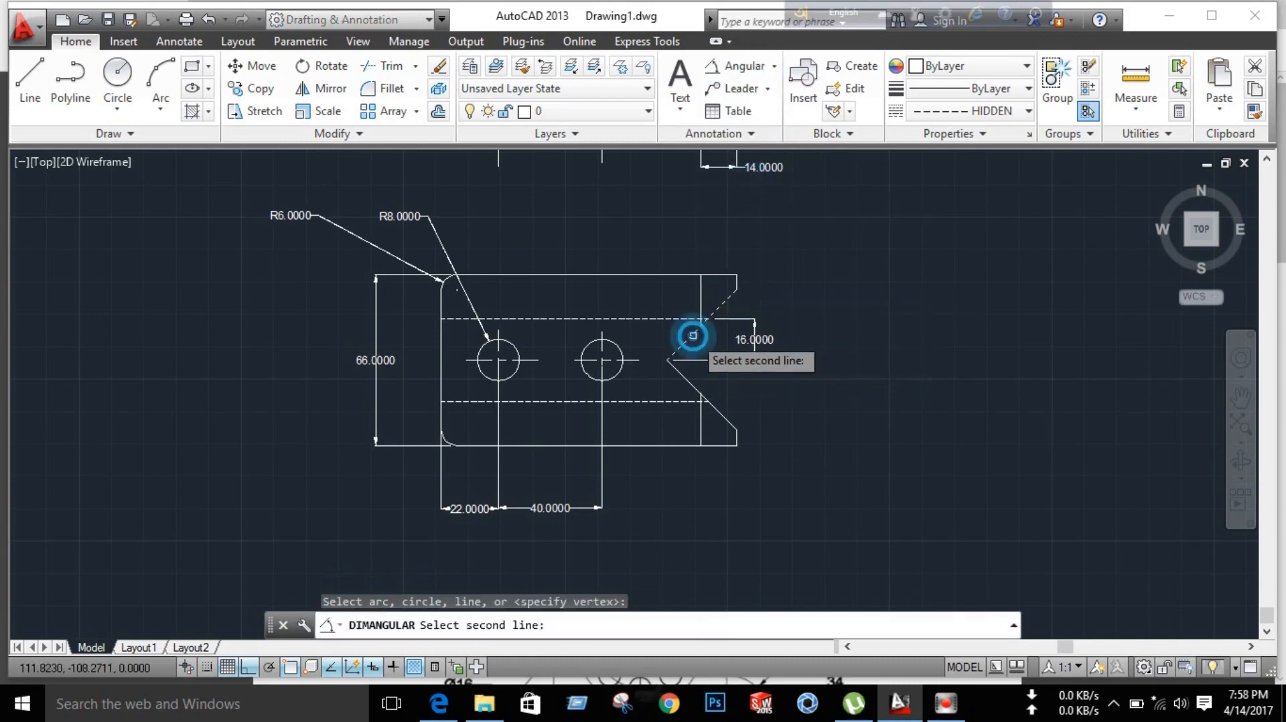
pyautogui.click(684, 379)
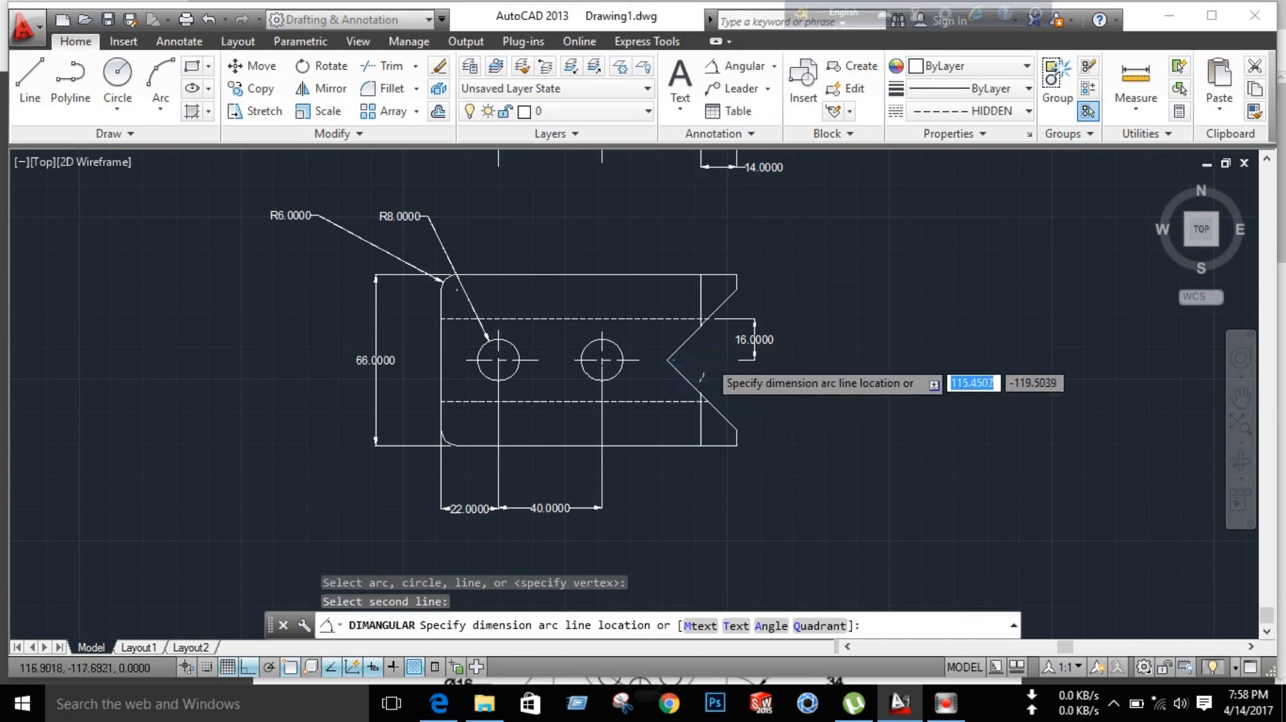
pyautogui.click(721, 353)
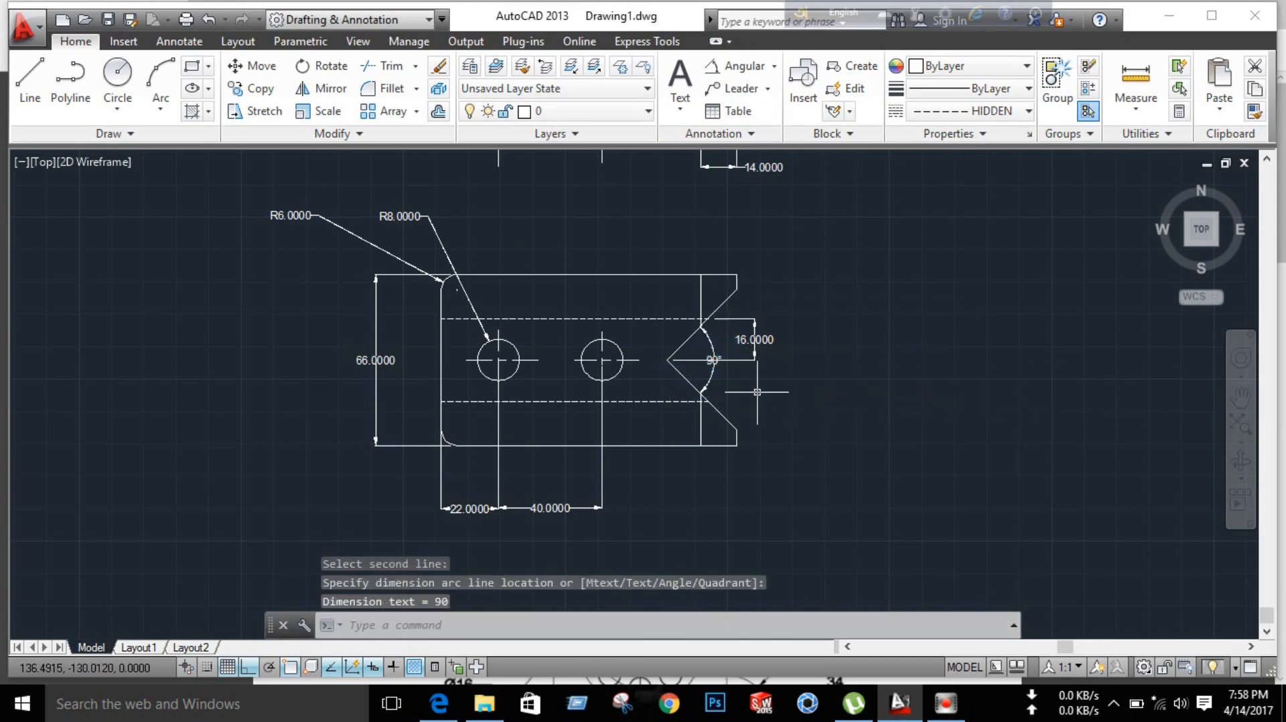
# Step: Check Figure-01 in the Day 4 PDF and add a horizontal linear dimension for the V-notch's depth, placed below the top view
pyautogui.scroll(2, 757, 391)
pyautogui.scroll(-5, 752, 387)
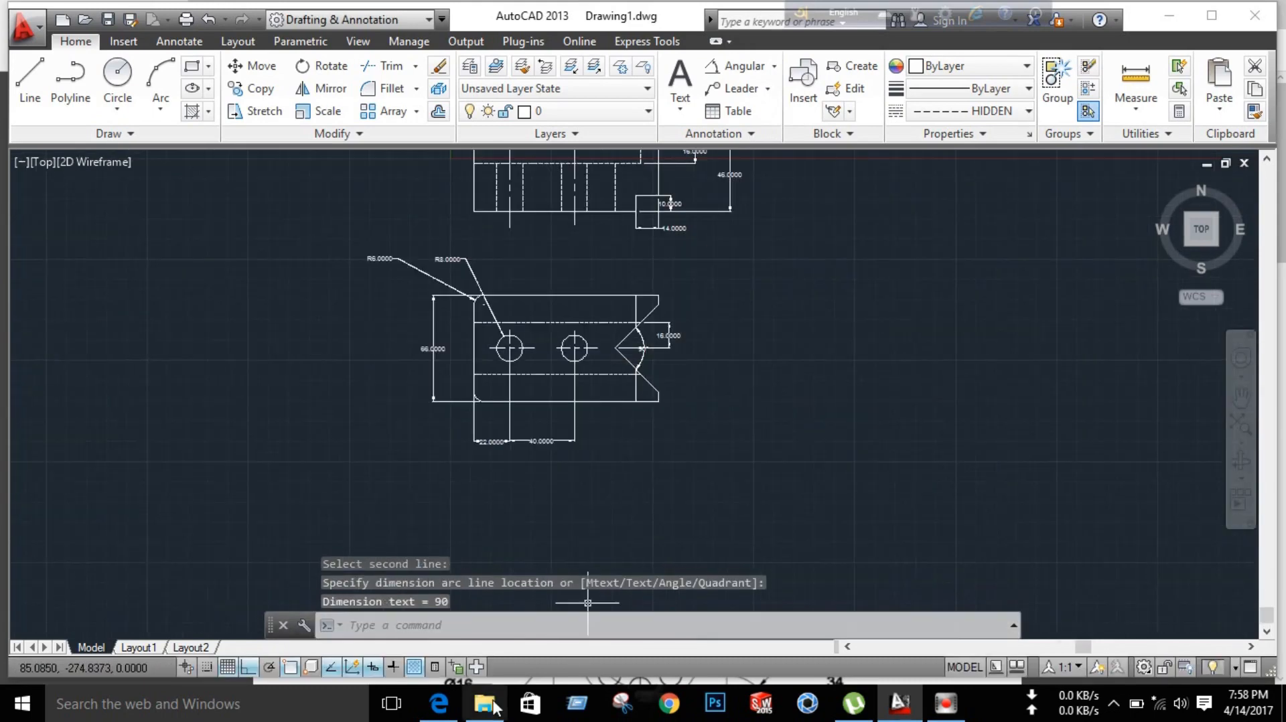
pyautogui.click(439, 703)
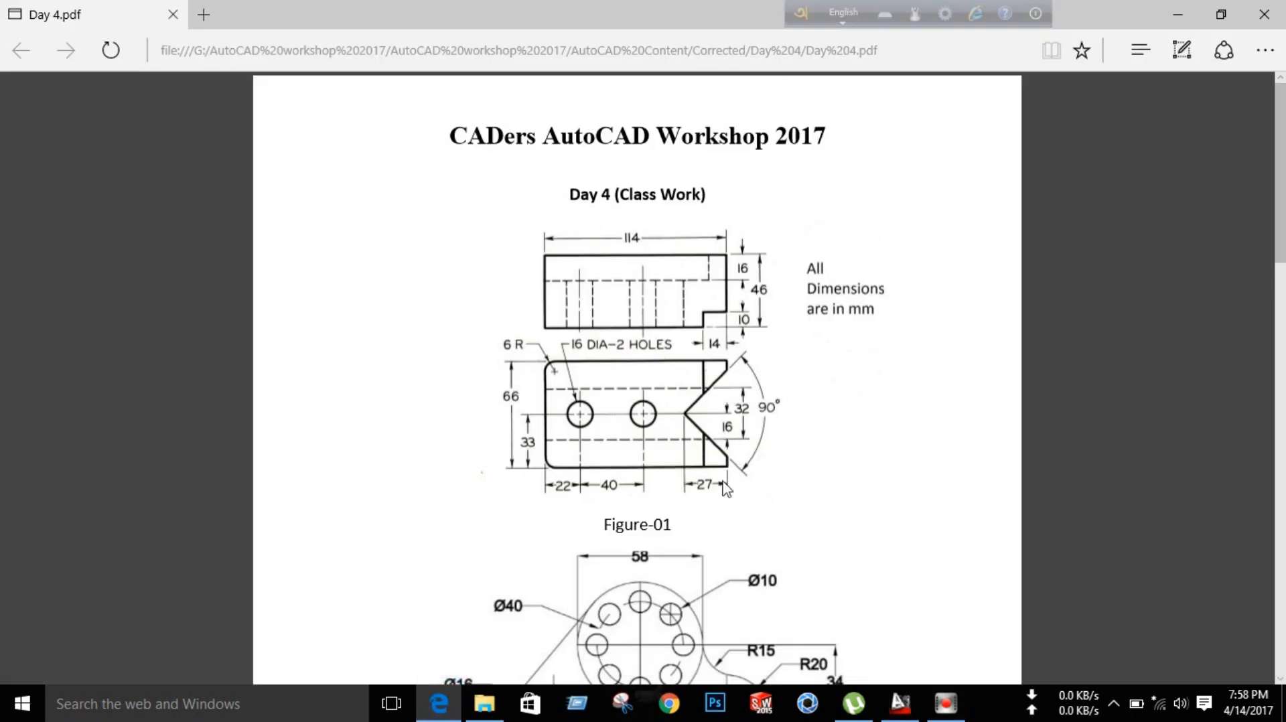
pyautogui.click(945, 702)
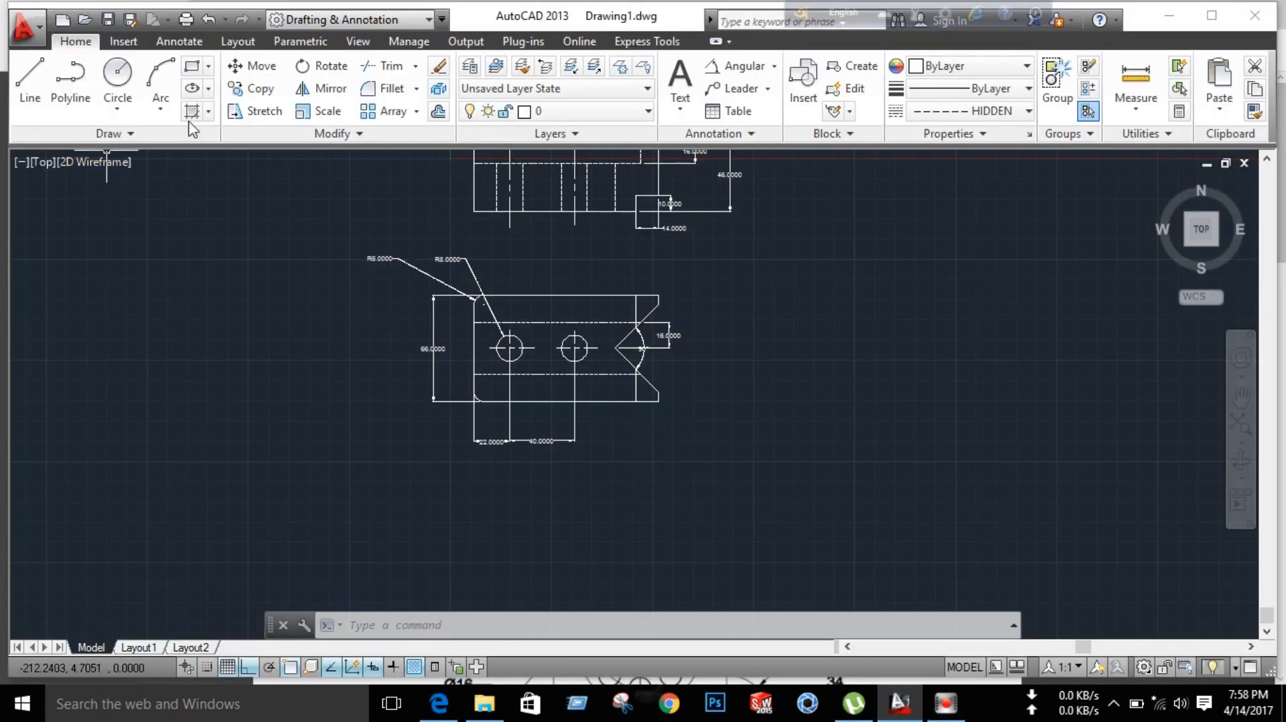
pyautogui.click(774, 65)
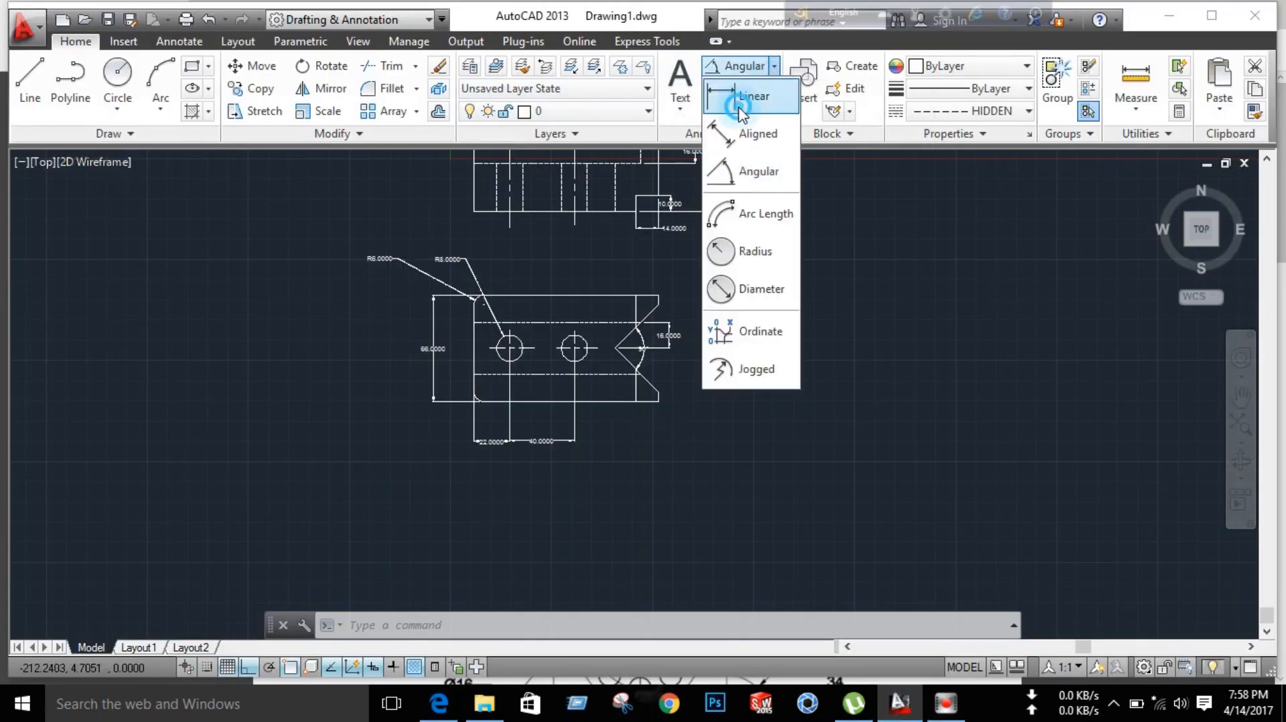
pyautogui.click(740, 100)
pyautogui.scroll(2, 610, 401)
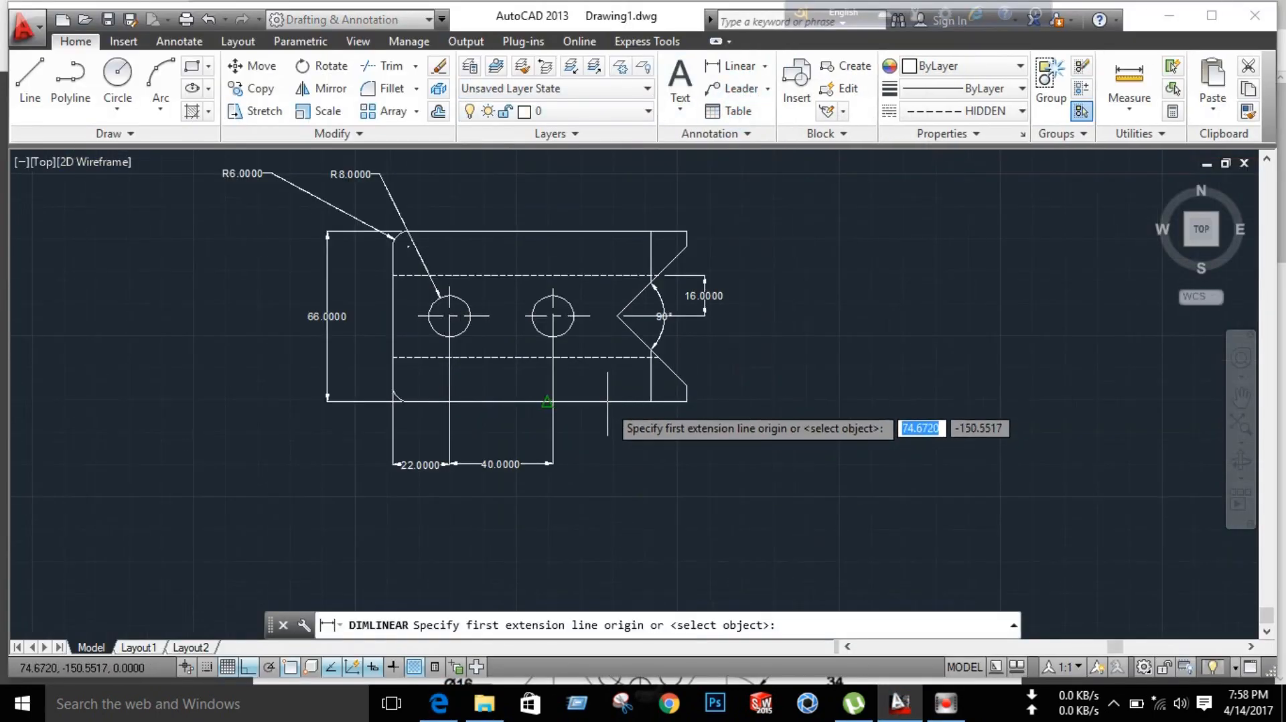
pyautogui.click(617, 315)
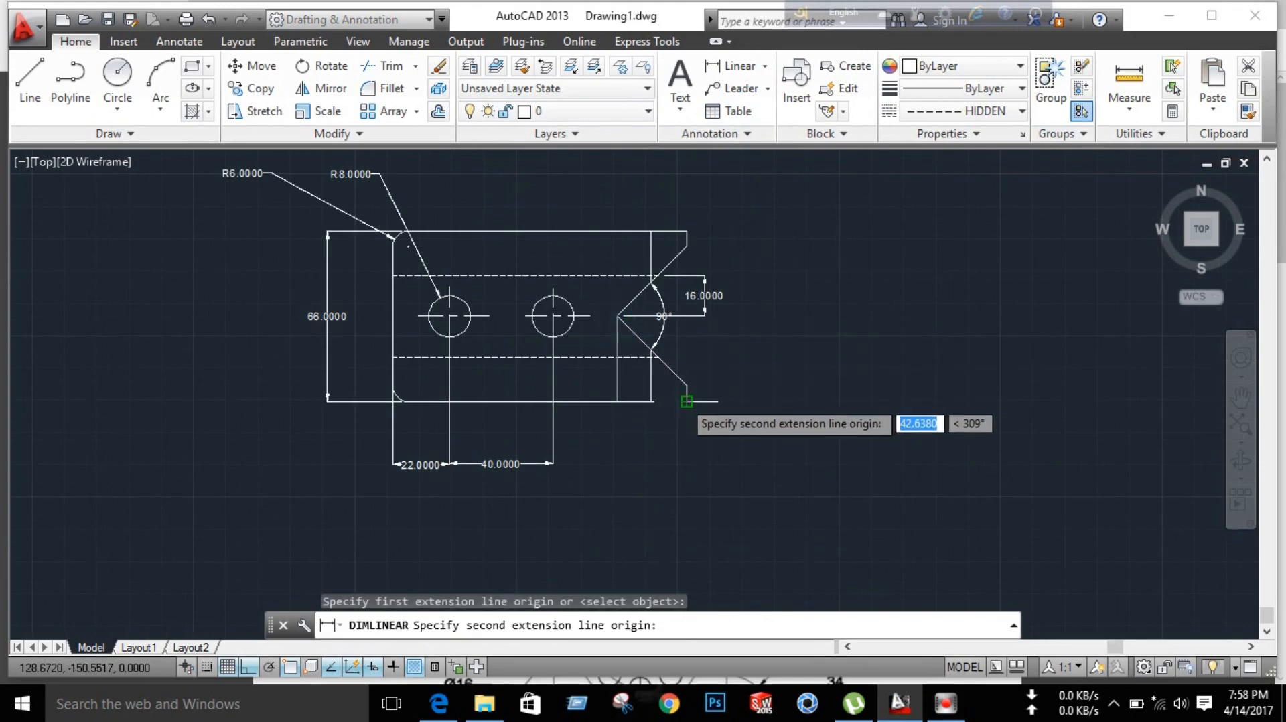
pyautogui.click(687, 401)
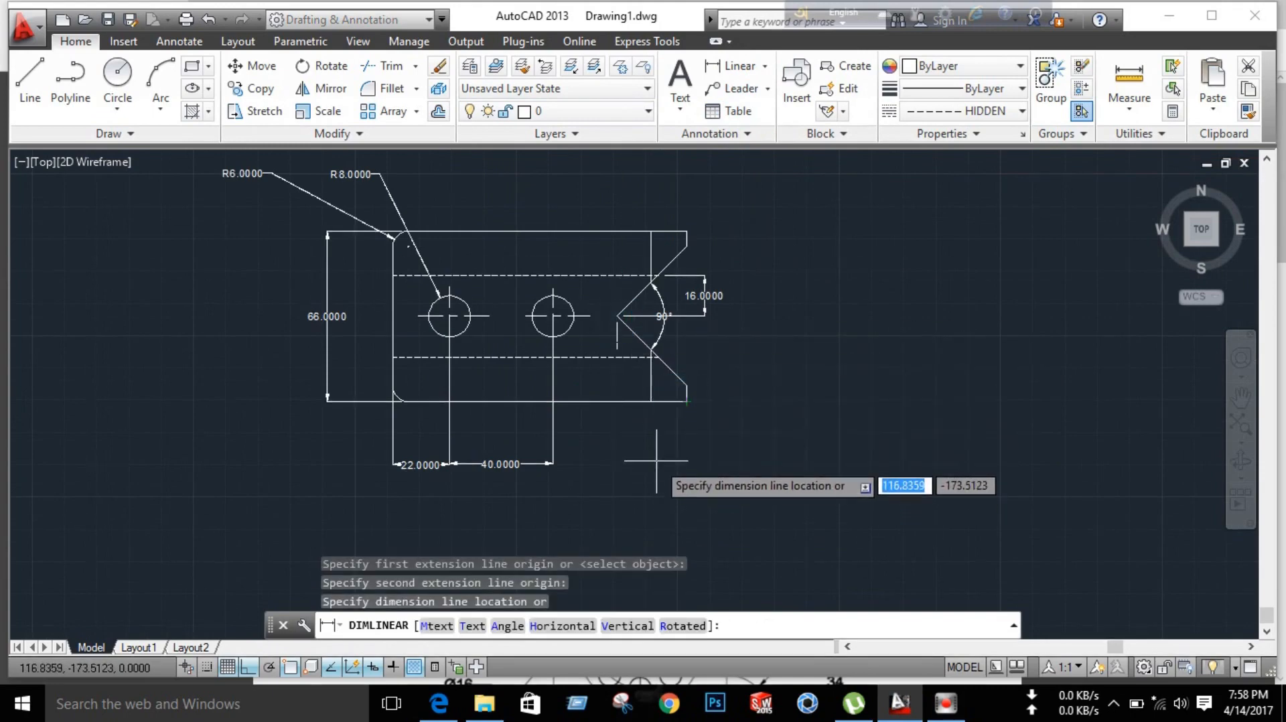
pyautogui.click(656, 461)
# Step: Add a vertical linear dimension between the two hidden lines at the V-notch edges, placed outside the shorter vertical dimension
pyautogui.scroll(2, 656, 328)
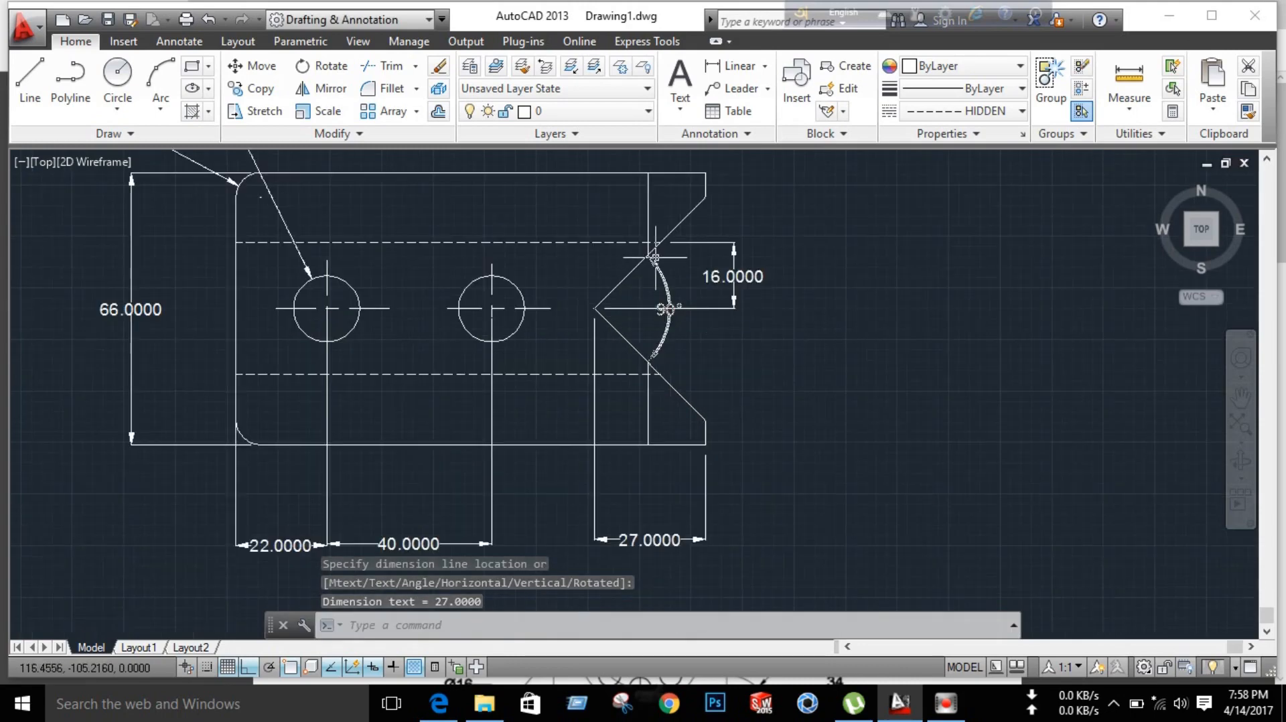
pyautogui.click(736, 66)
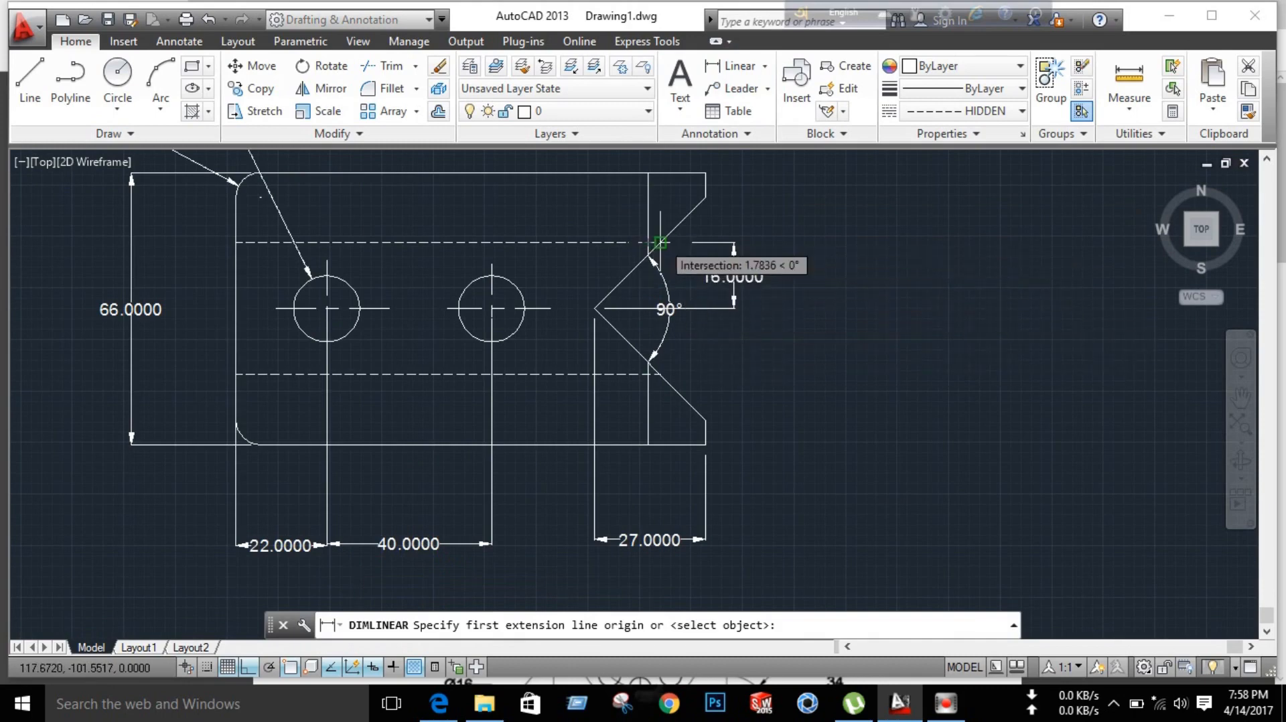
pyautogui.click(660, 241)
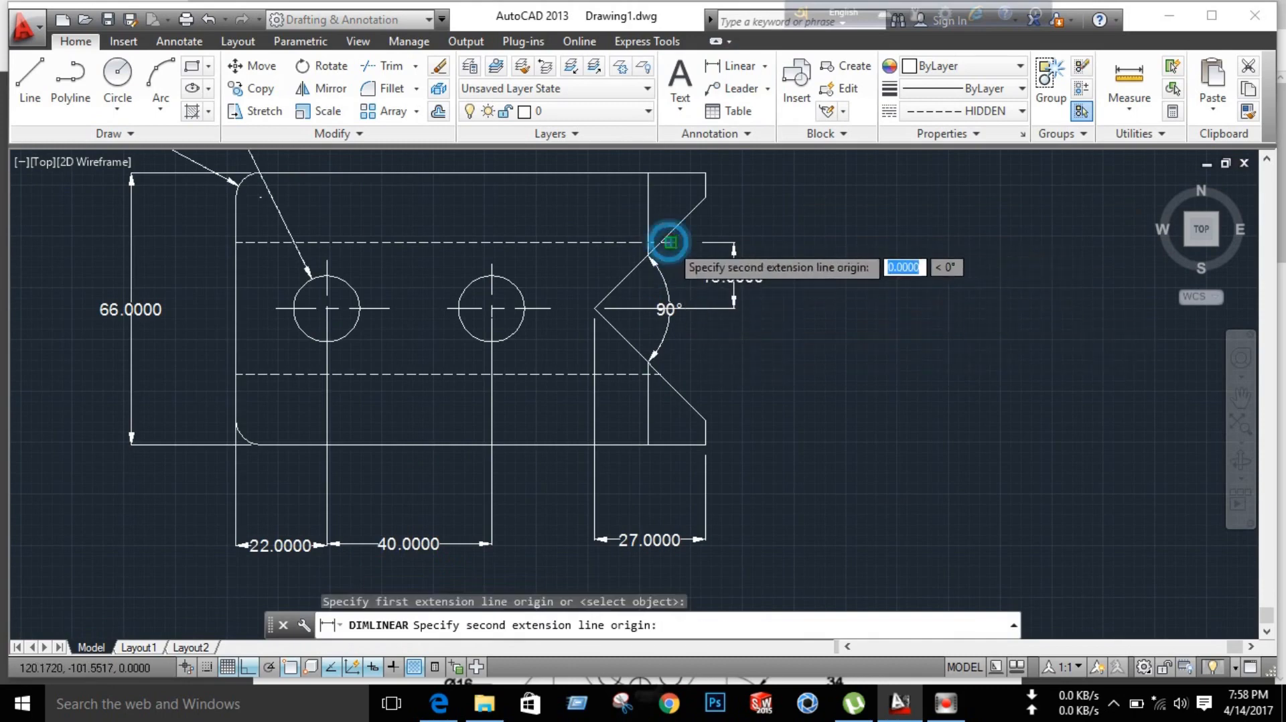
pyautogui.click(661, 374)
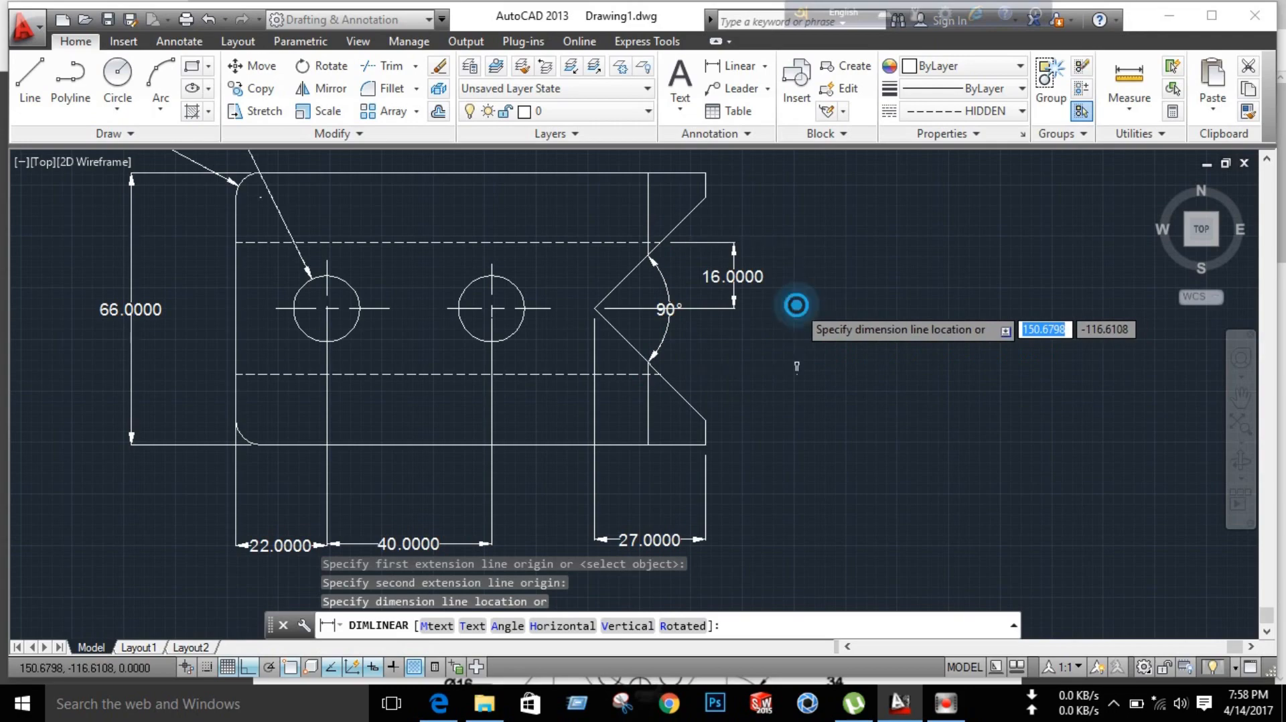
pyautogui.click(796, 304)
# Step: Compare the dimensions of both views with Figure-01 in the Day 4 PDF
pyautogui.scroll(-8, 574, 359)
pyautogui.moveTo(576, 378)
pyautogui.mouseDown(button='middle')
pyautogui.moveTo(602, 387)
pyautogui.moveTo(632, 441)
pyautogui.mouseUp(button='middle')
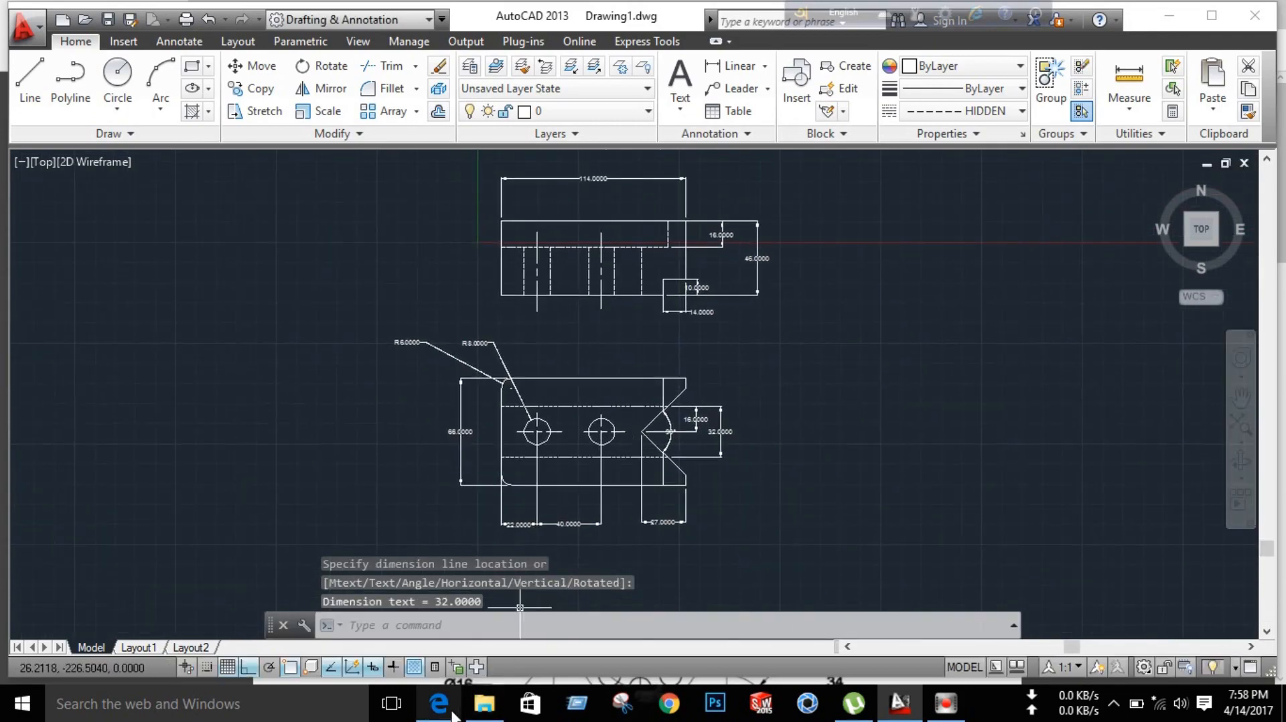
pyautogui.click(443, 705)
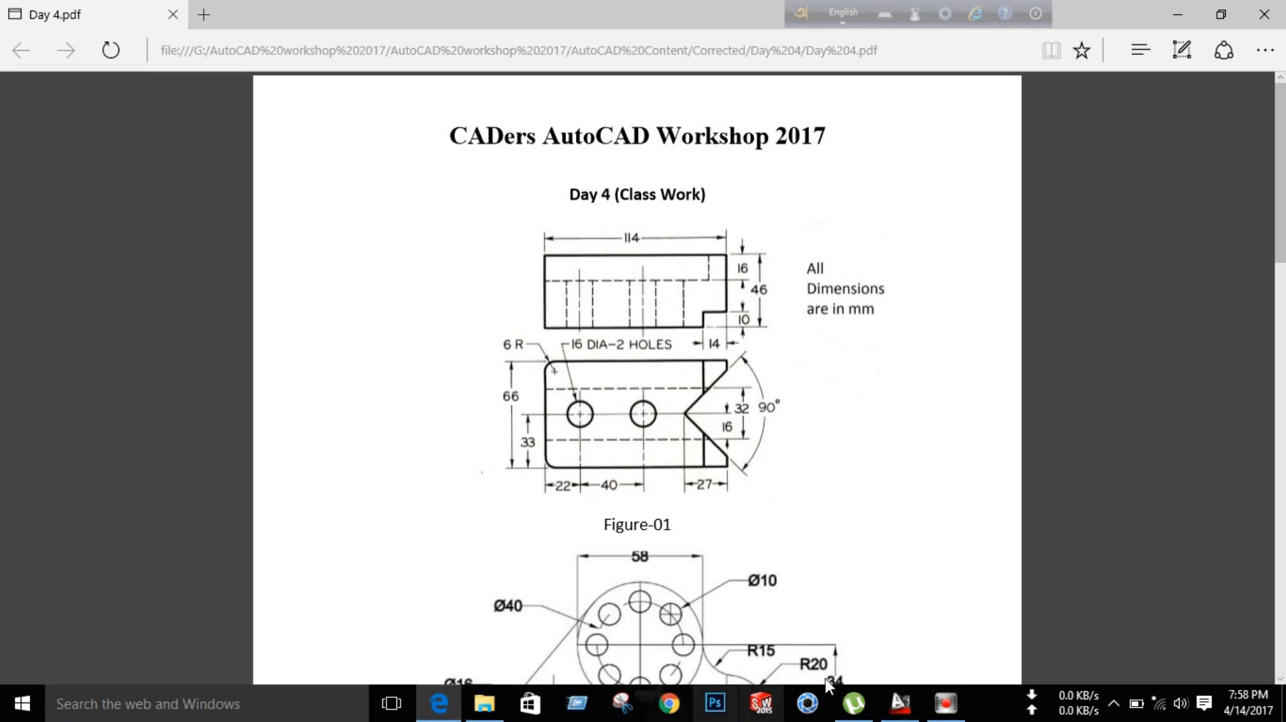
pyautogui.click(901, 703)
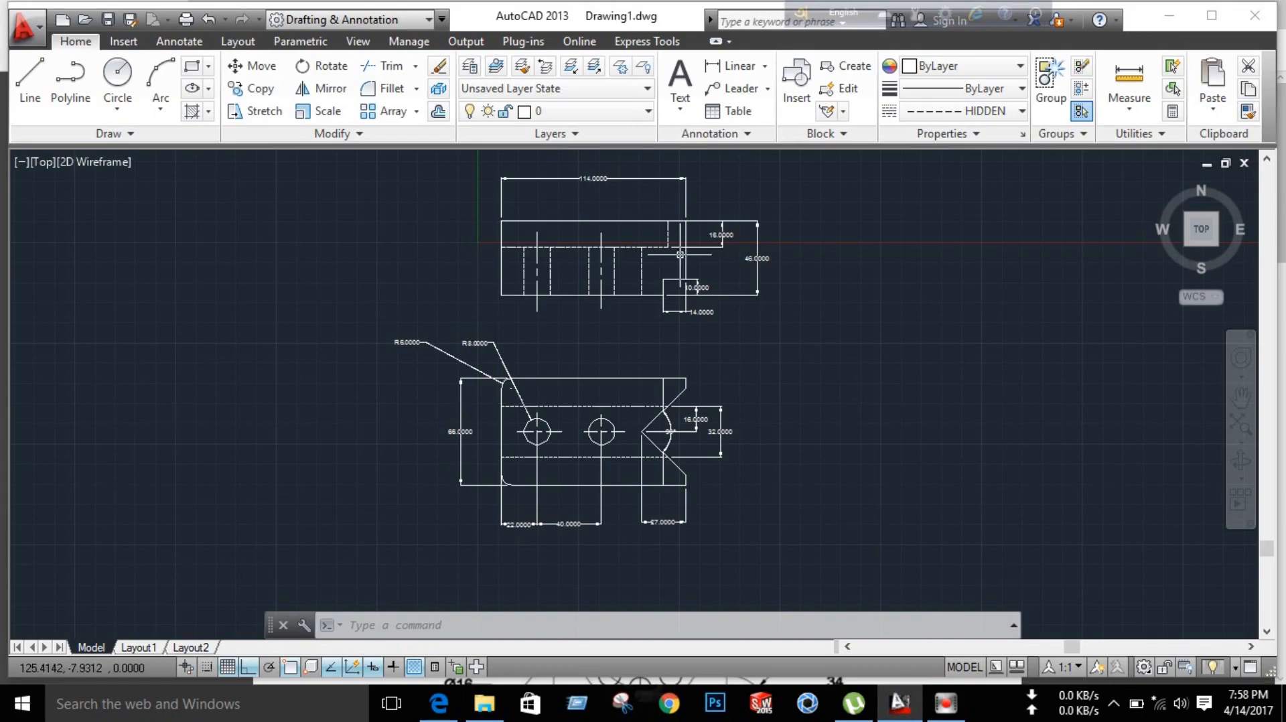